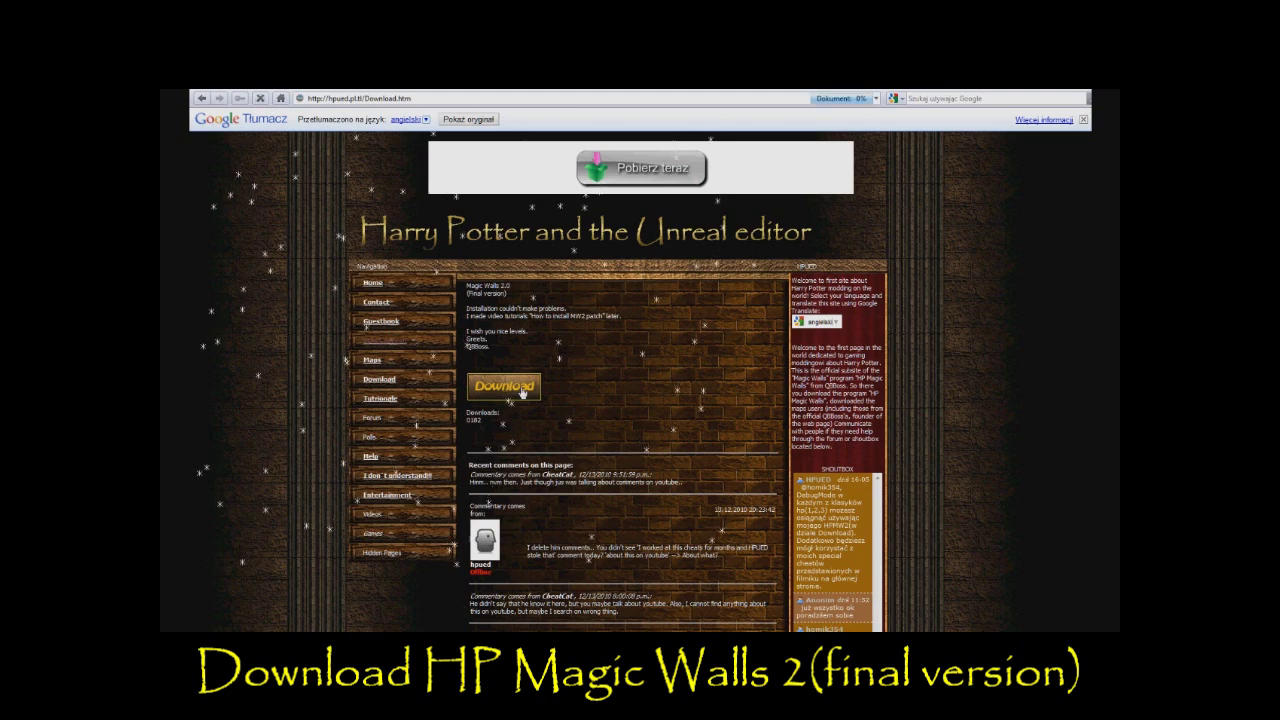
# Download QB HP Magic Walls 2 Installer.zip into the YTTutorial folder and extract it there
pyautogui.click(619, 399)
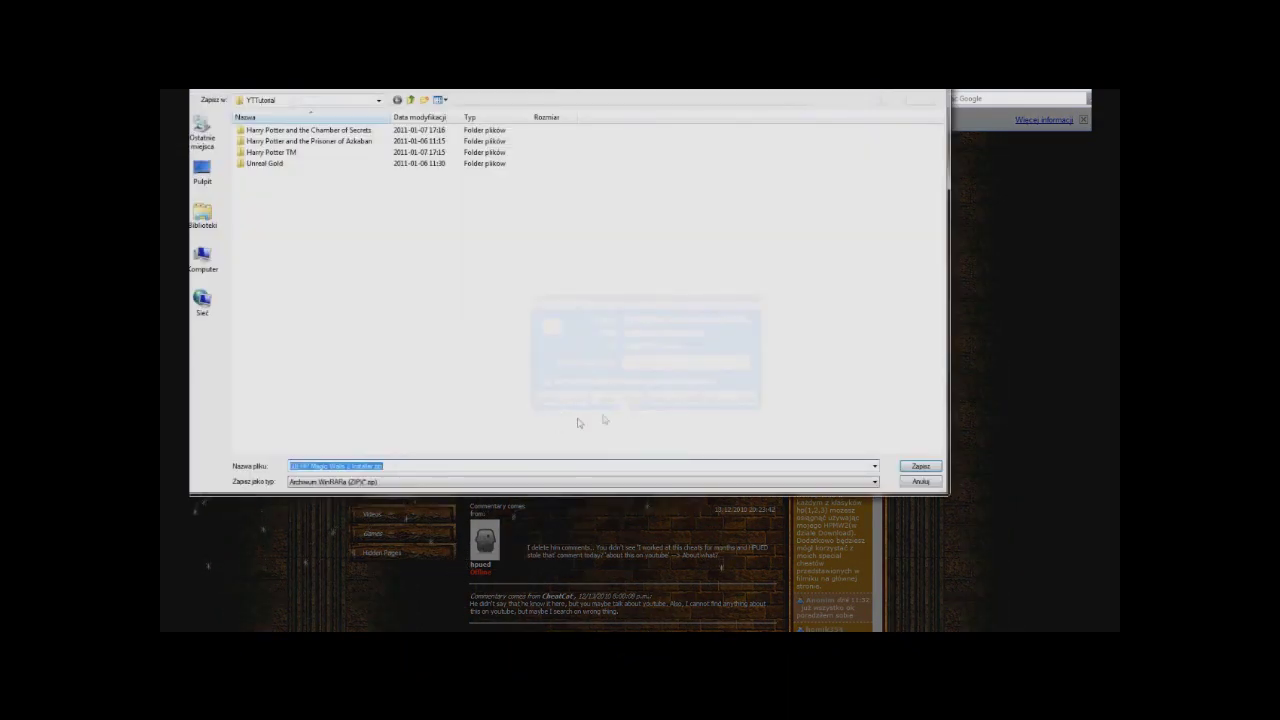
pyautogui.click(920, 467)
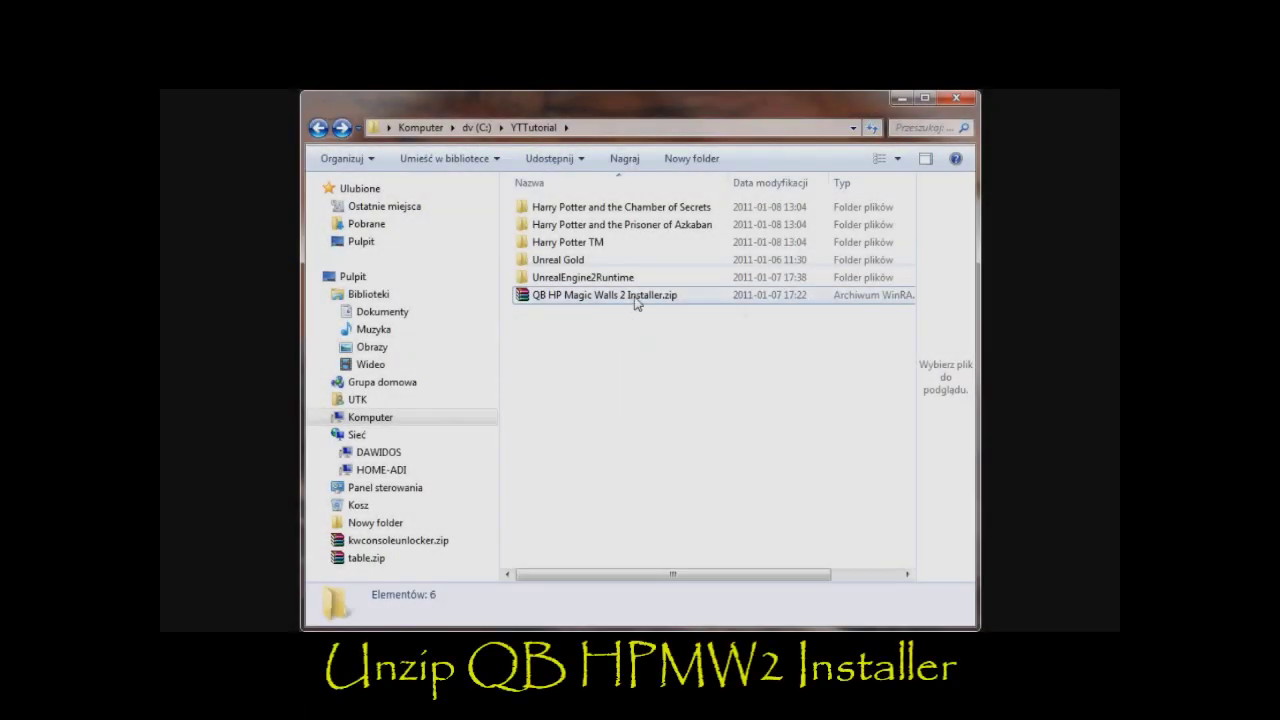
pyautogui.click(620, 296)
pyautogui.rightClick(596, 304)
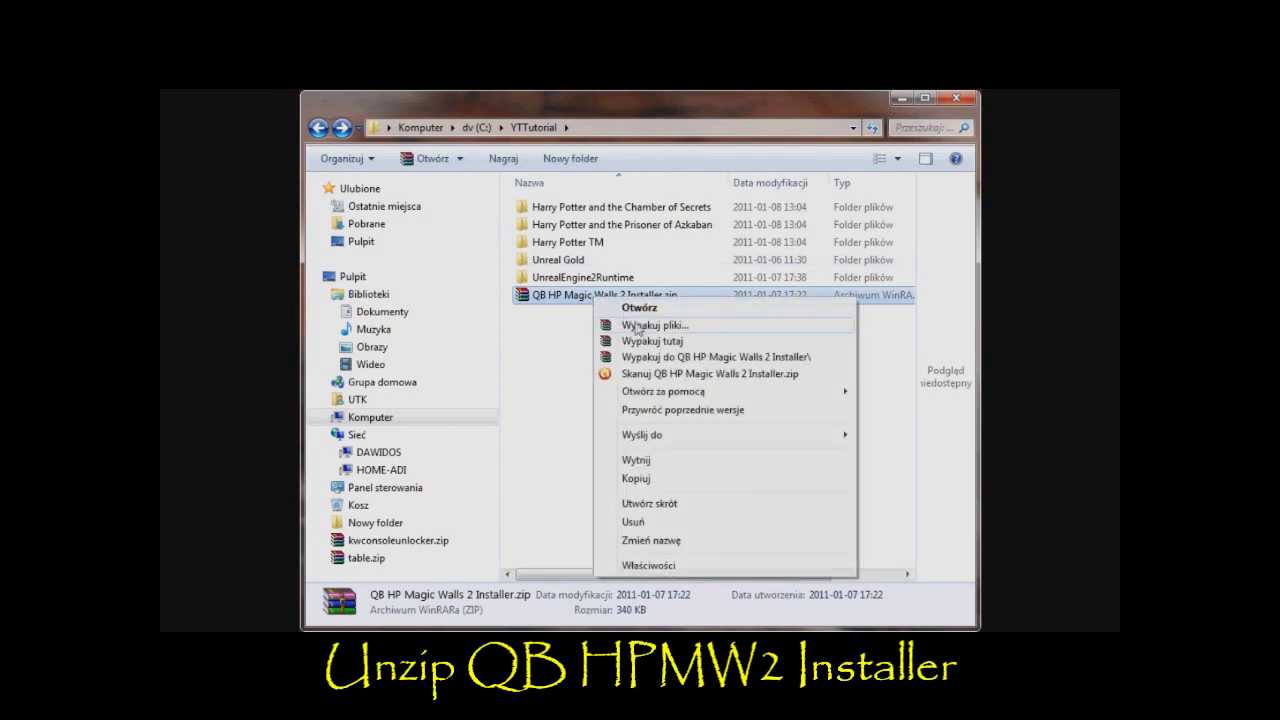
pyautogui.click(644, 343)
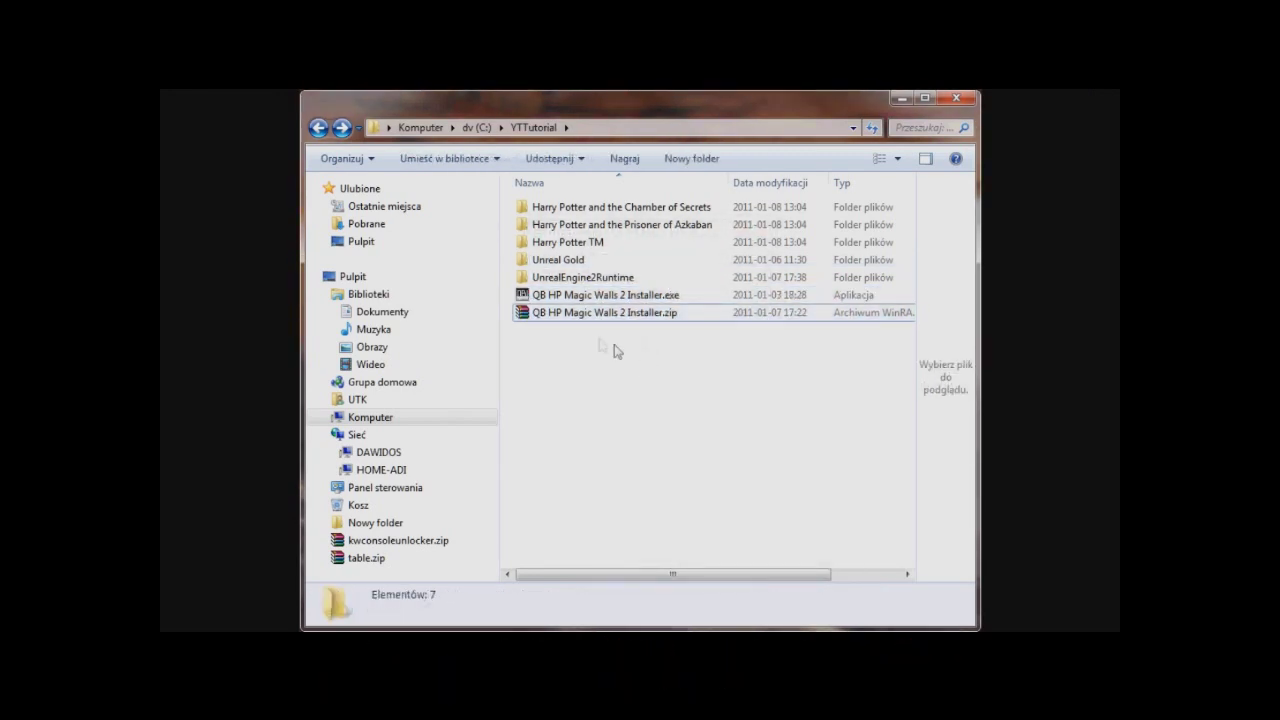
# Run QB HP Magic Walls 2 Installer.exe and set the install directory to a new Magic Walls folder inside C:\YTTutorial
pyautogui.doubleClick(626, 298)
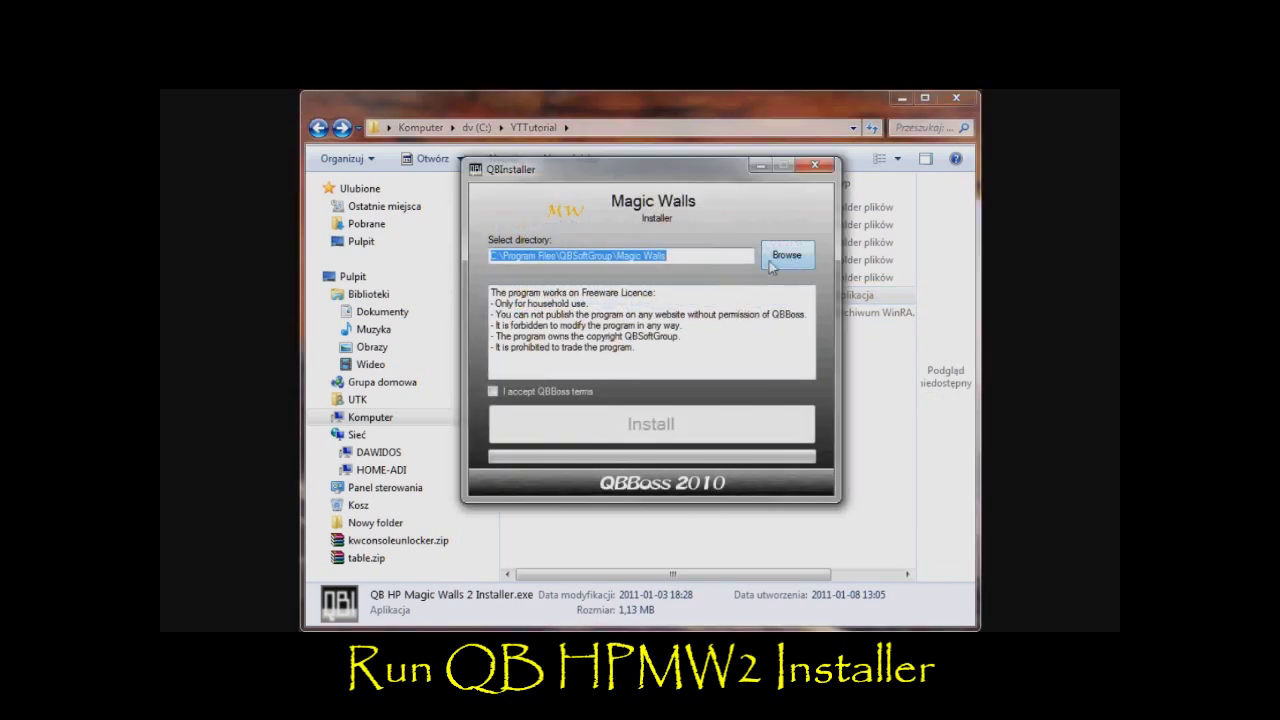
pyautogui.click(771, 264)
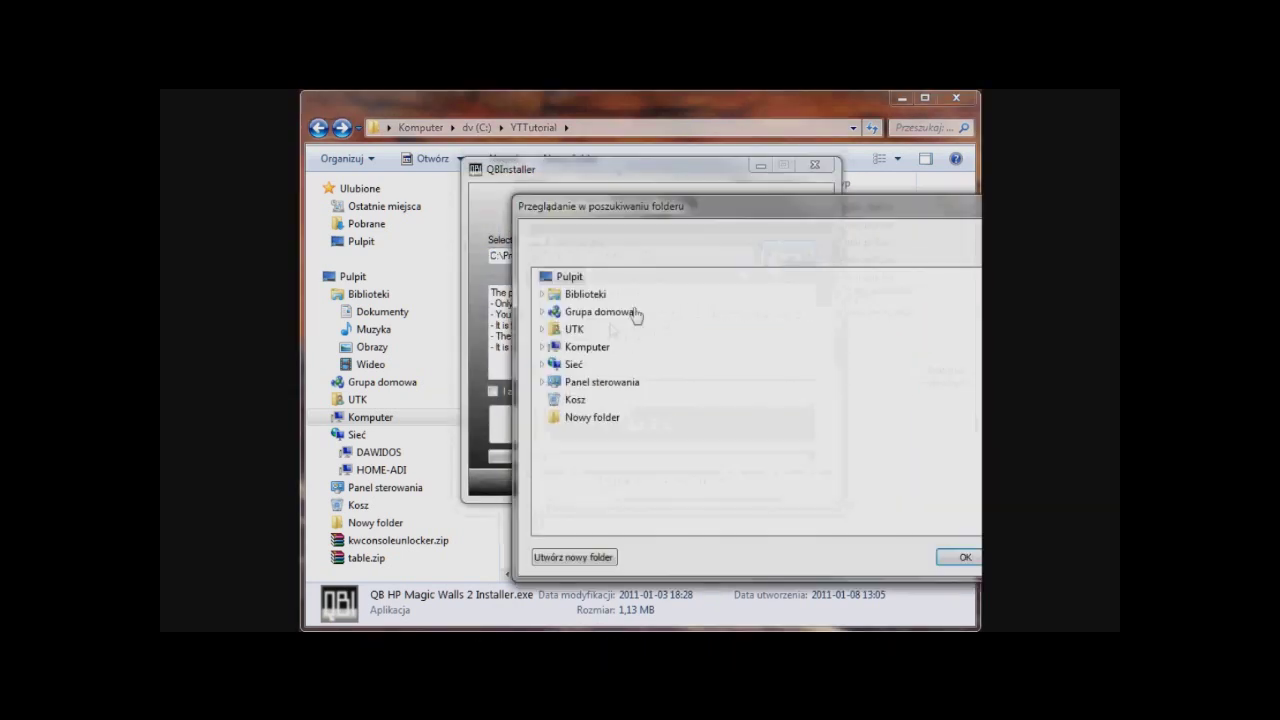
pyautogui.click(543, 348)
pyautogui.click(551, 366)
pyautogui.click(562, 488)
pyautogui.scroll(-1, 566, 492)
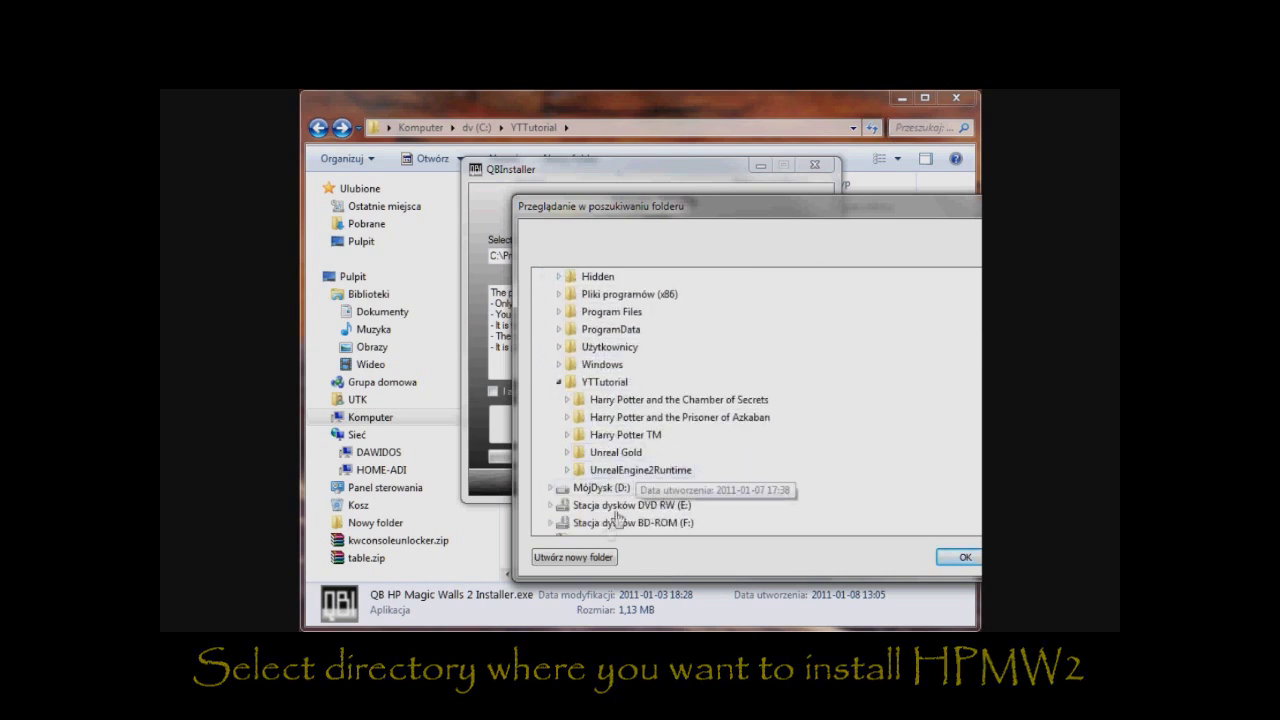
pyautogui.click(603, 384)
pyautogui.click(596, 558)
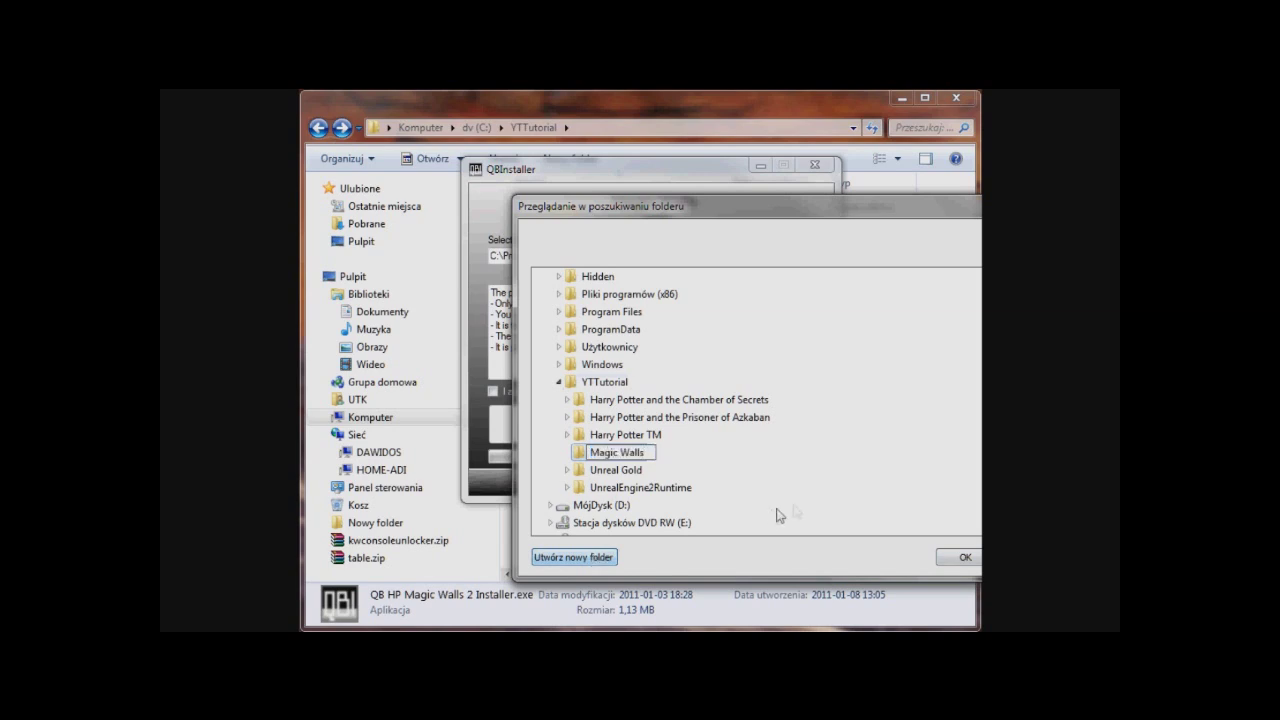
pyautogui.click(966, 558)
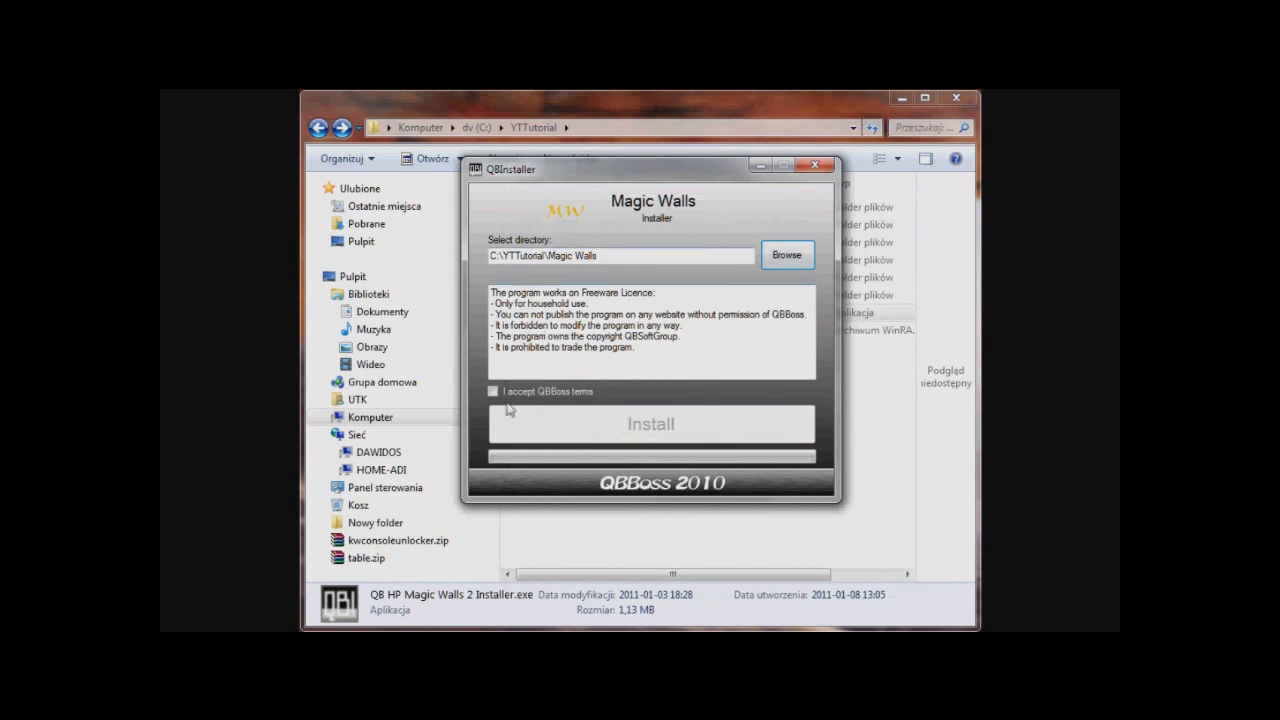
# Accept the QBBoss terms, install Magic Walls with Run Program enabled at the finish, and close the installer
pyautogui.click(540, 393)
pyautogui.click(598, 424)
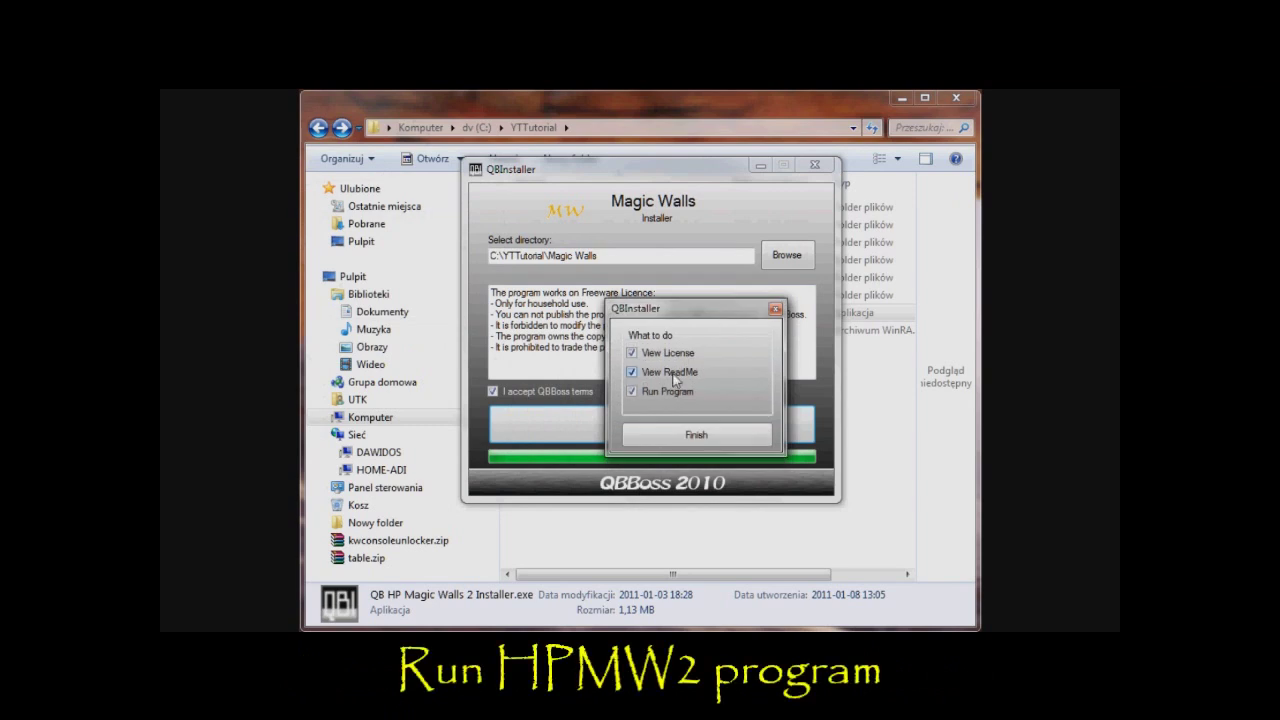
pyautogui.click(700, 434)
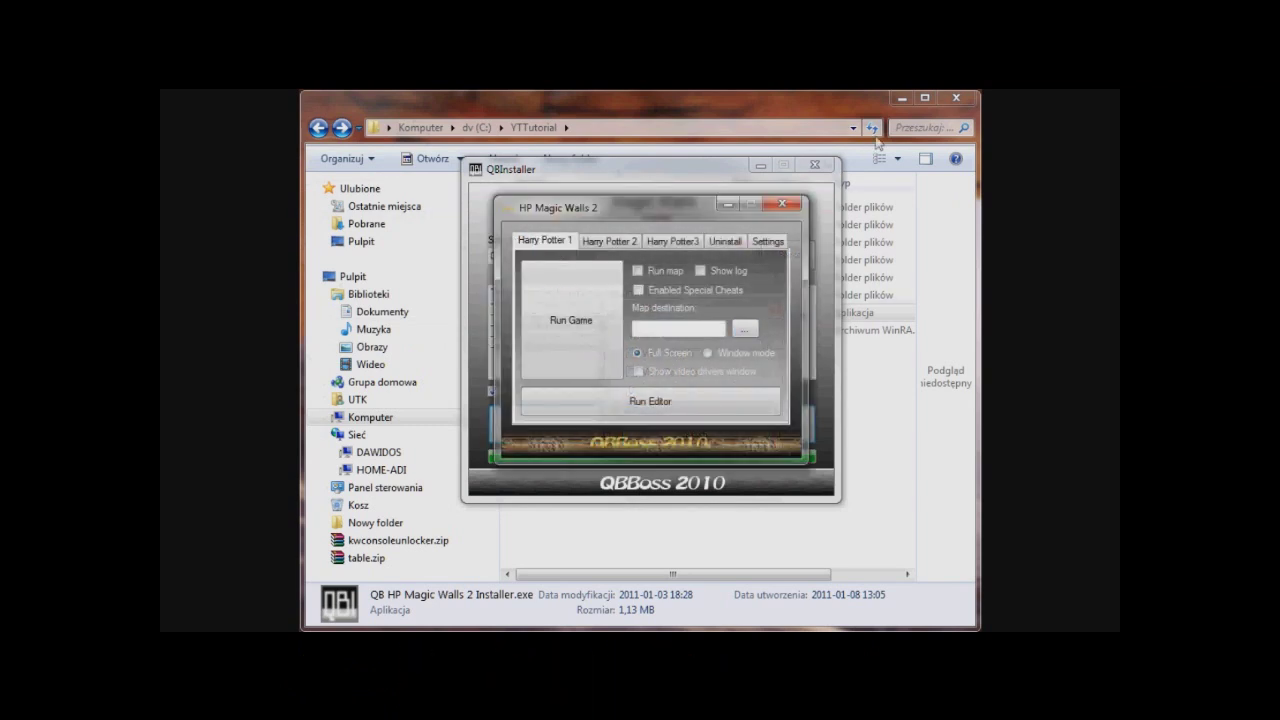
pyautogui.click(814, 164)
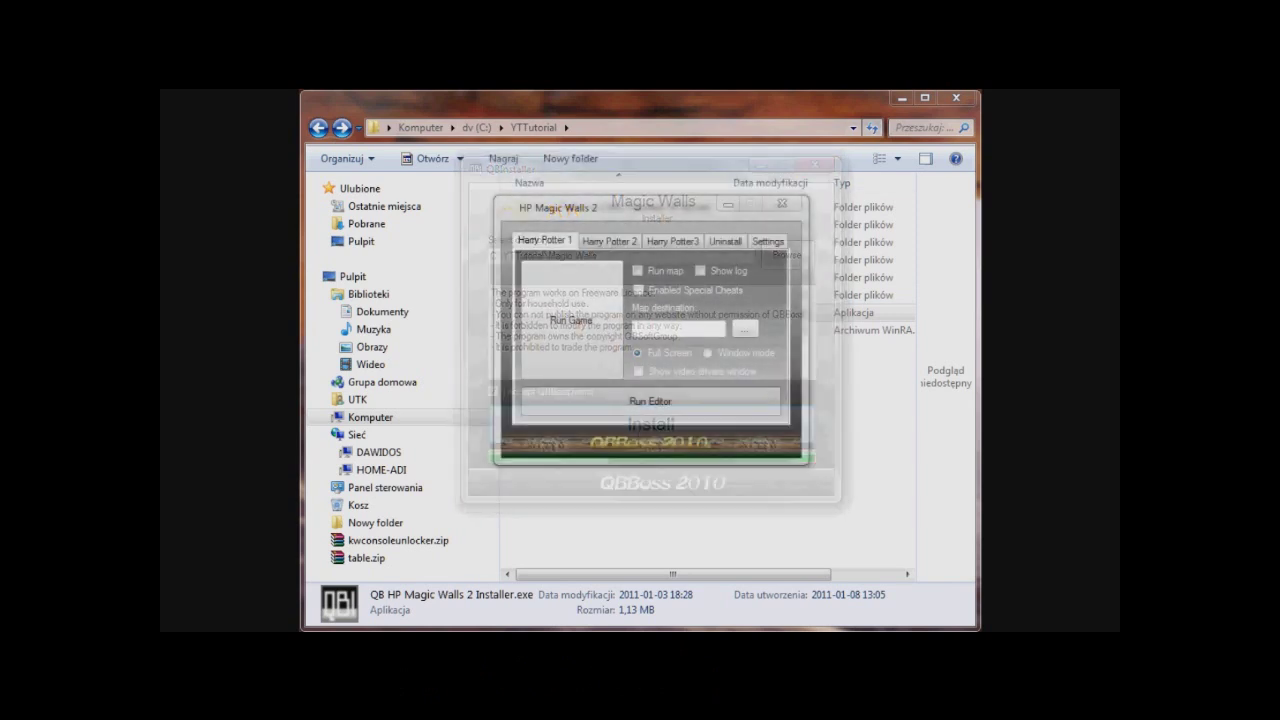
# Review the launcher's options for Harry Potter 2, Harry Potter 3, uninstalling and settings
pyautogui.click(609, 241)
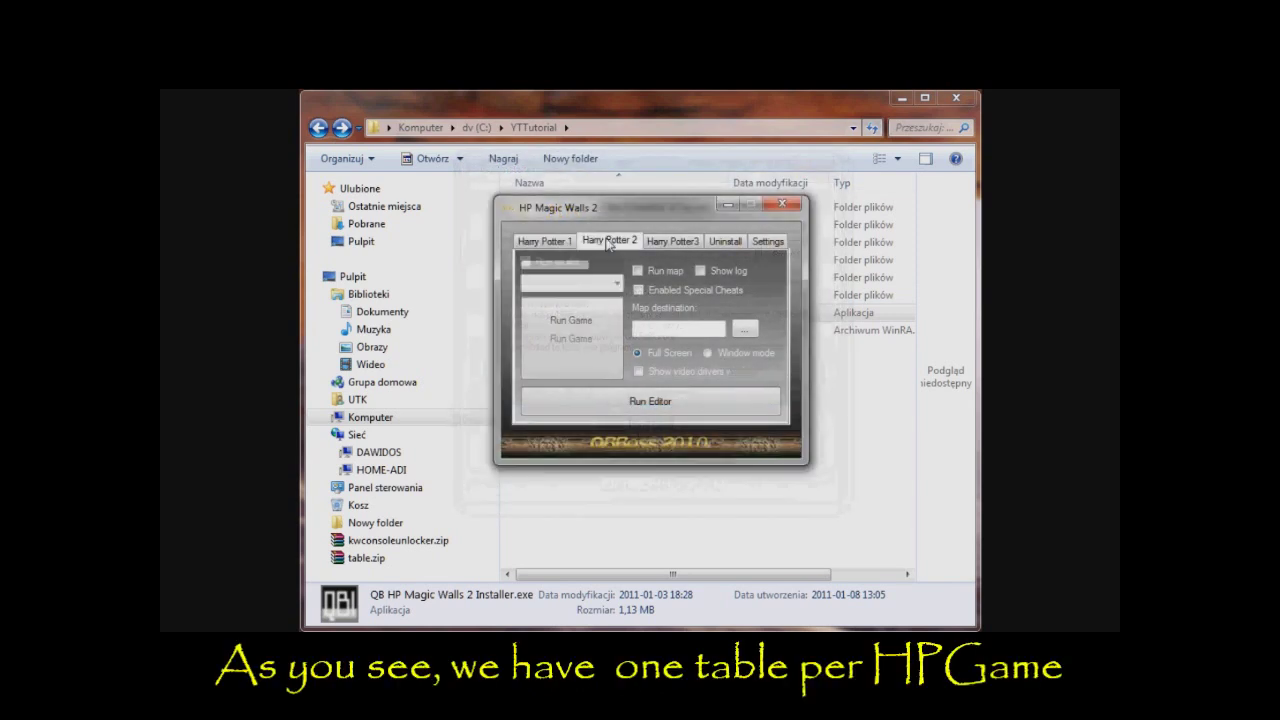
pyautogui.click(673, 244)
pyautogui.click(724, 244)
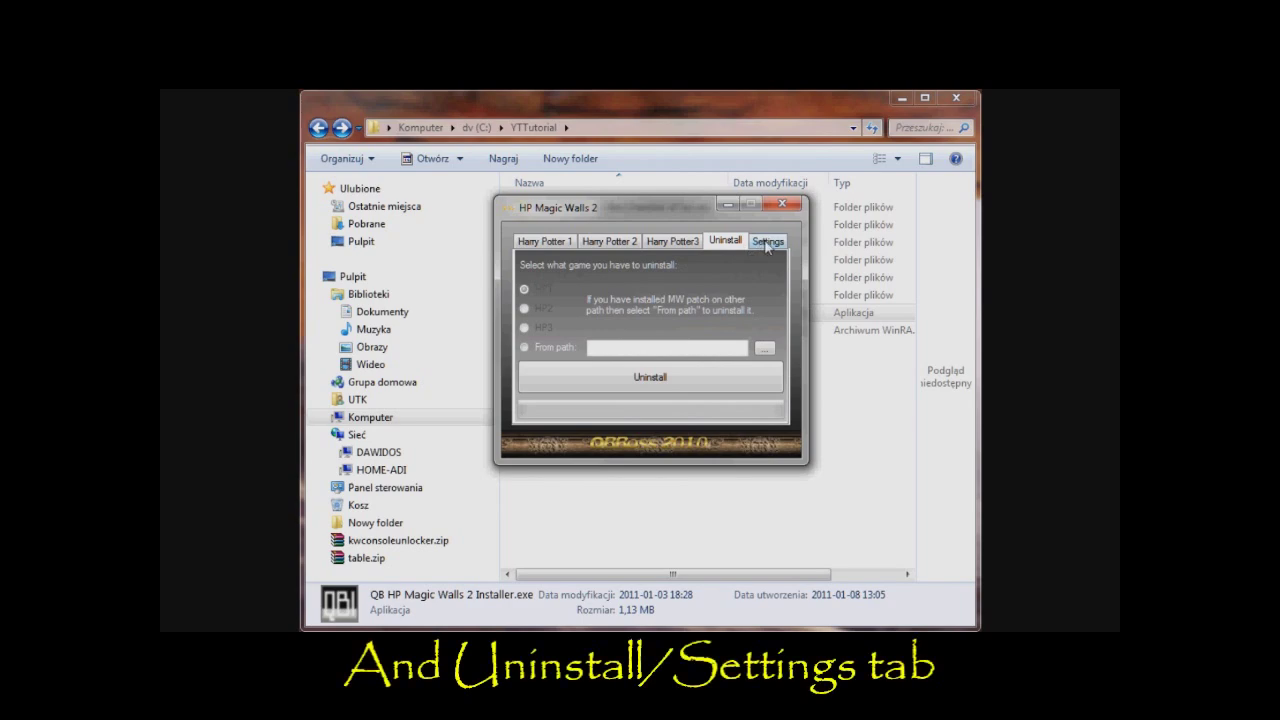
pyautogui.click(767, 242)
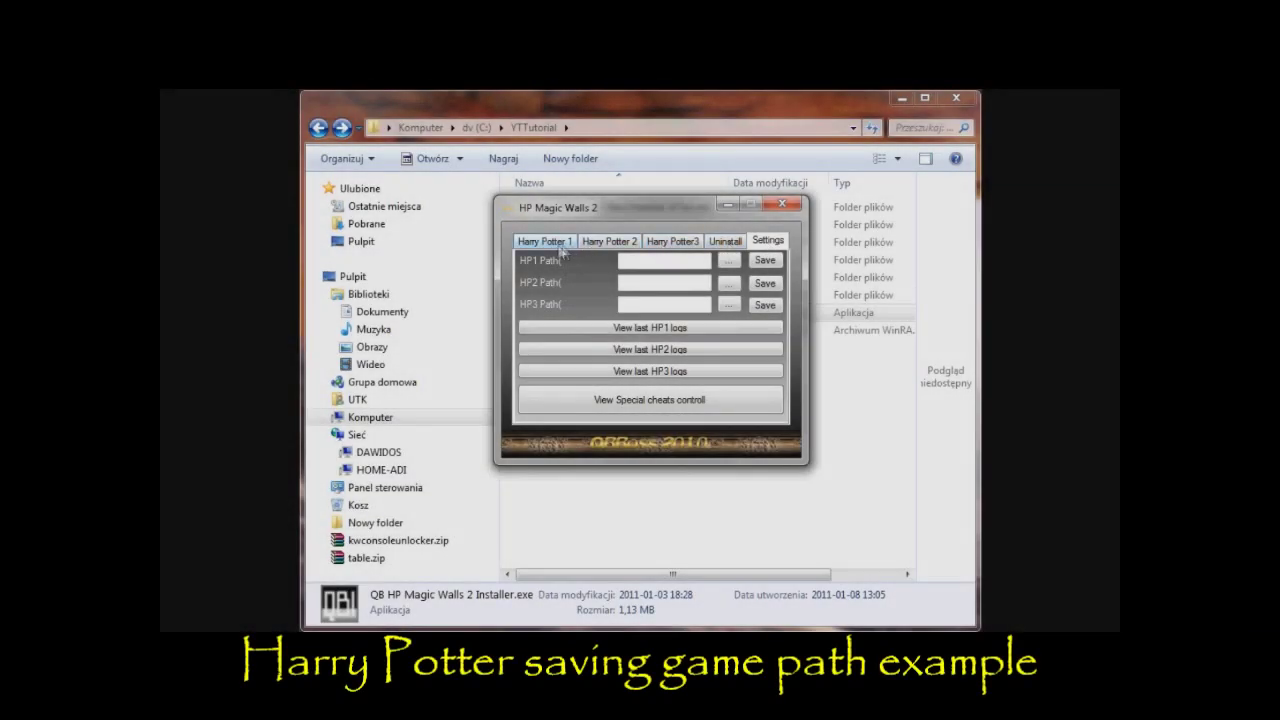
# Run Harry Potter 1, decline the Magic Walls patch, and save C:\YTTutorial\Harry Potter TM as the HP1 game directory
pyautogui.click(565, 245)
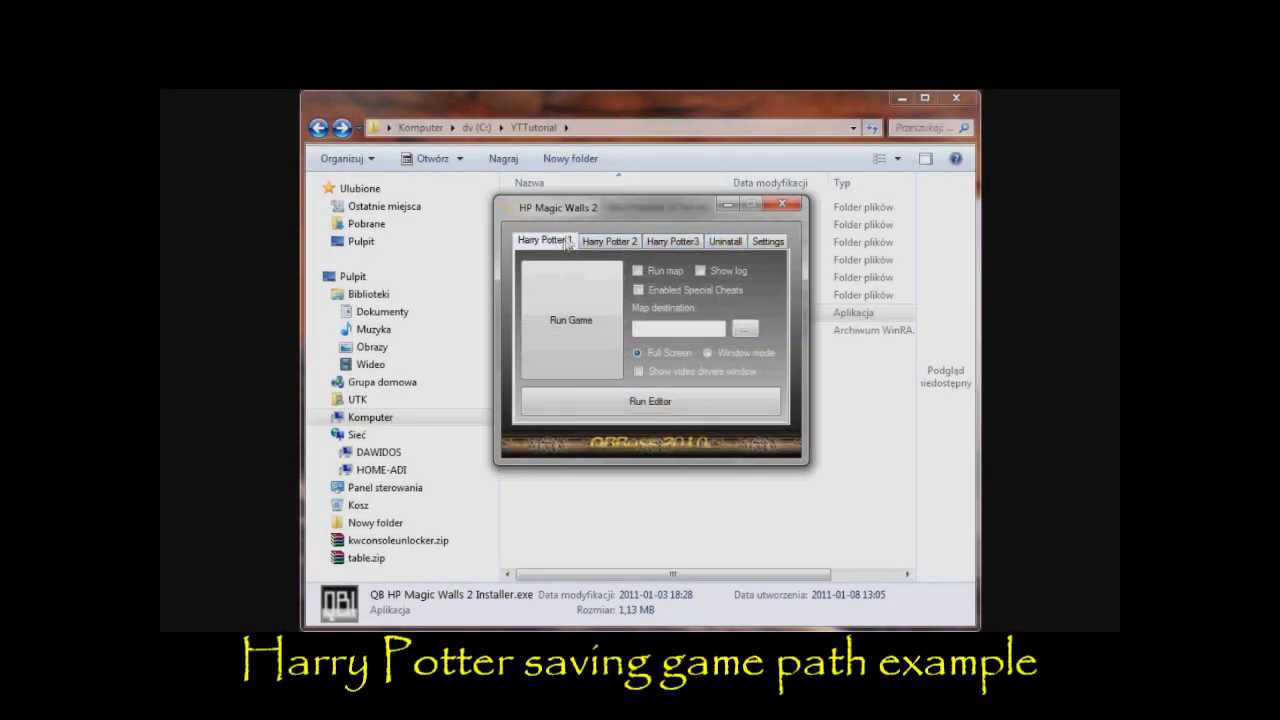
pyautogui.click(589, 327)
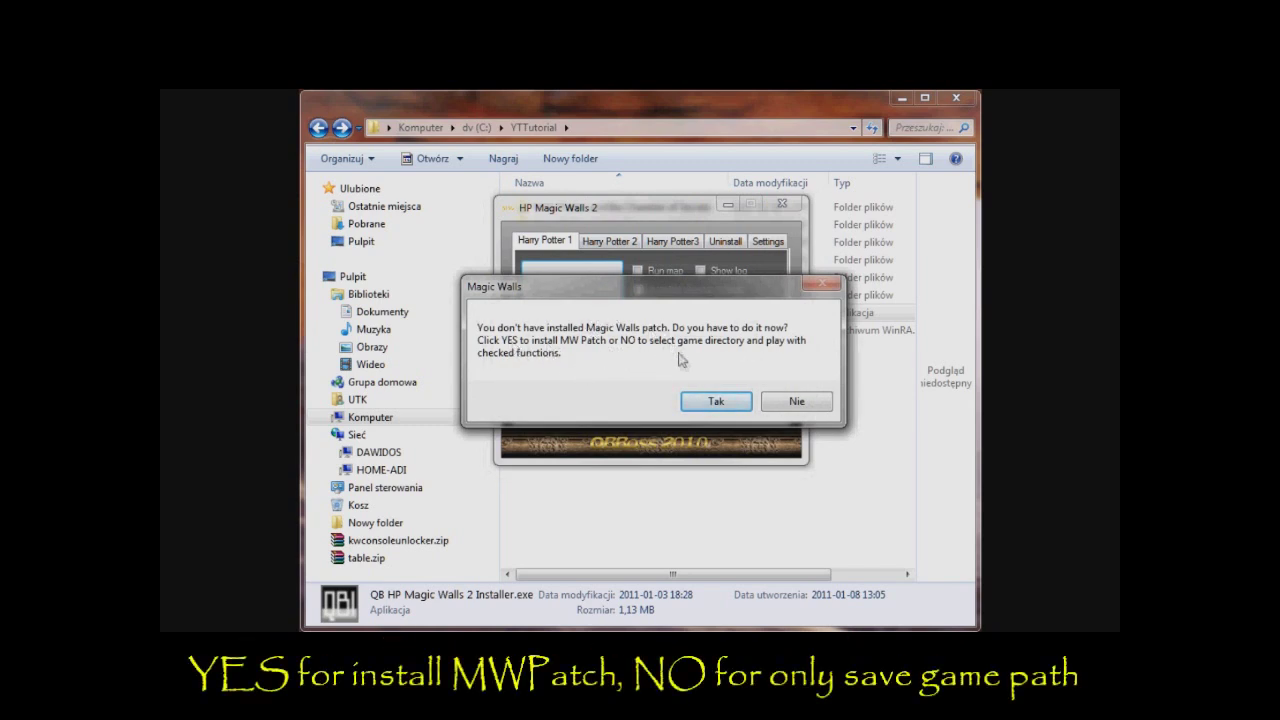
pyautogui.click(797, 401)
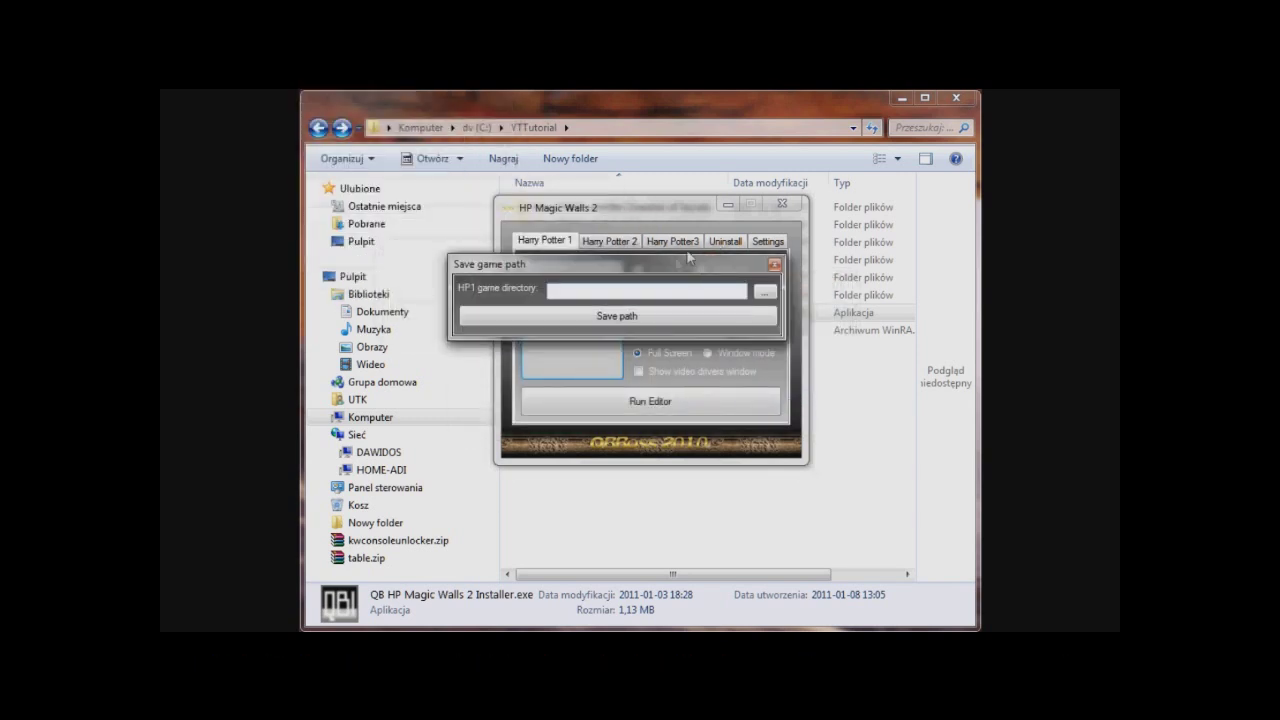
pyautogui.click(766, 292)
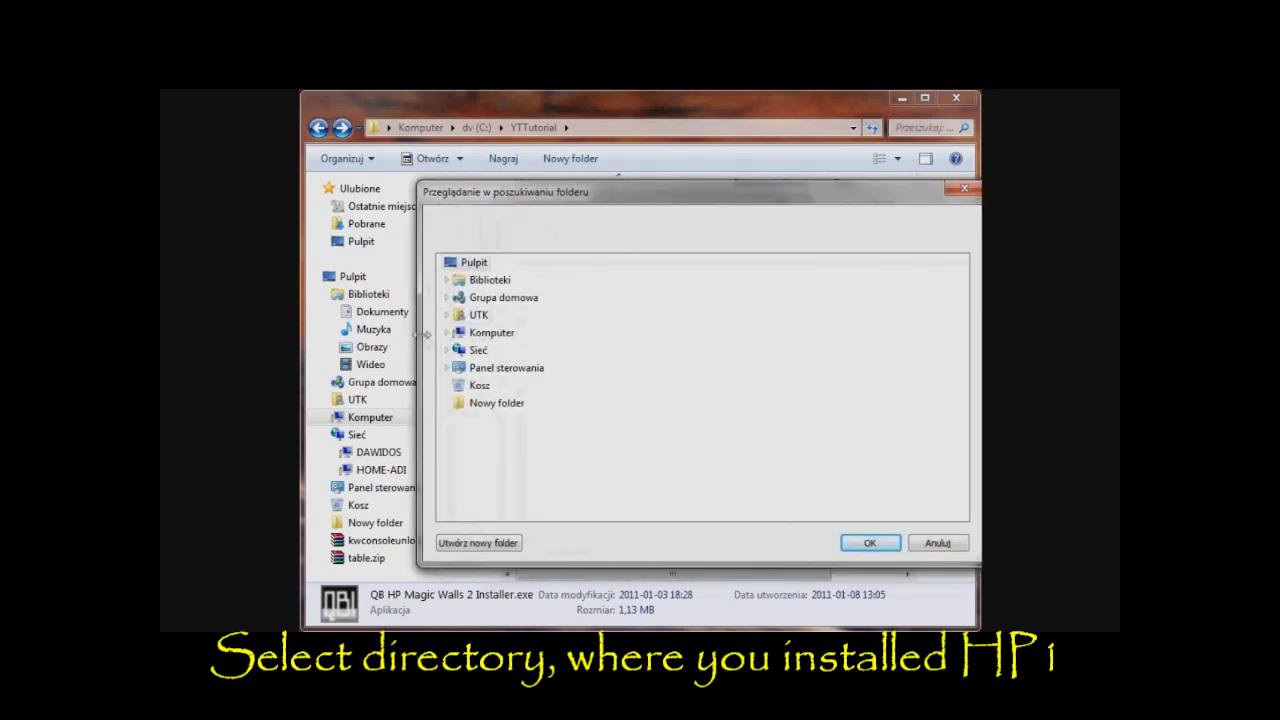
pyautogui.click(448, 333)
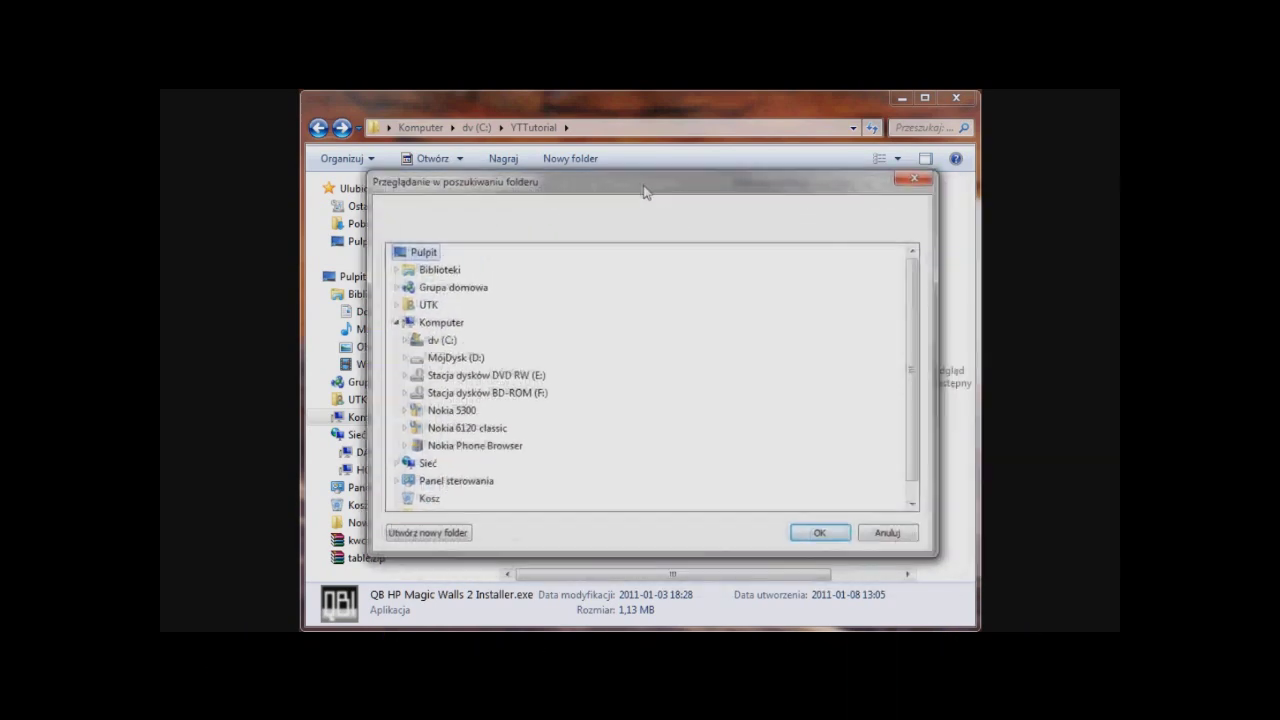
pyautogui.click(400, 338)
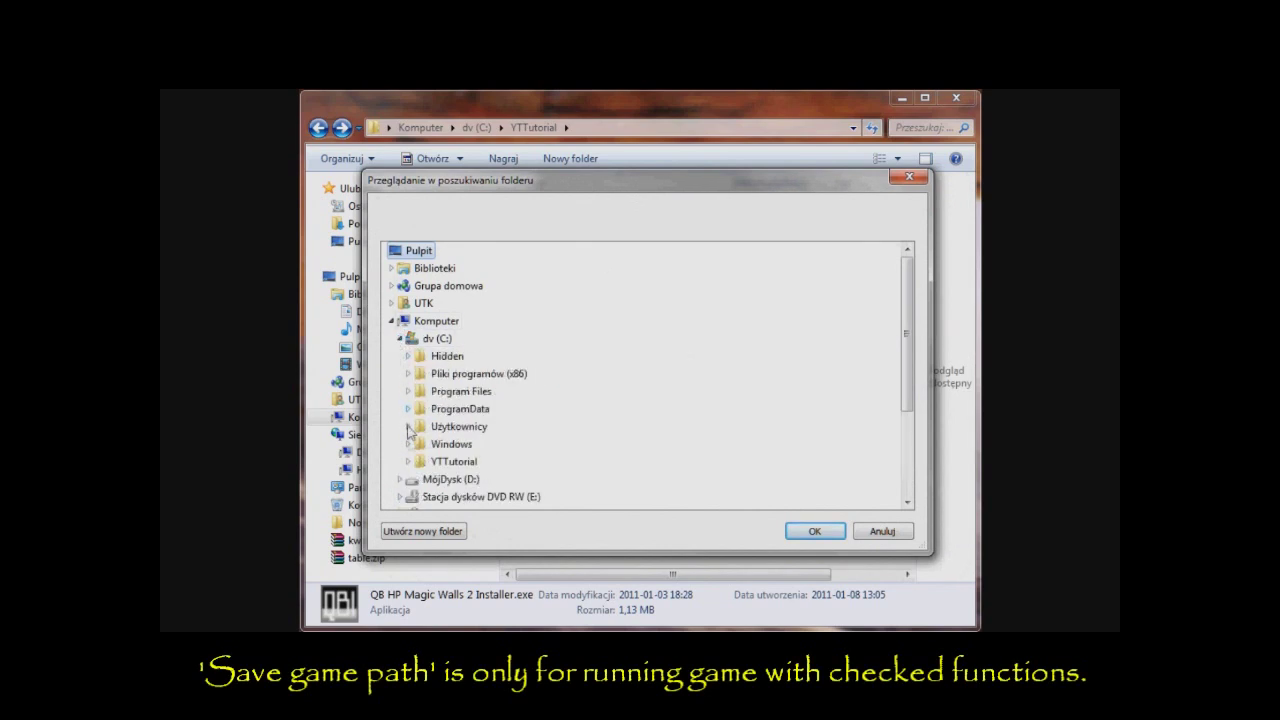
pyautogui.click(408, 461)
pyautogui.click(462, 476)
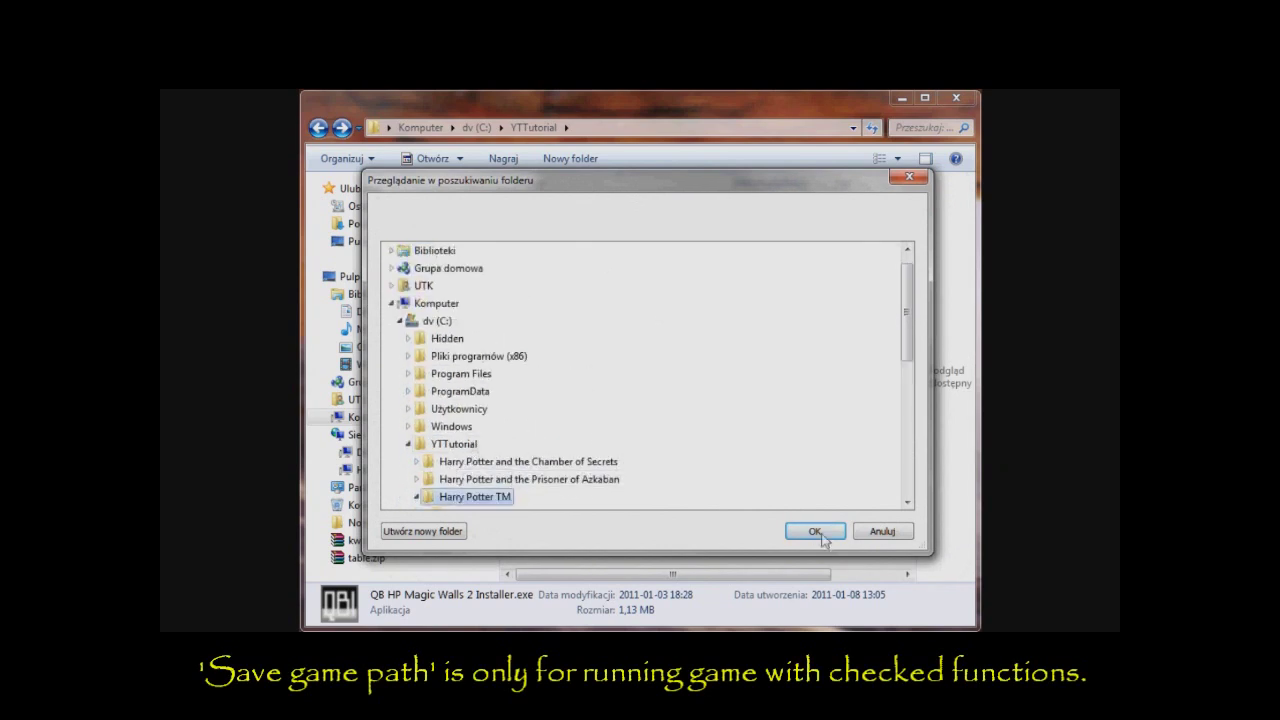
pyautogui.click(813, 532)
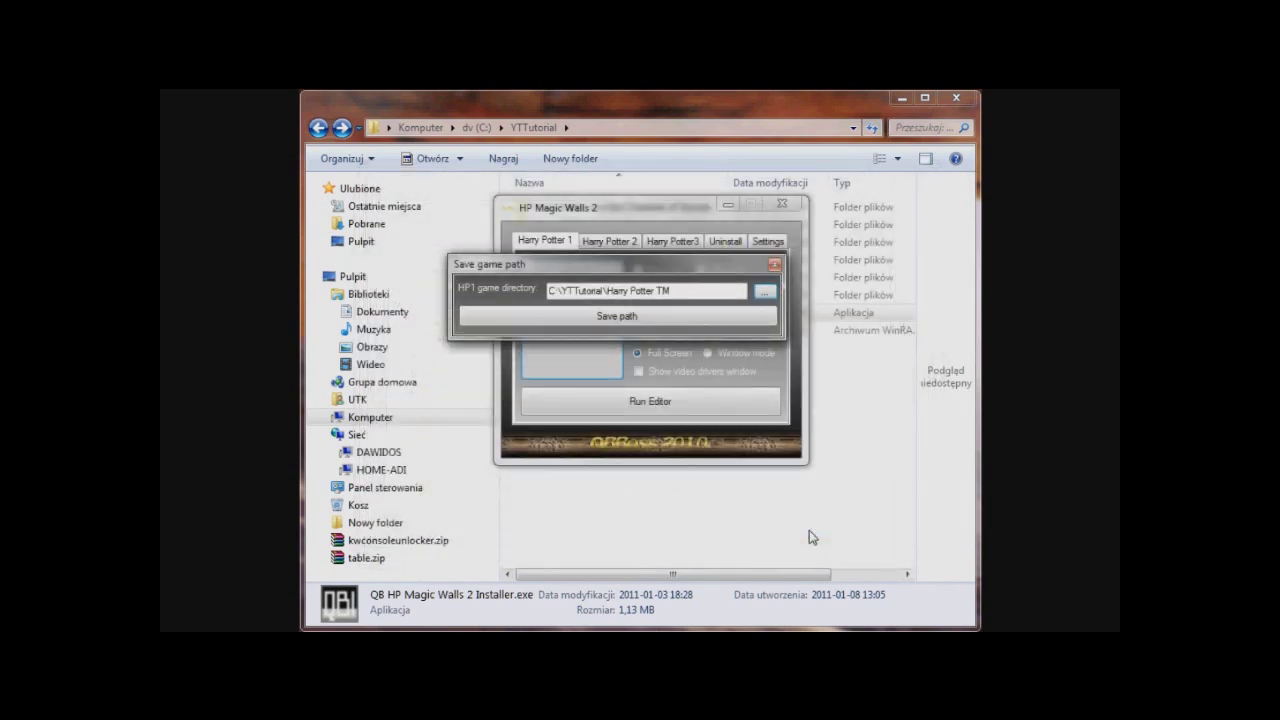
pyautogui.click(669, 320)
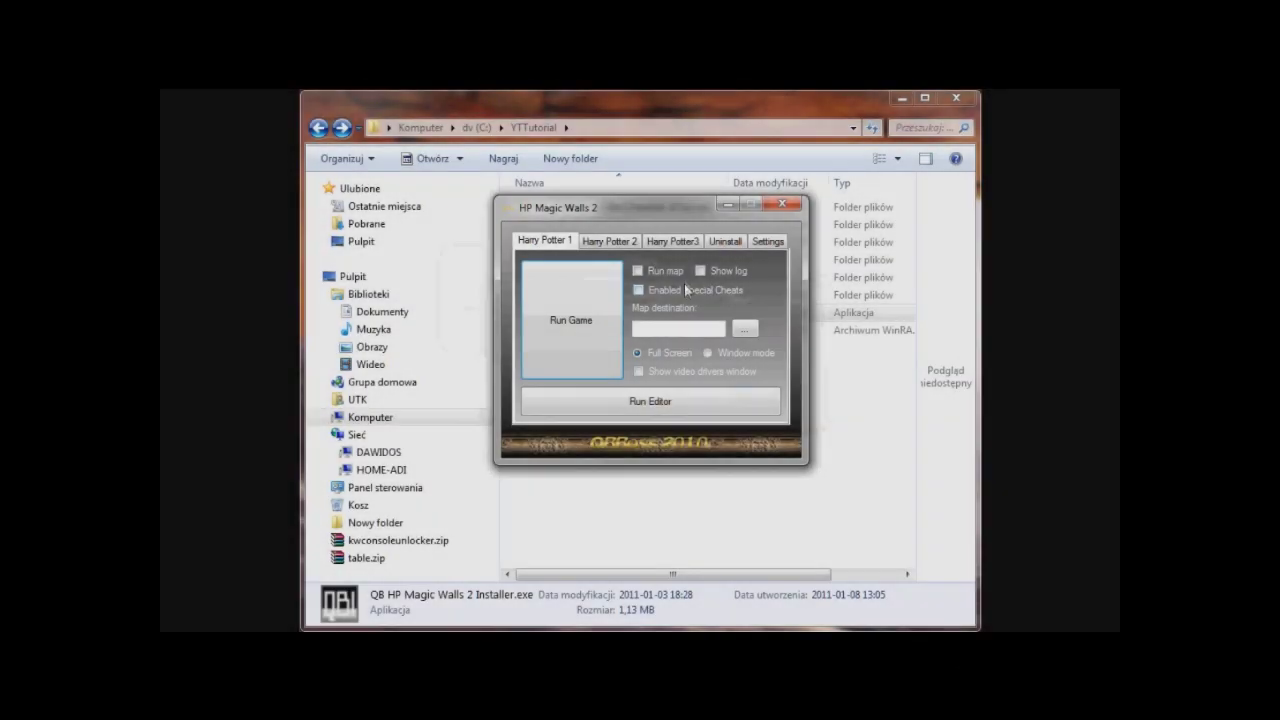
# Run Harry Potter 1 in window mode with Show log, Enabled Special Cheats and Show video drivers window turned on
pyautogui.click(722, 270)
pyautogui.click(688, 290)
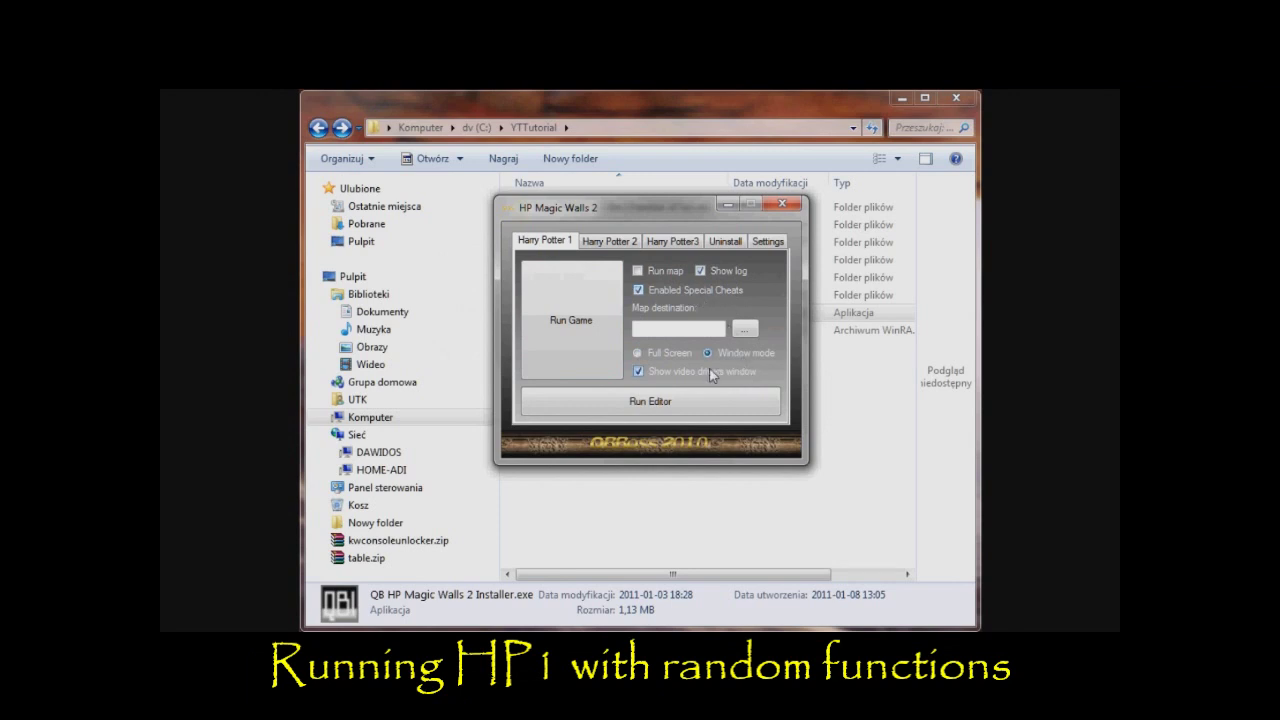
pyautogui.click(582, 316)
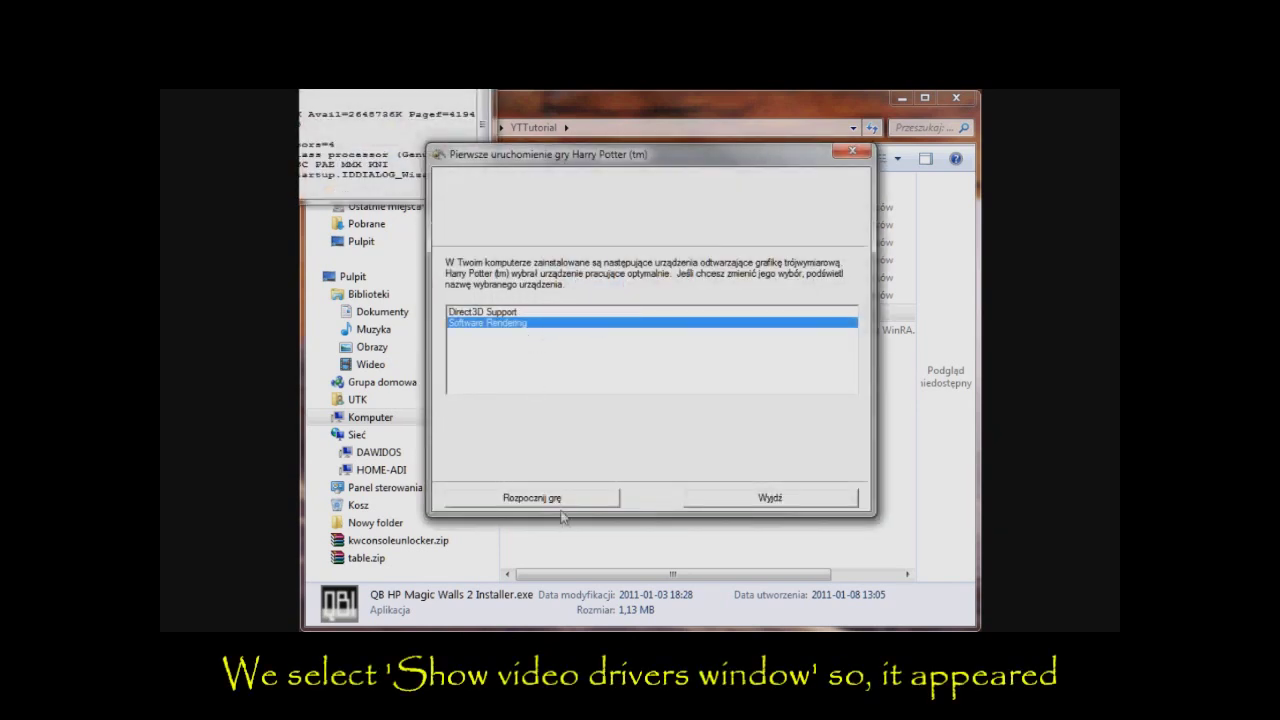
# Move the Harry Potter log window fully into view and start the game with Software Rendering
pyautogui.moveTo(417, 12); pyautogui.dragTo(686, 148)
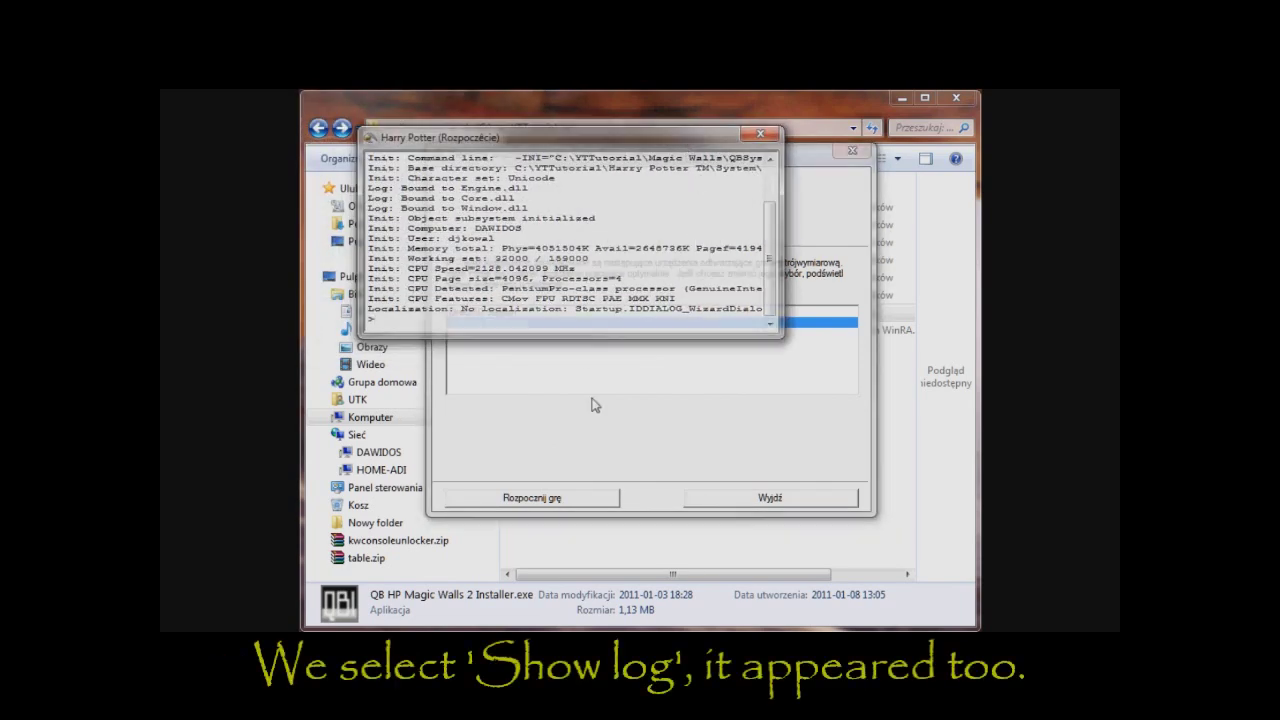
pyautogui.click(543, 356)
pyautogui.click(532, 498)
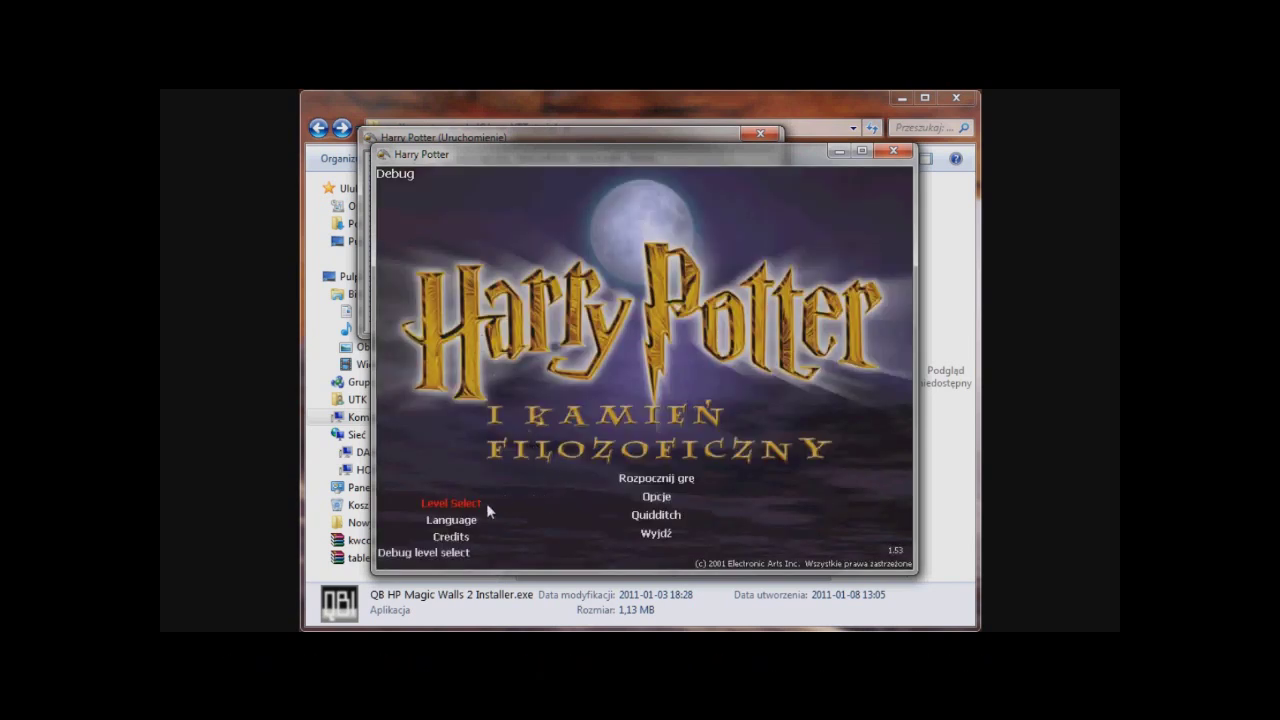
# Load the Wingardium Leviosa level of Chapter 1 from the game's debug level selection
pyautogui.click(488, 511)
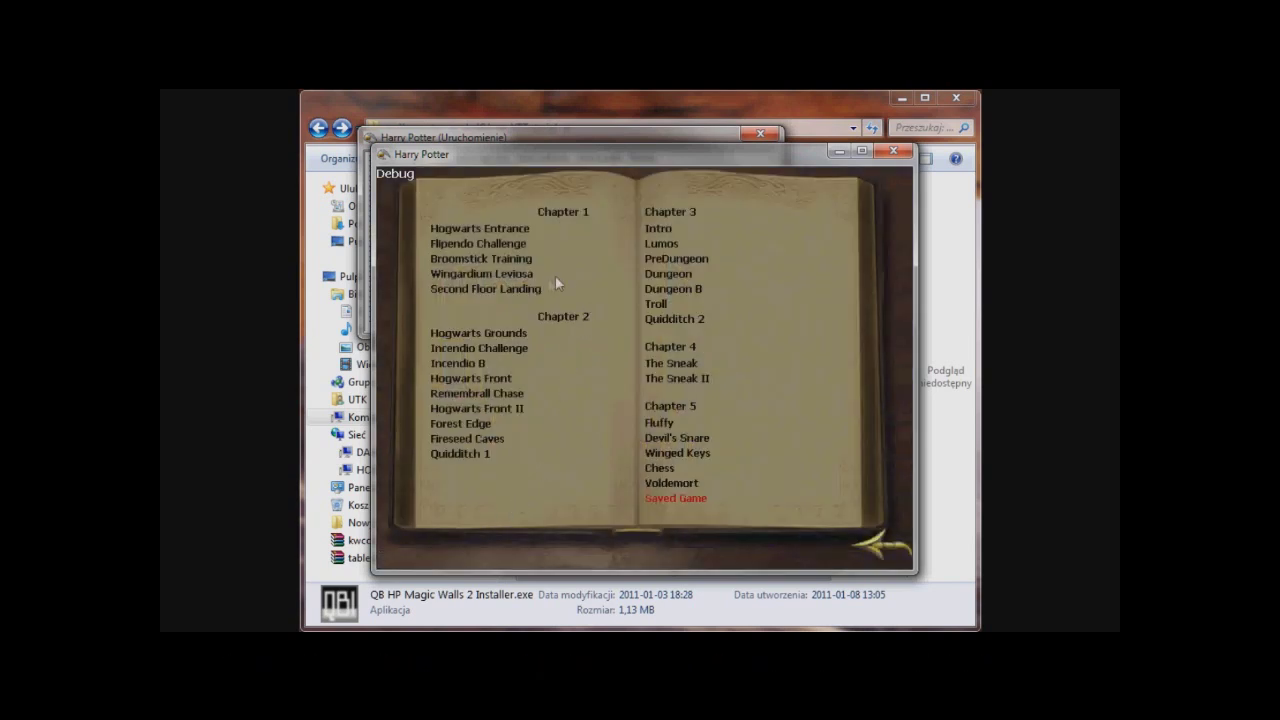
pyautogui.click(524, 276)
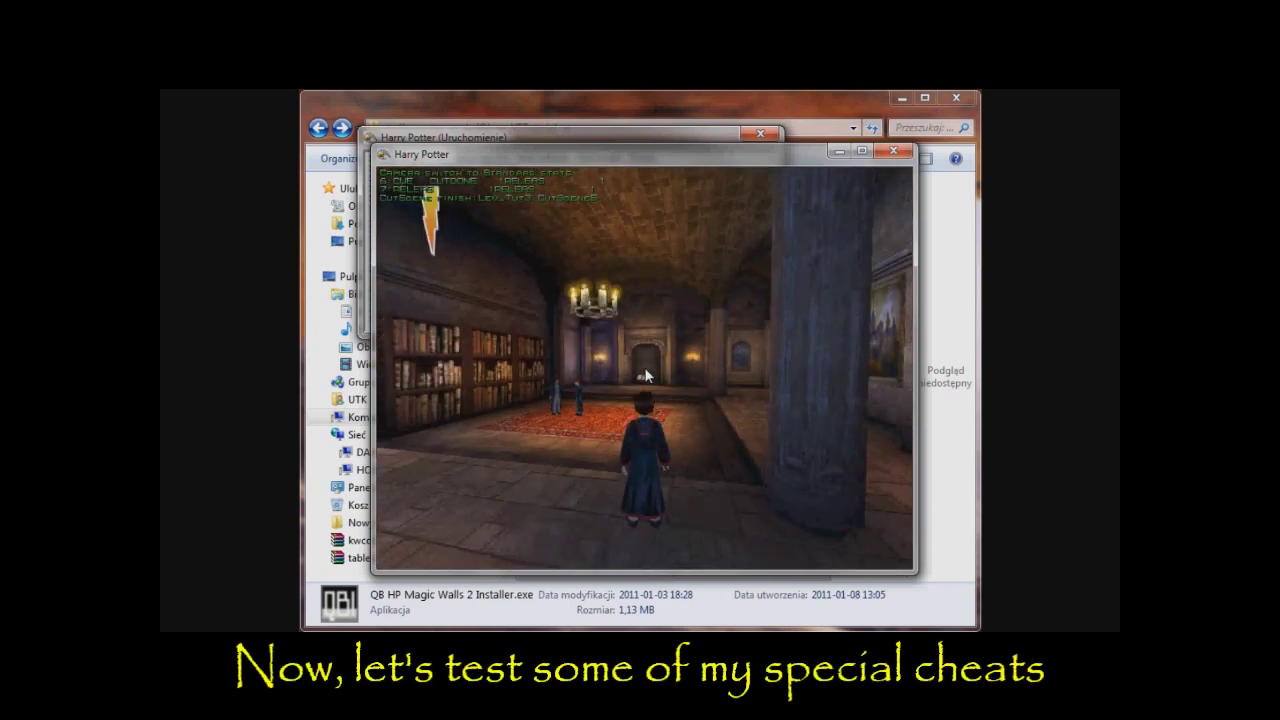
# Test the special cheats in the level while walking and turning the character around the room
pyautogui.press('F2')
pyautogui.press('F2')
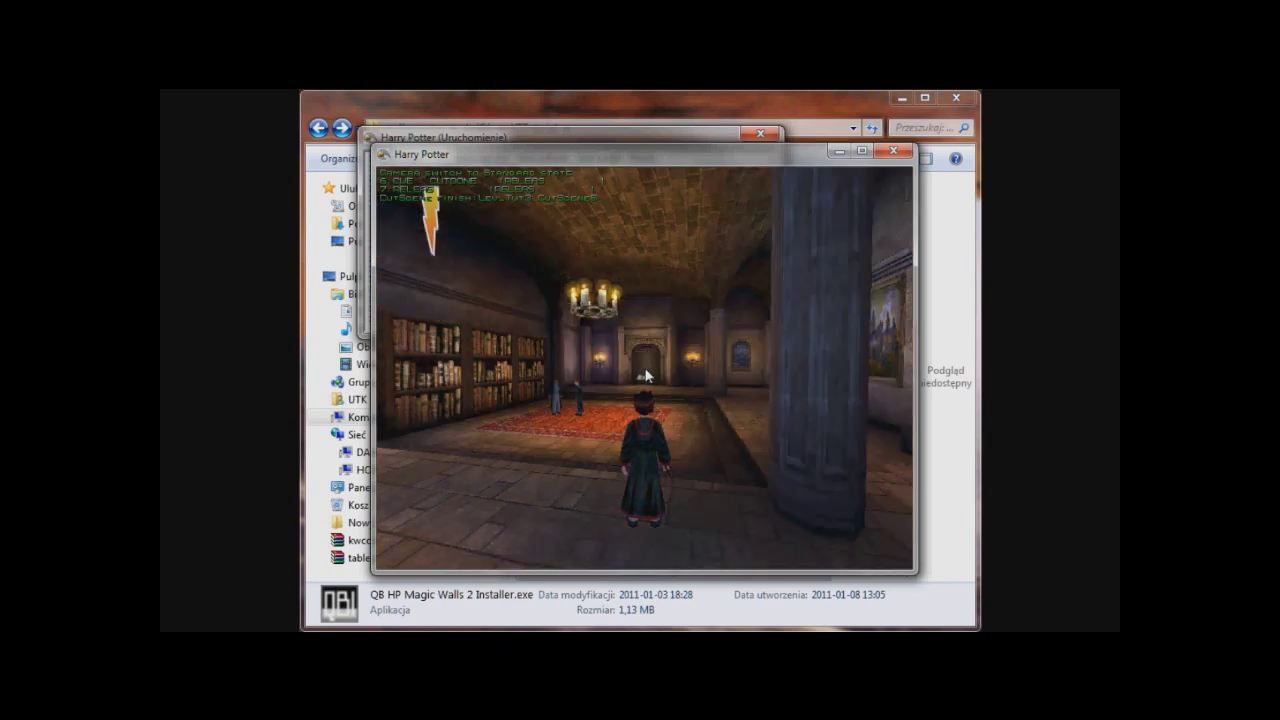
pyautogui.press('F3')
pyautogui.press('Right')
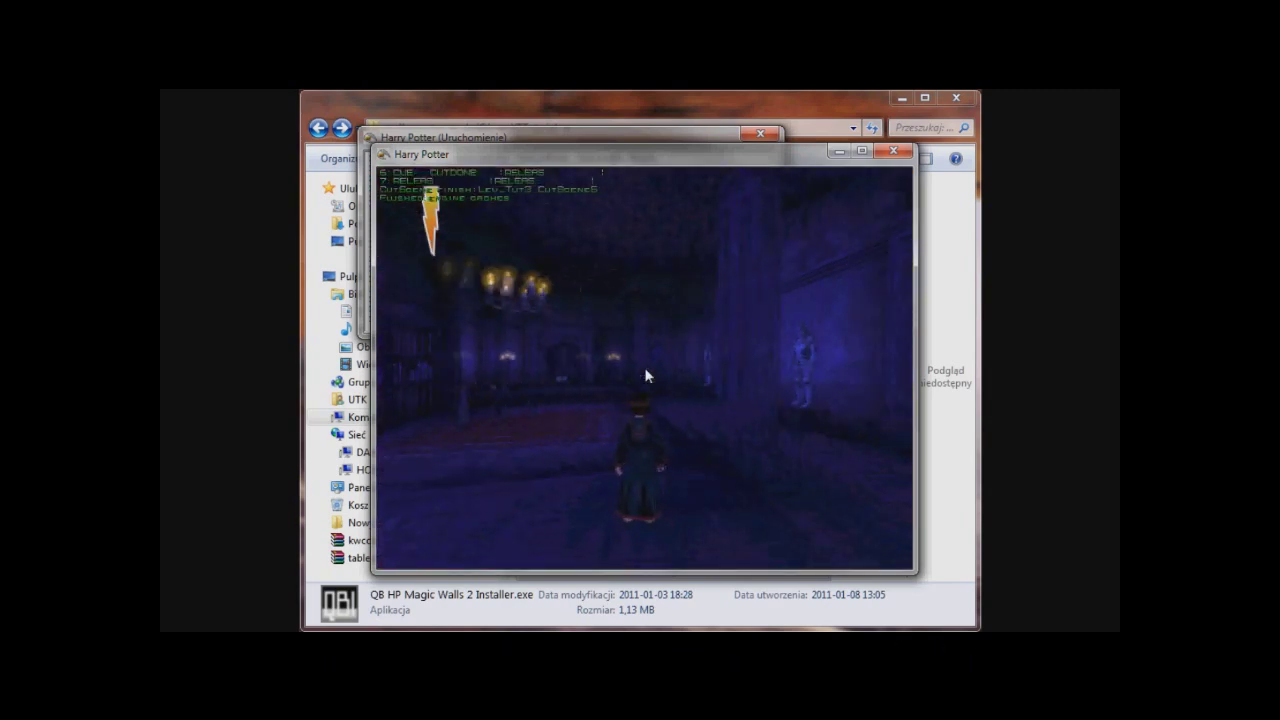
pyautogui.press('Up')
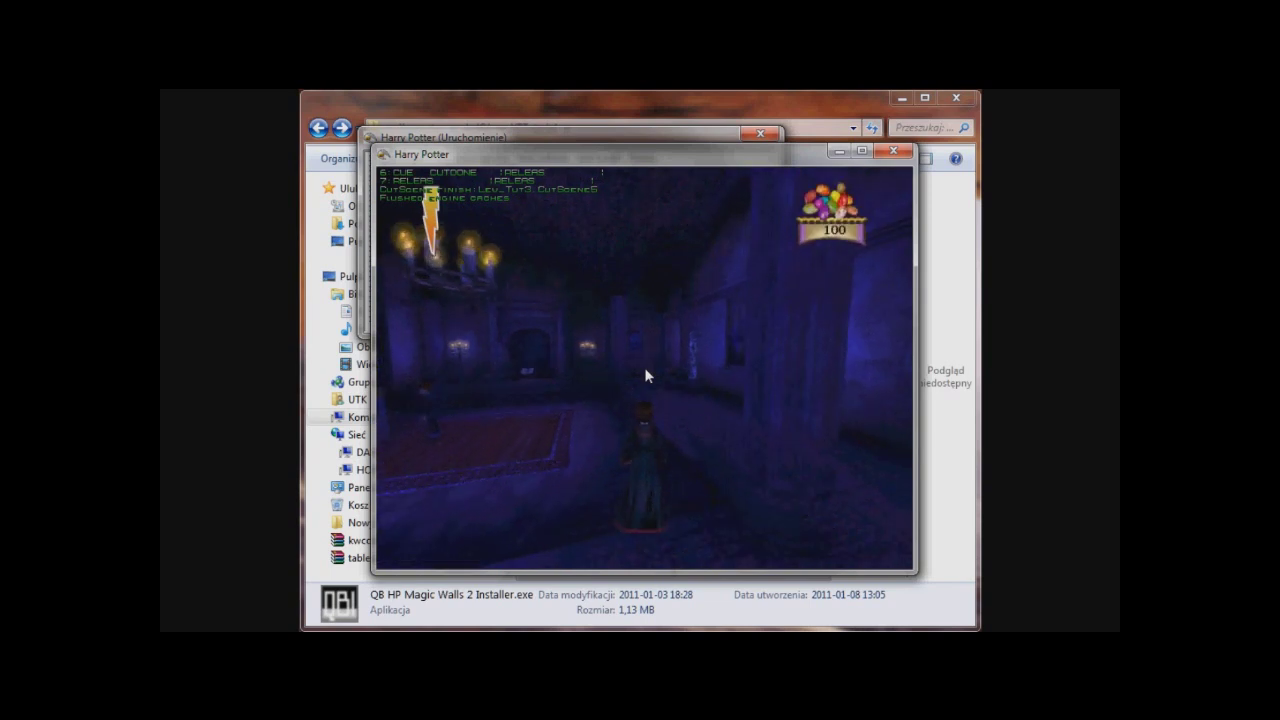
pyautogui.press('Left')
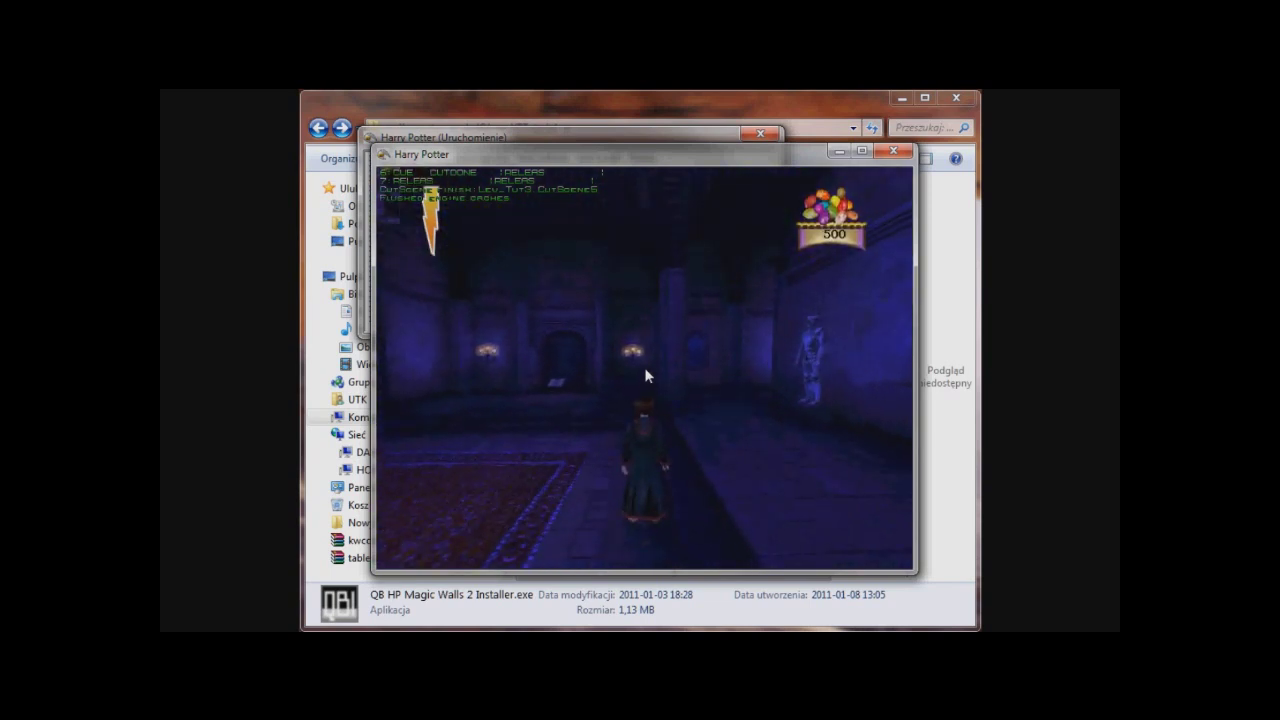
pyautogui.press('Left')
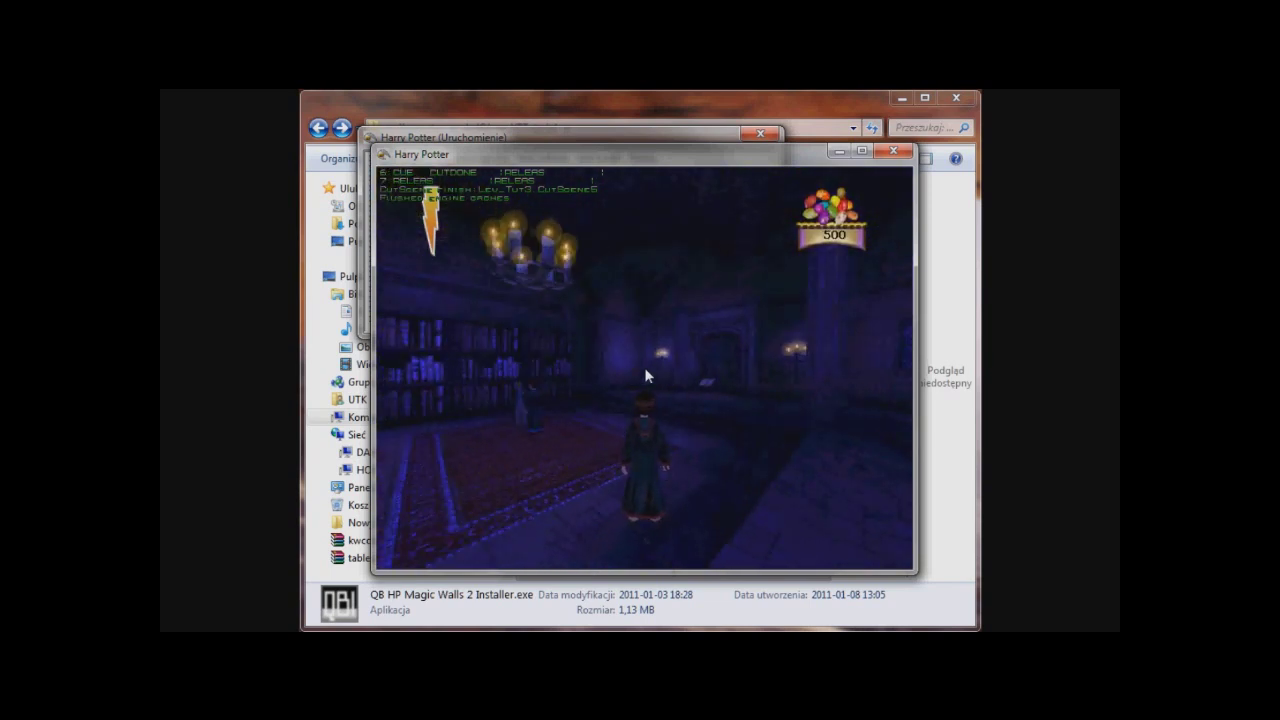
# Move the character through the doorway and around the dark rooms with the ethereal cheat active, and close the game
pyautogui.press('Down')
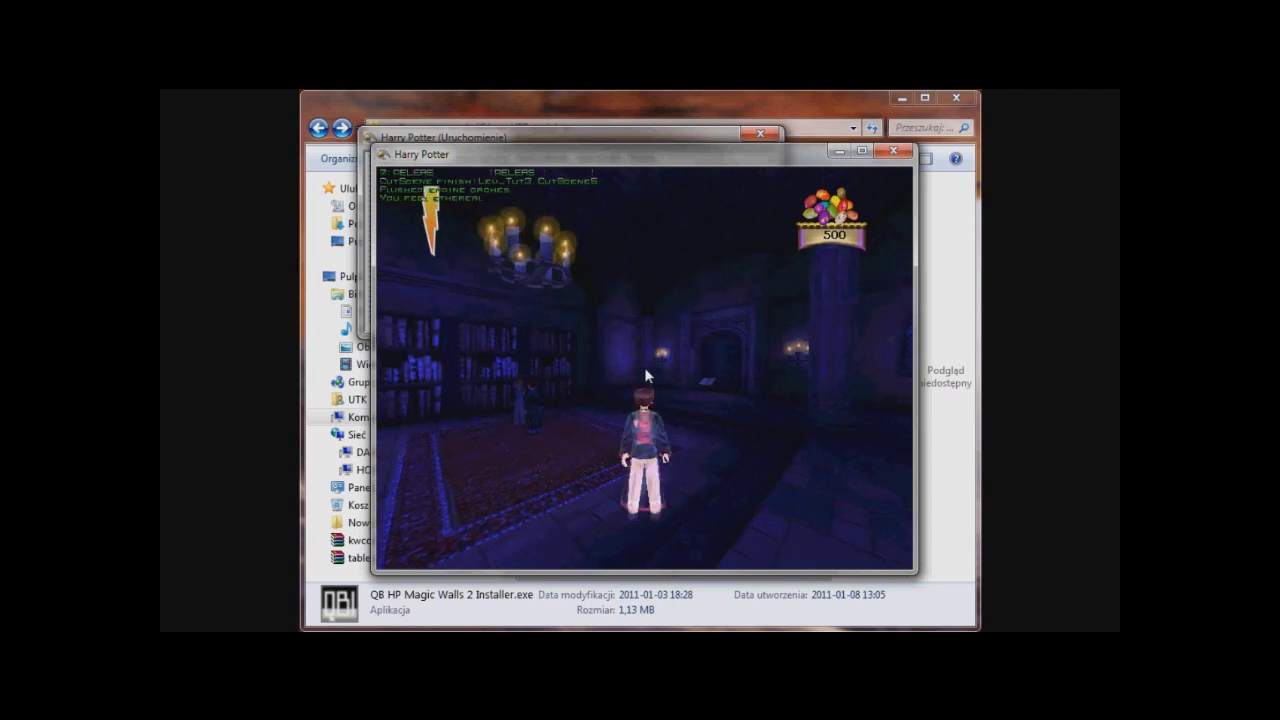
pyautogui.press('Up')
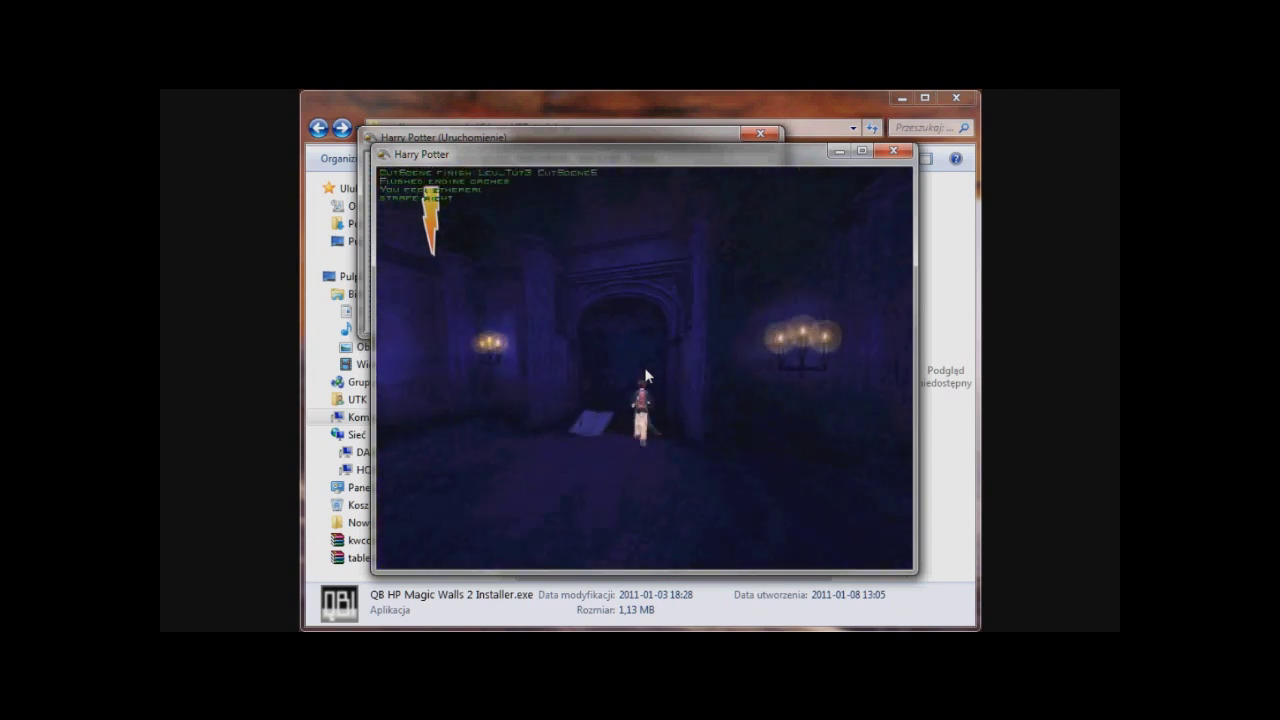
pyautogui.press('Up')
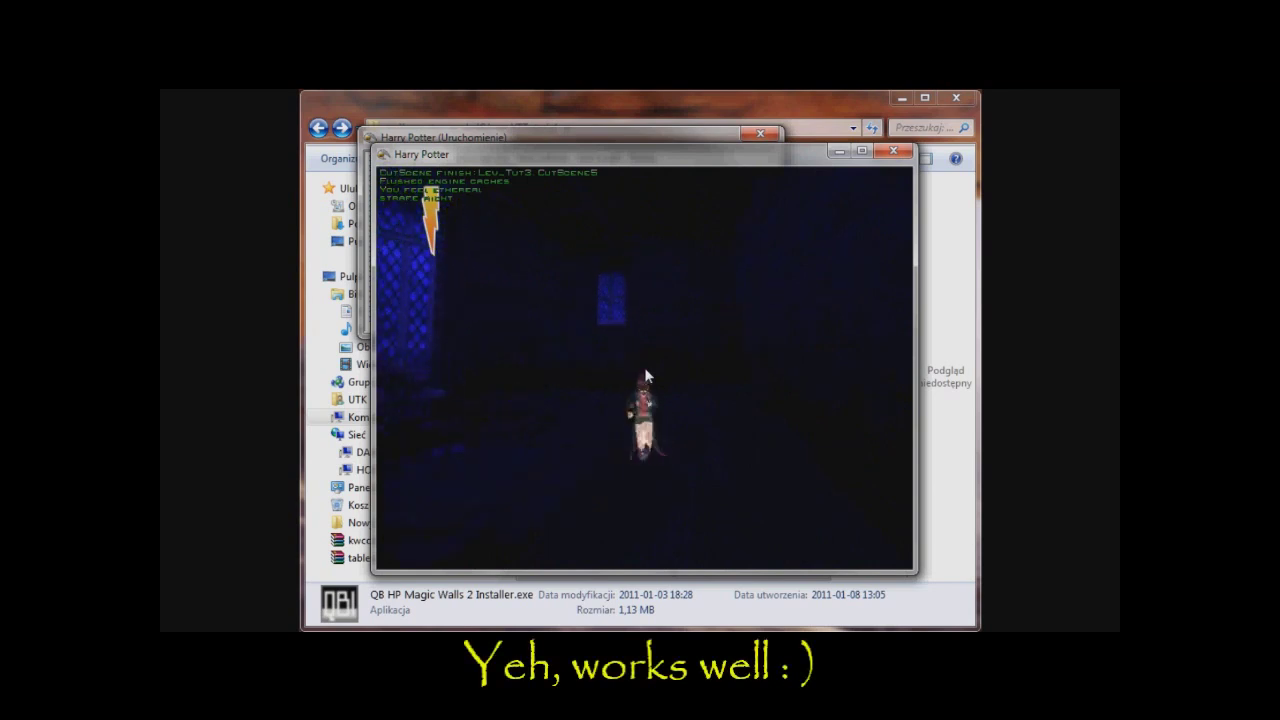
pyautogui.press('Right')
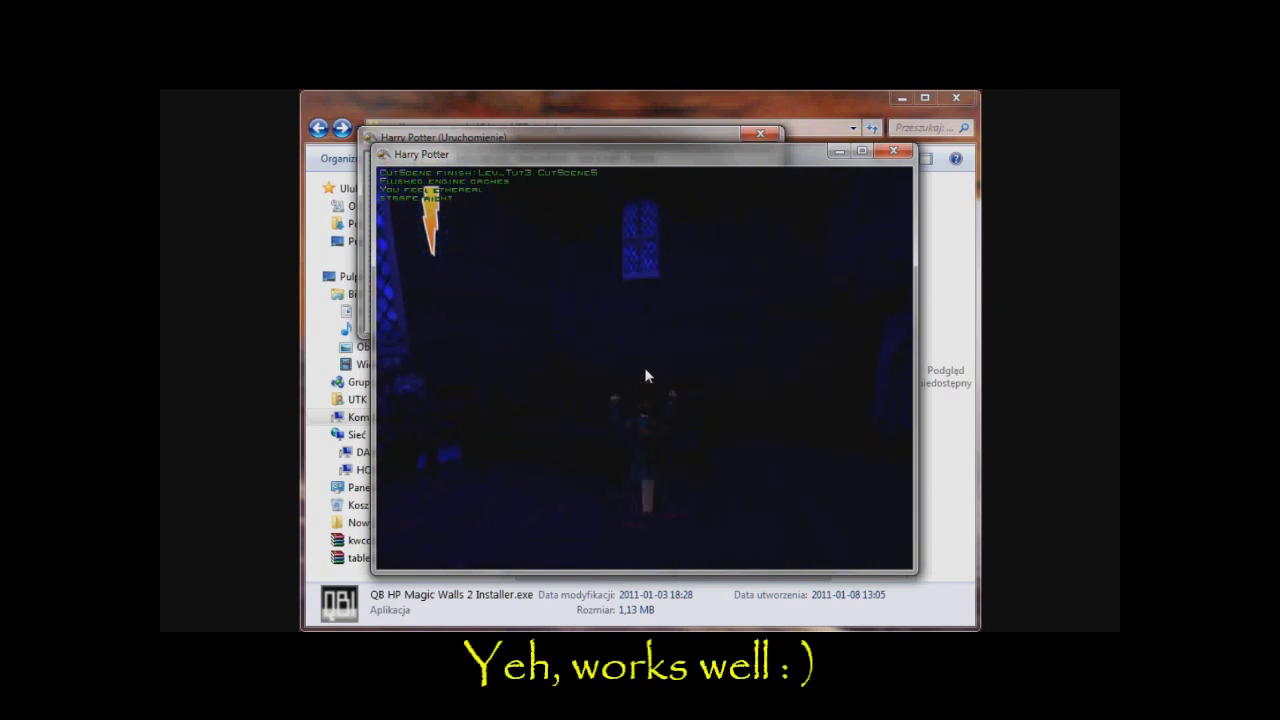
pyautogui.press('Left')
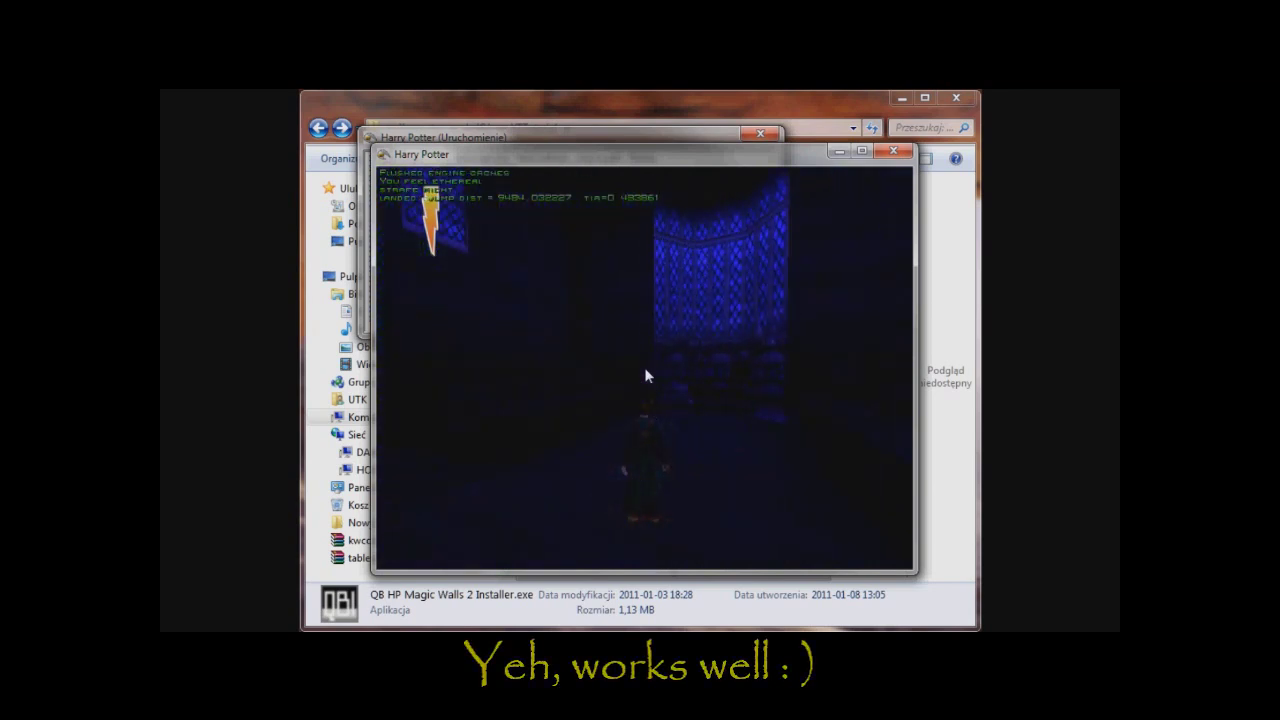
pyautogui.press('Escape')
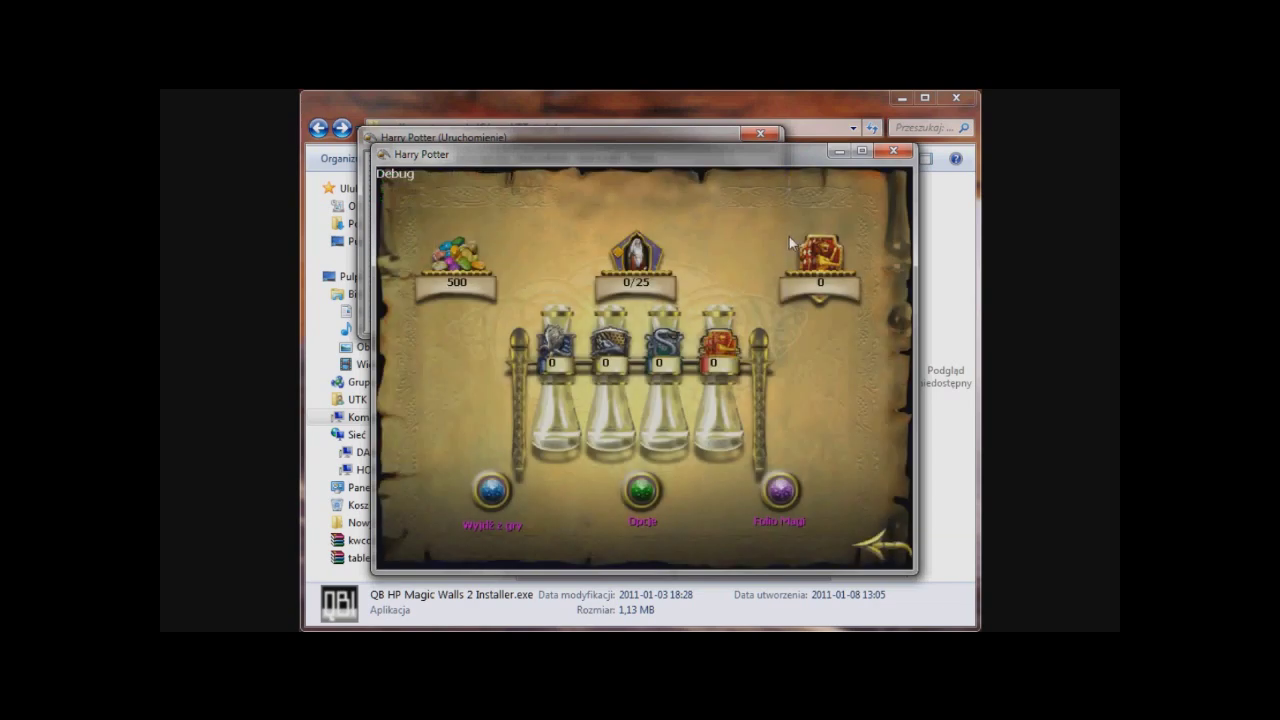
pyautogui.click(894, 152)
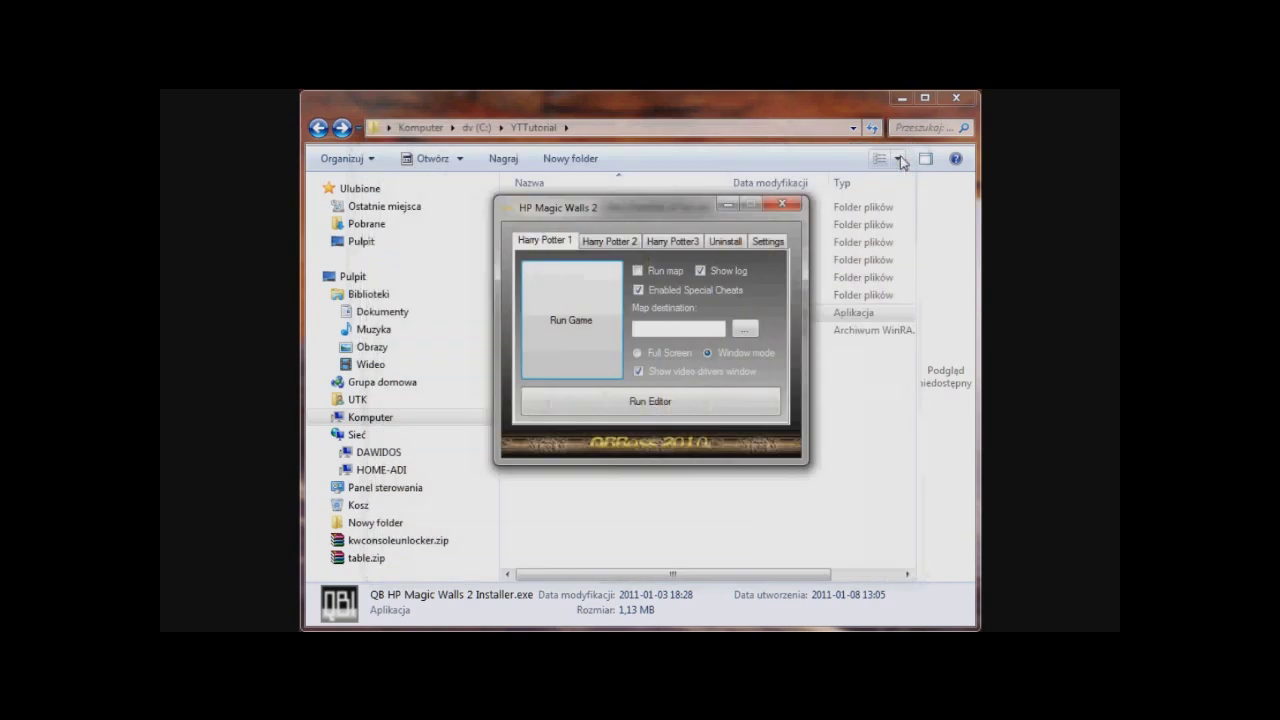
# Run the Harry Potter 1 editor, agree to install the Magic Walls patch and bring the Install patch window fully into view
pyautogui.click(768, 241)
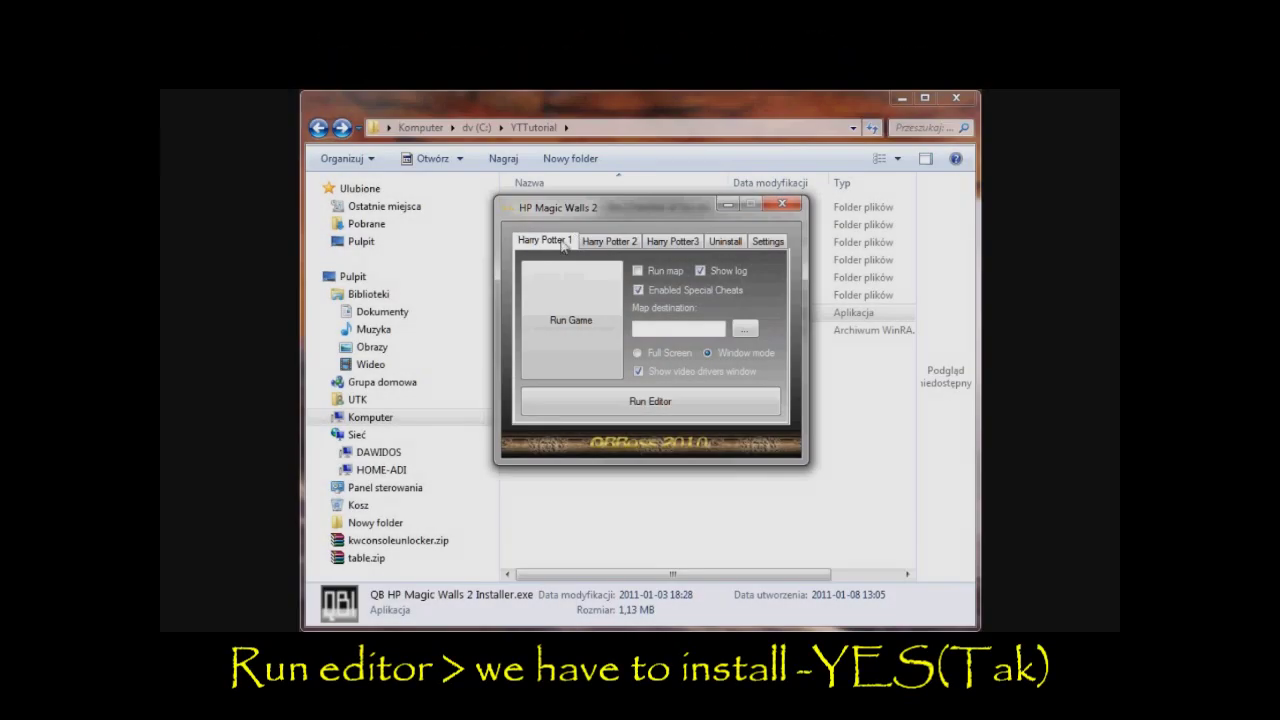
pyautogui.click(685, 396)
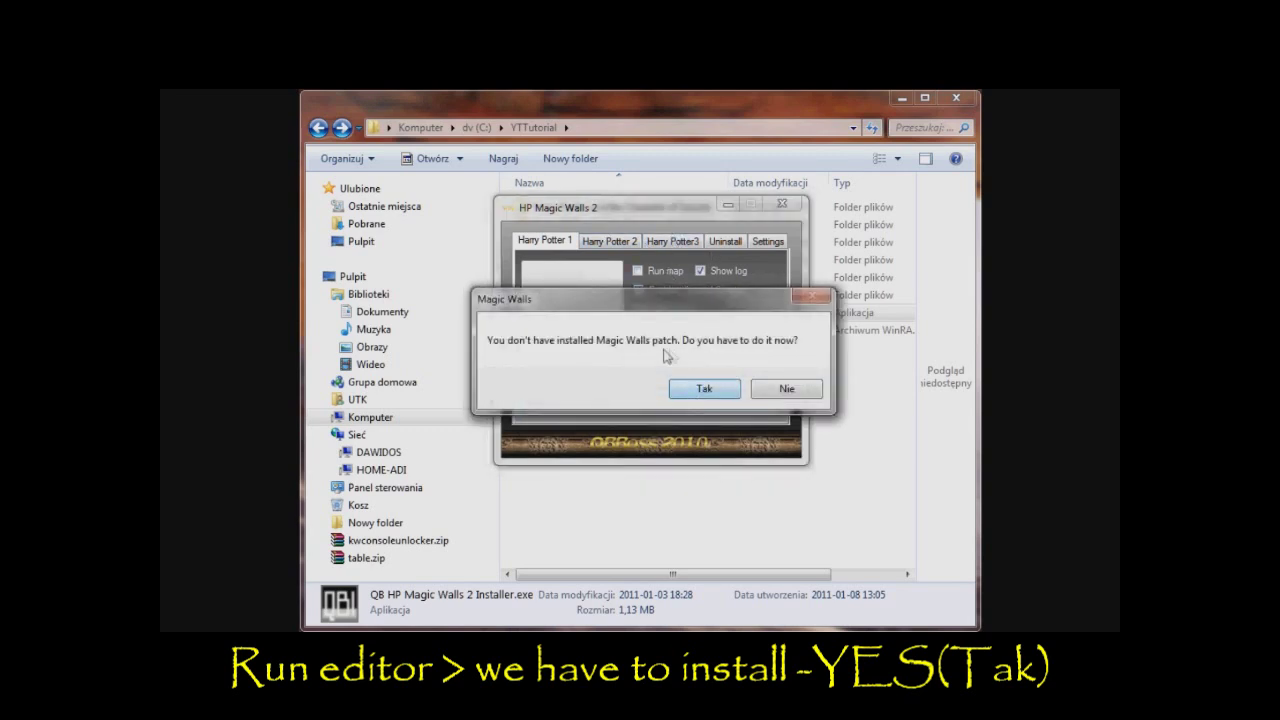
pyautogui.click(704, 388)
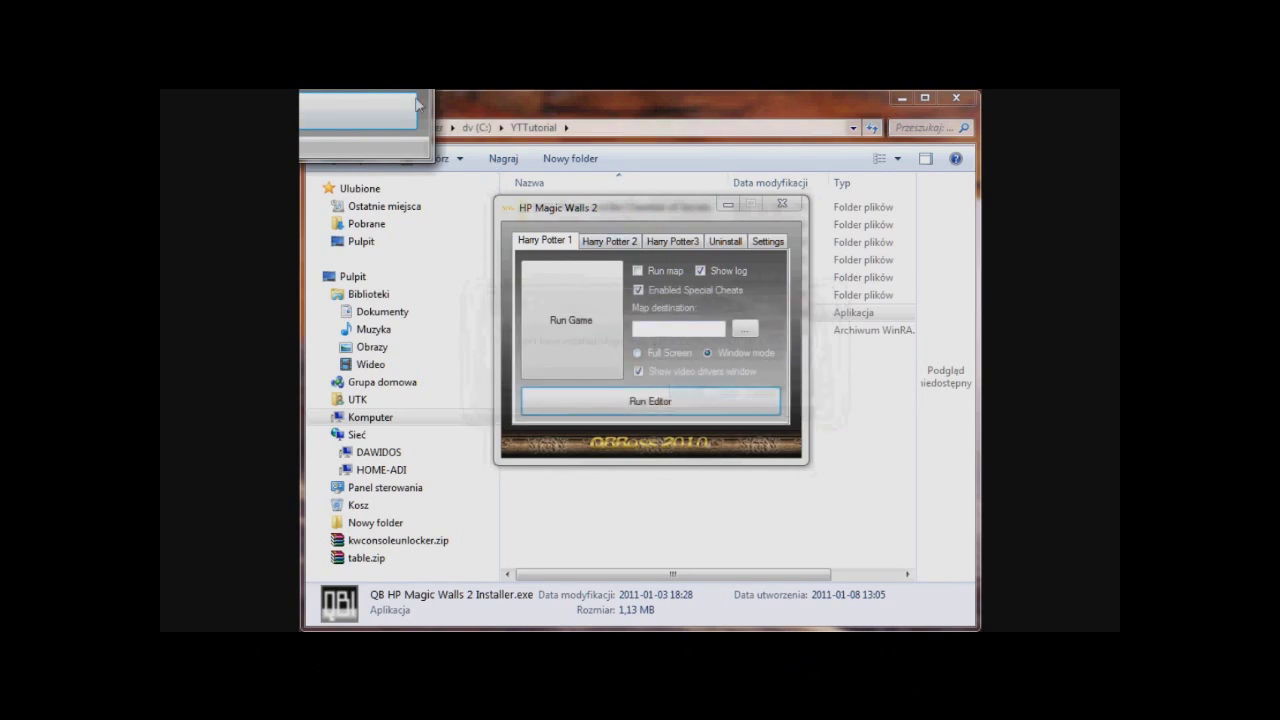
pyautogui.moveTo(367, 28); pyautogui.dragTo(724, 229)
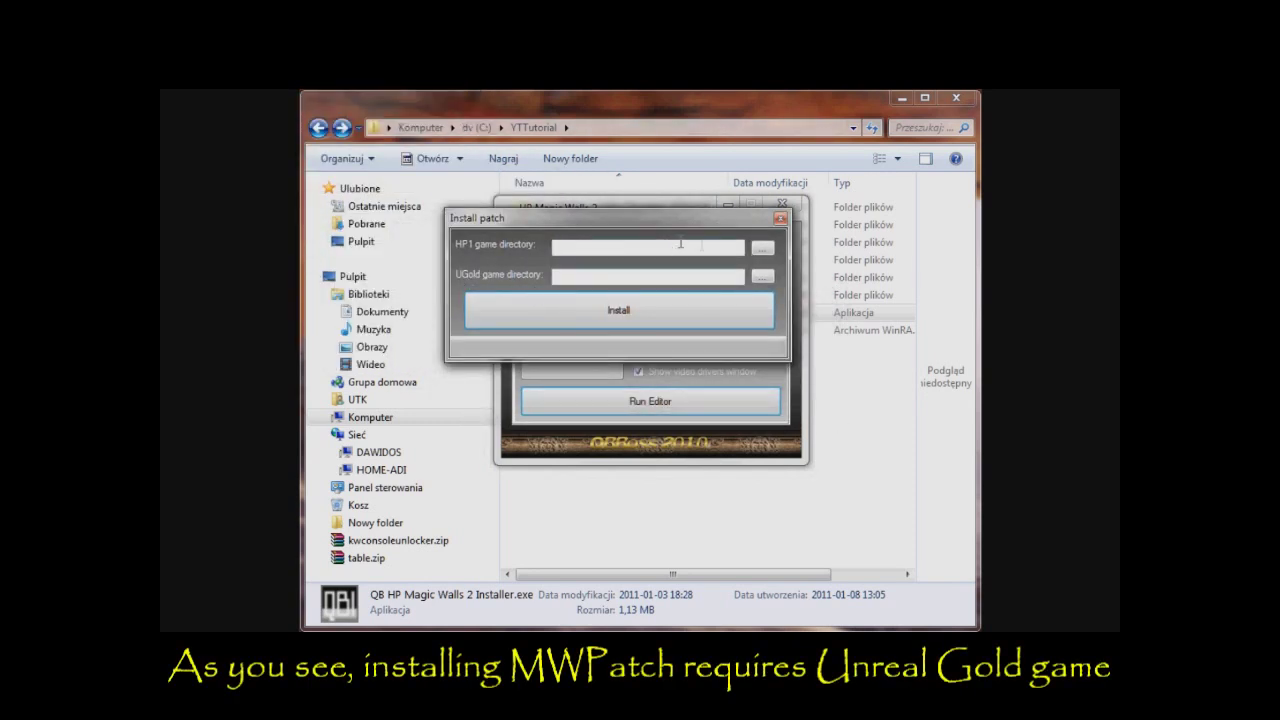
# Set the HP1 game directory for the patch to C:\YTTutorial\Harry Potter TM
pyautogui.click(762, 249)
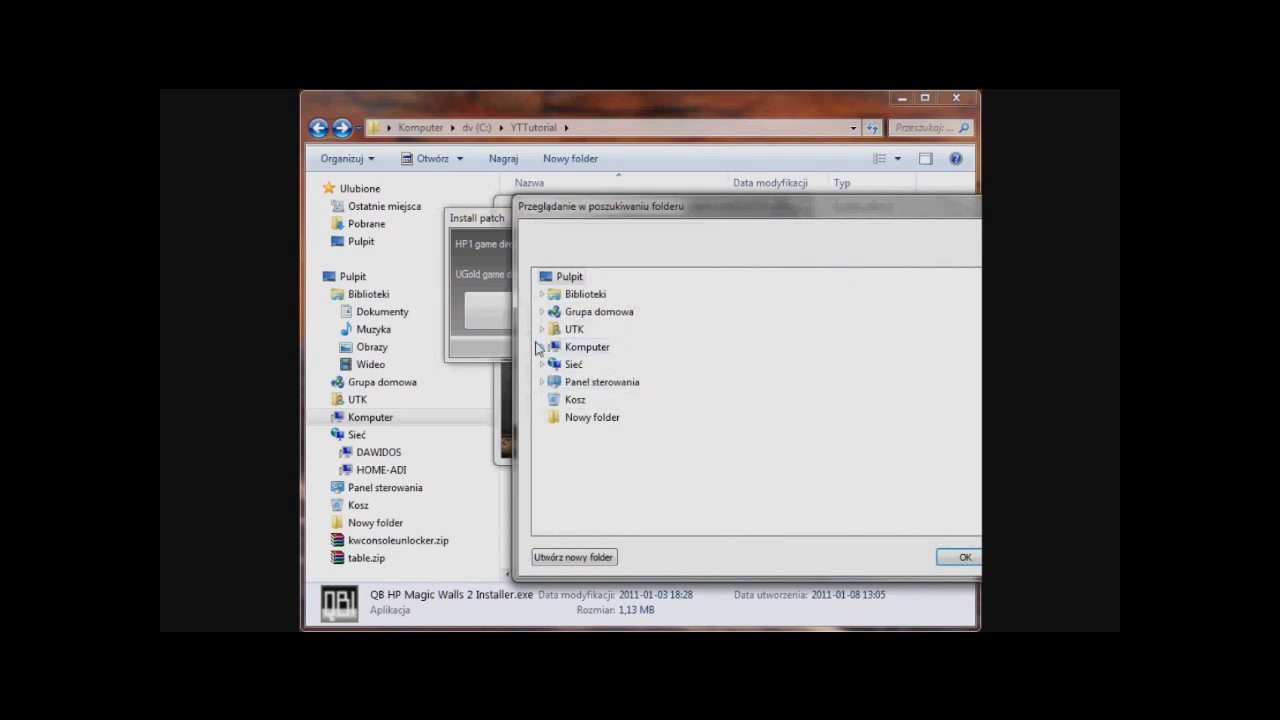
pyautogui.click(542, 347)
pyautogui.click(550, 364)
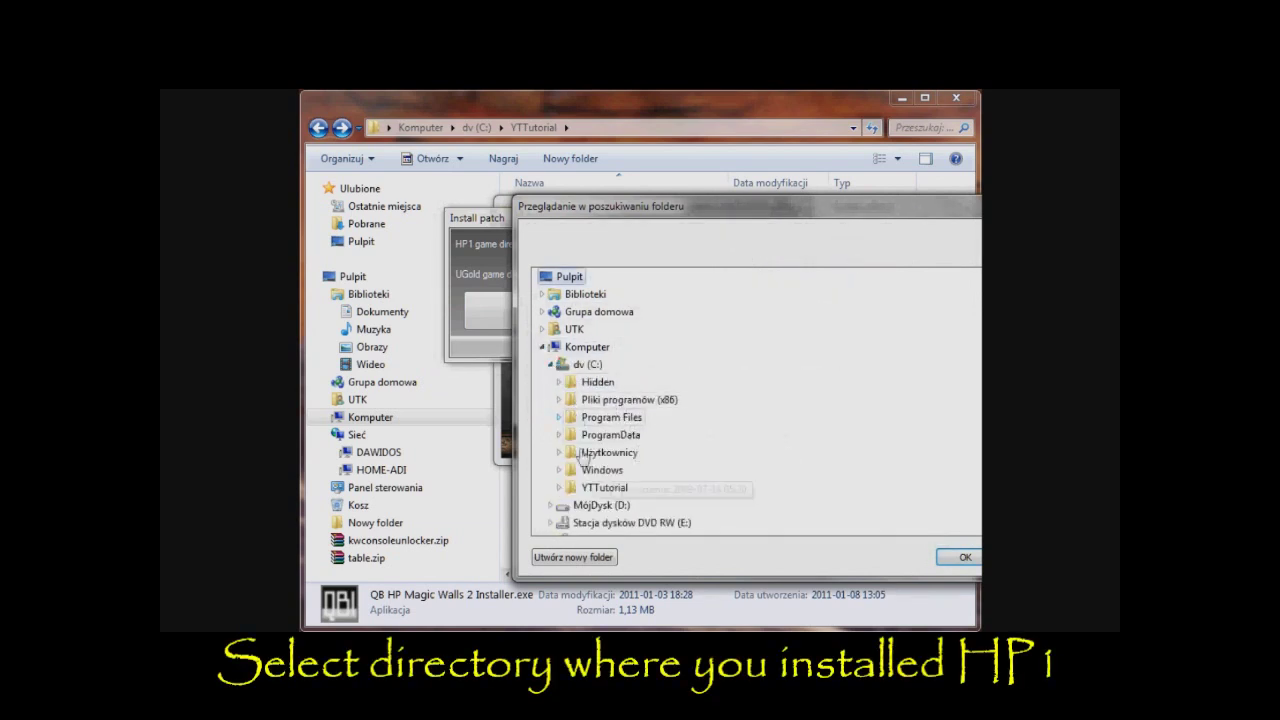
pyautogui.click(561, 488)
pyautogui.click(590, 491)
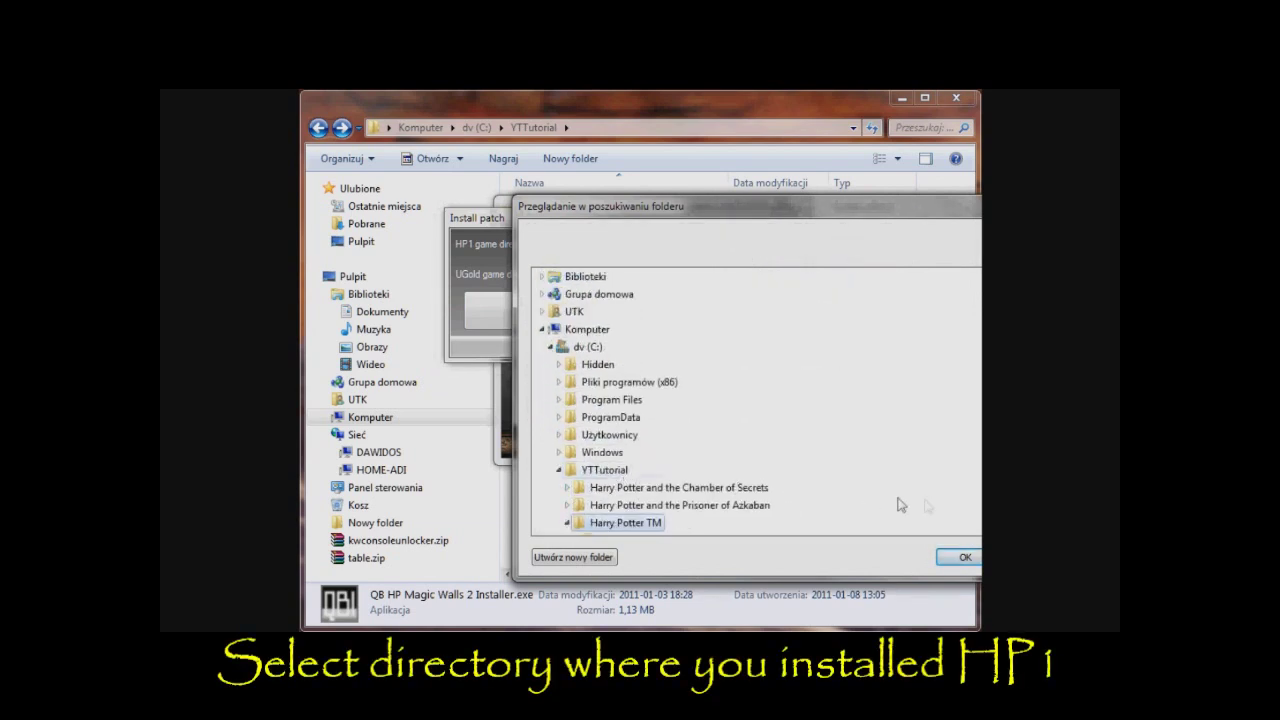
pyautogui.moveTo(876, 217); pyautogui.dragTo(752, 175)
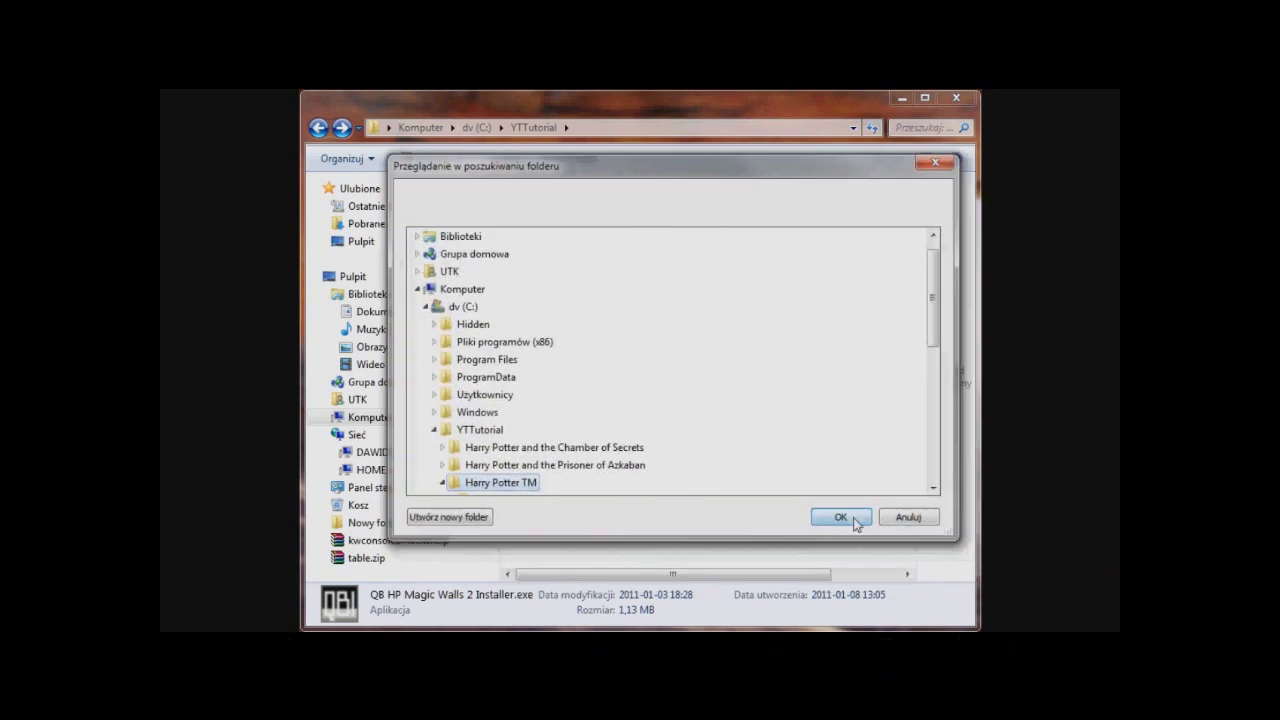
pyautogui.click(841, 517)
# Set the UGold game directory for the patch to C:\YTTutorial\Unreal Gold
pyautogui.click(766, 278)
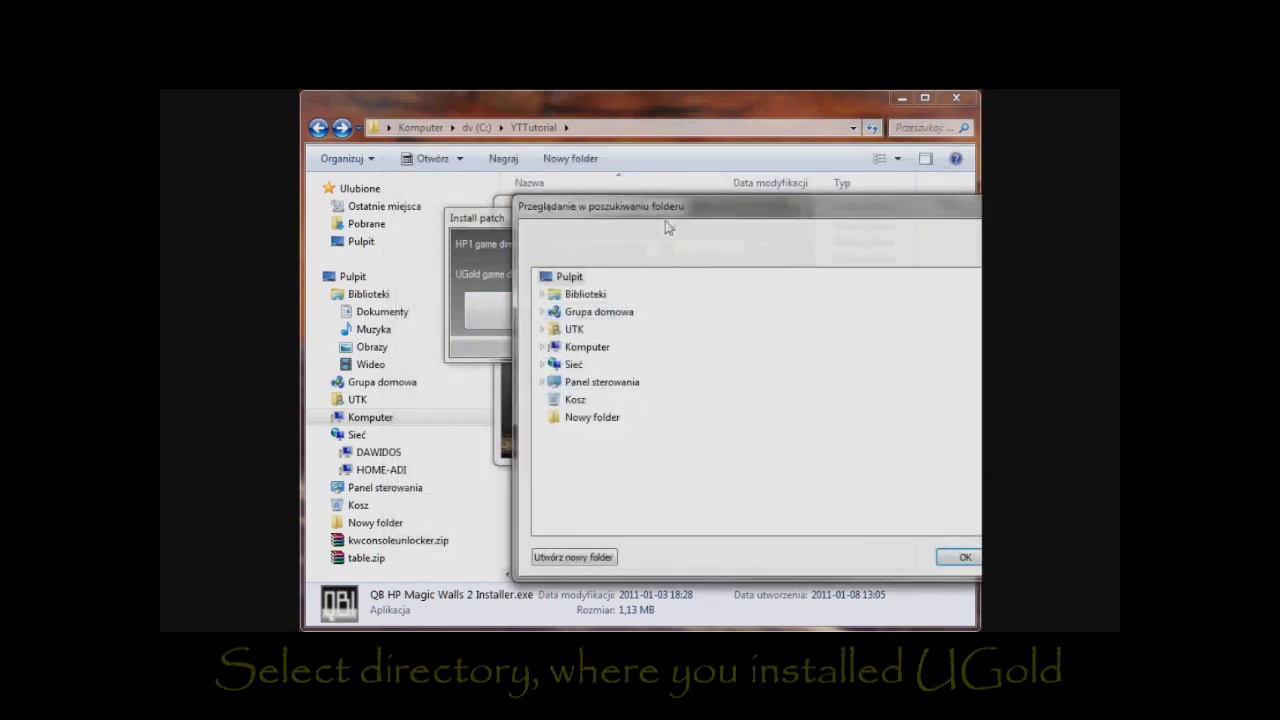
pyautogui.click(426, 321)
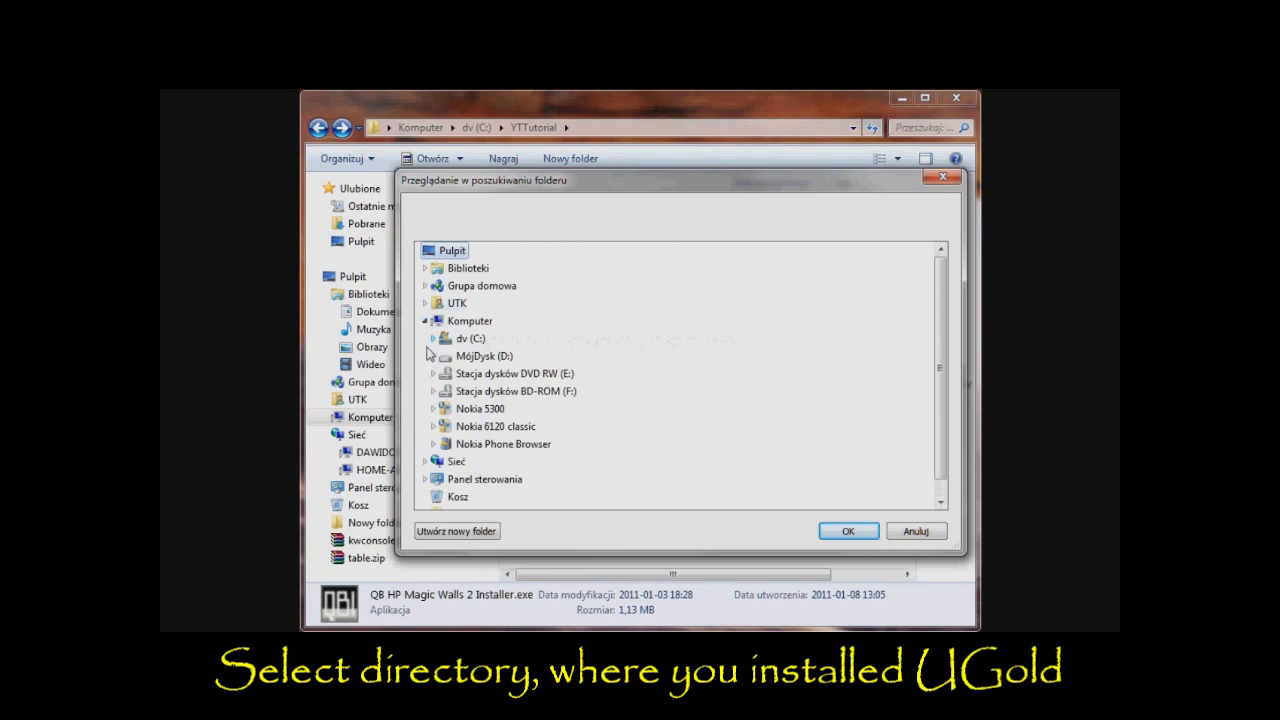
pyautogui.click(433, 339)
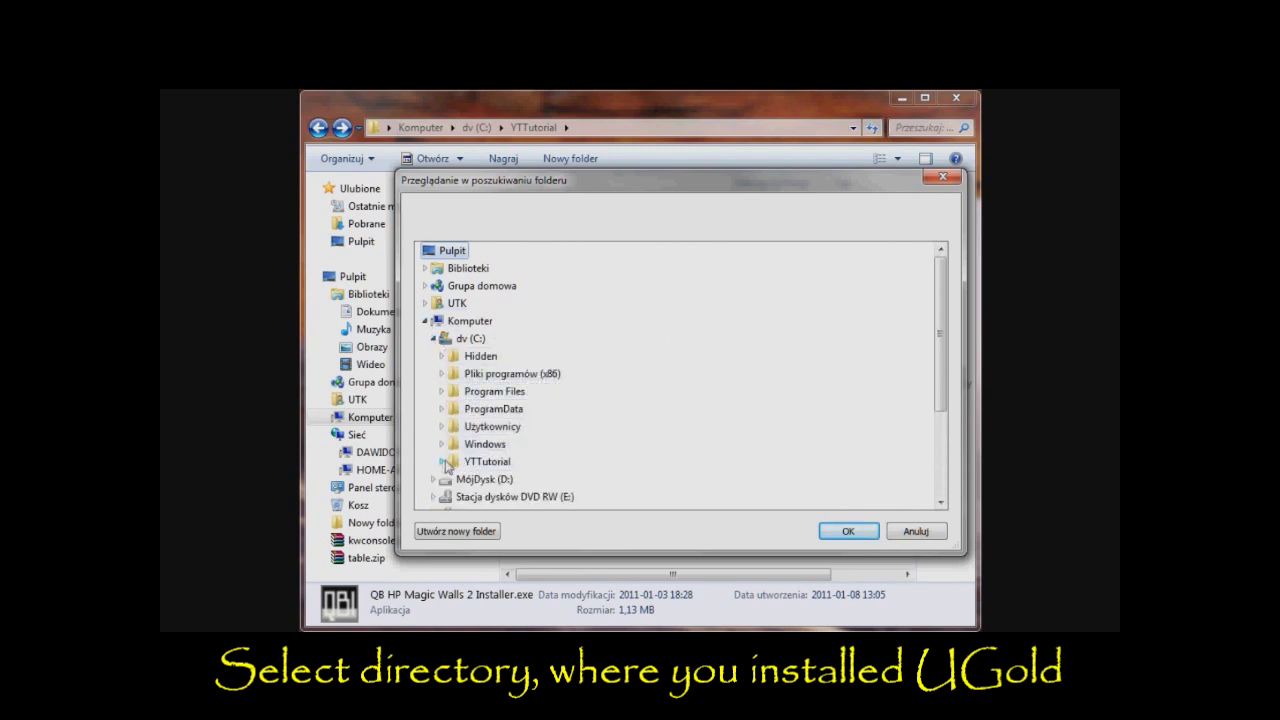
pyautogui.click(442, 462)
pyautogui.click(490, 480)
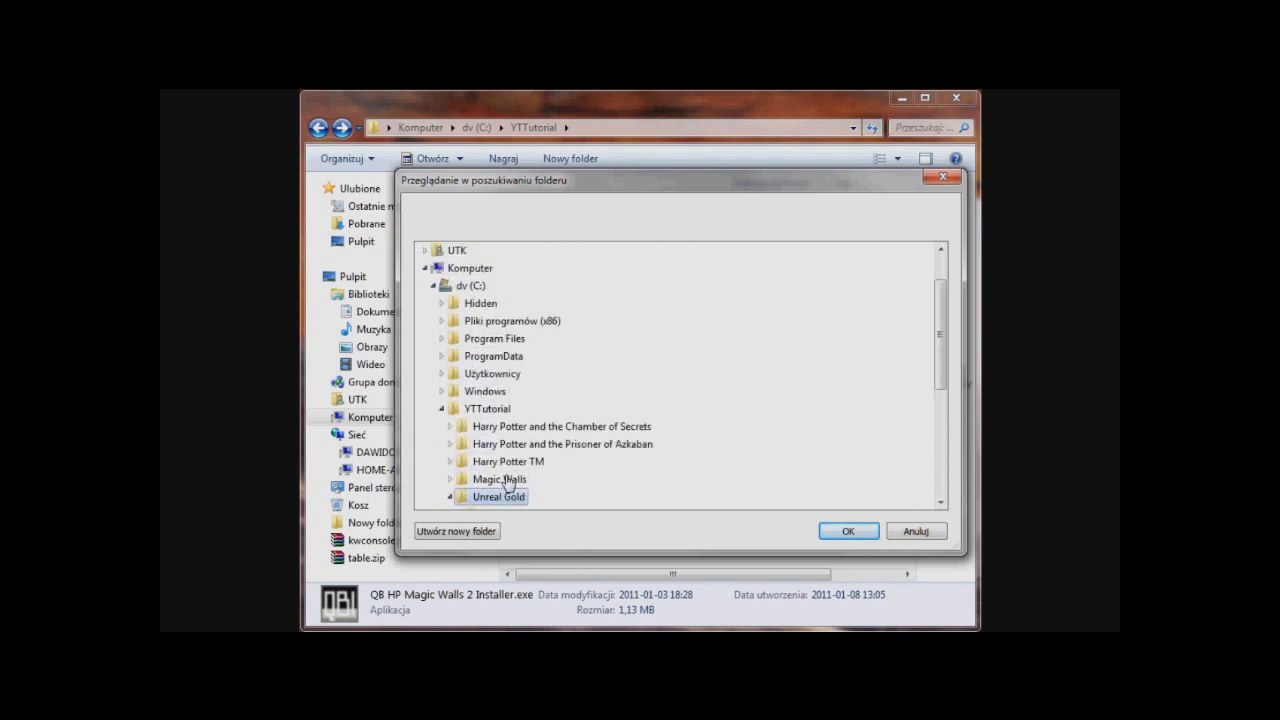
pyautogui.click(850, 531)
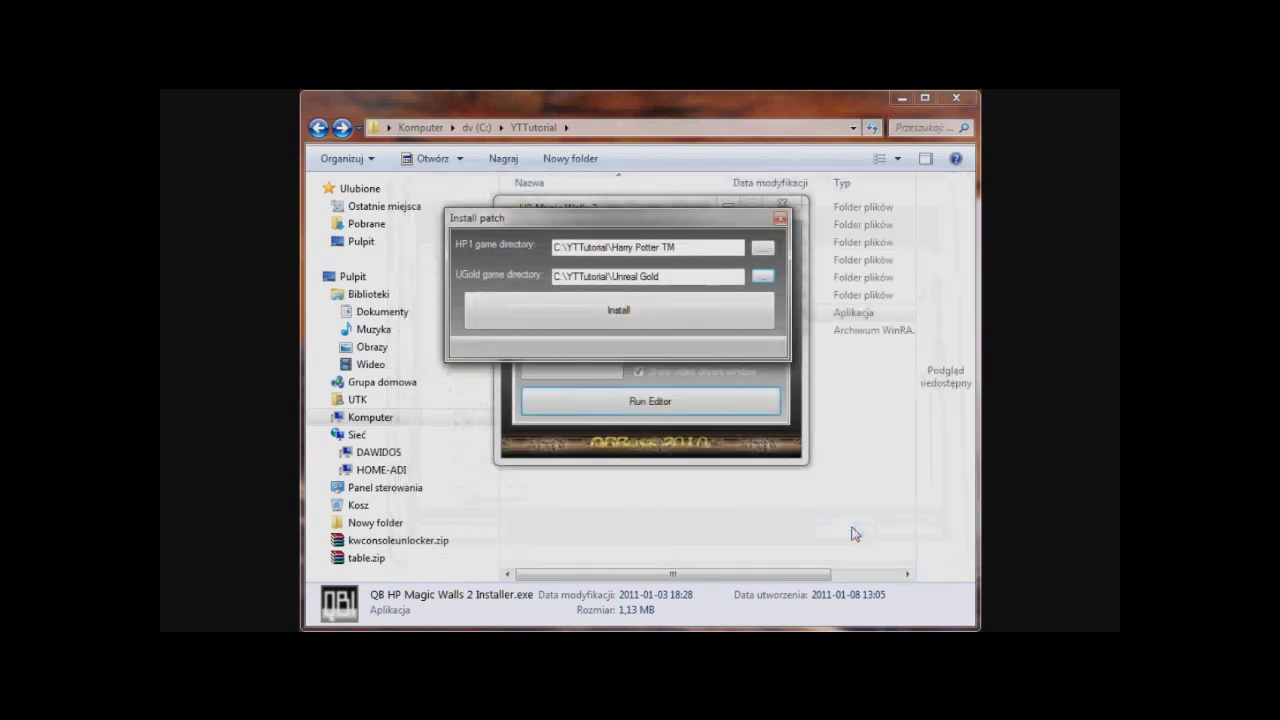
# Install the Magic Walls patch for Harry Potter 1 and launch the patched editor
pyautogui.click(684, 320)
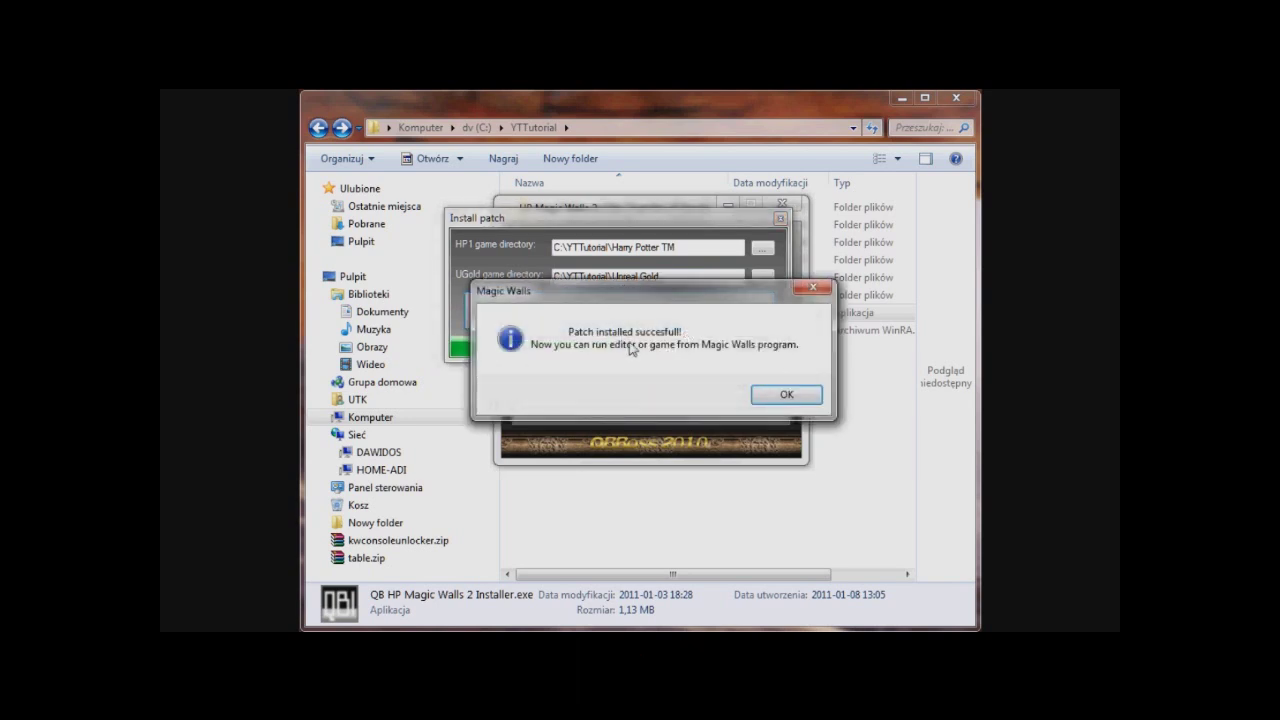
pyautogui.click(801, 395)
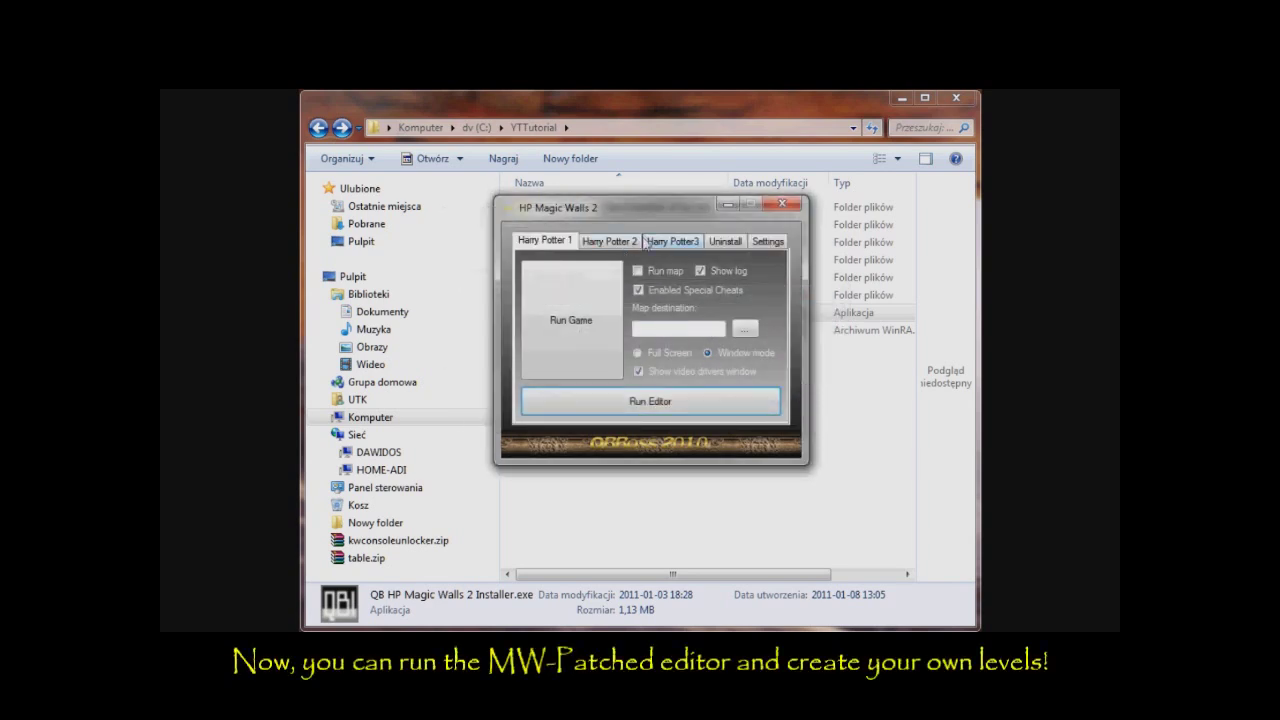
pyautogui.click(663, 402)
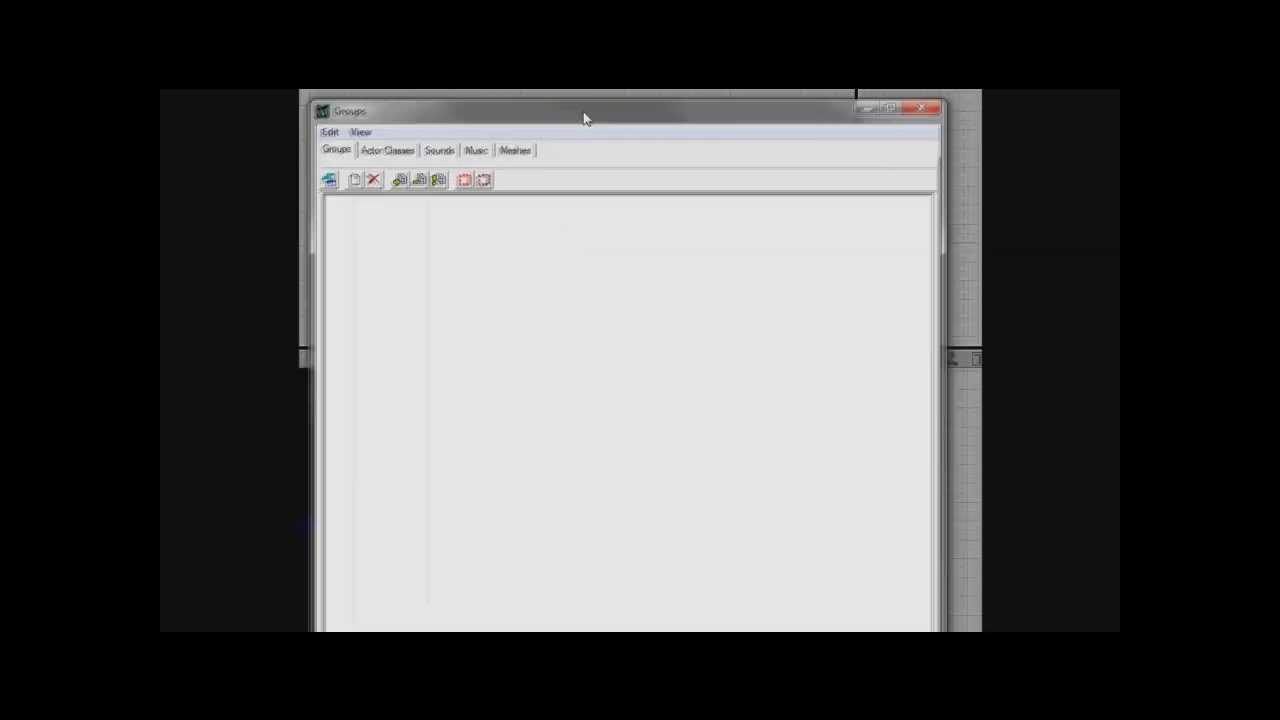
pyautogui.moveTo(586, 117); pyautogui.dragTo(595, 117)
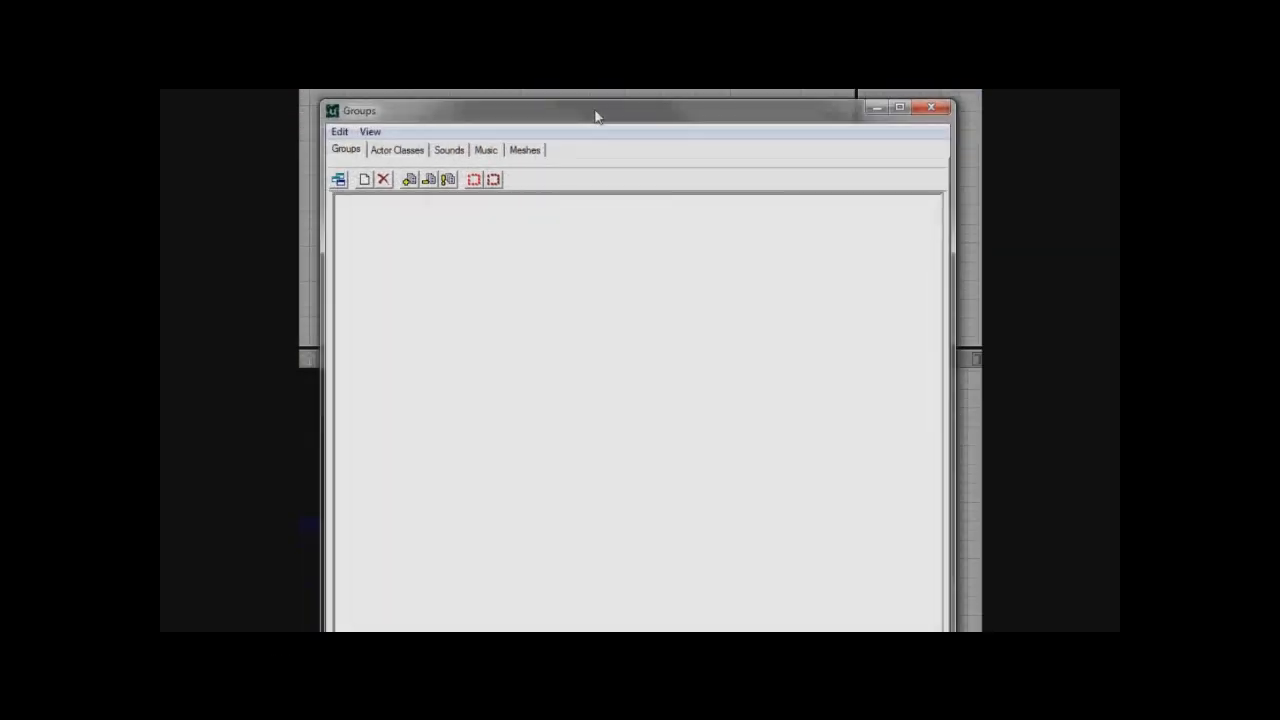
# Examine the HarryPotter1 actor classes in the editor, looking through the Creatures and Characters branches
pyautogui.click(410, 152)
pyautogui.click(357, 298)
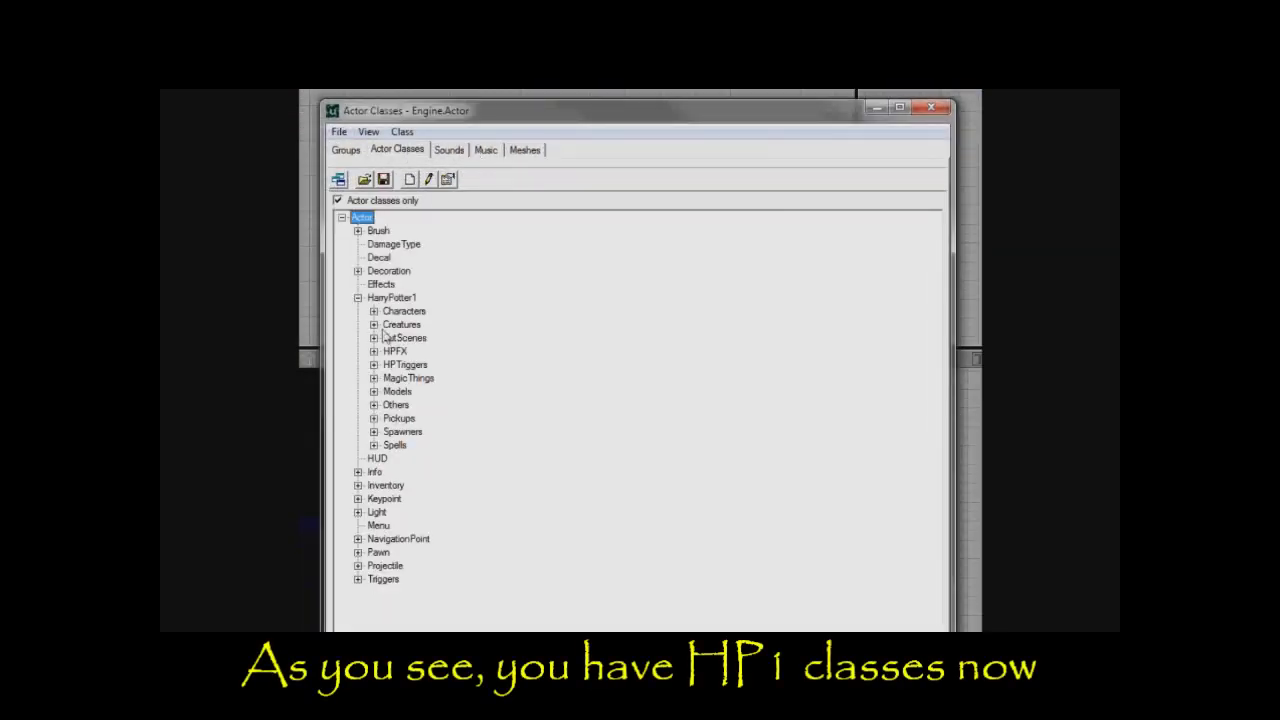
pyautogui.click(374, 325)
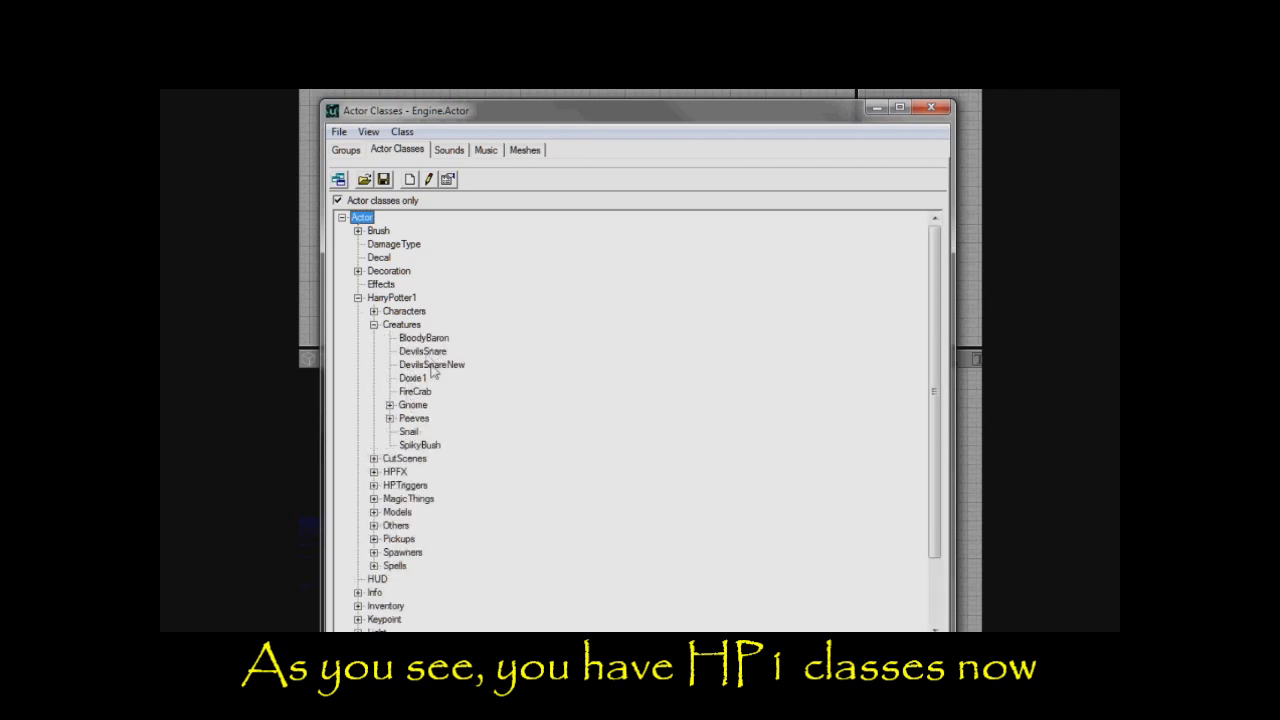
pyautogui.click(373, 325)
pyautogui.click(373, 311)
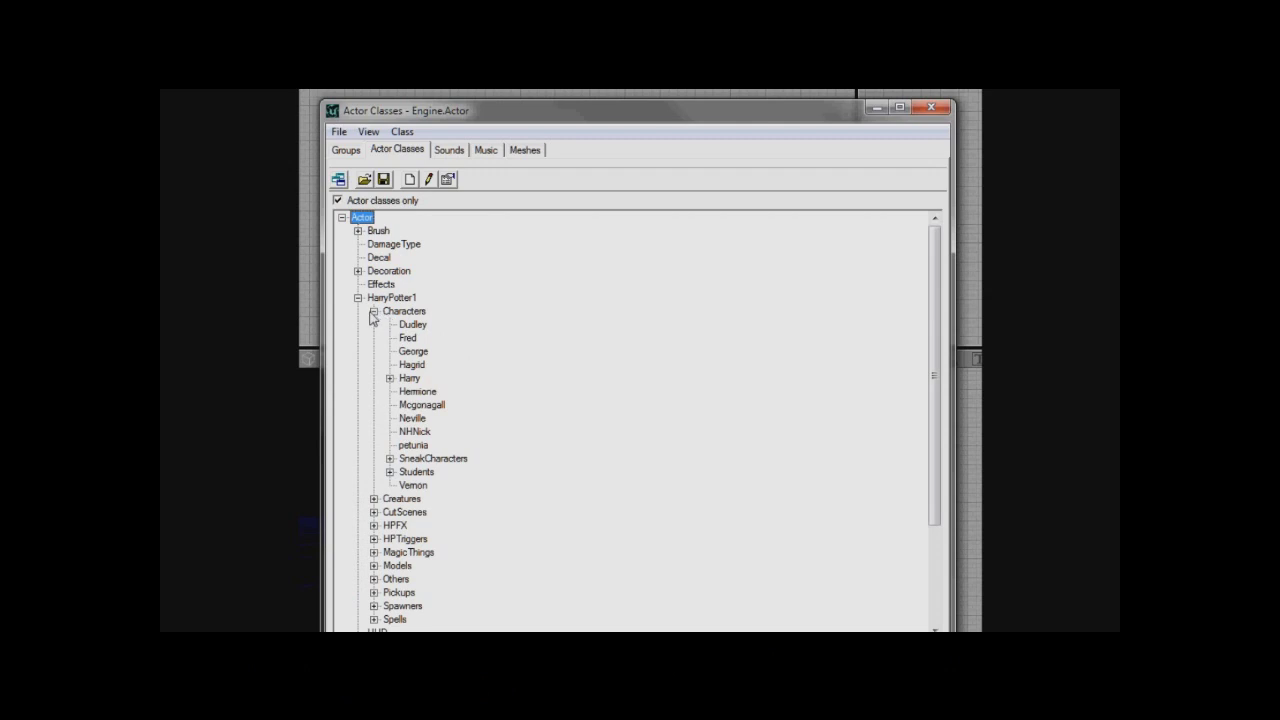
pyautogui.click(373, 311)
pyautogui.click(357, 298)
# View the editor's sound list and the Floor group of the HP_Basic texture package, and close the texture browser
pyautogui.click(449, 150)
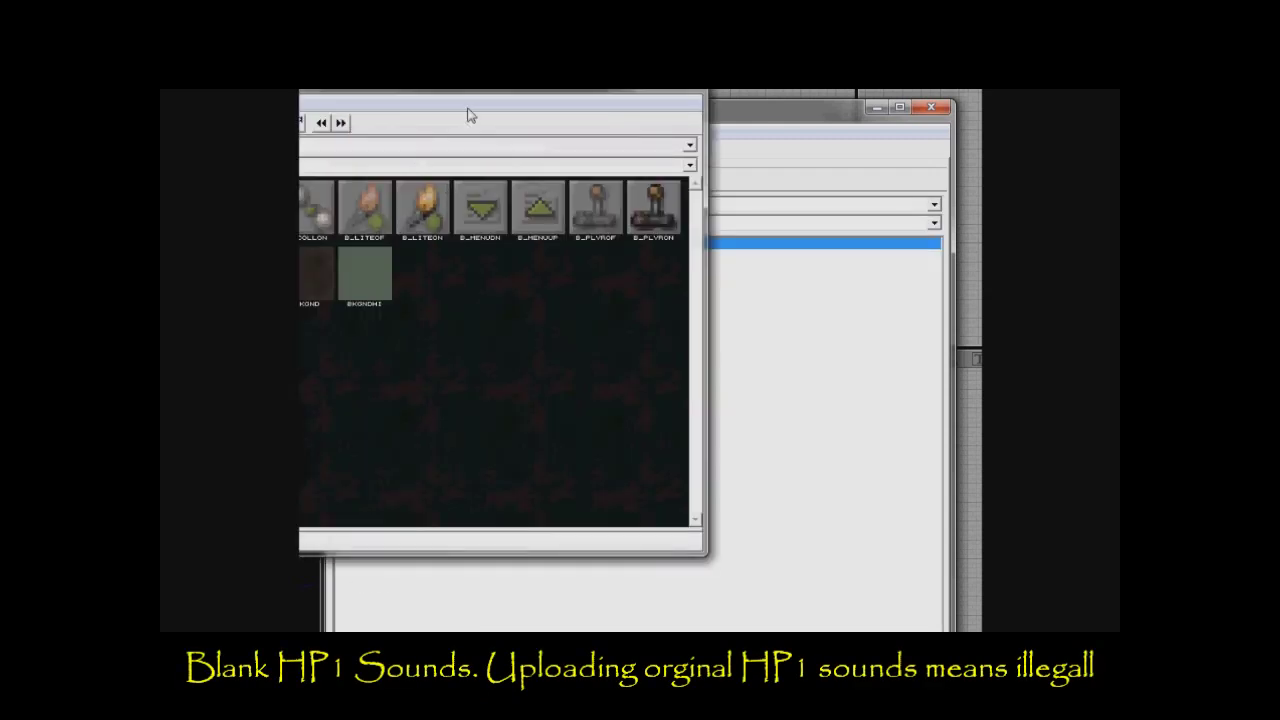
pyautogui.moveTo(564, 90); pyautogui.dragTo(691, 164)
pyautogui.click(836, 229)
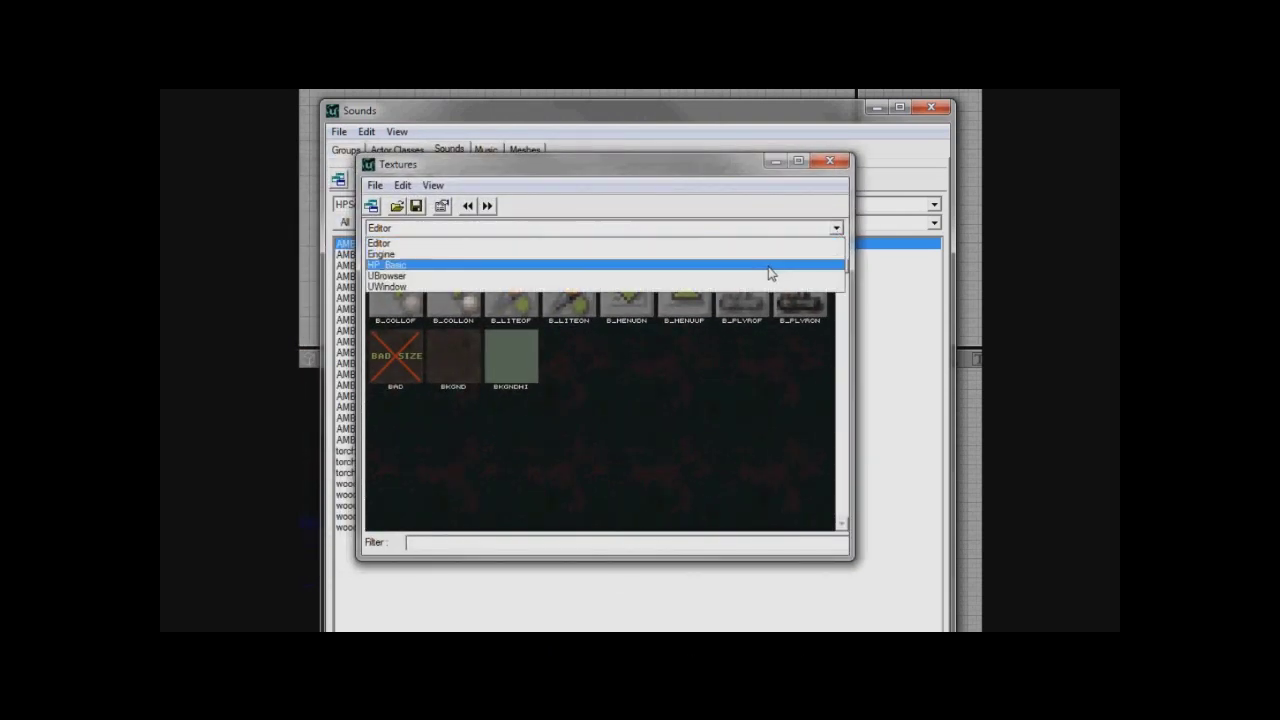
pyautogui.click(771, 267)
pyautogui.click(837, 250)
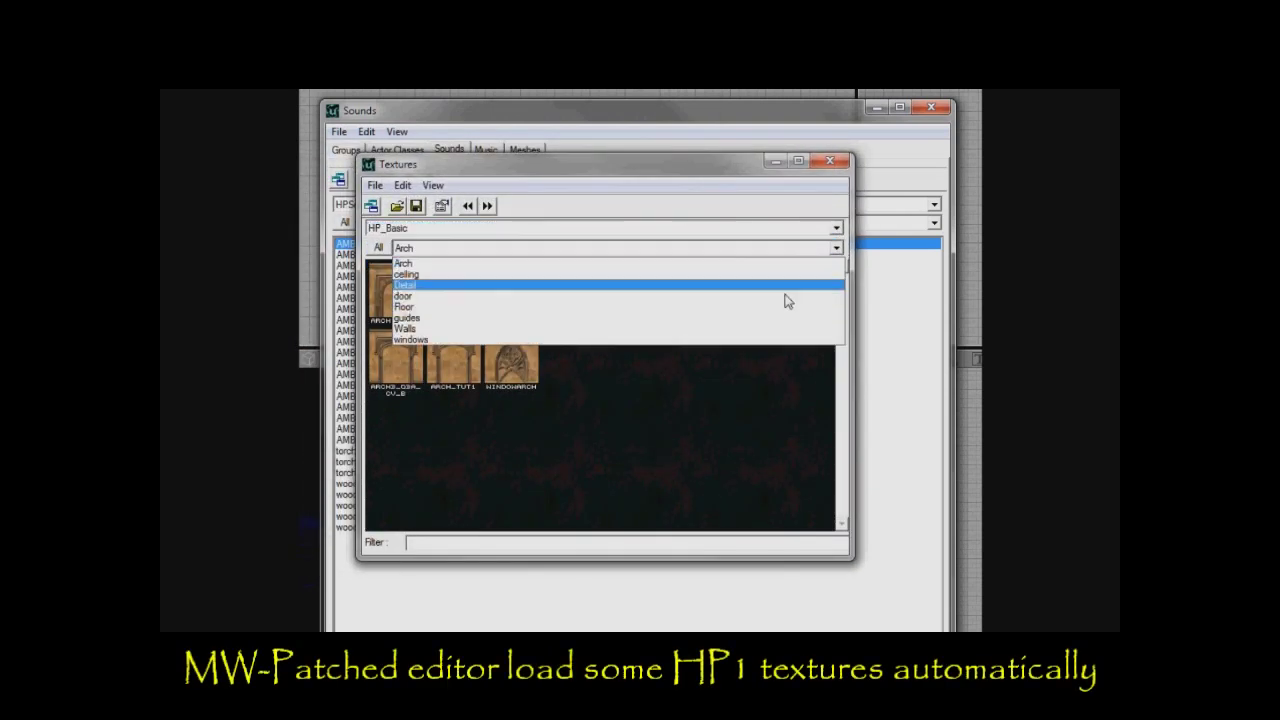
pyautogui.click(770, 307)
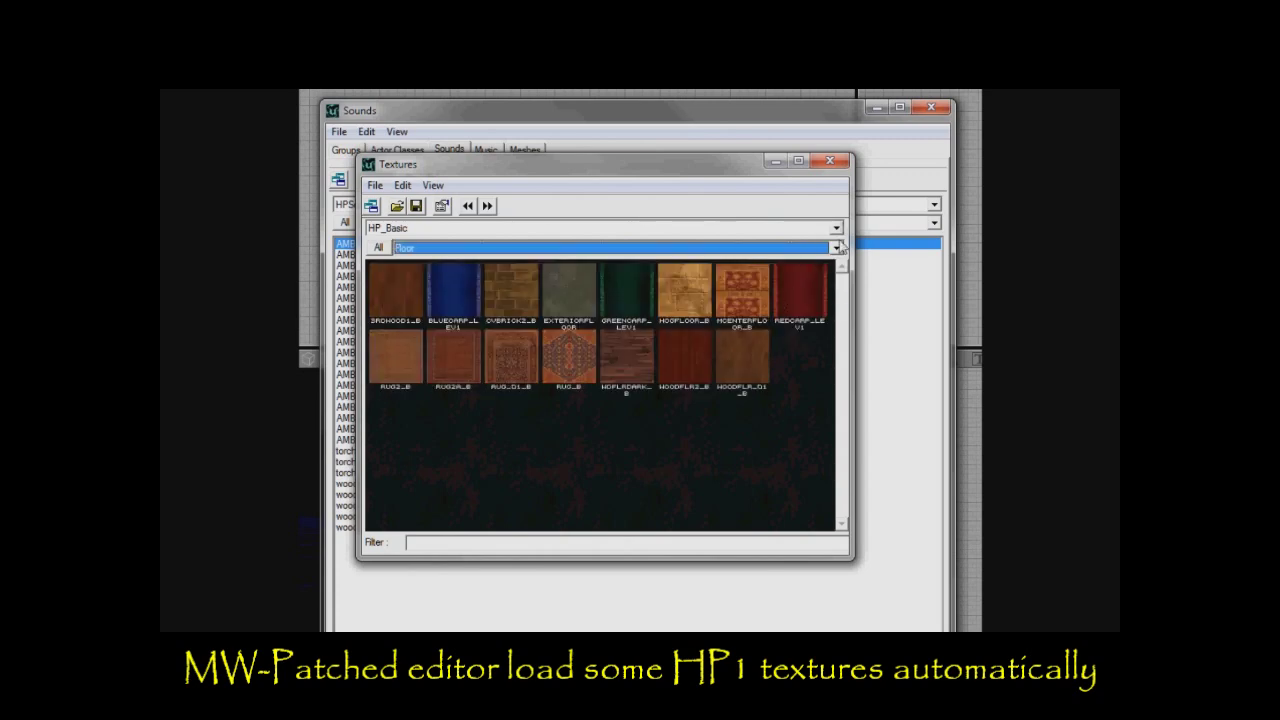
pyautogui.click(830, 161)
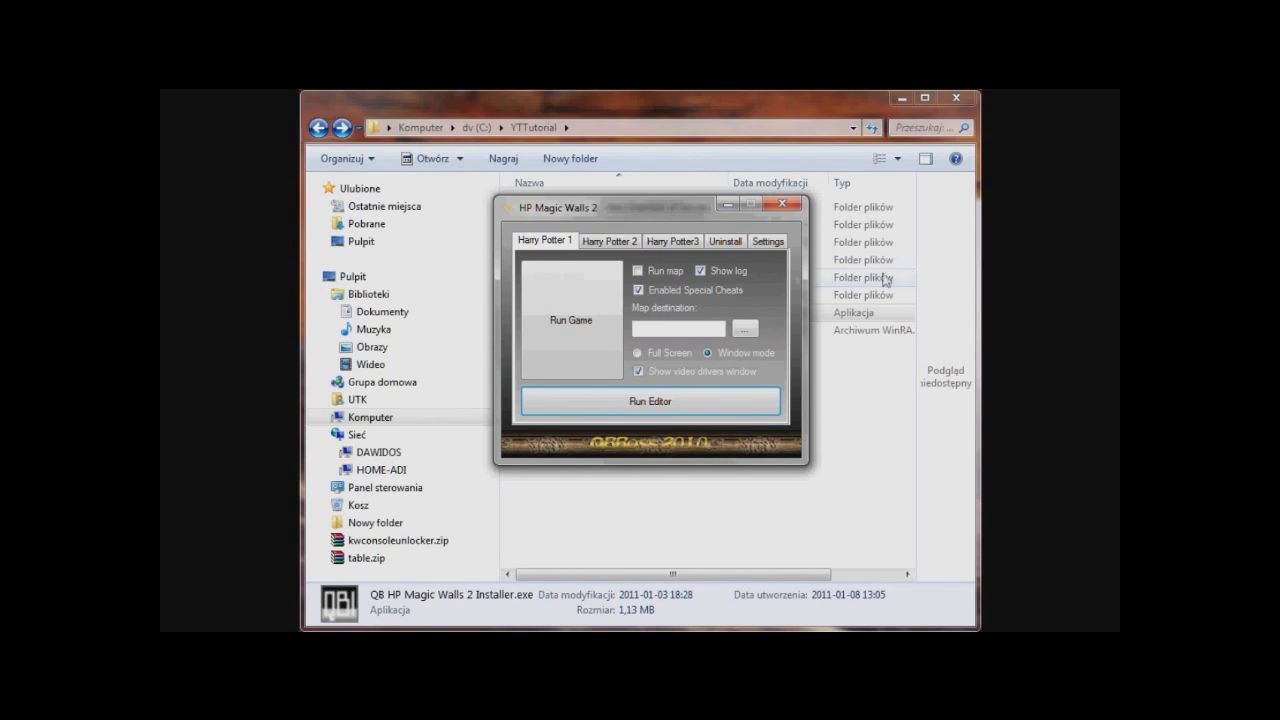
# Run the Harry Potter 2 game from Magic Walls and agree to install the Magic Walls patch for it
pyautogui.click(769, 242)
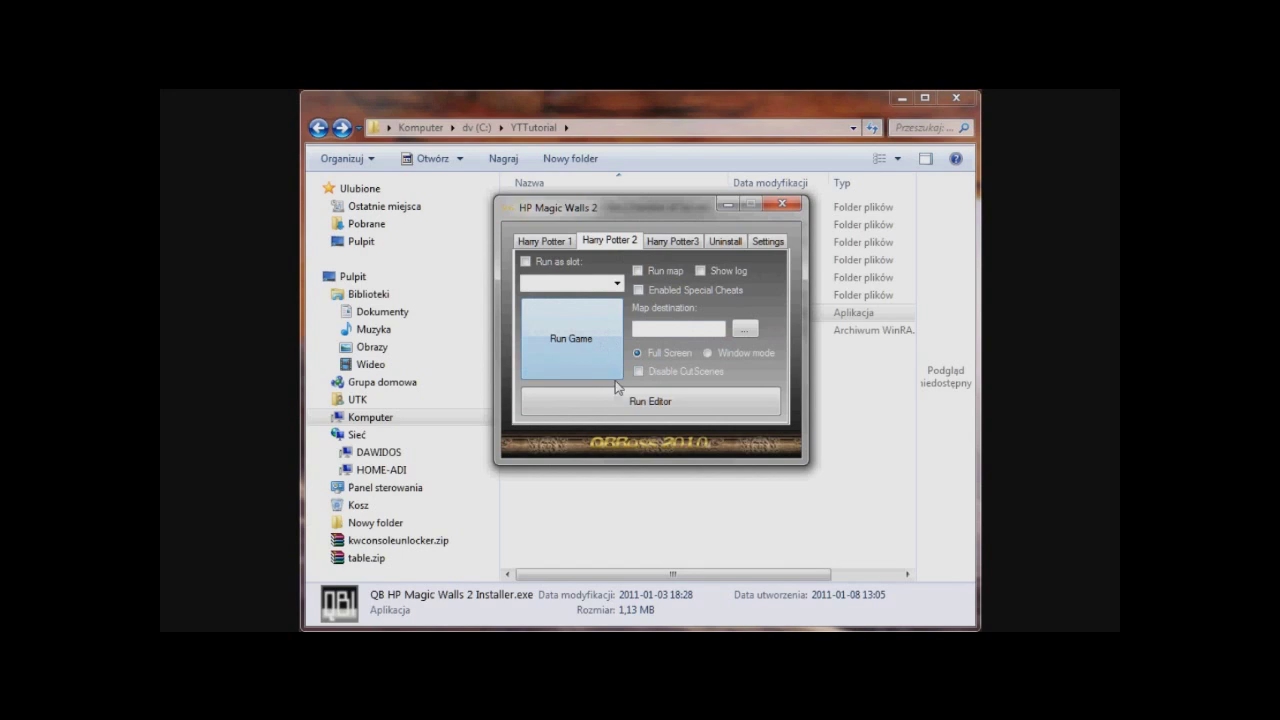
pyautogui.click(603, 370)
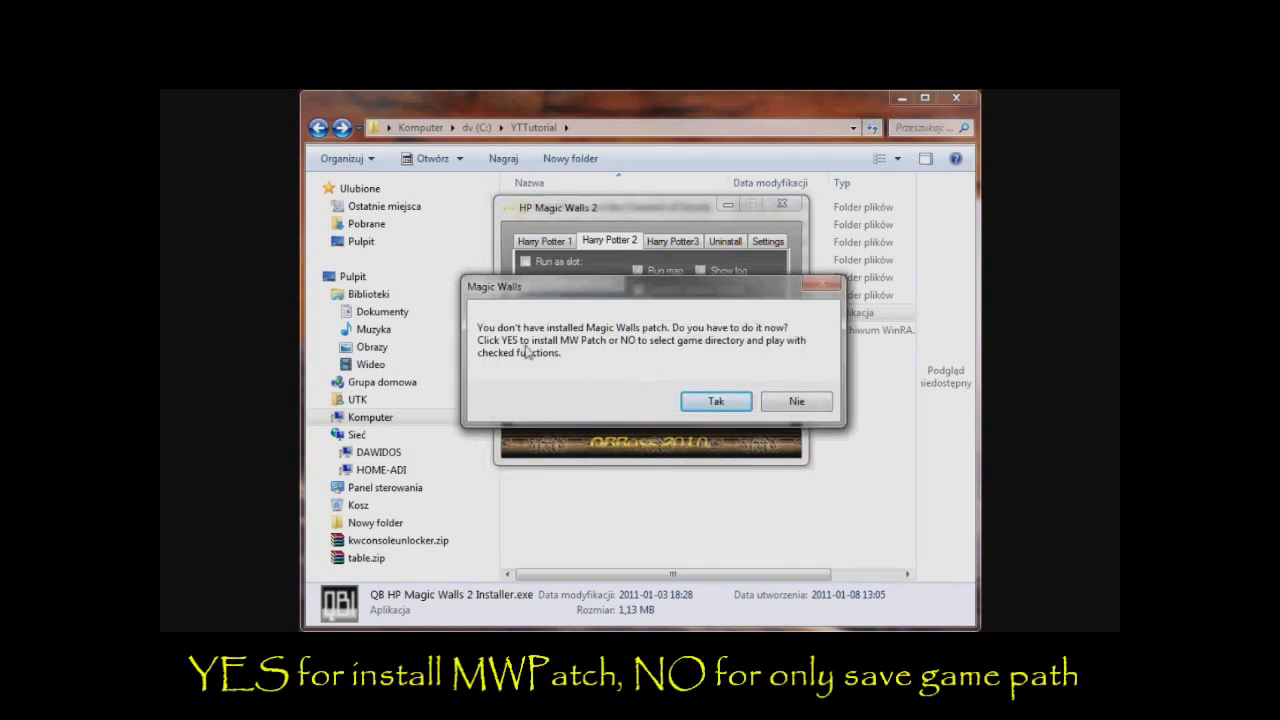
pyautogui.click(703, 398)
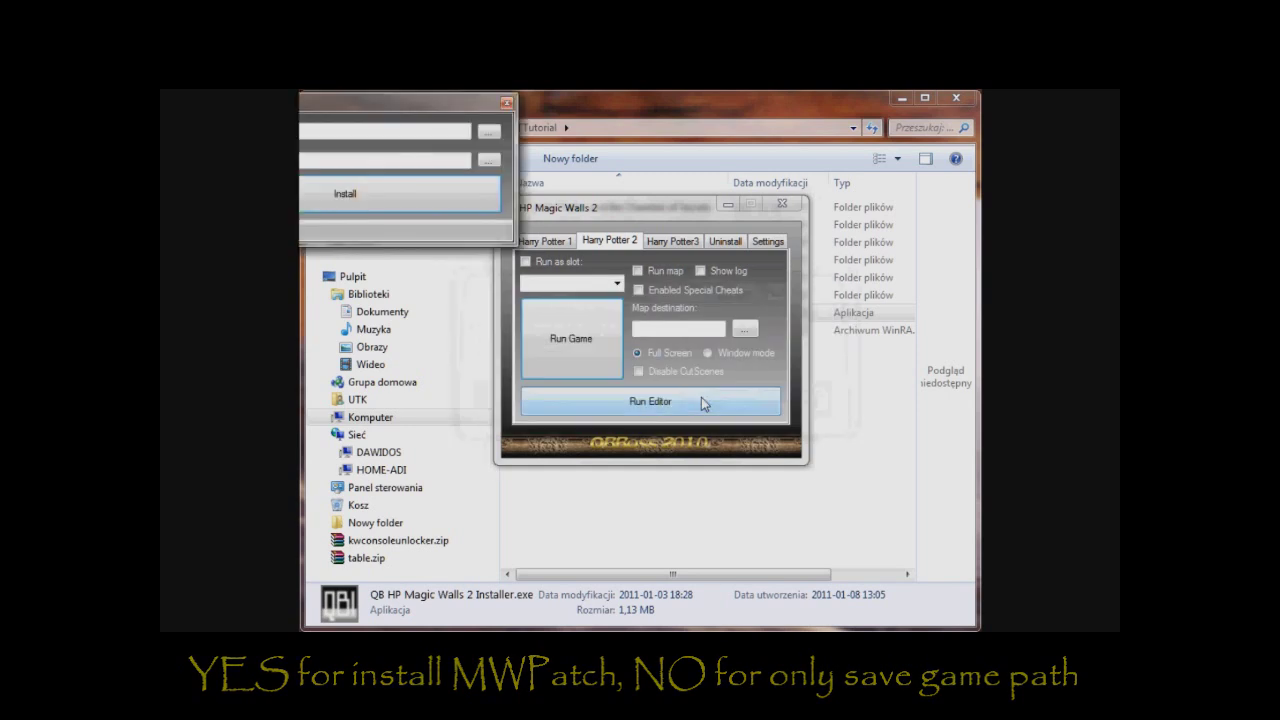
# Set the HP2 game directory to the Harry Potter and the Chamber of Secrets folder in C:\YTTutorial
pyautogui.moveTo(425, 113); pyautogui.dragTo(712, 228)
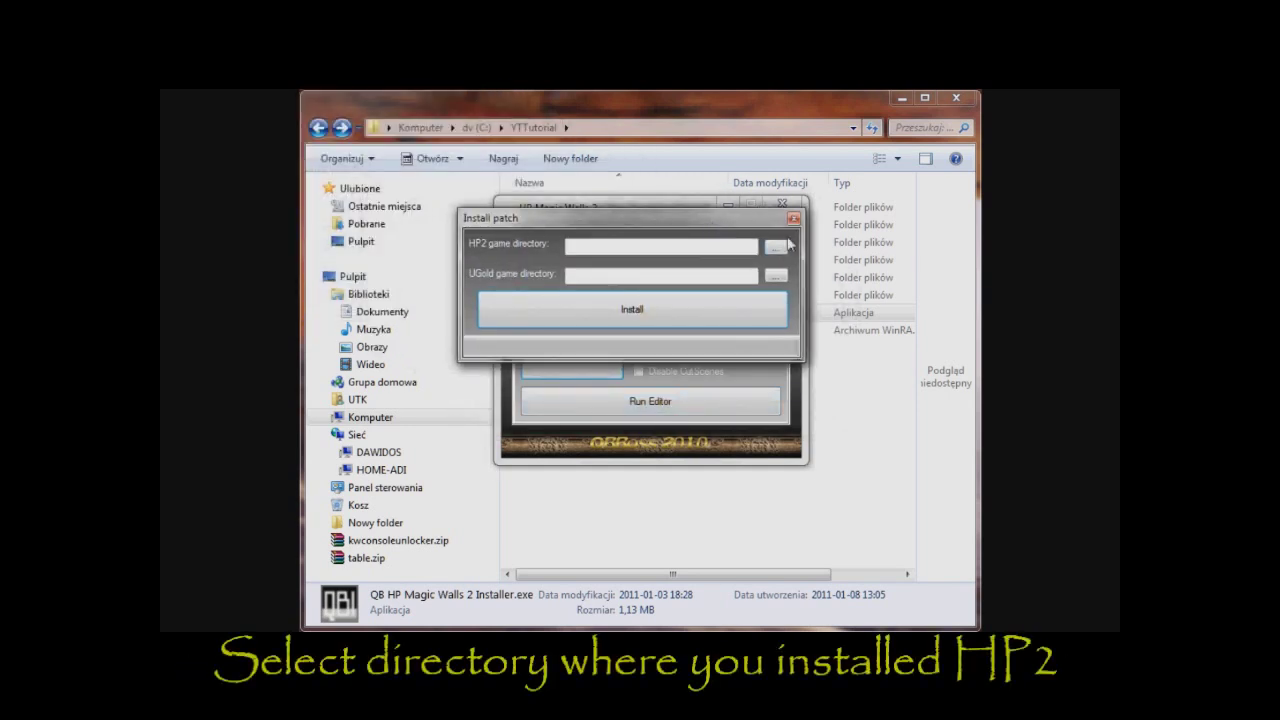
pyautogui.click(777, 247)
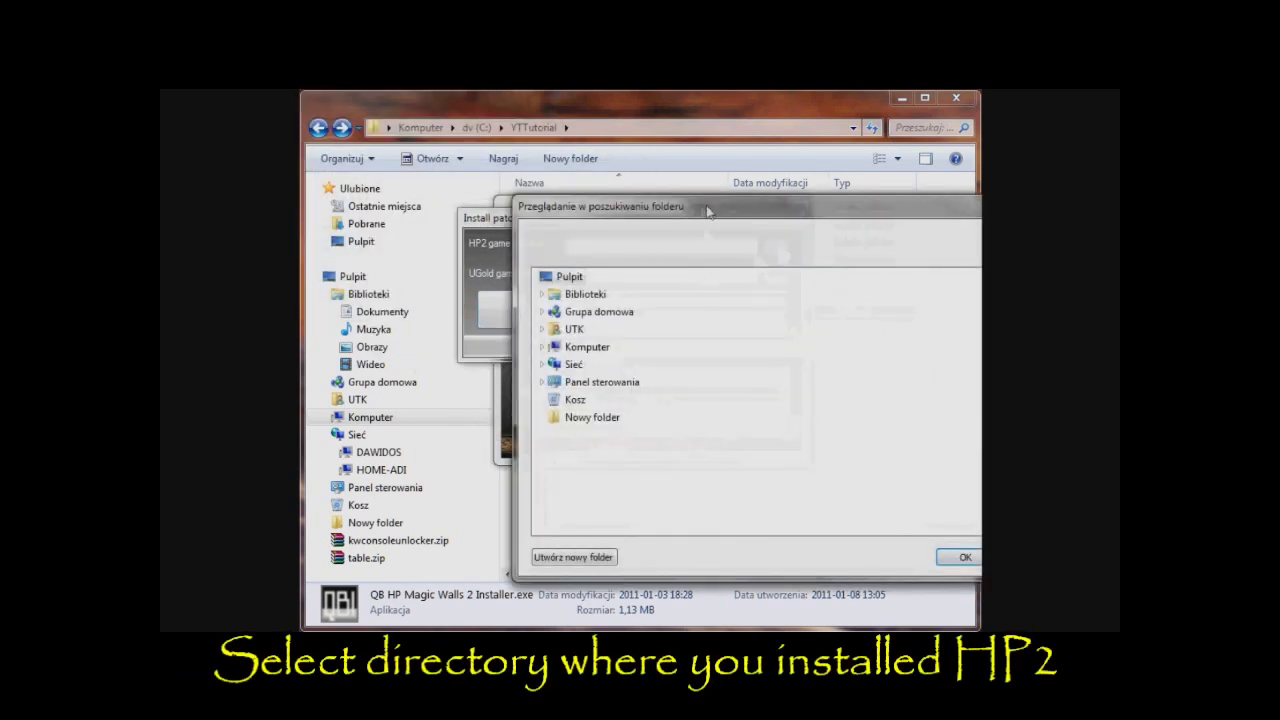
pyautogui.moveTo(707, 210); pyautogui.dragTo(597, 157)
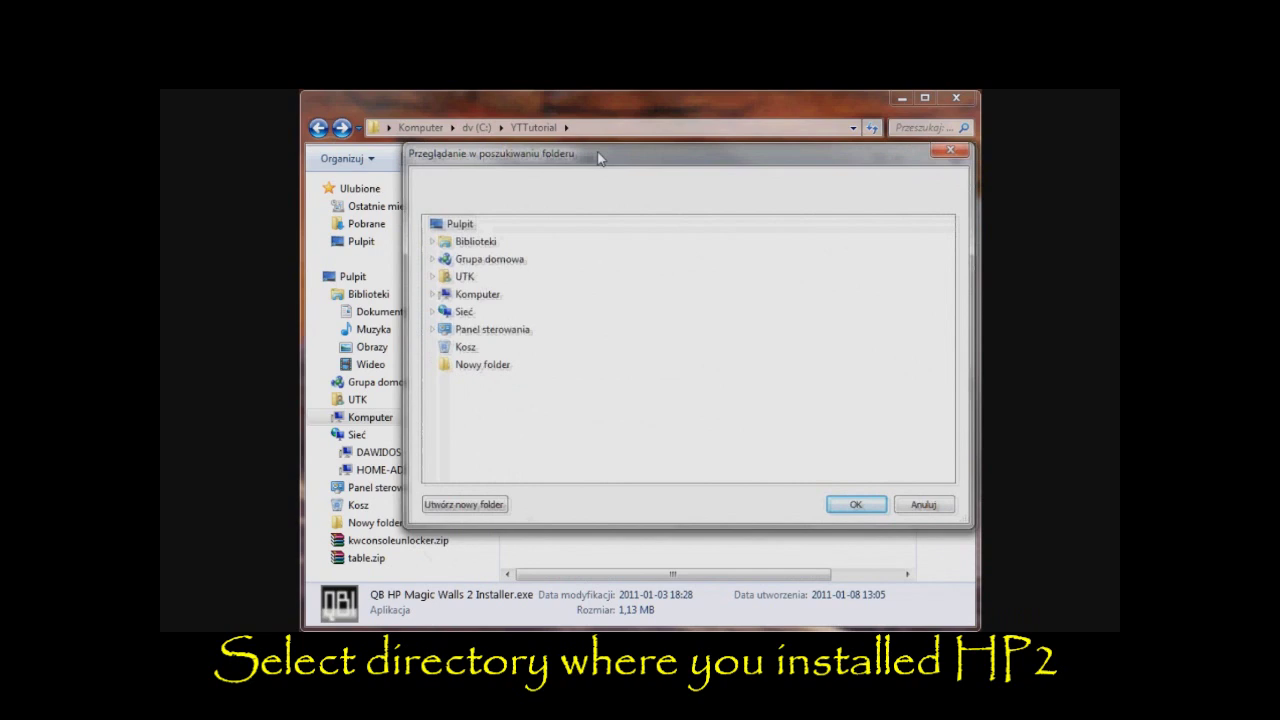
pyautogui.click(430, 294)
pyautogui.click(438, 311)
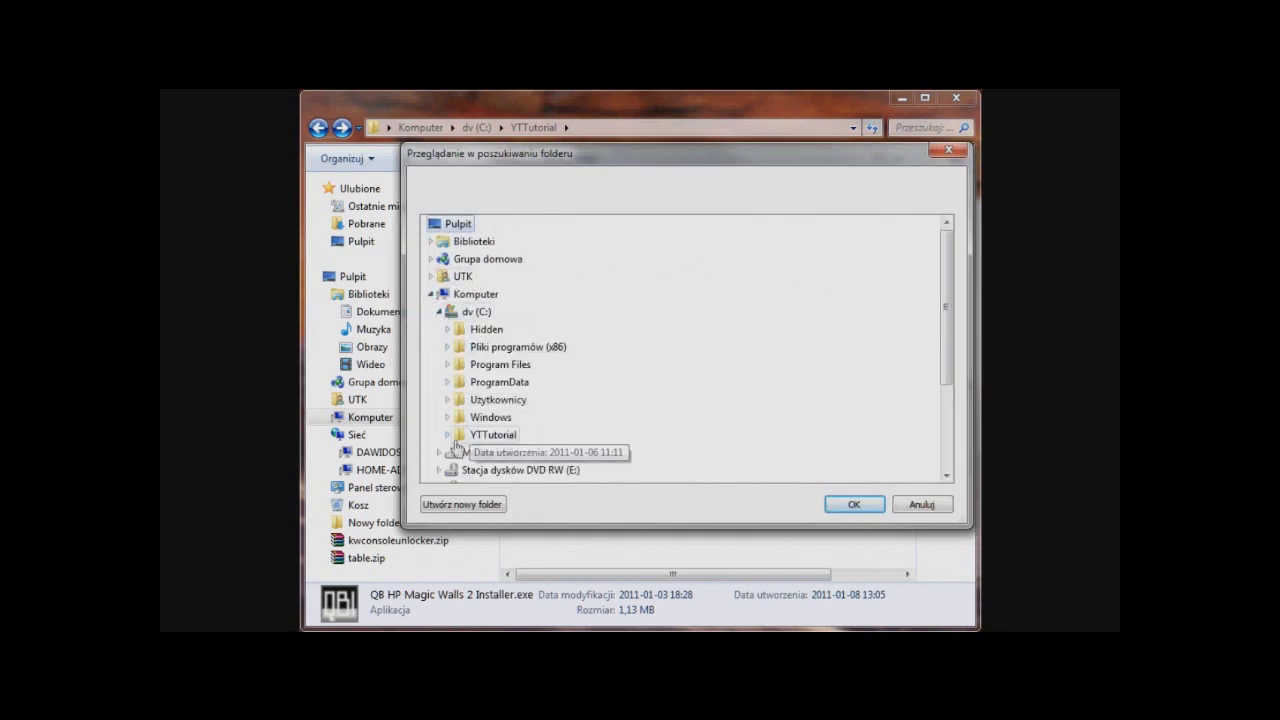
pyautogui.click(447, 434)
pyautogui.click(594, 385)
pyautogui.click(855, 505)
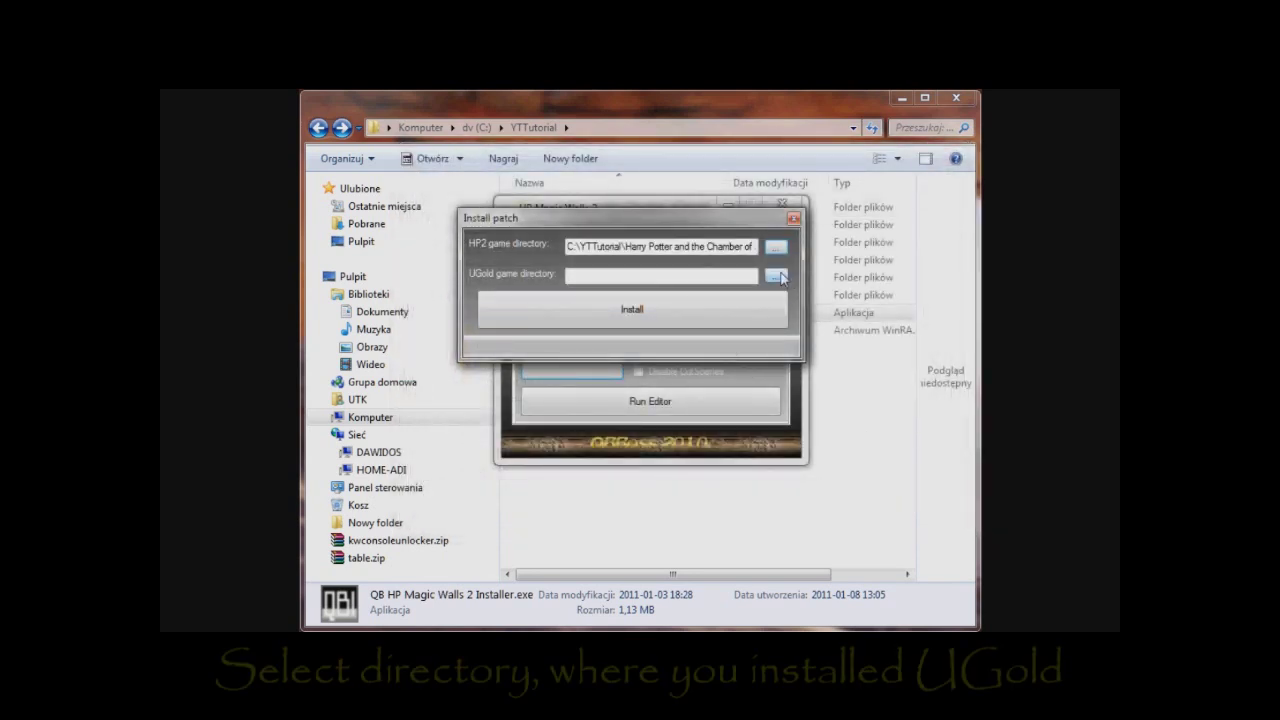
# Set the UGold game directory to C:\YTTutorial\Unreal Gold and install the Harry Potter 2 patch
pyautogui.click(777, 276)
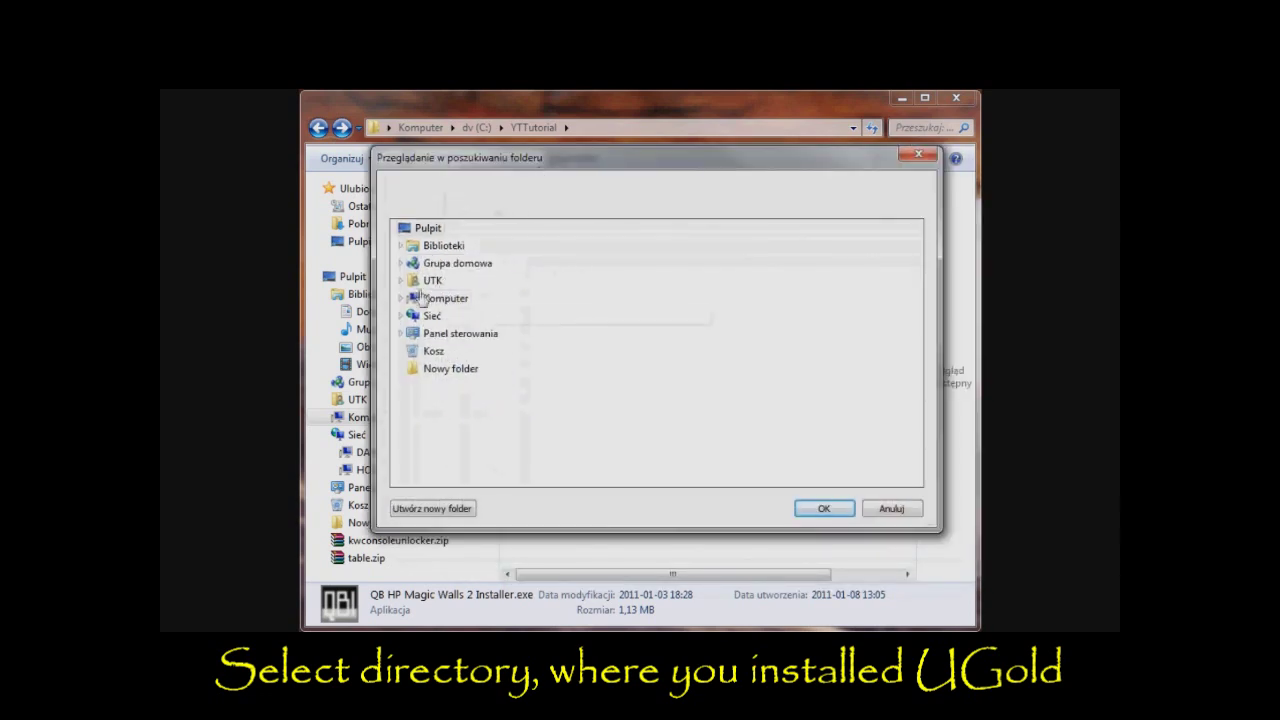
pyautogui.click(401, 299)
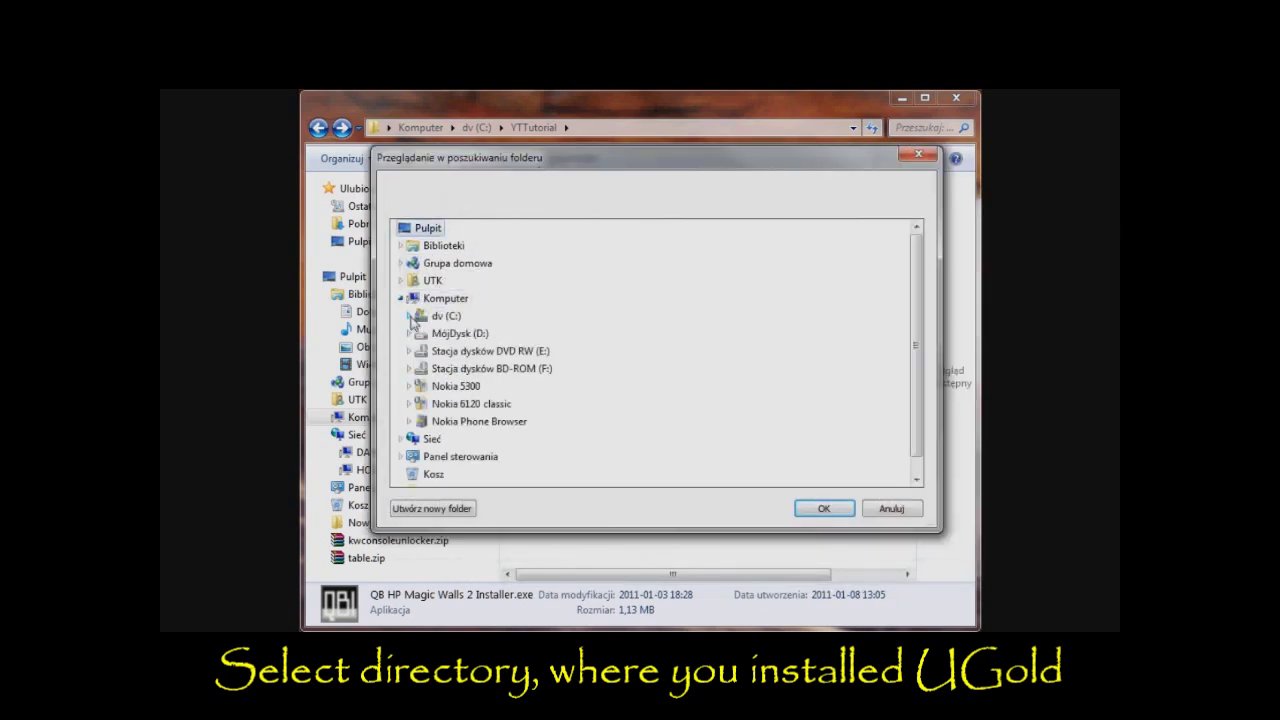
pyautogui.click(410, 317)
pyautogui.click(417, 439)
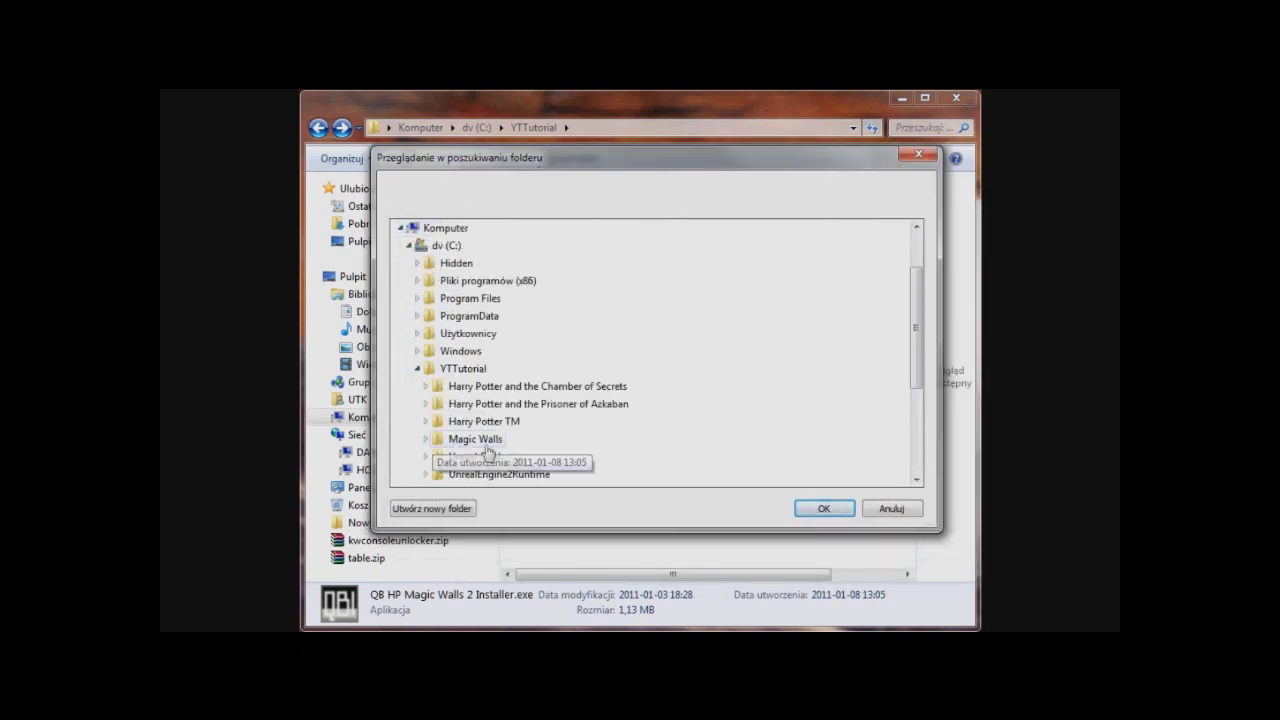
pyautogui.click(487, 455)
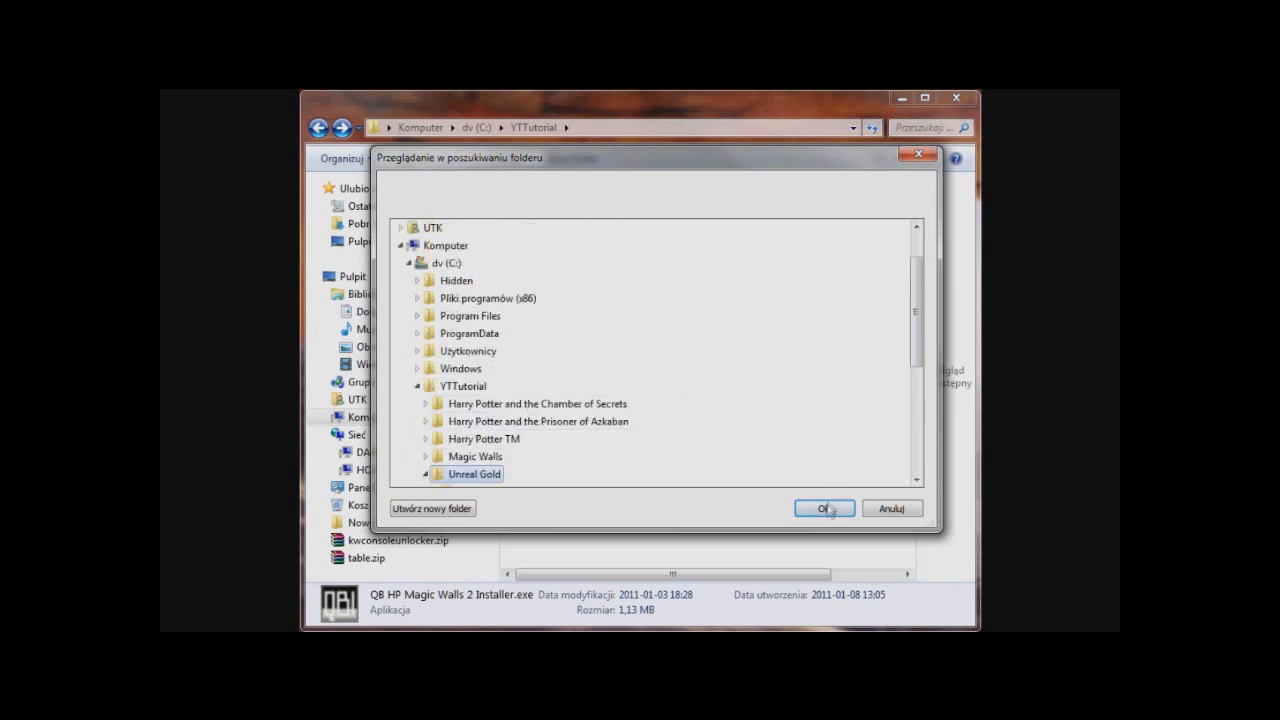
pyautogui.click(823, 508)
pyautogui.click(713, 326)
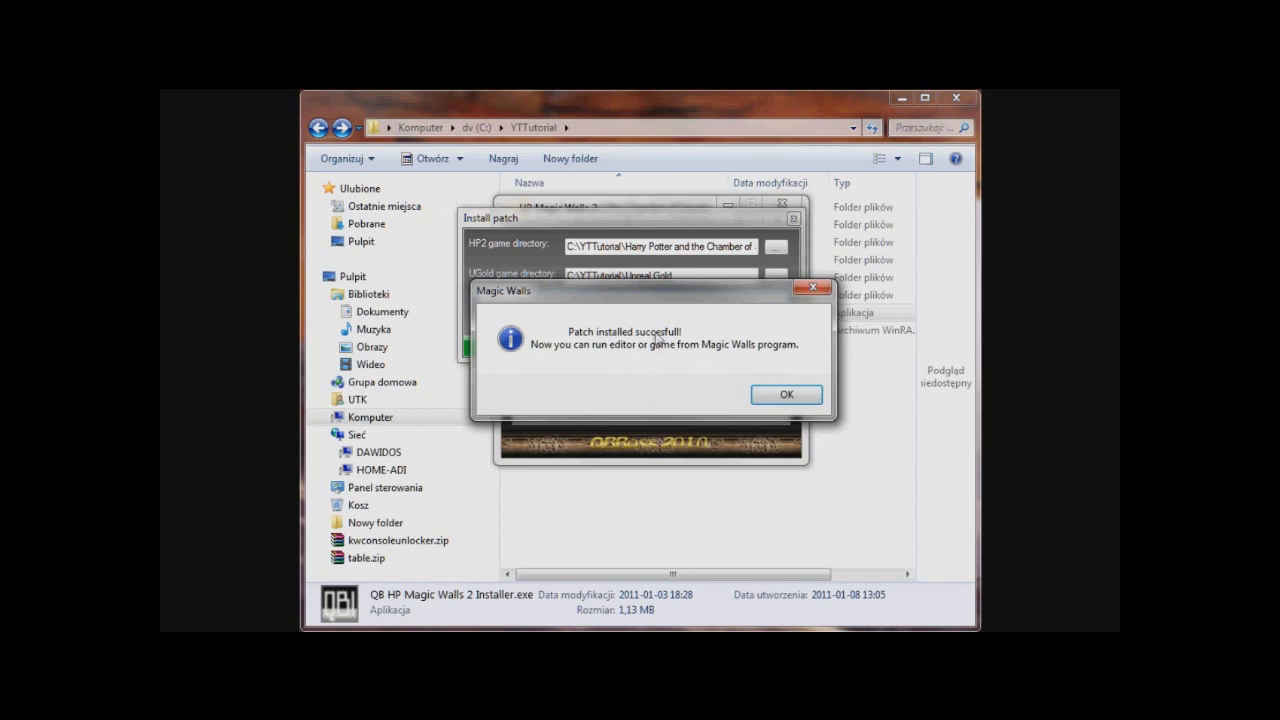
pyautogui.click(787, 395)
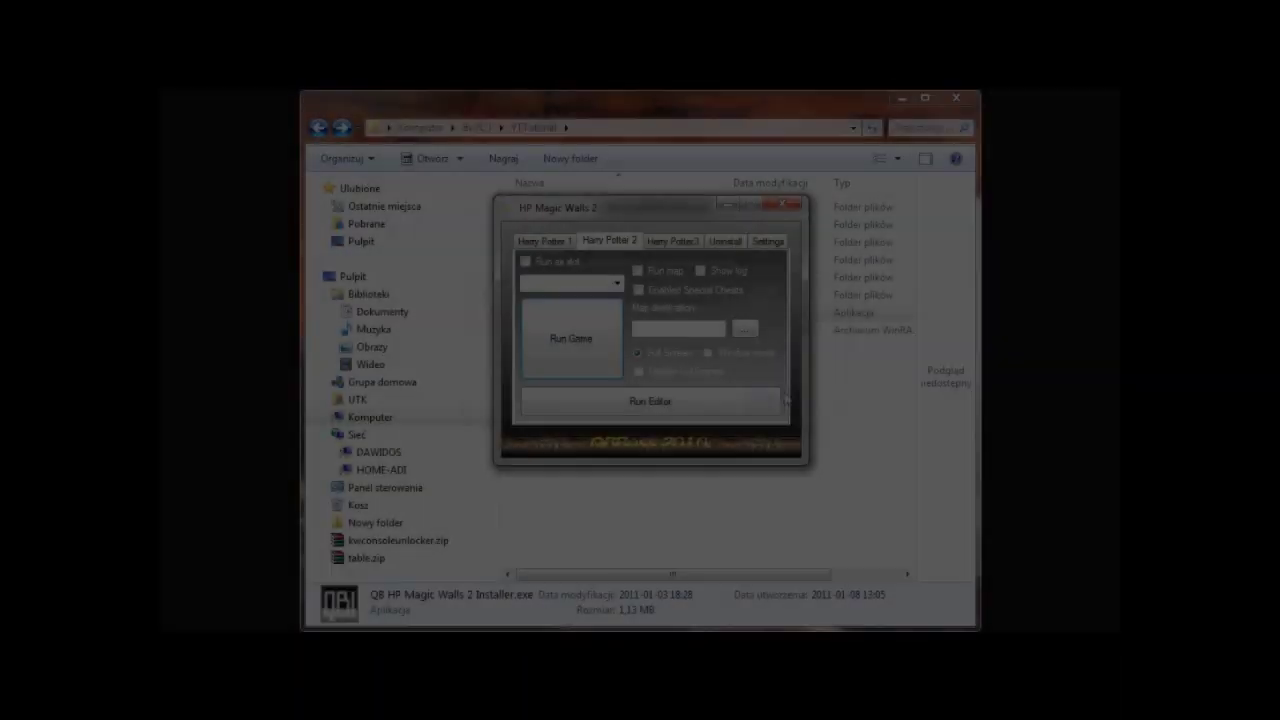
# Set Harry Potter 2 to run as Slot 5 with Run map, Show log and Enabled Special Cheats turned on
pyautogui.click(572, 265)
pyautogui.click(617, 283)
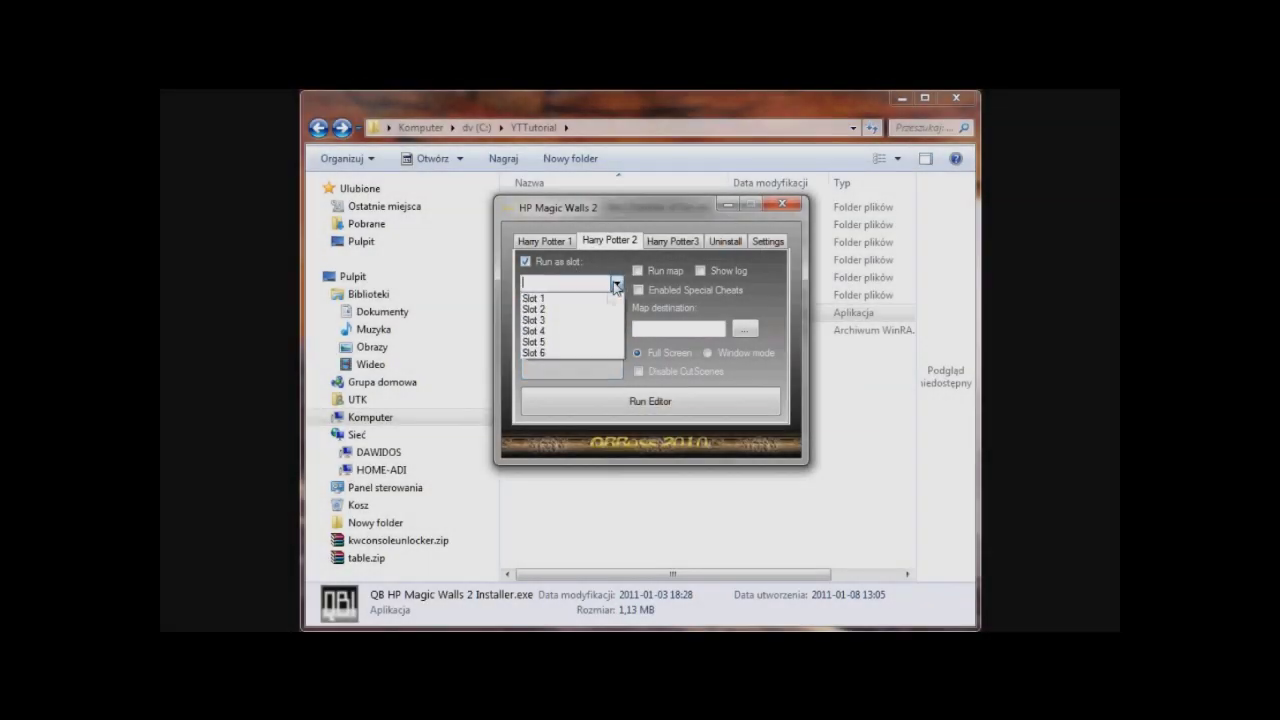
pyautogui.click(578, 342)
pyautogui.click(661, 274)
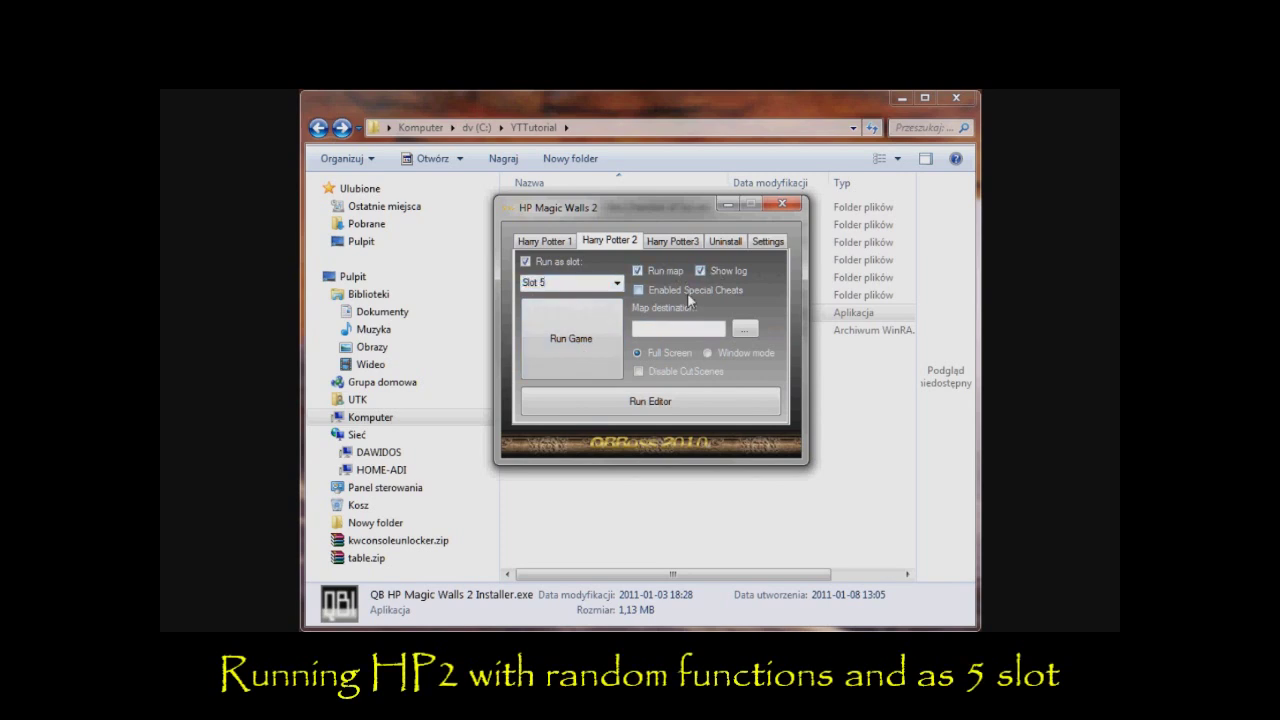
# Choose Ch1Rictusempra.unr from the game's Maps folder as the map to run
pyautogui.click(745, 330)
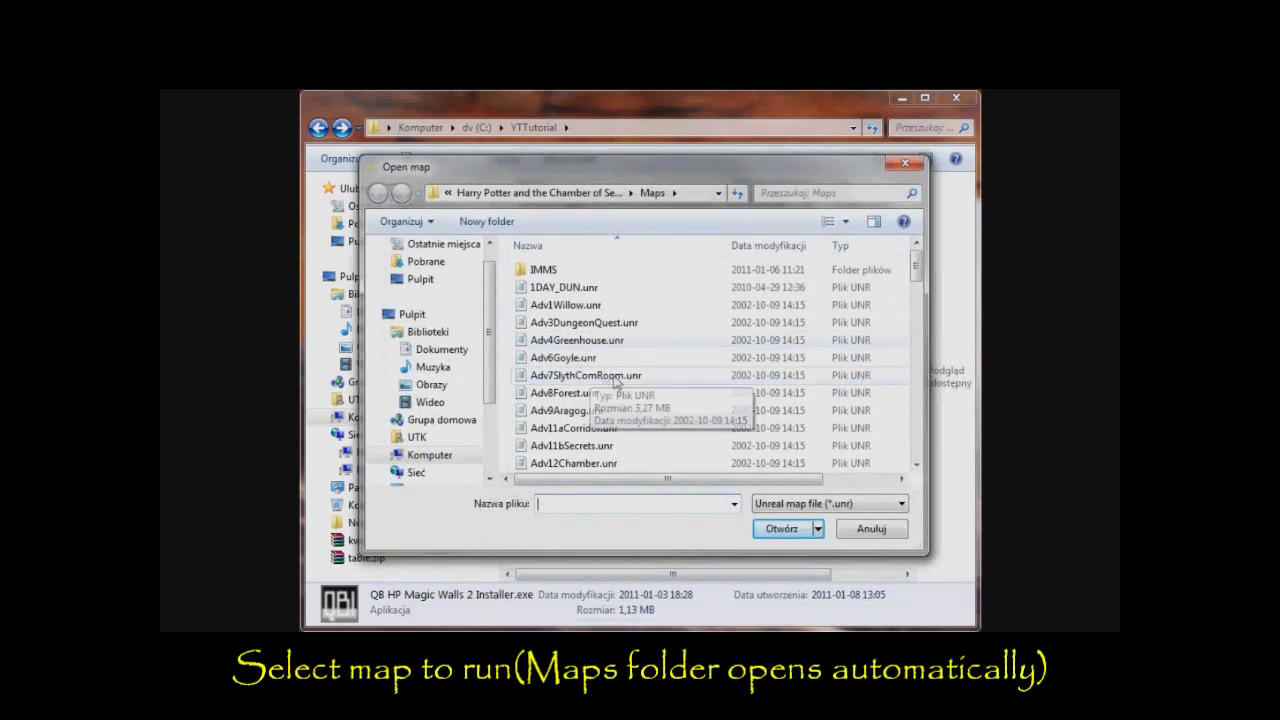
pyautogui.click(590, 410)
pyautogui.scroll(-1, 622, 425)
pyautogui.scroll(-3, 622, 425)
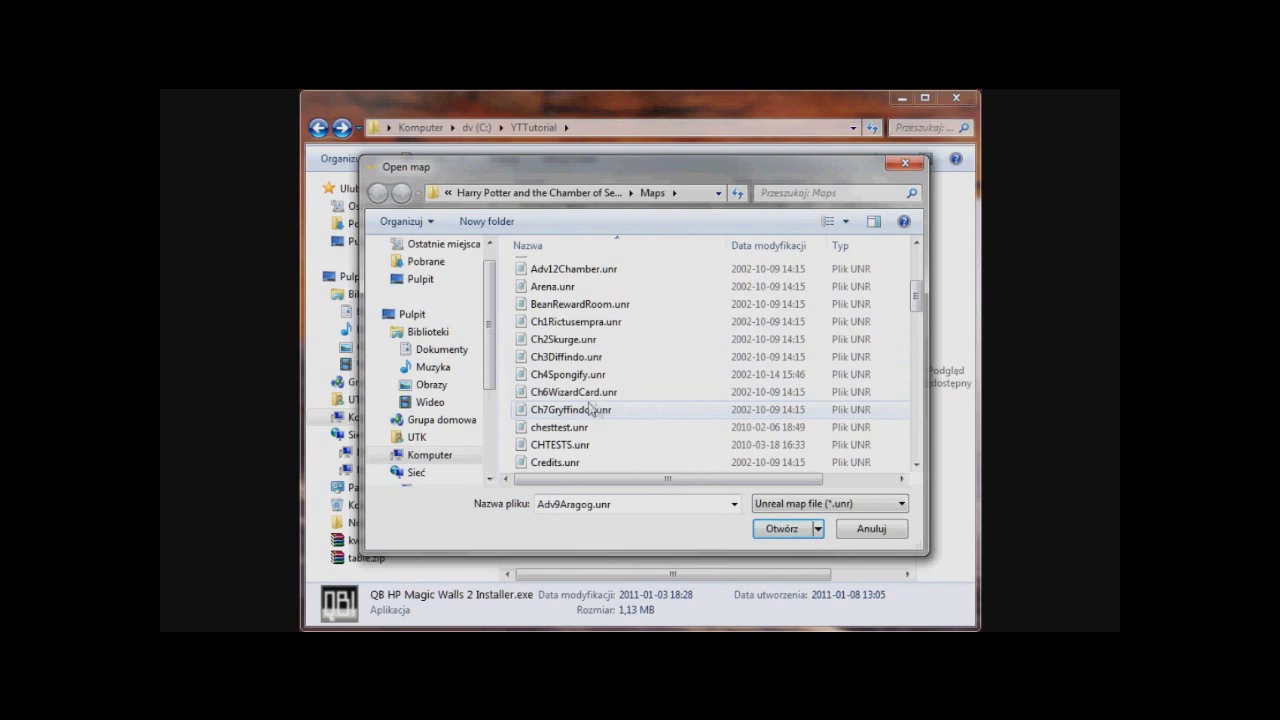
pyautogui.scroll(1, 592, 420)
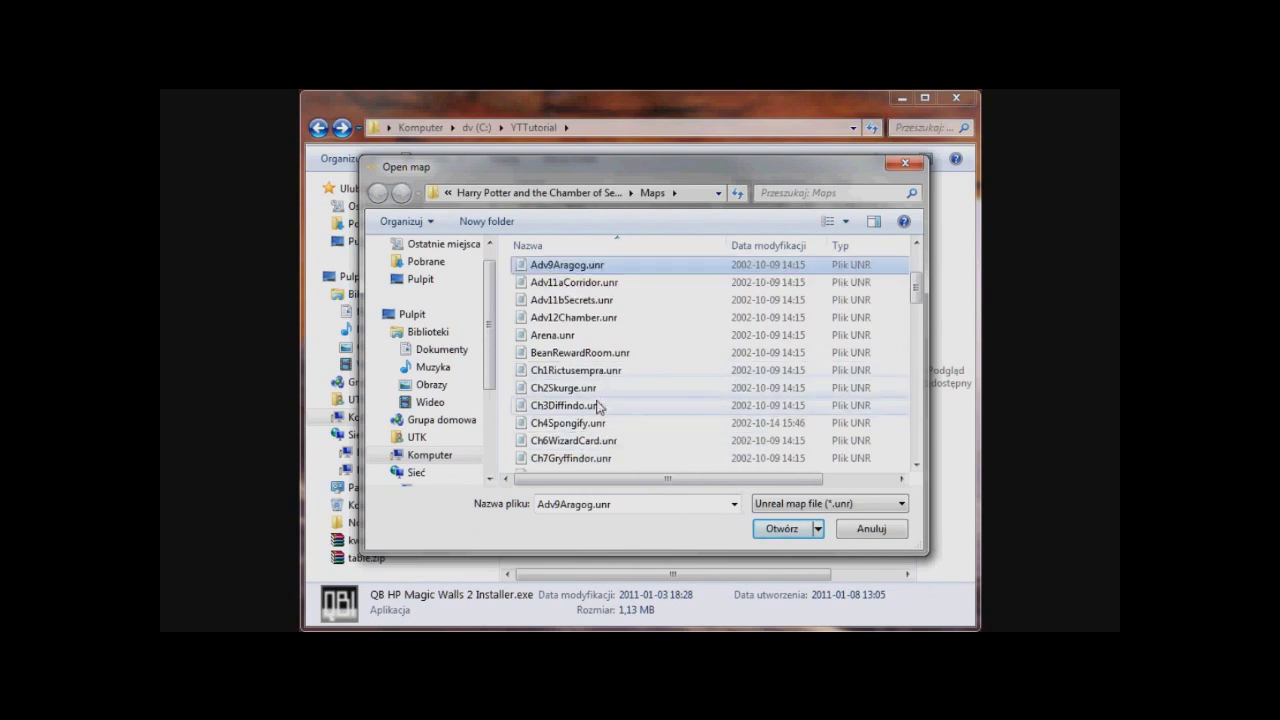
pyautogui.click(600, 372)
pyautogui.click(782, 528)
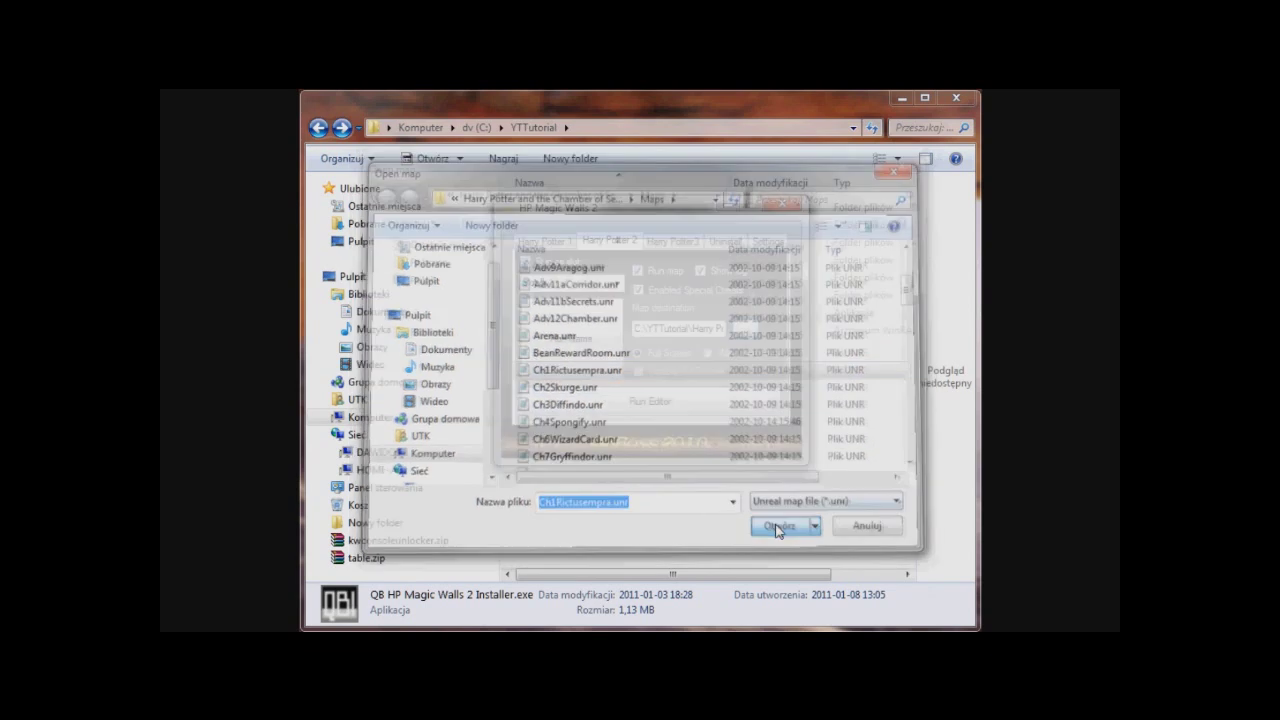
# Select window mode, disable cutscenes and run the Harry Potter 2 game
pyautogui.click(750, 349)
pyautogui.click(670, 372)
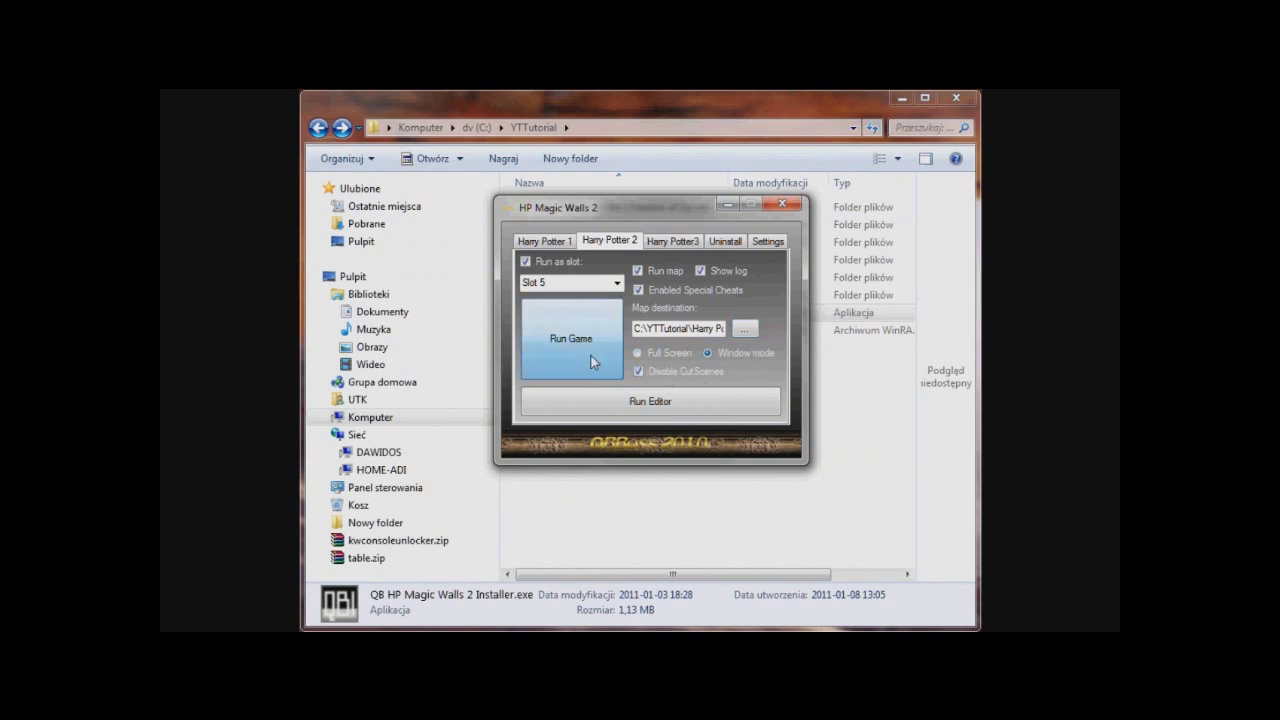
pyautogui.click(591, 357)
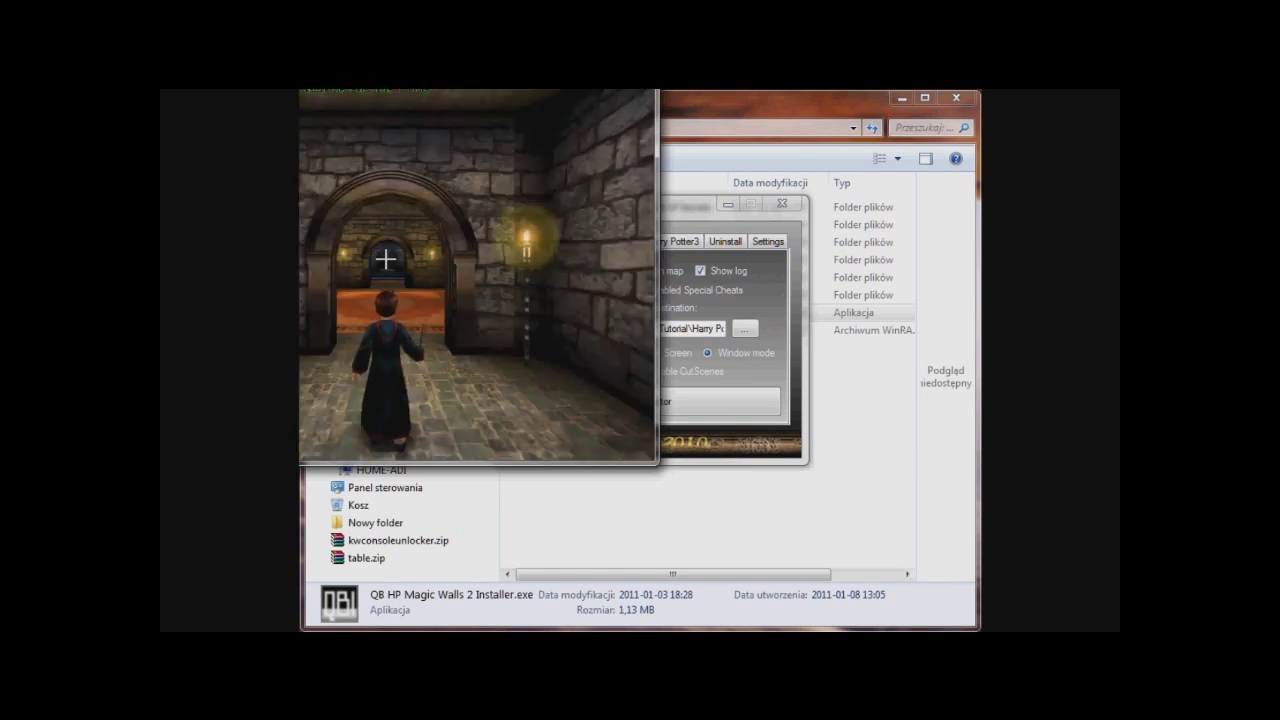
# Pause the game, move the game and log windows fully into view, and resume playing
pyautogui.press('Escape')
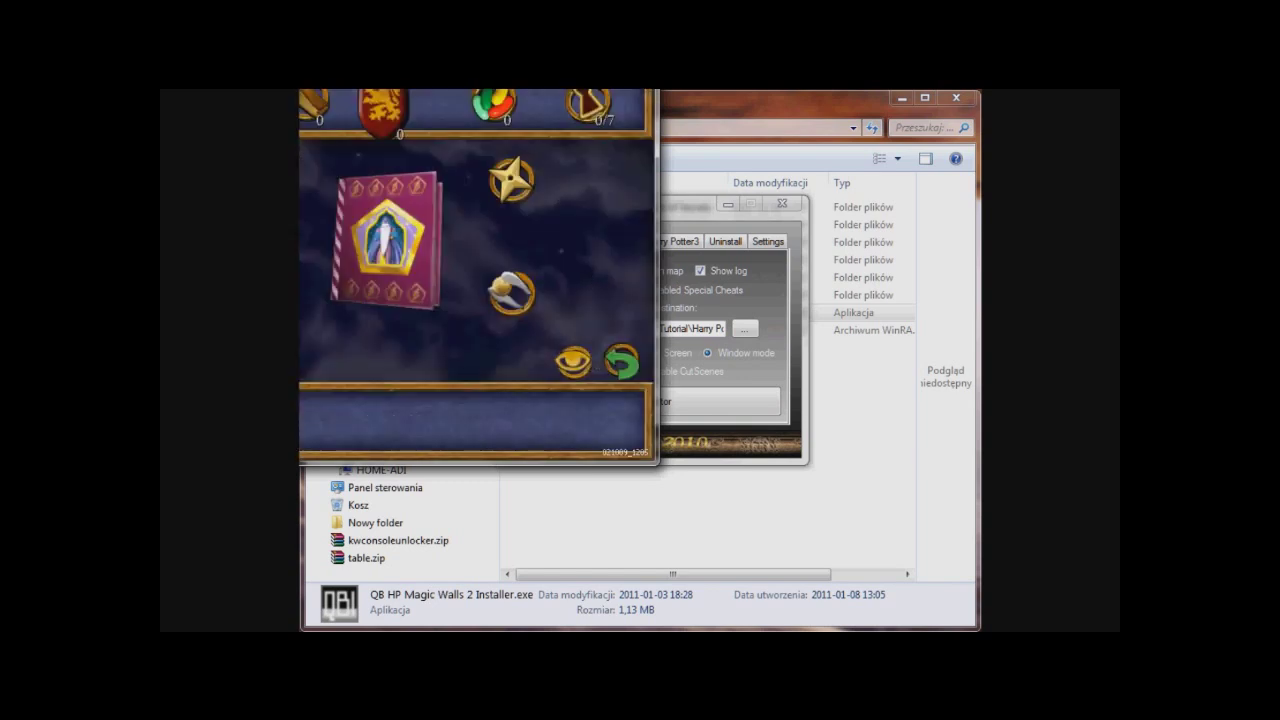
pyautogui.moveTo(662, 109); pyautogui.dragTo(692, 134)
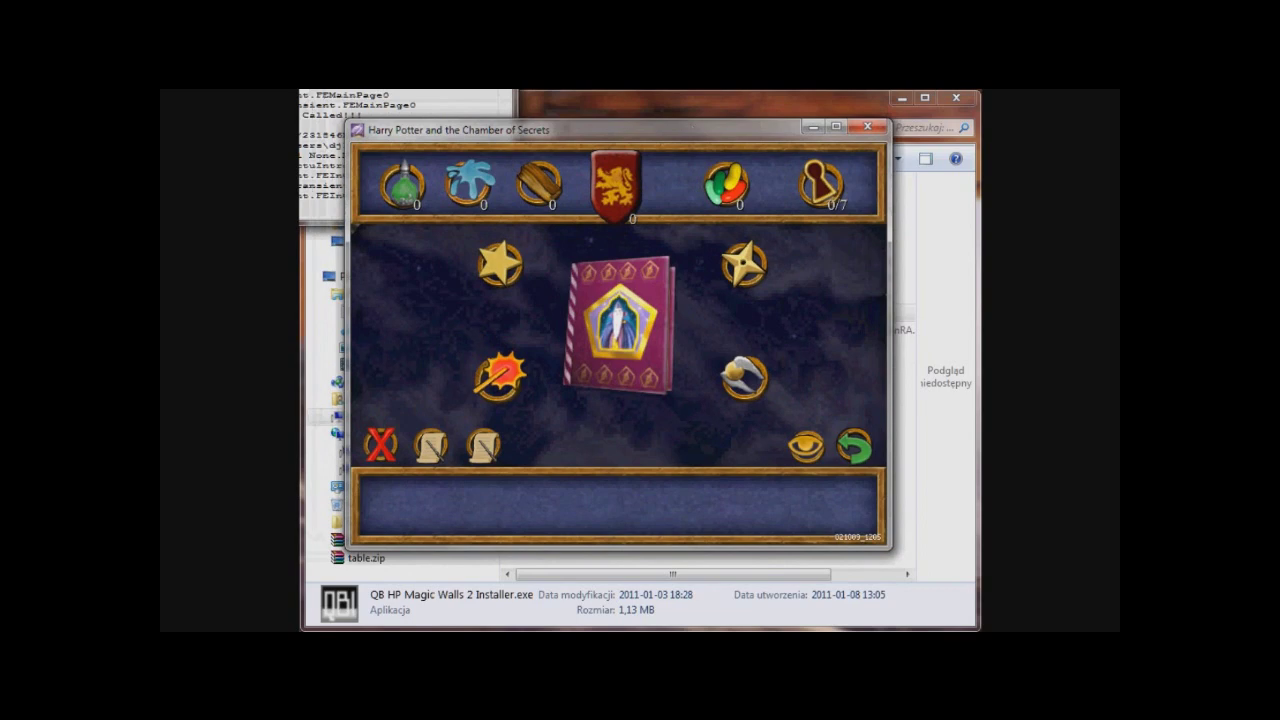
pyautogui.moveTo(320, 100); pyautogui.dragTo(422, 469)
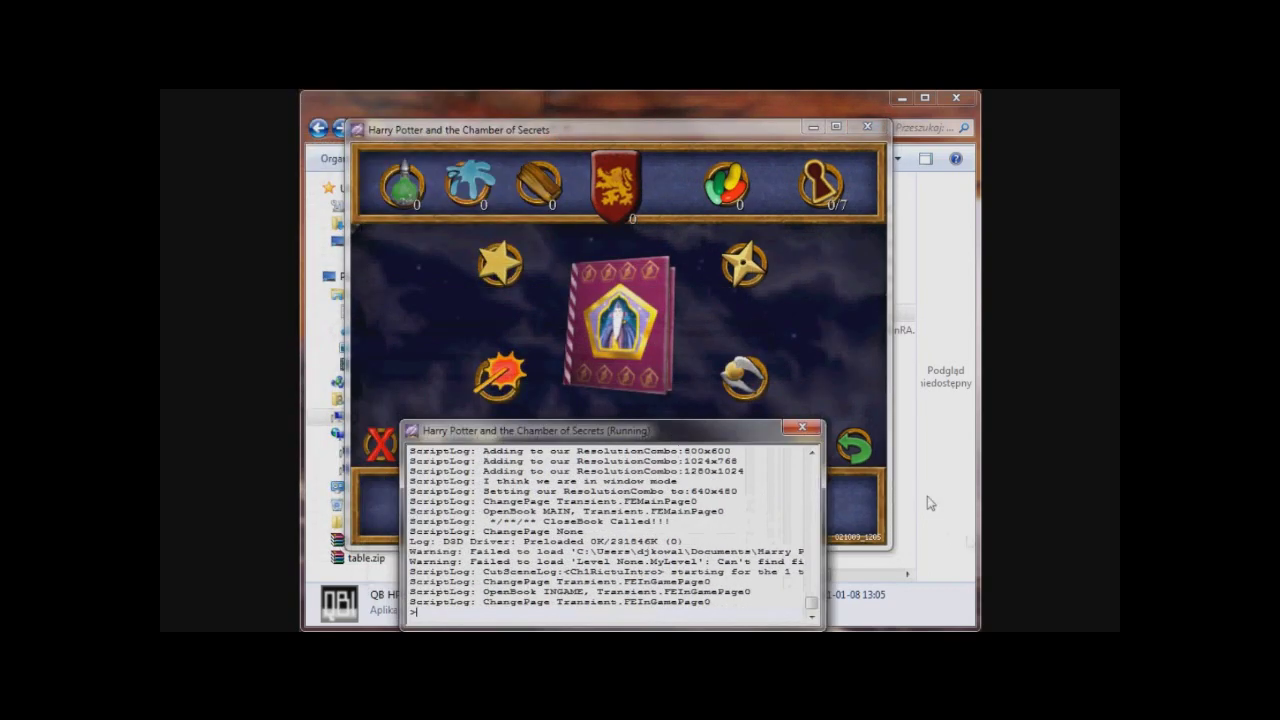
pyautogui.click(851, 456)
pyautogui.click(851, 456)
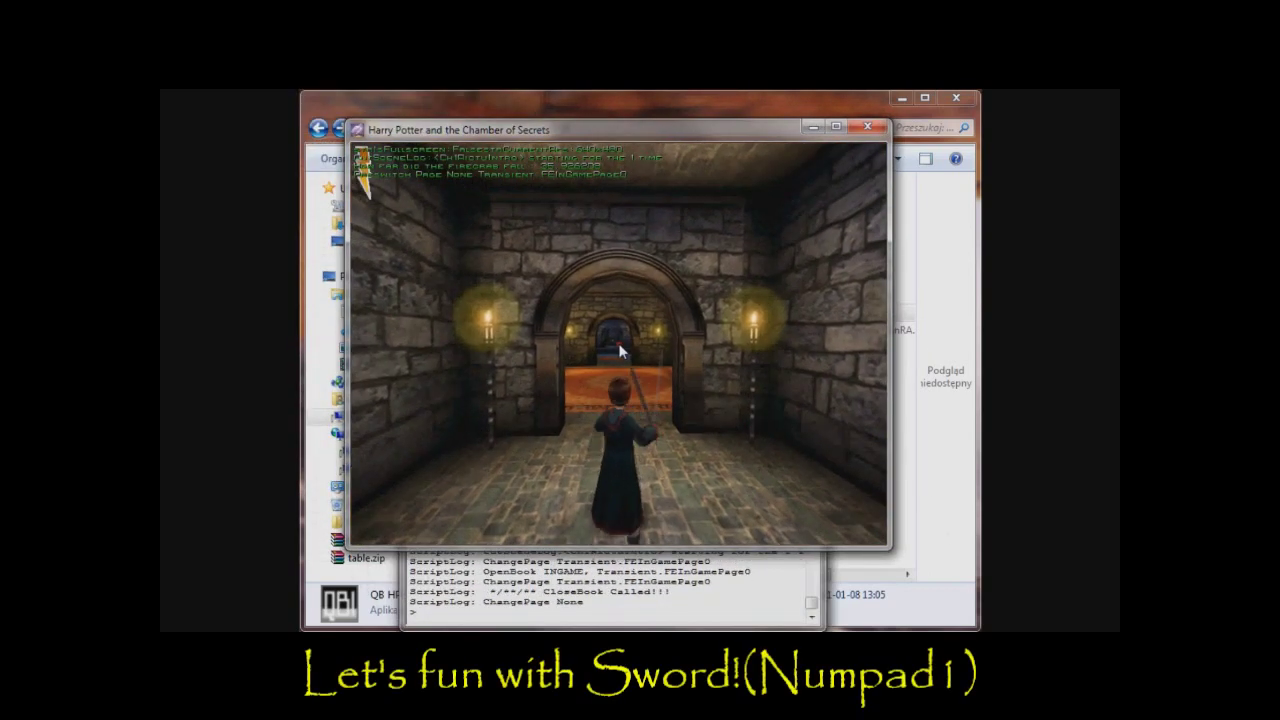
# Equip Harry with the sword cheat, fire it, and move through the carpeted hall into the blue-lit chamber
pyautogui.press('Up')
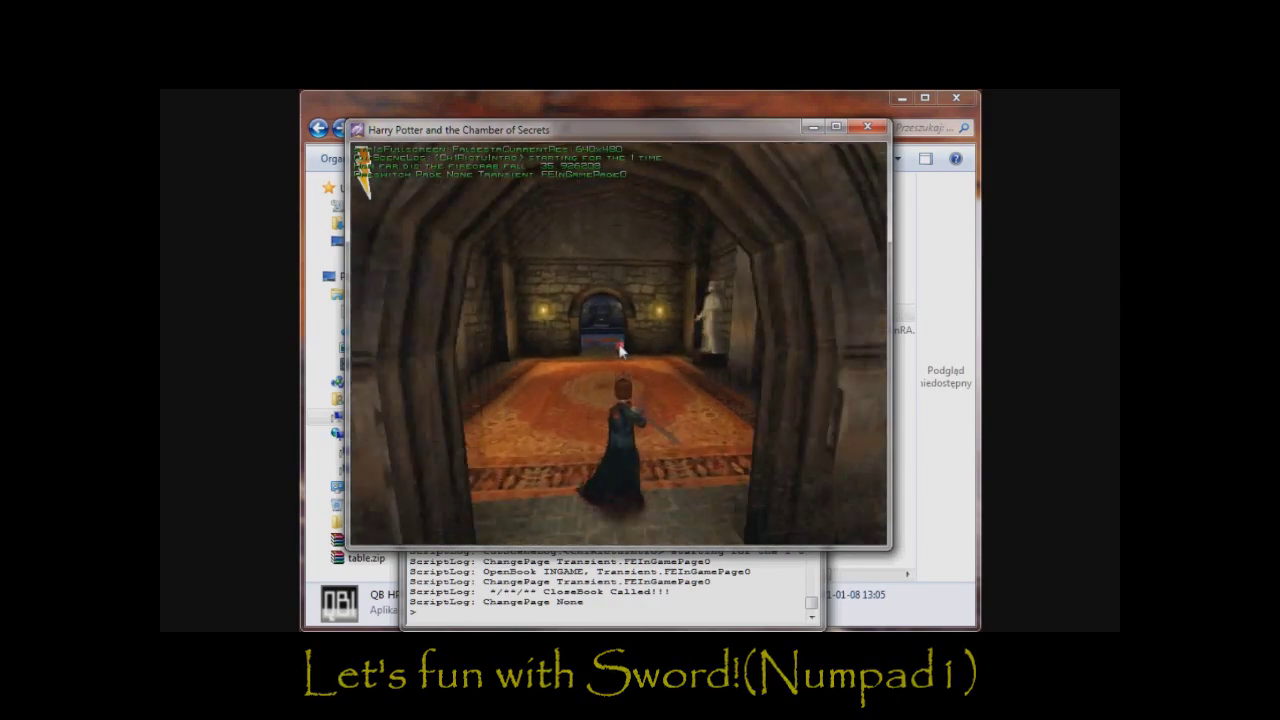
pyautogui.press('KP_1')
pyautogui.click(619, 349)
pyautogui.press('Right')
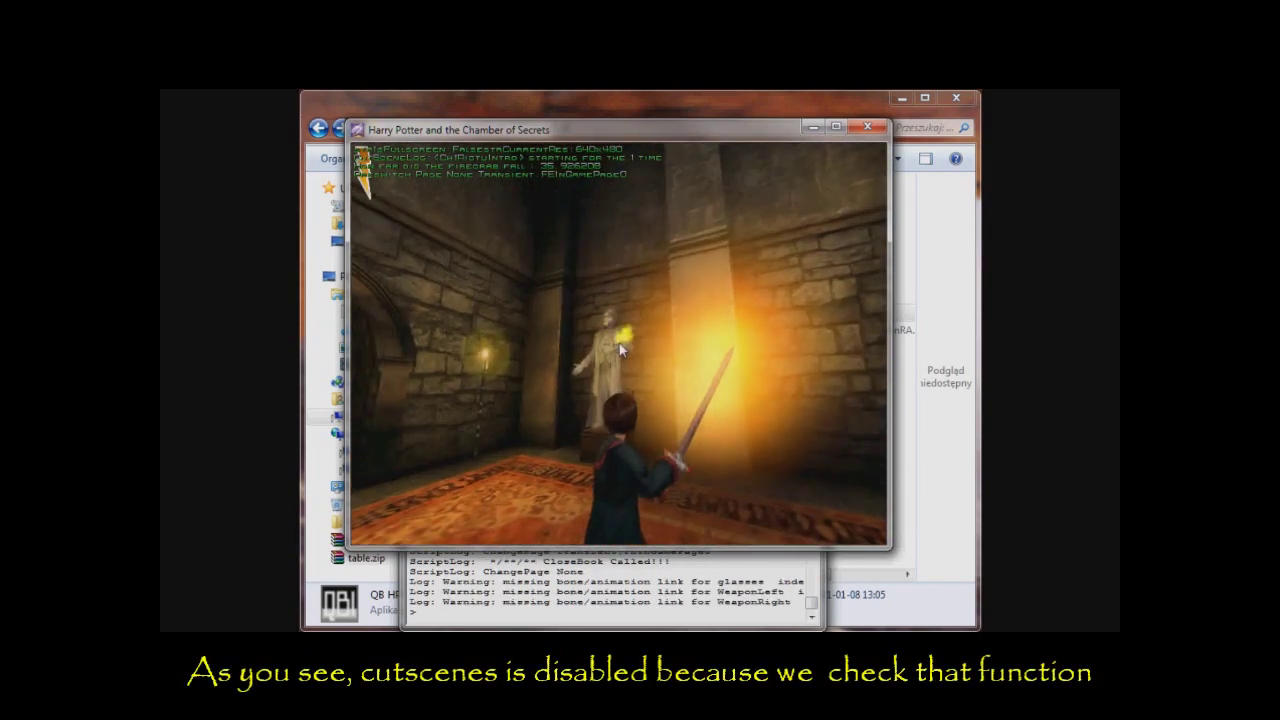
pyautogui.press('Left')
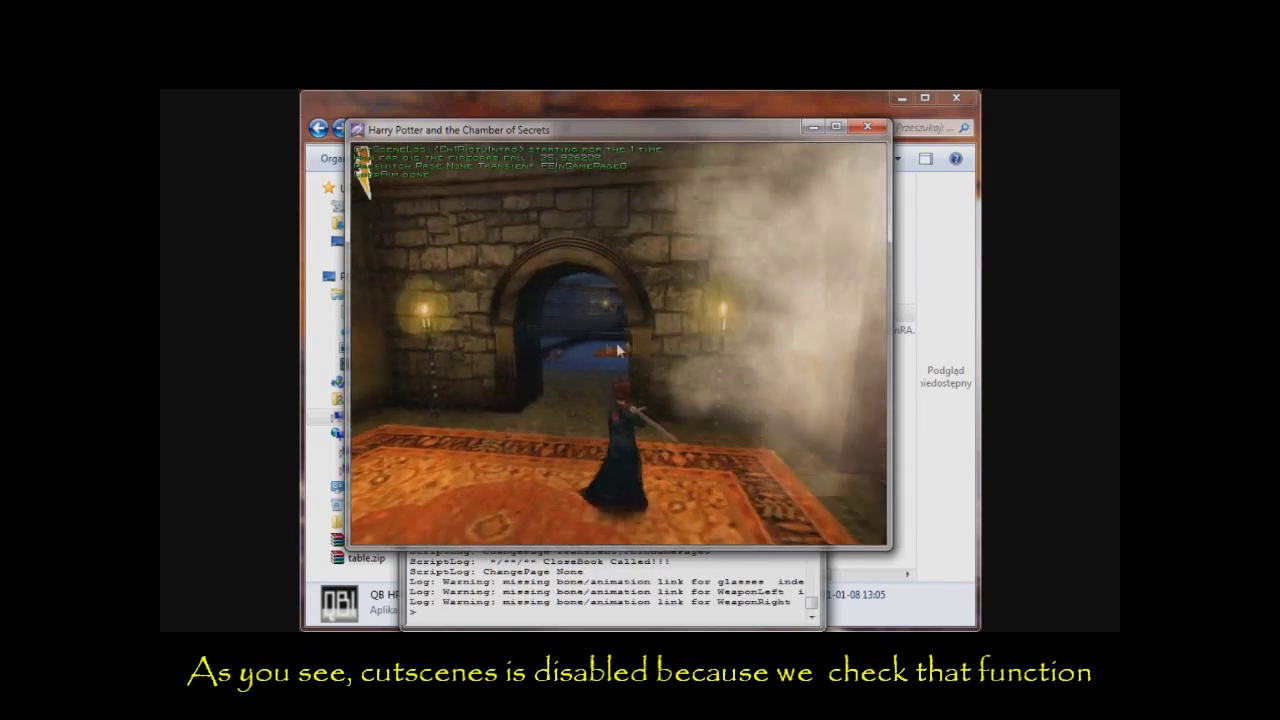
pyautogui.press('Up')
pyautogui.click(619, 343)
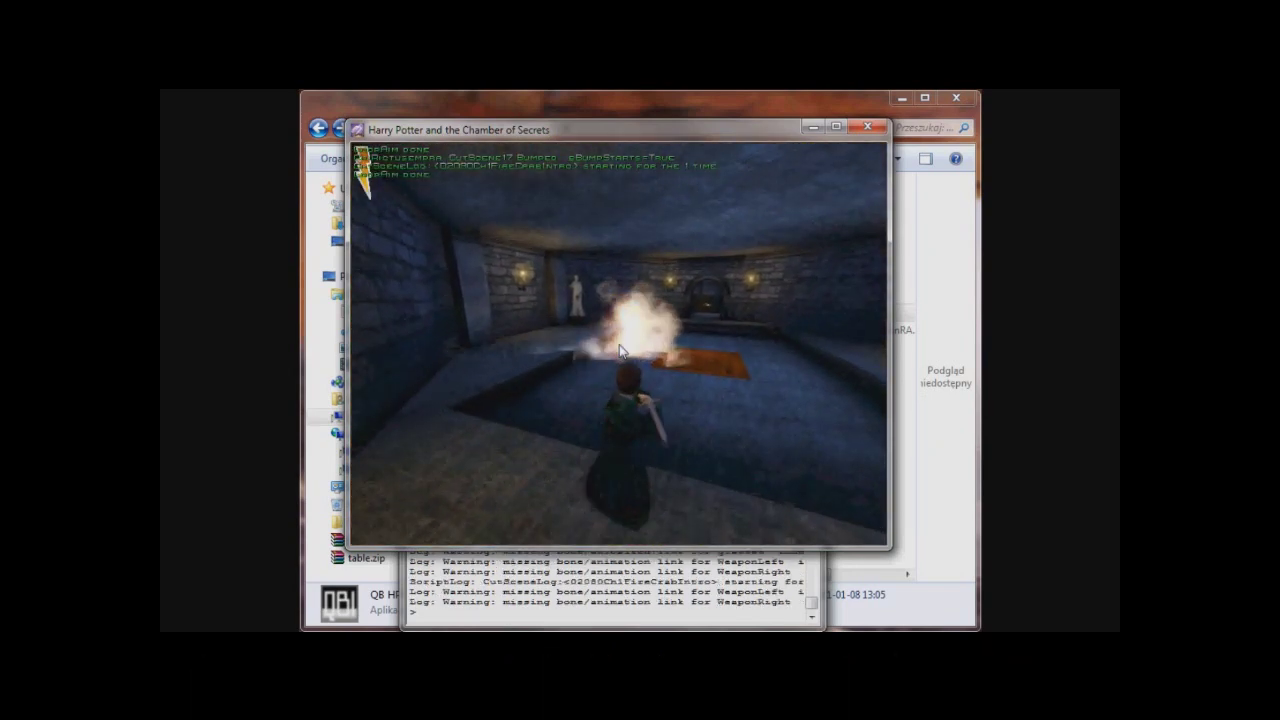
pyautogui.press('Right')
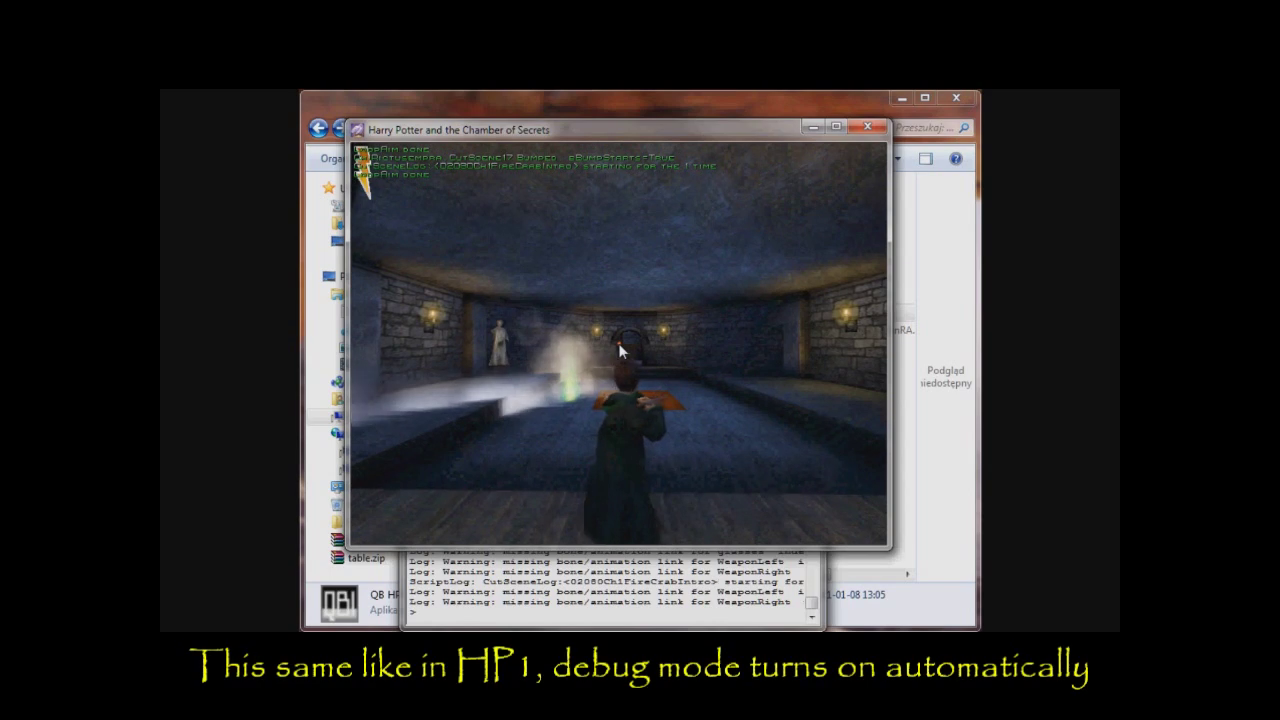
# View the debug level list and close it, then fly the free camera to another corridor and continue there with Harry
pyautogui.press('F3')
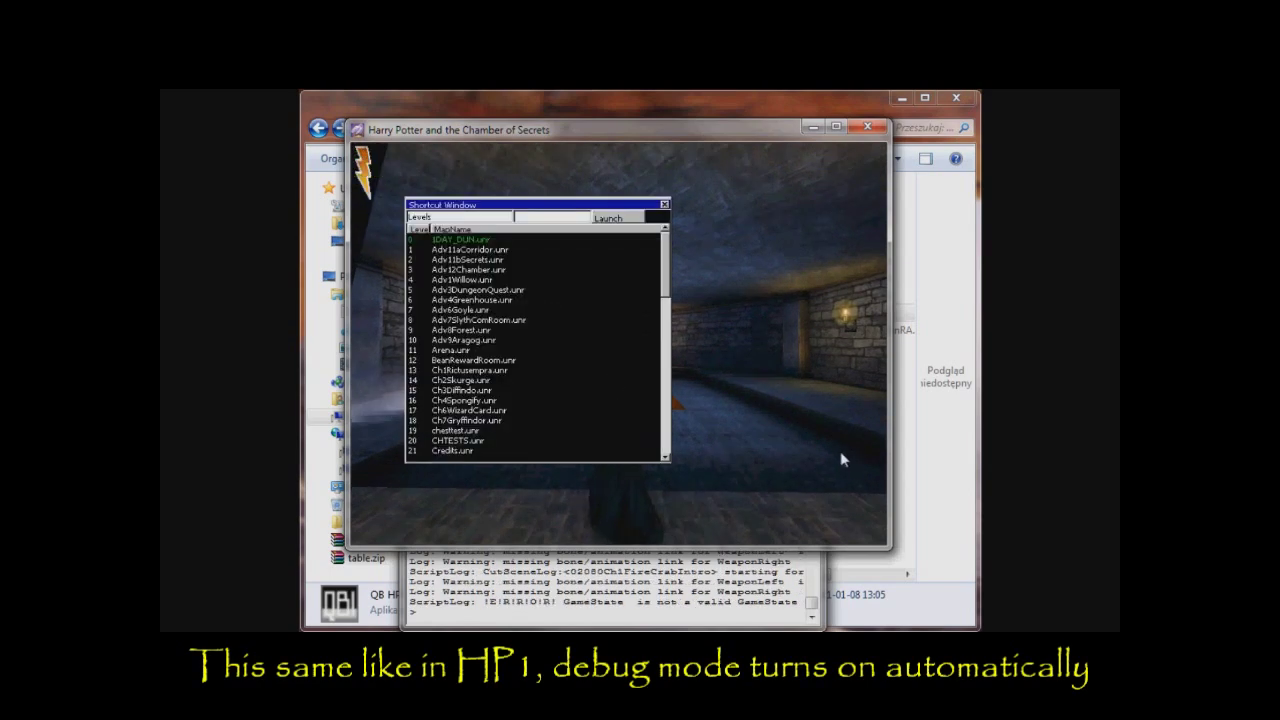
pyautogui.press('Escape')
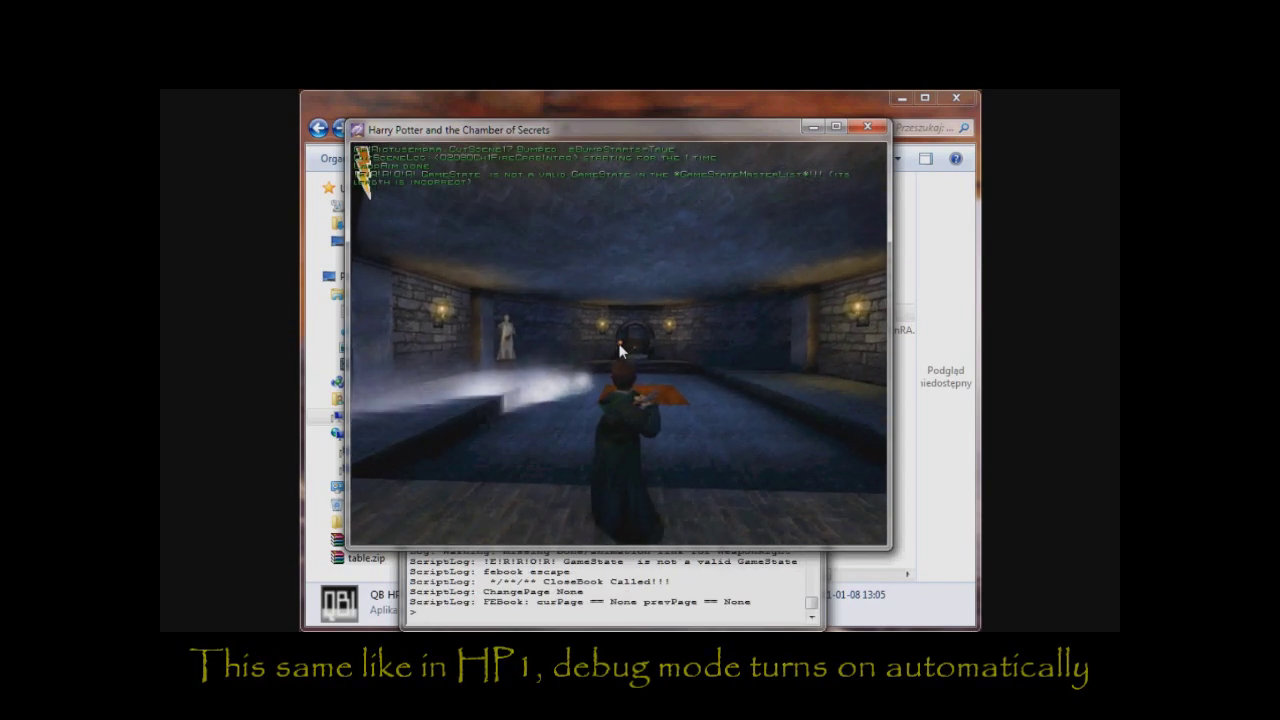
pyautogui.press('f')
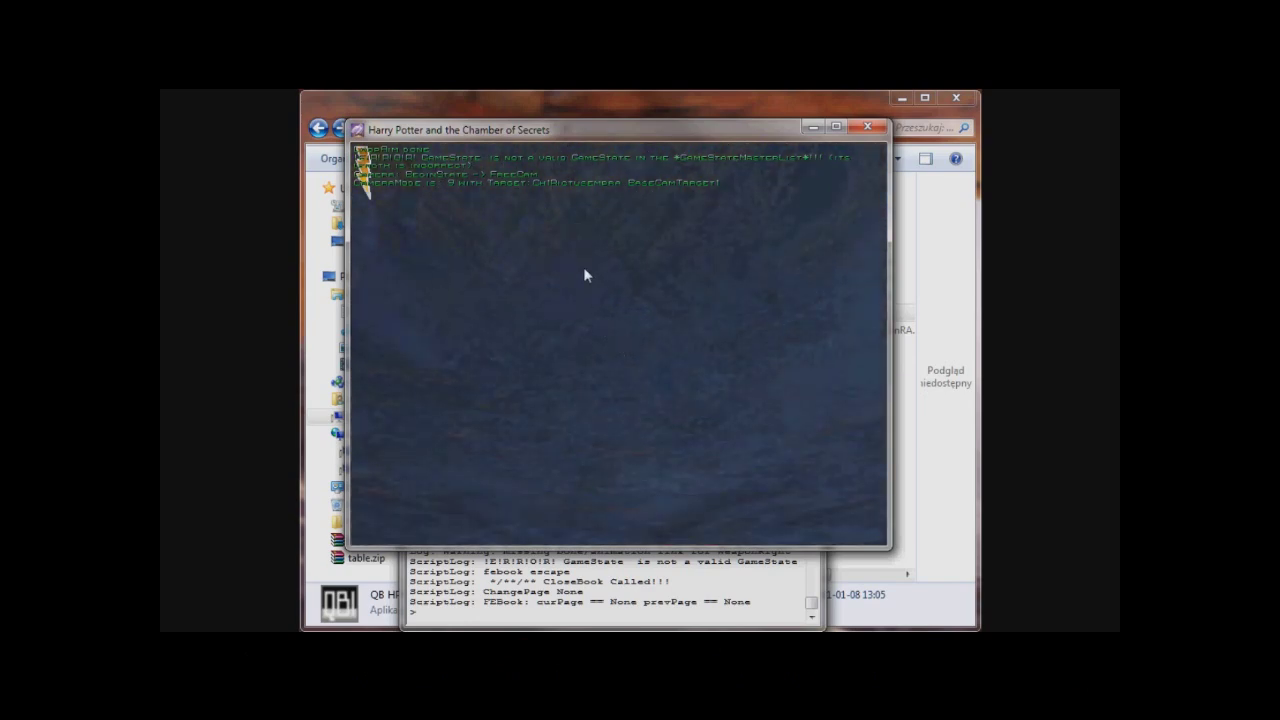
pyautogui.press('Up')
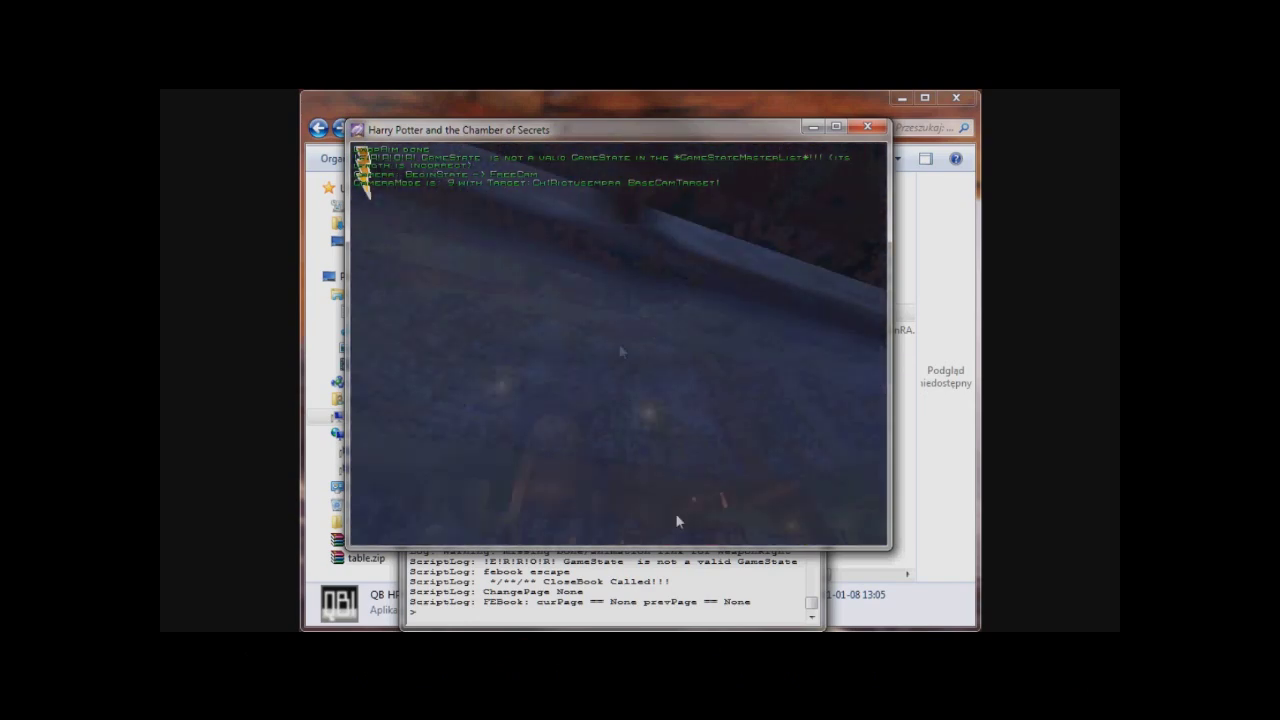
pyautogui.press('Up')
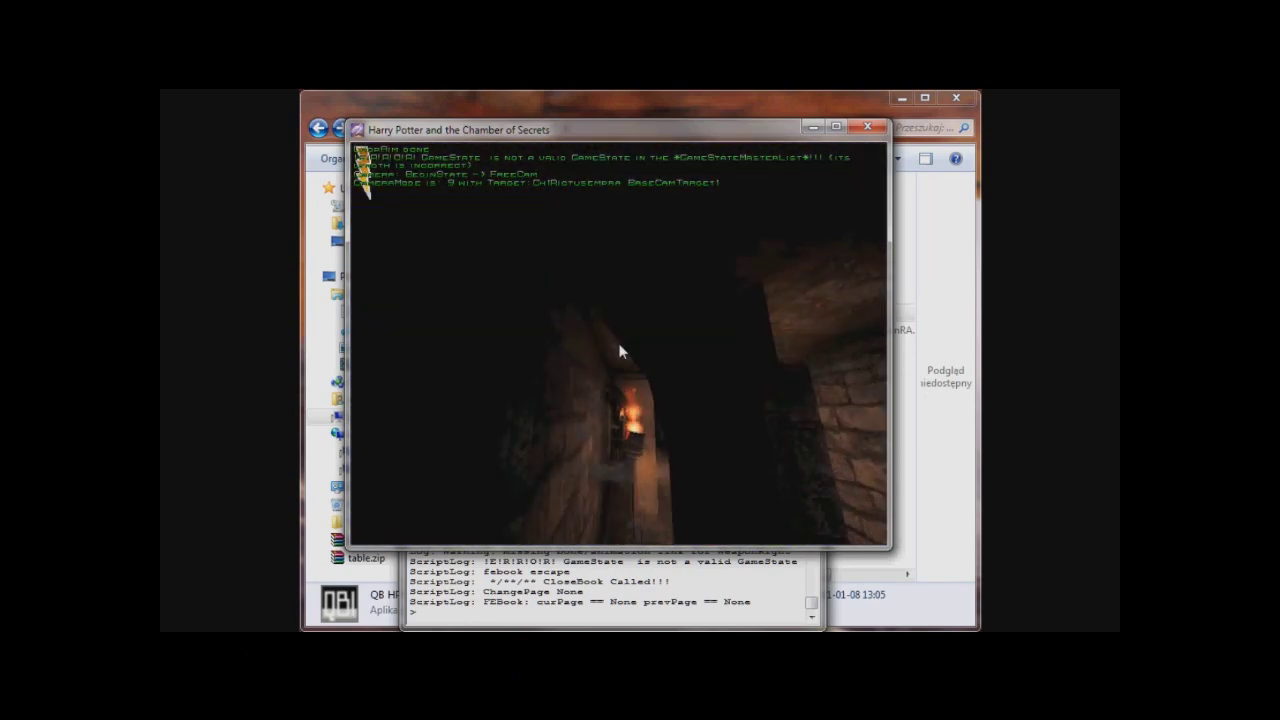
pyautogui.press('Up')
pyautogui.press('Up')
pyautogui.press('space')
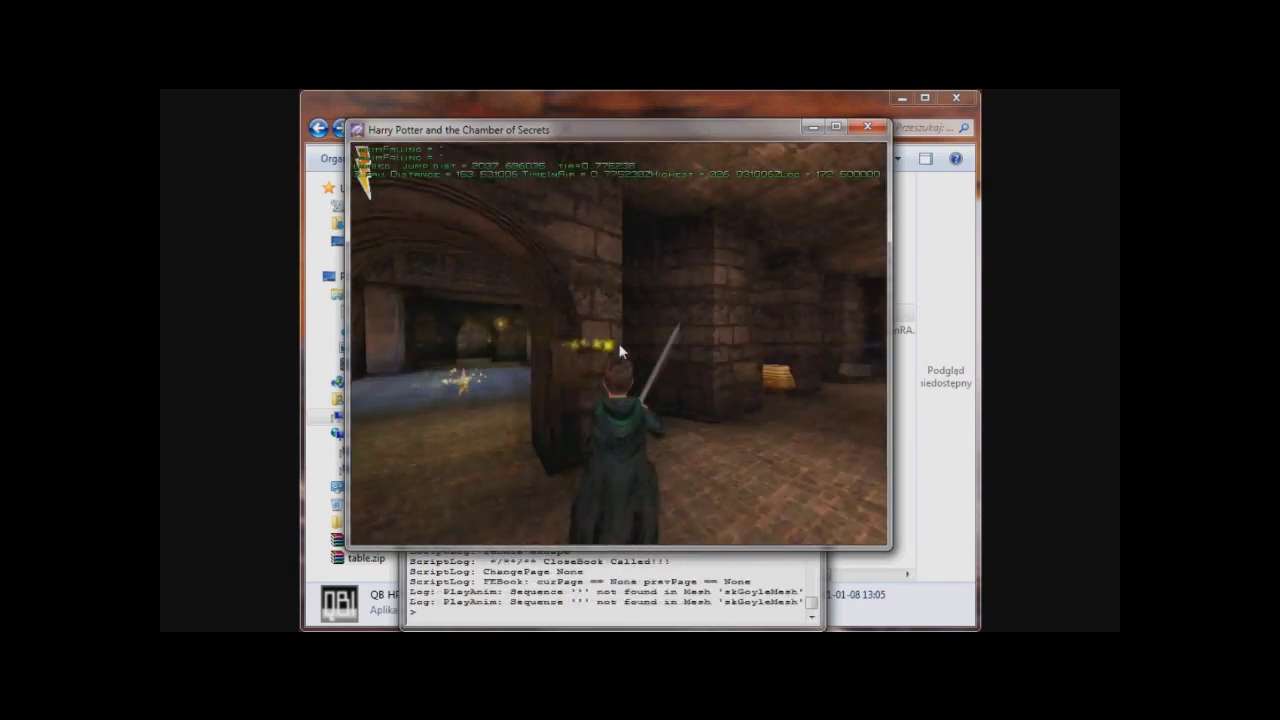
pyautogui.press('Up')
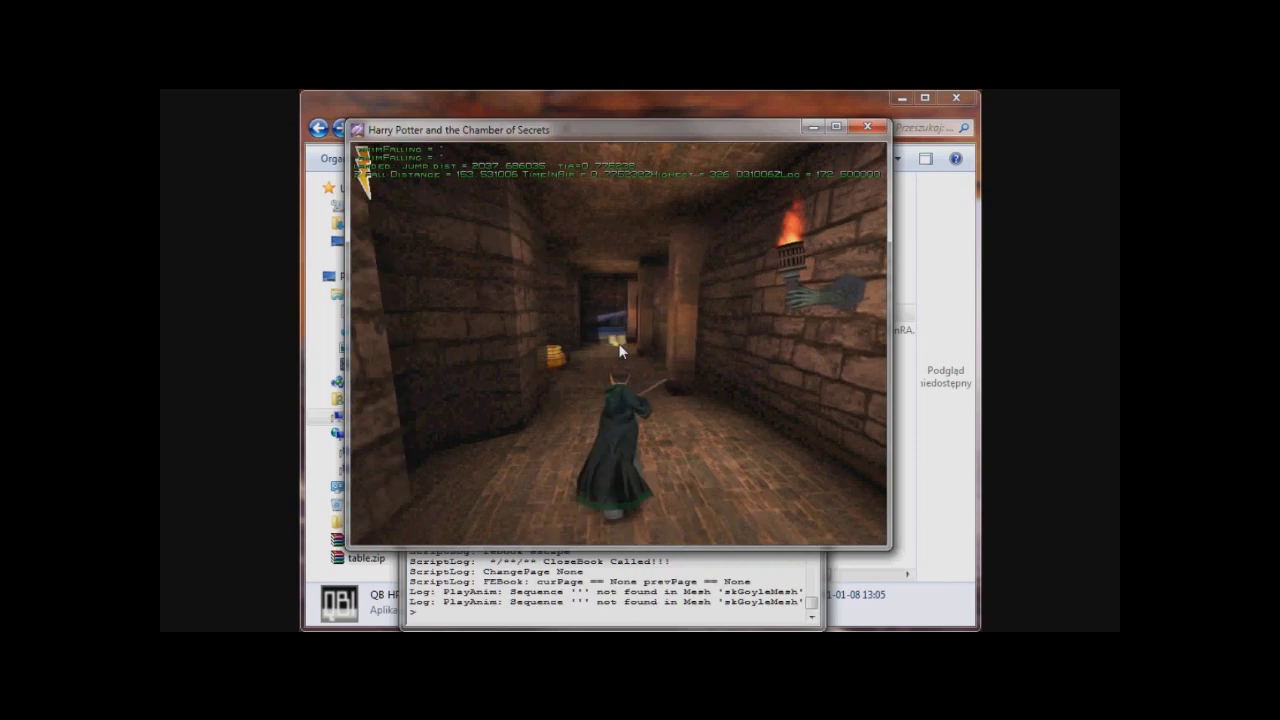
# Walk down the stone corridor through the floating save book to save progress, pause, and close the game
pyautogui.press('Up')
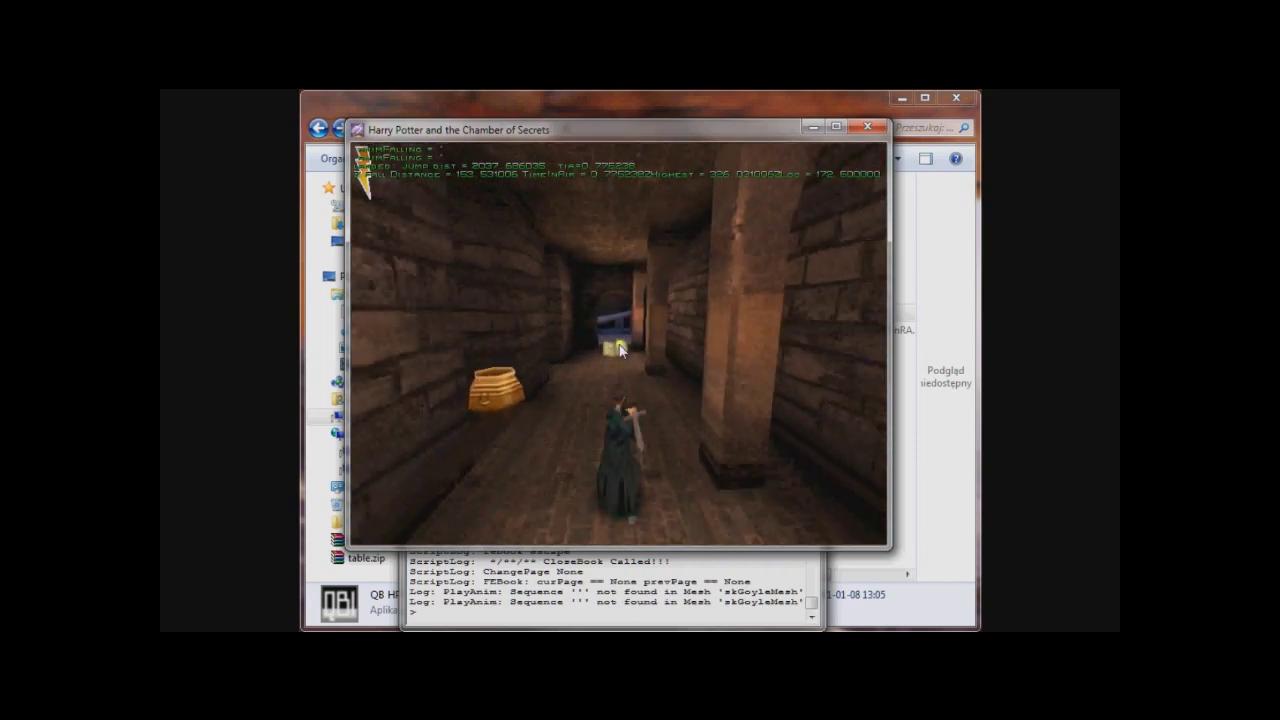
pyautogui.press('Up')
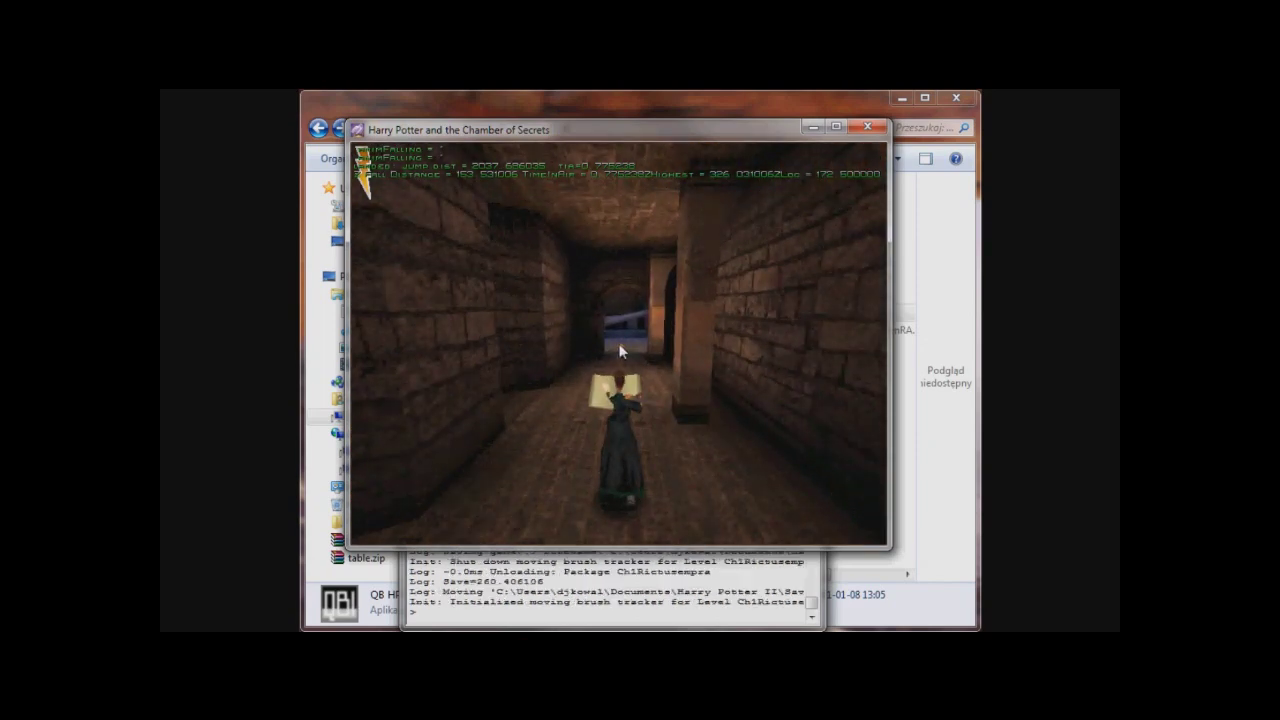
pyautogui.press('Up')
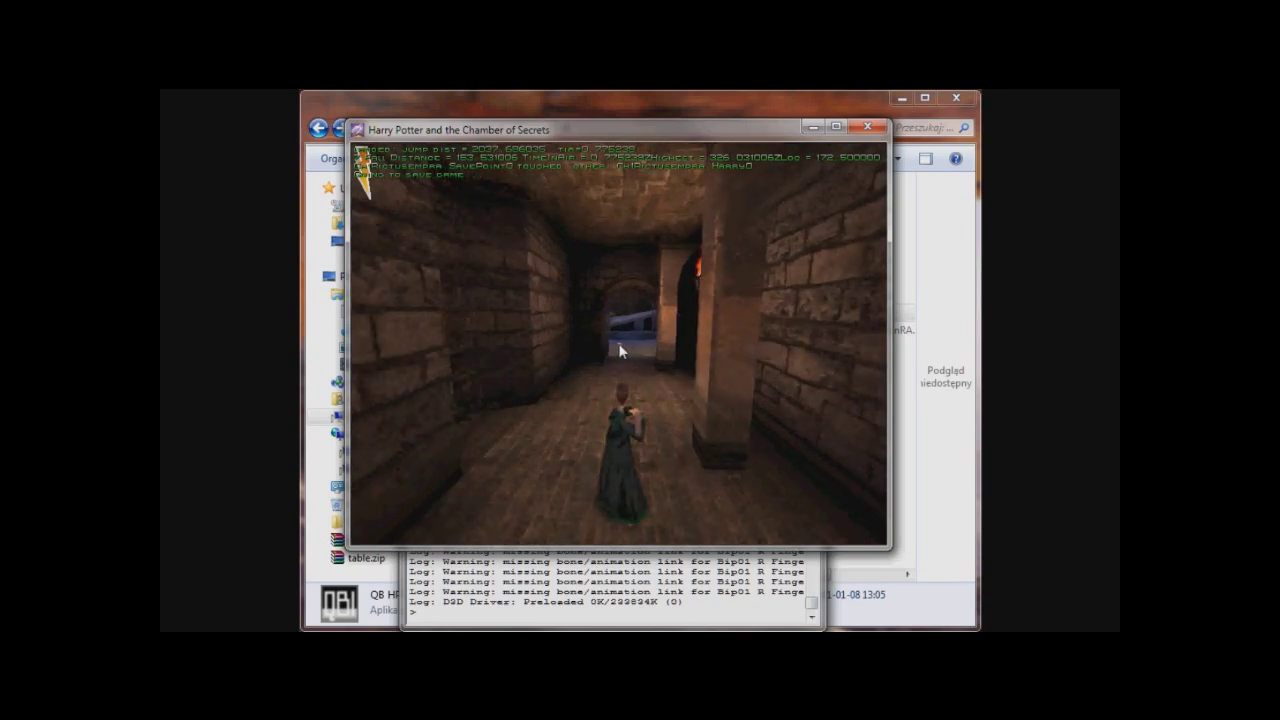
pyautogui.press('Escape')
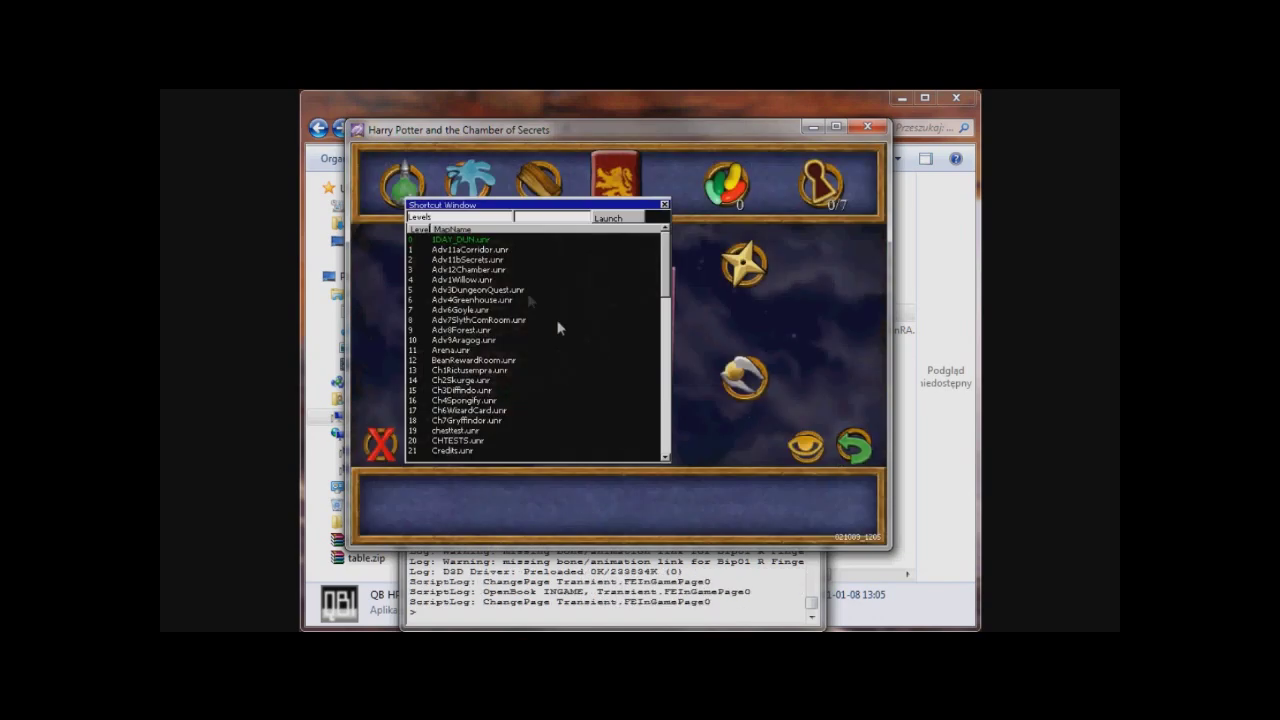
pyautogui.click(870, 129)
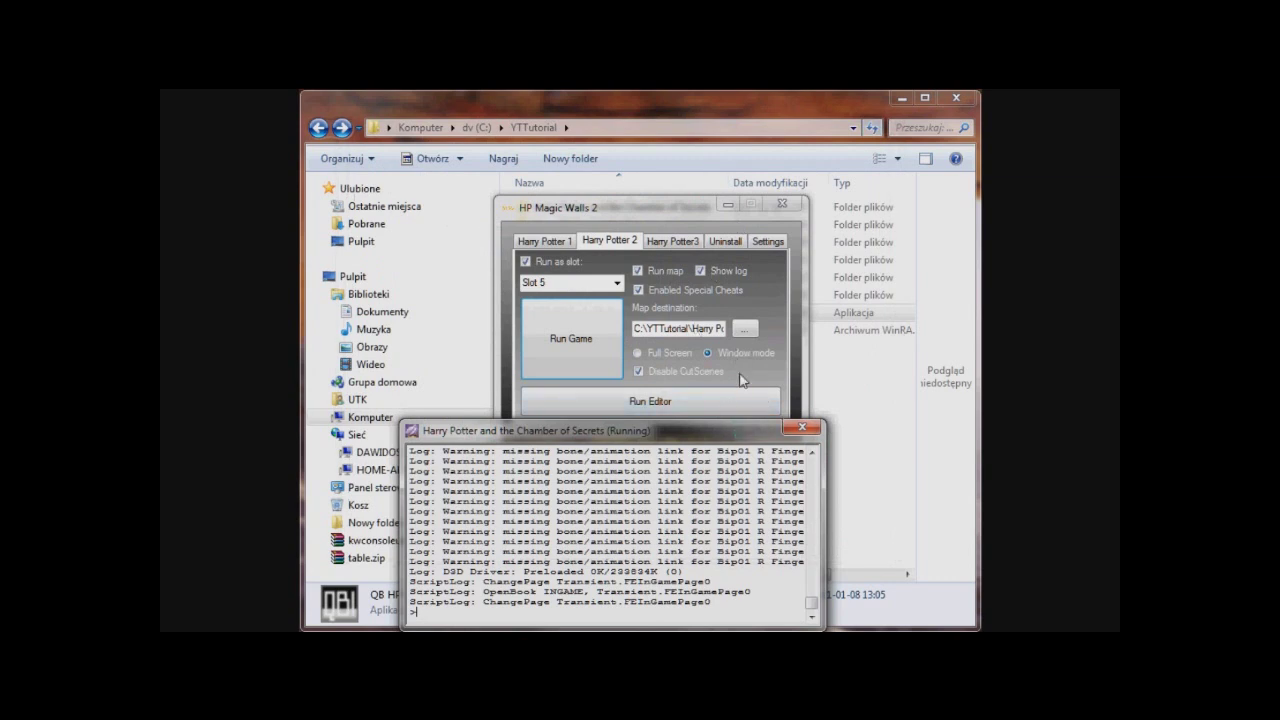
# Turn off Run map and Disable CutScenes, and run Harry Potter 2 on Slot 5 in window mode
pyautogui.click(665, 277)
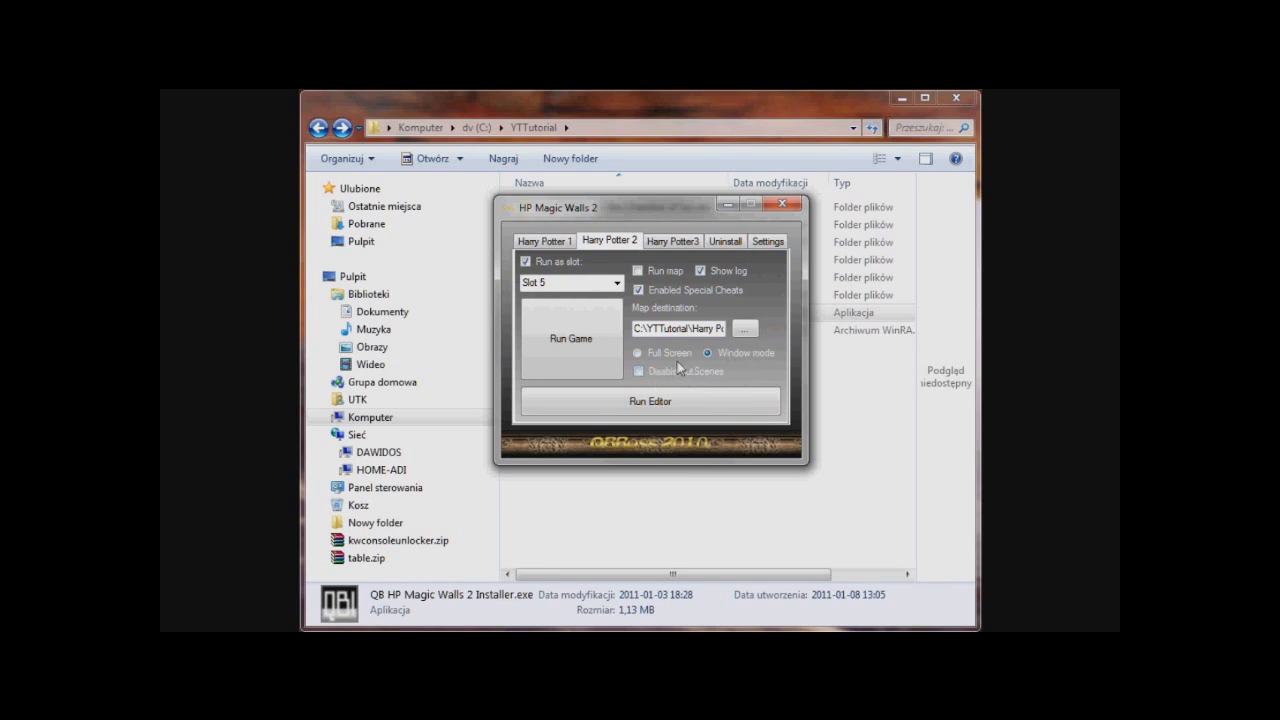
pyautogui.click(570, 331)
pyautogui.click(570, 333)
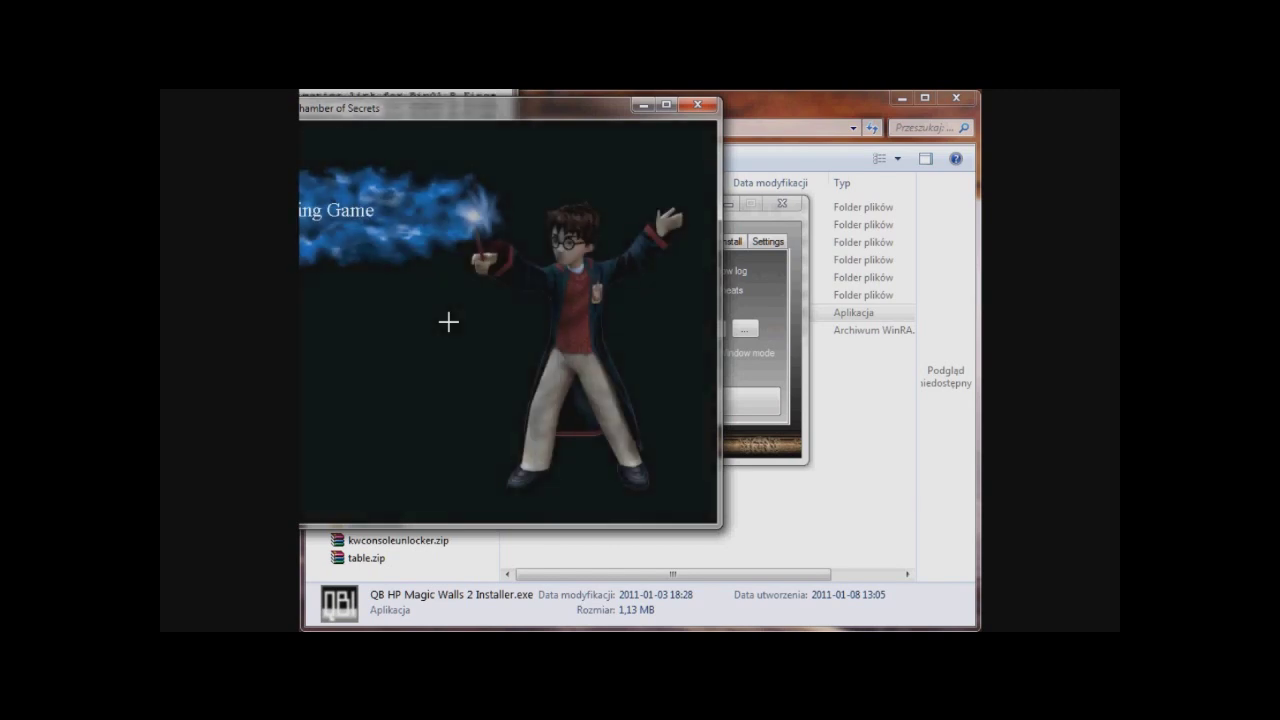
# Resume from the loaded save point, walk on down the corridor until the cutscene, and close the game
pyautogui.press('Escape')
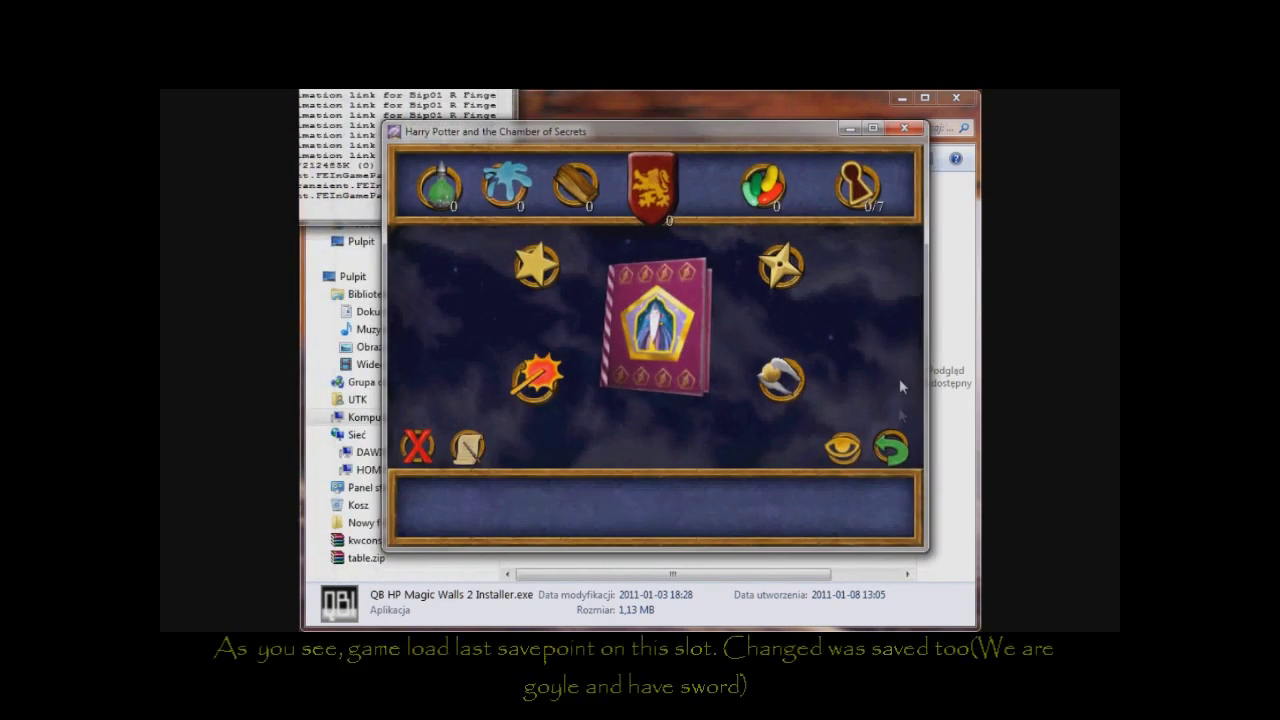
pyautogui.click(890, 447)
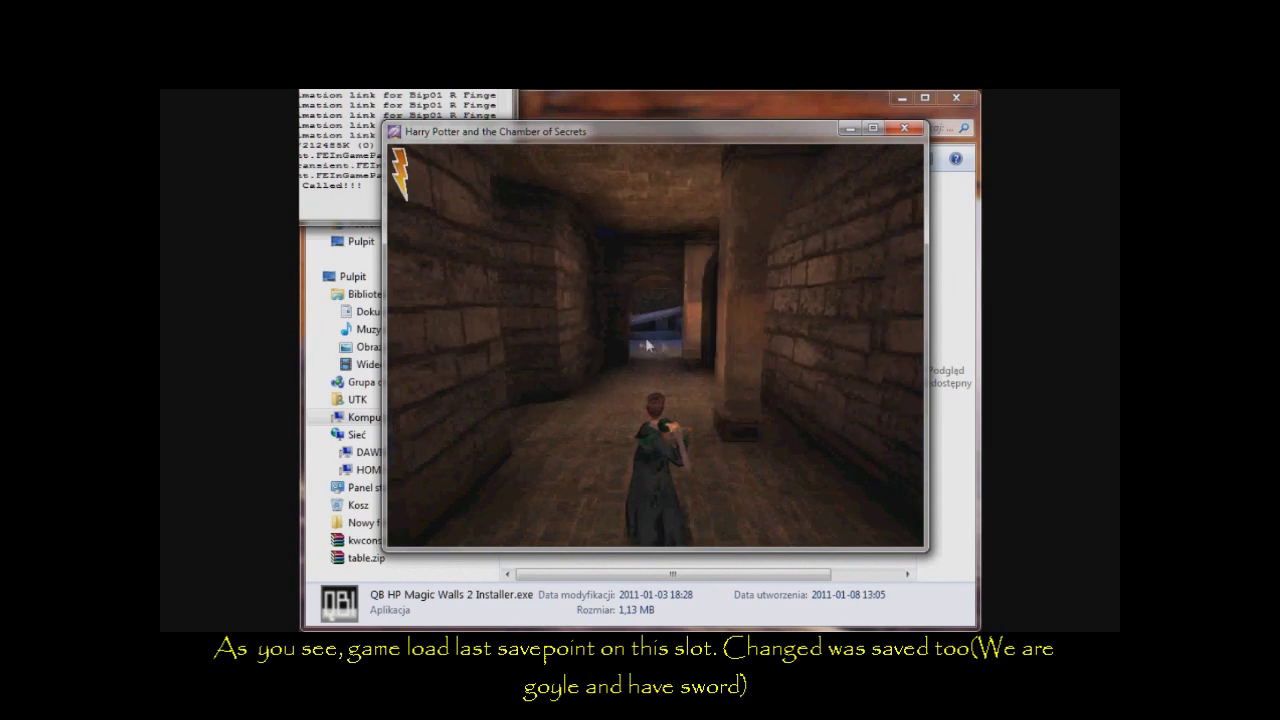
pyautogui.press('w')
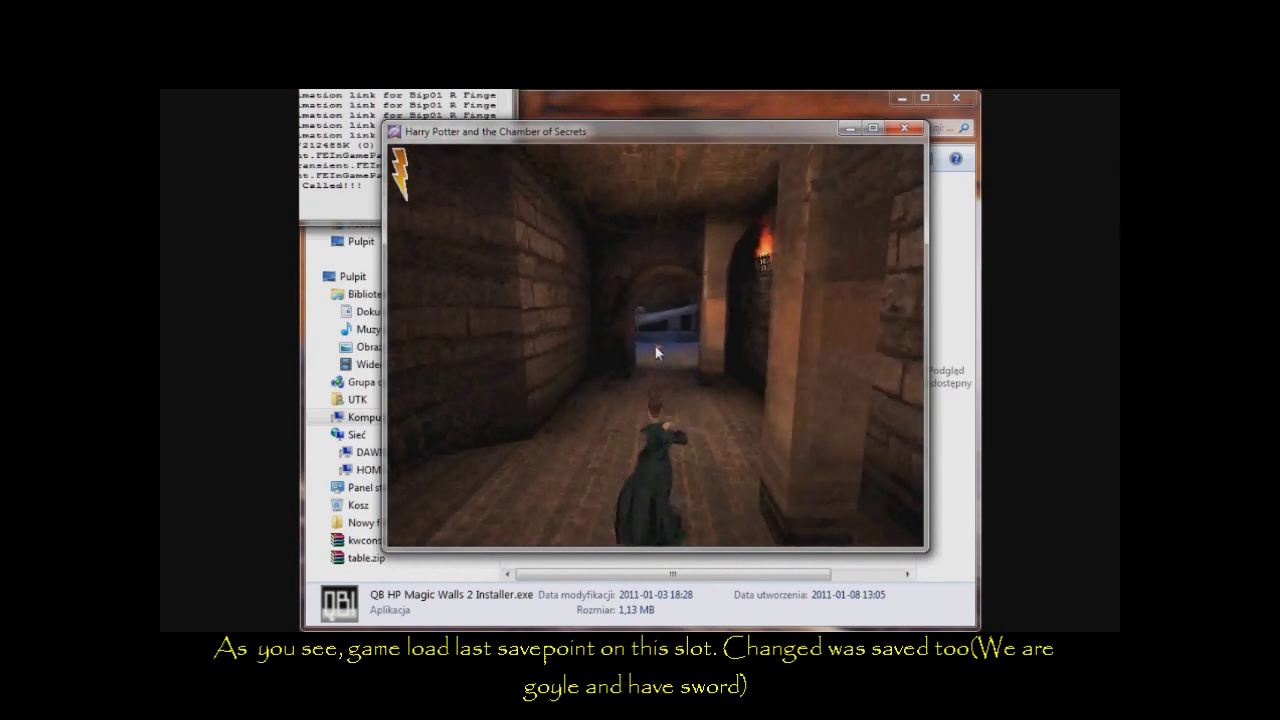
pyautogui.press('w')
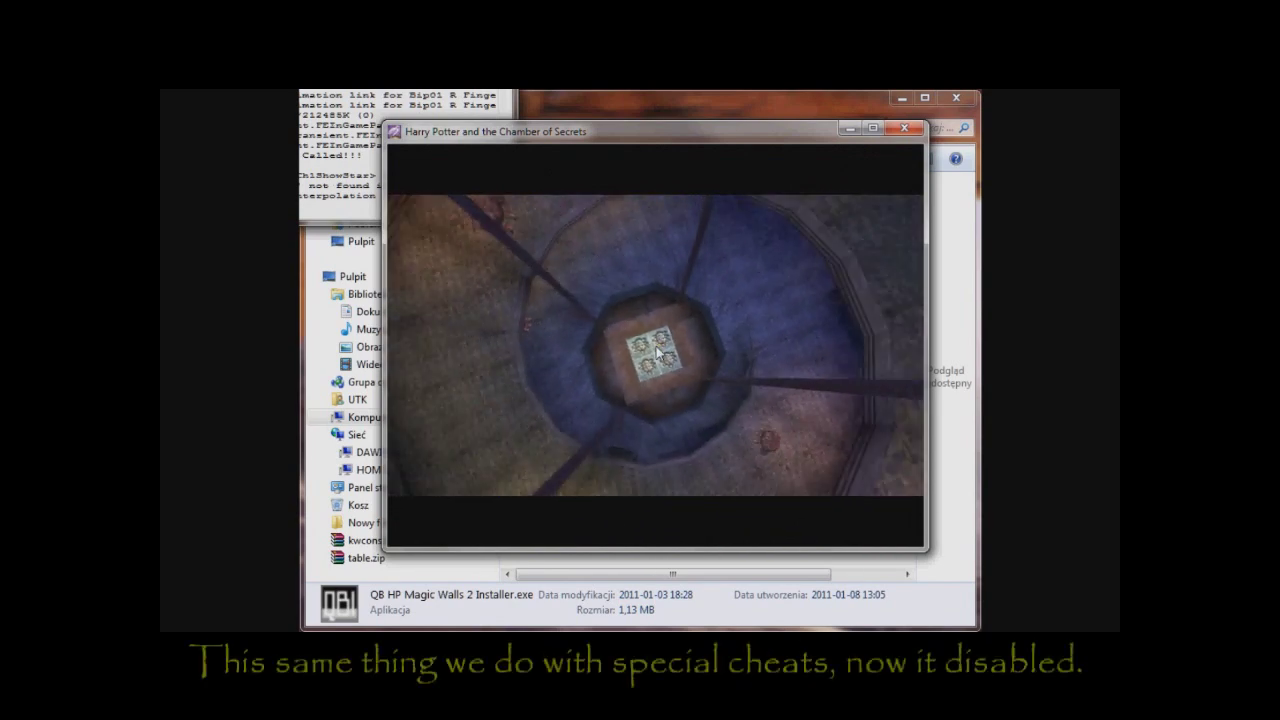
pyautogui.press('Escape')
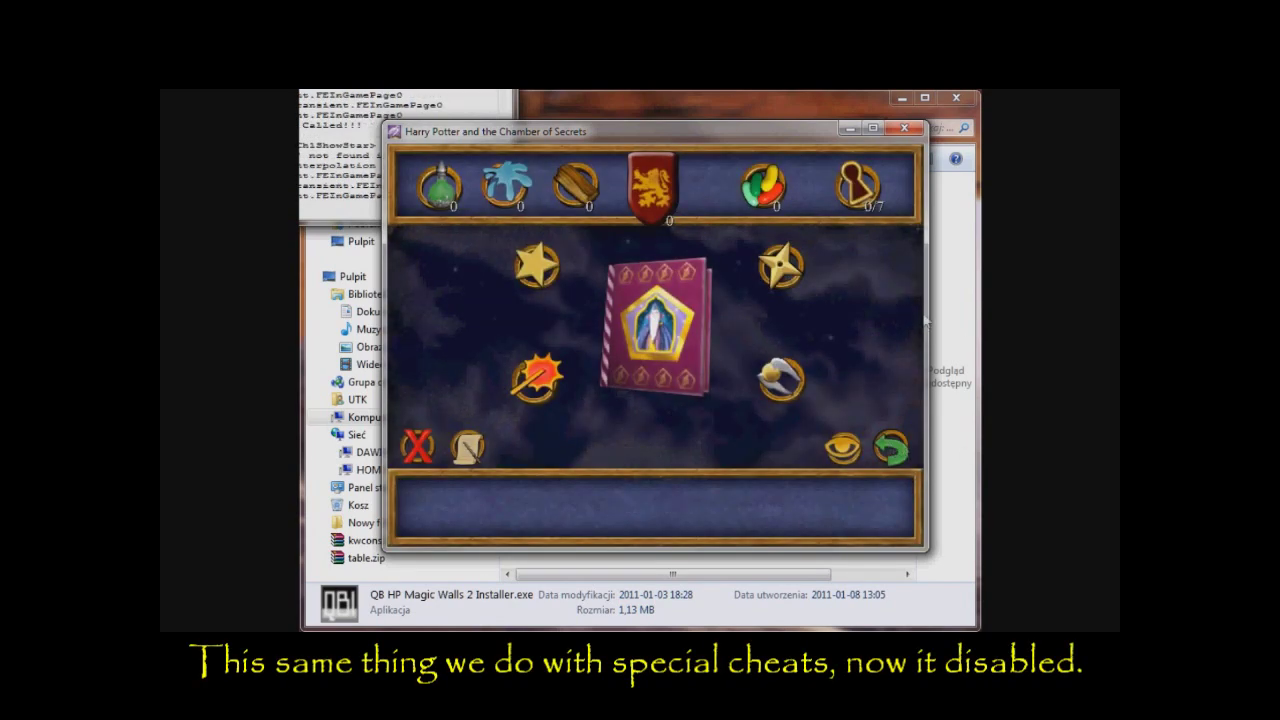
pyautogui.click(903, 130)
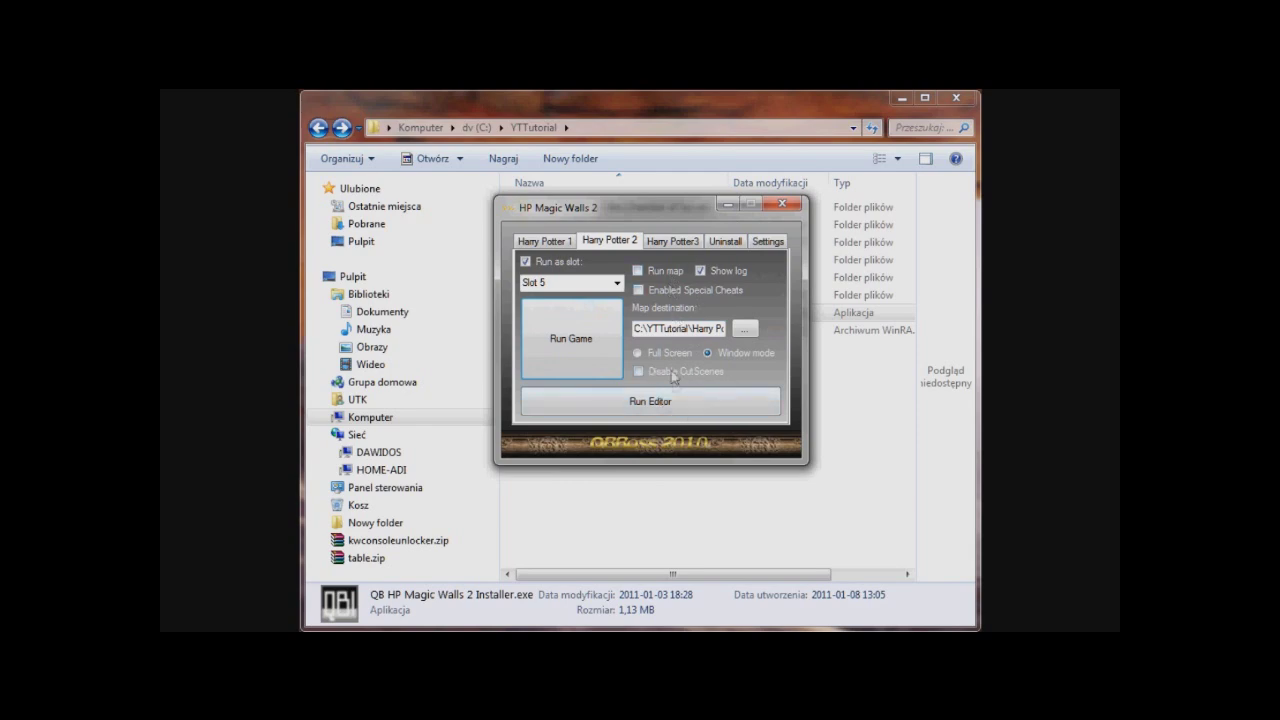
# Run the Harry Potter 3 editor, agree to install the patch, and answer No about already having Unreal Runtime to reach its download page
pyautogui.click(780, 243)
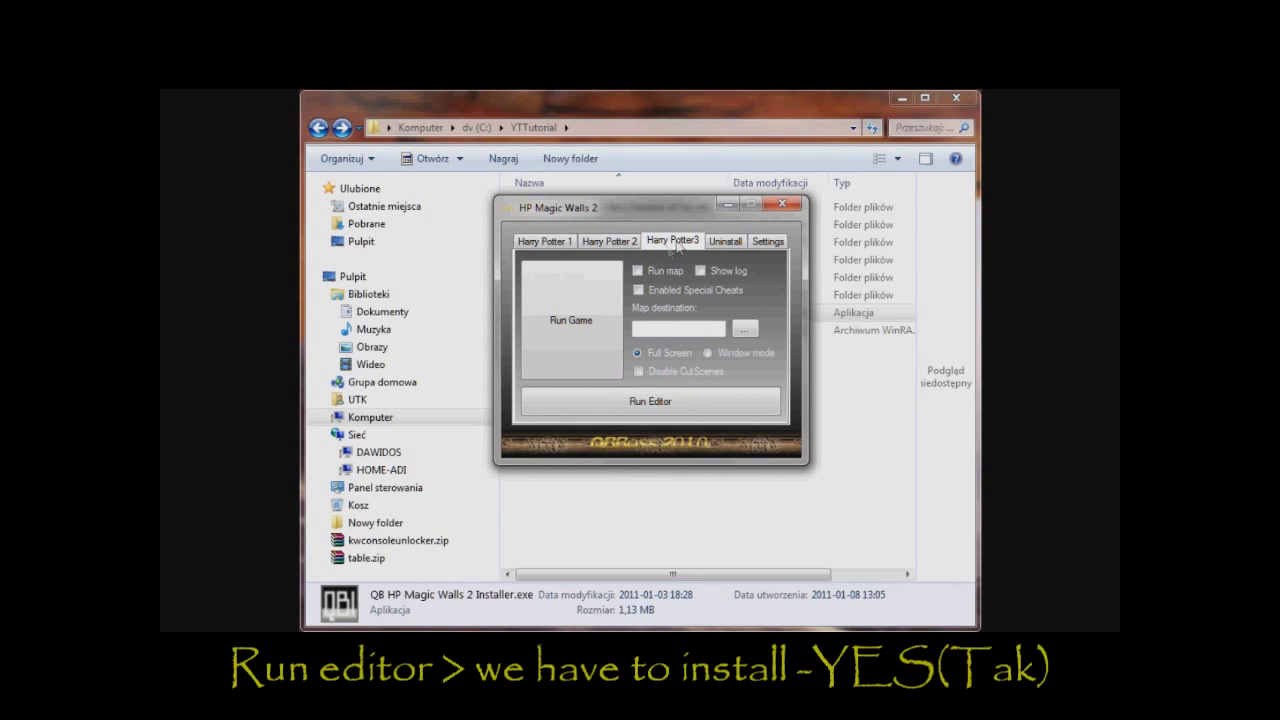
pyautogui.click(615, 400)
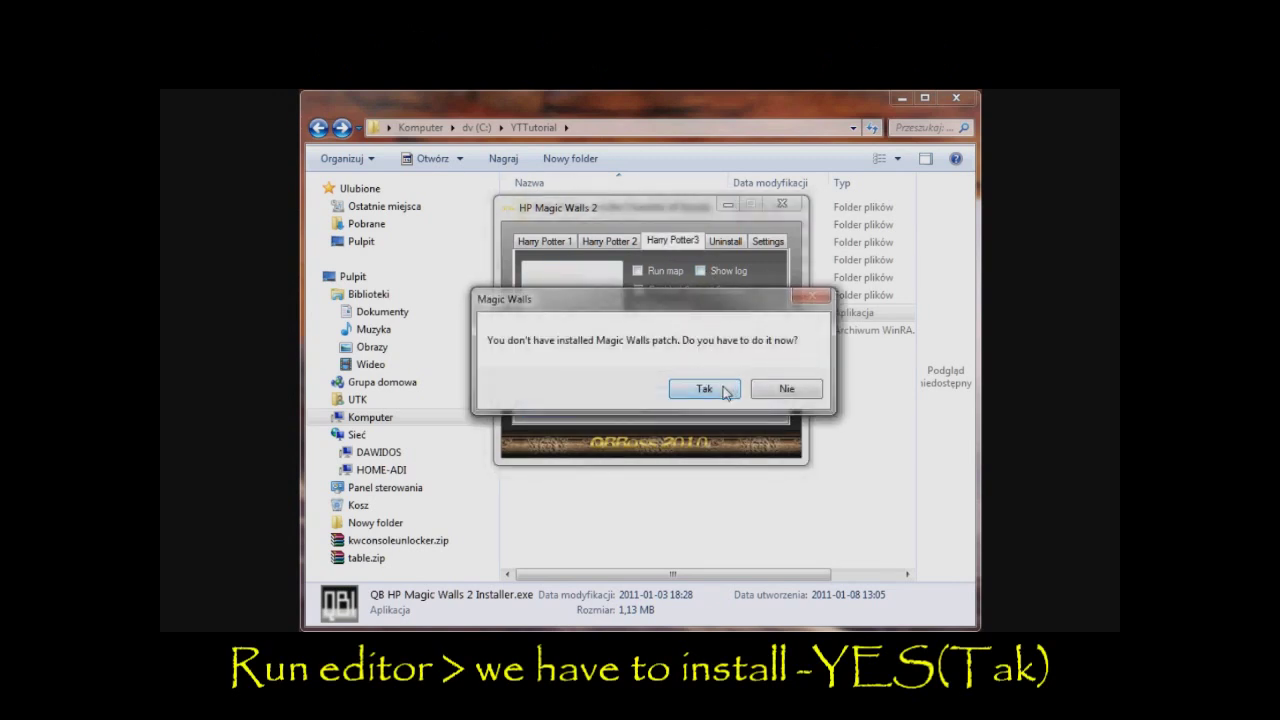
pyautogui.click(704, 389)
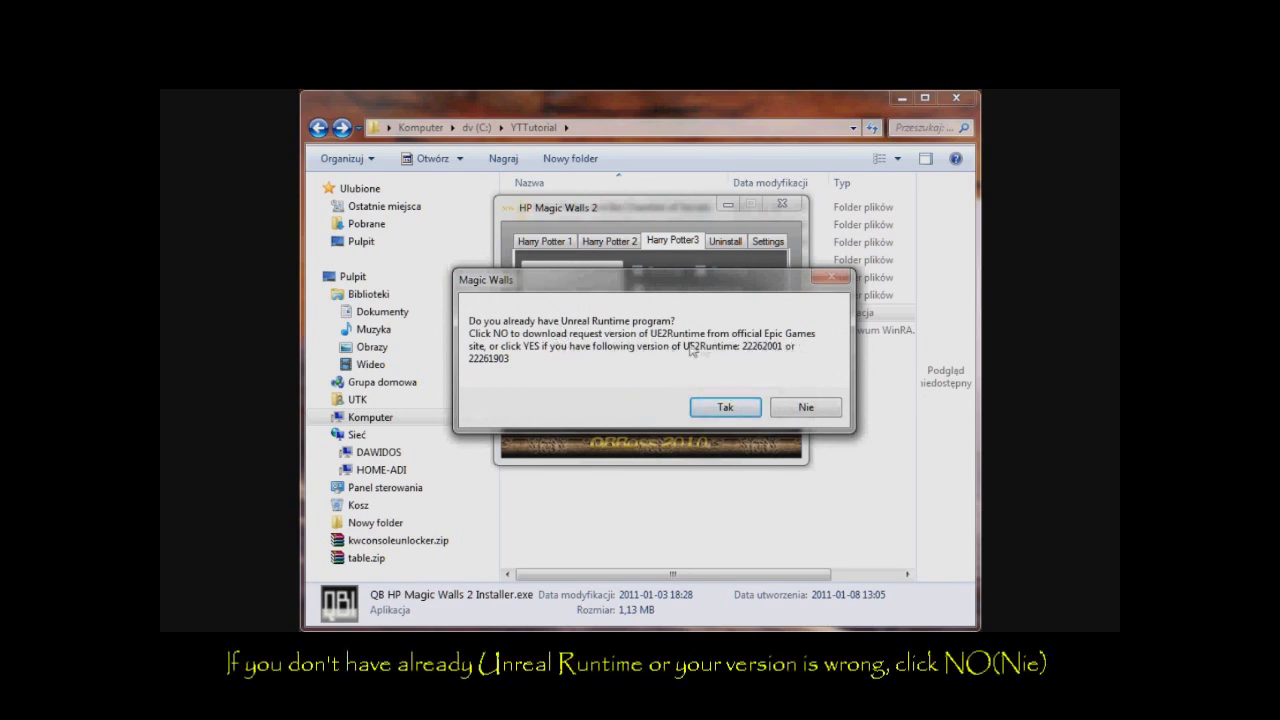
pyautogui.click(822, 410)
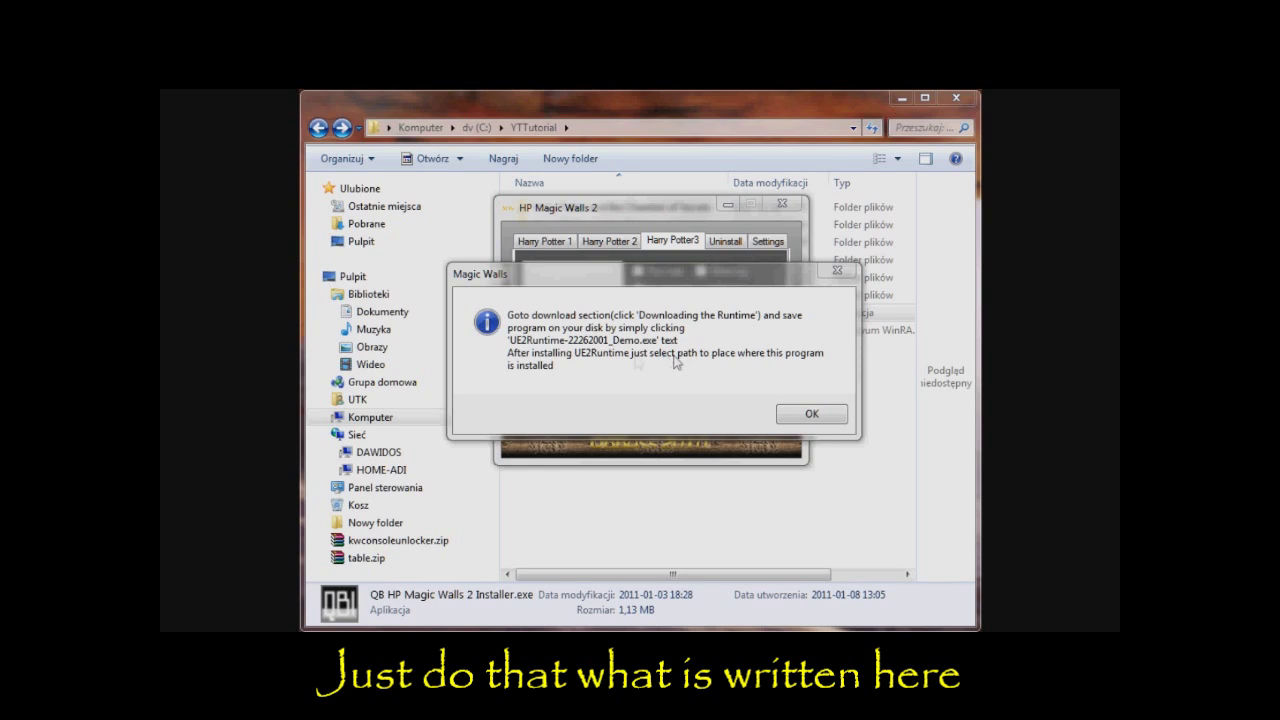
pyautogui.click(833, 420)
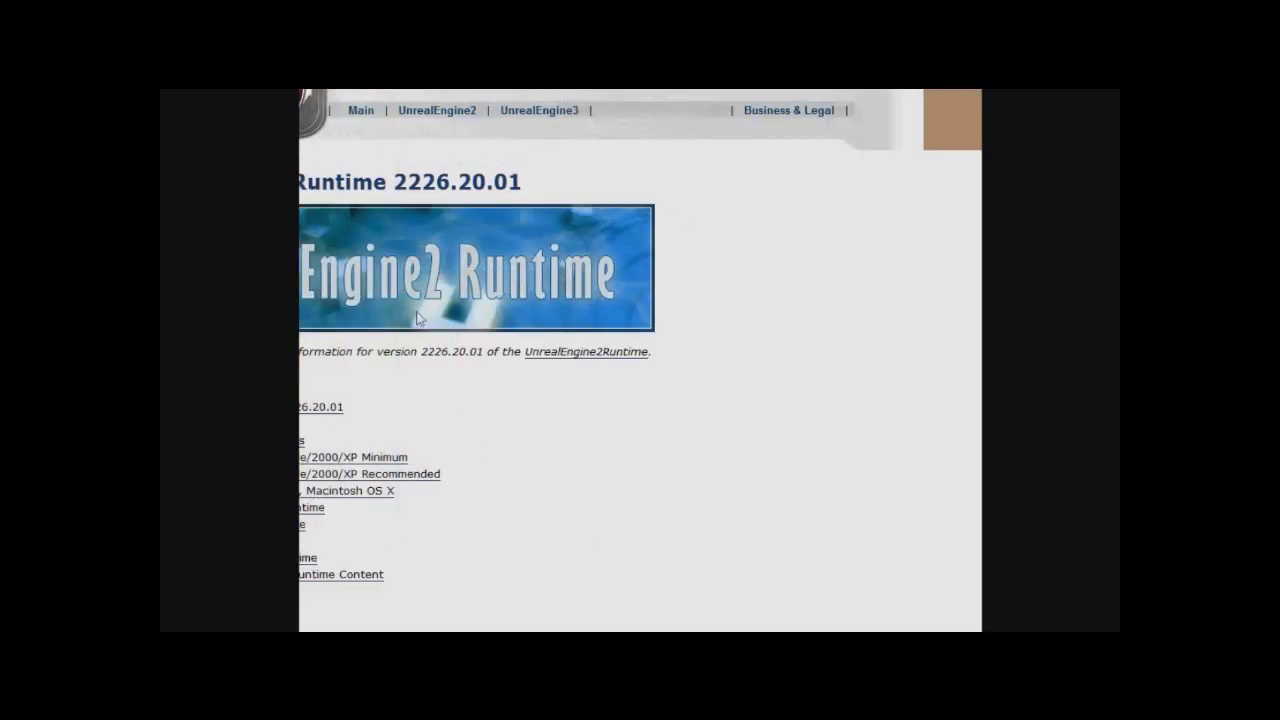
pyautogui.moveTo(306, 192); pyautogui.dragTo(557, 209)
pyautogui.click(644, 178)
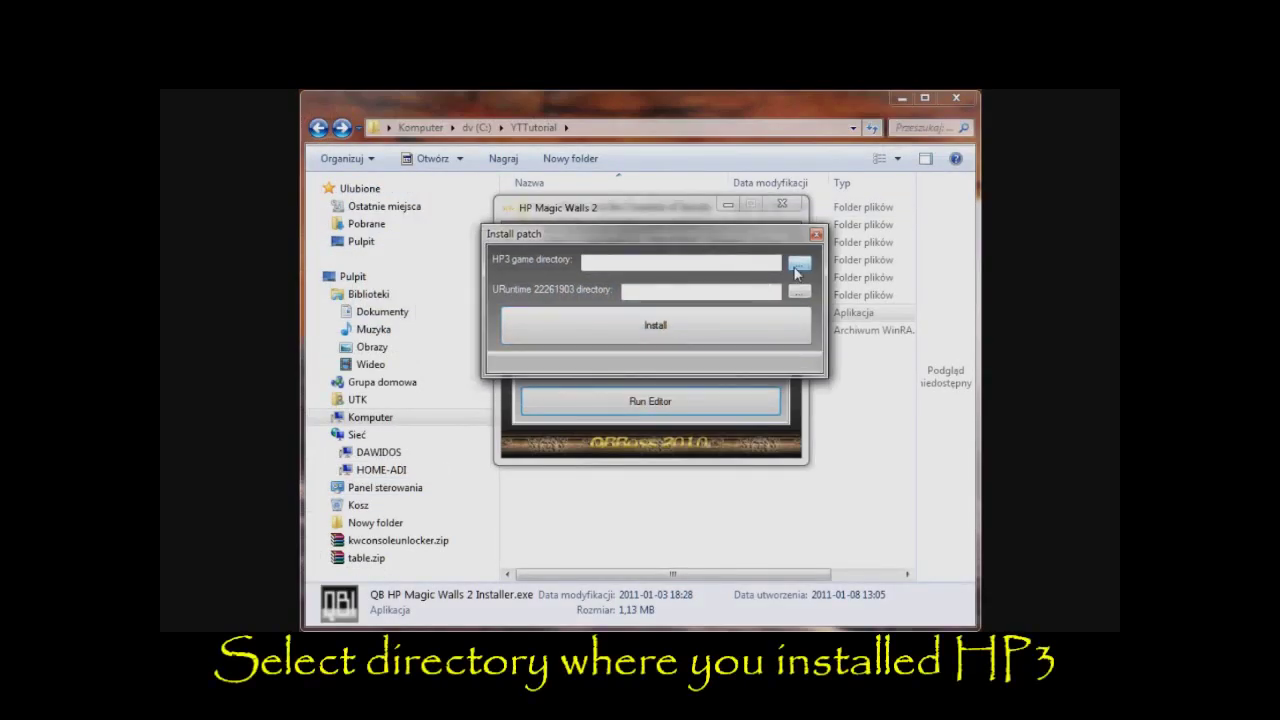
# Set the HP3 game directory to the Harry Potter and the Prisoner of Azkaban folder in C:\YTTutorial
pyautogui.click(798, 264)
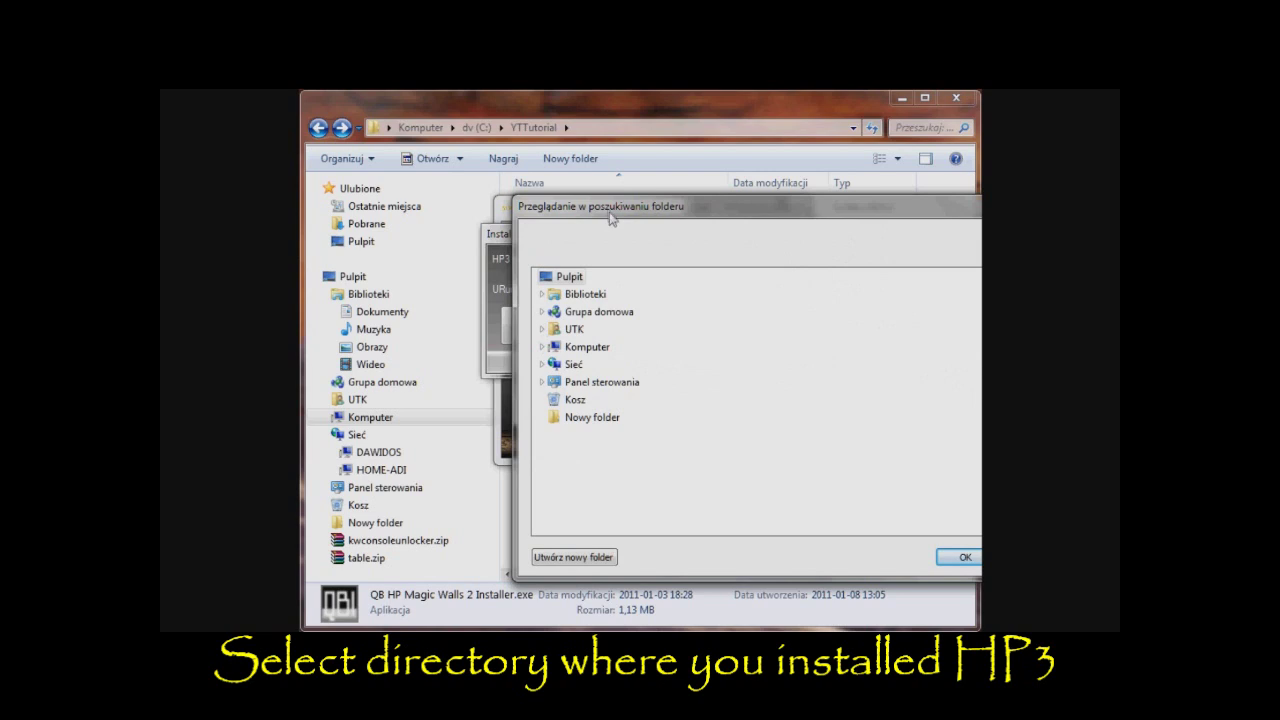
pyautogui.click(437, 316)
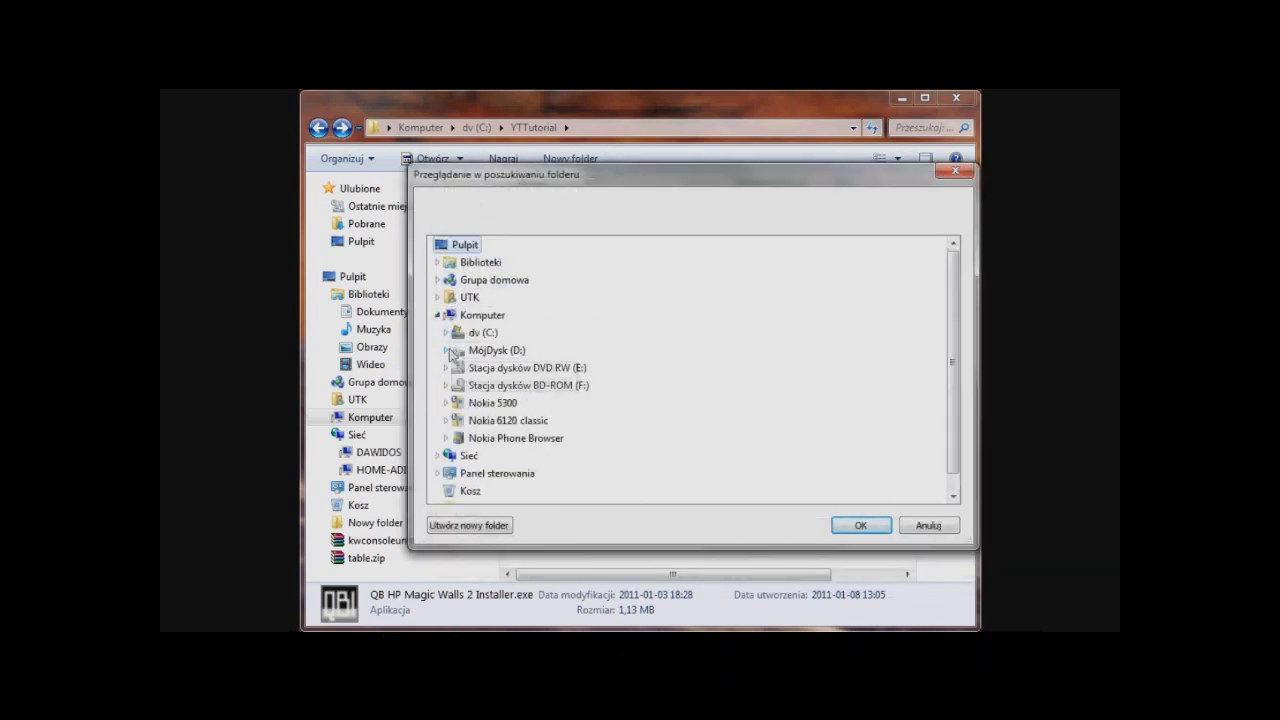
pyautogui.click(446, 332)
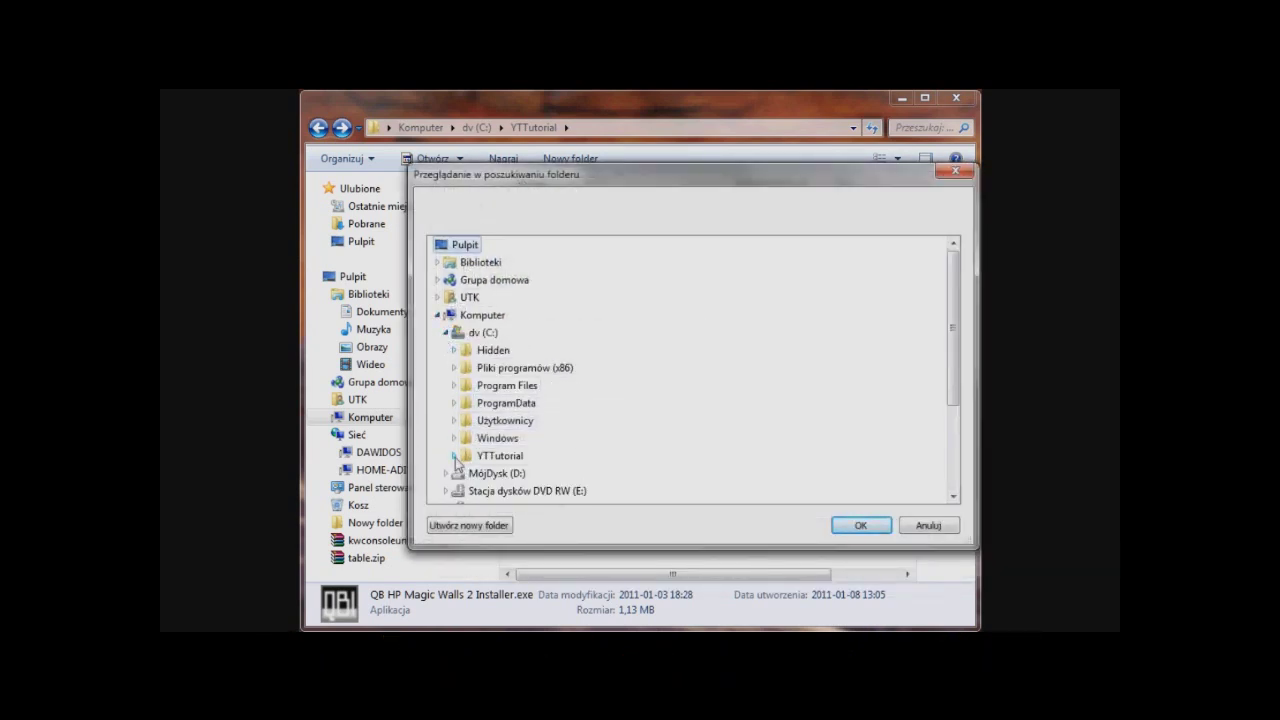
pyautogui.click(455, 455)
pyautogui.click(608, 424)
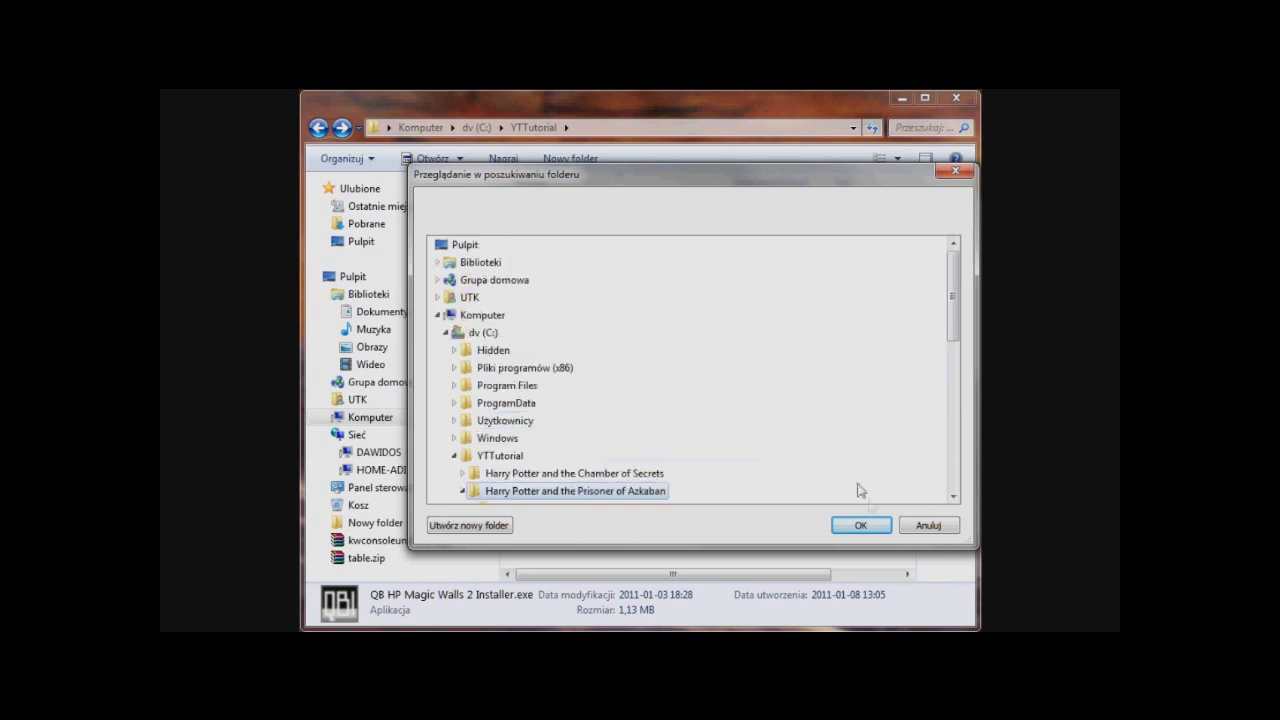
pyautogui.click(878, 527)
pyautogui.moveTo(694, 236); pyautogui.dragTo(639, 236)
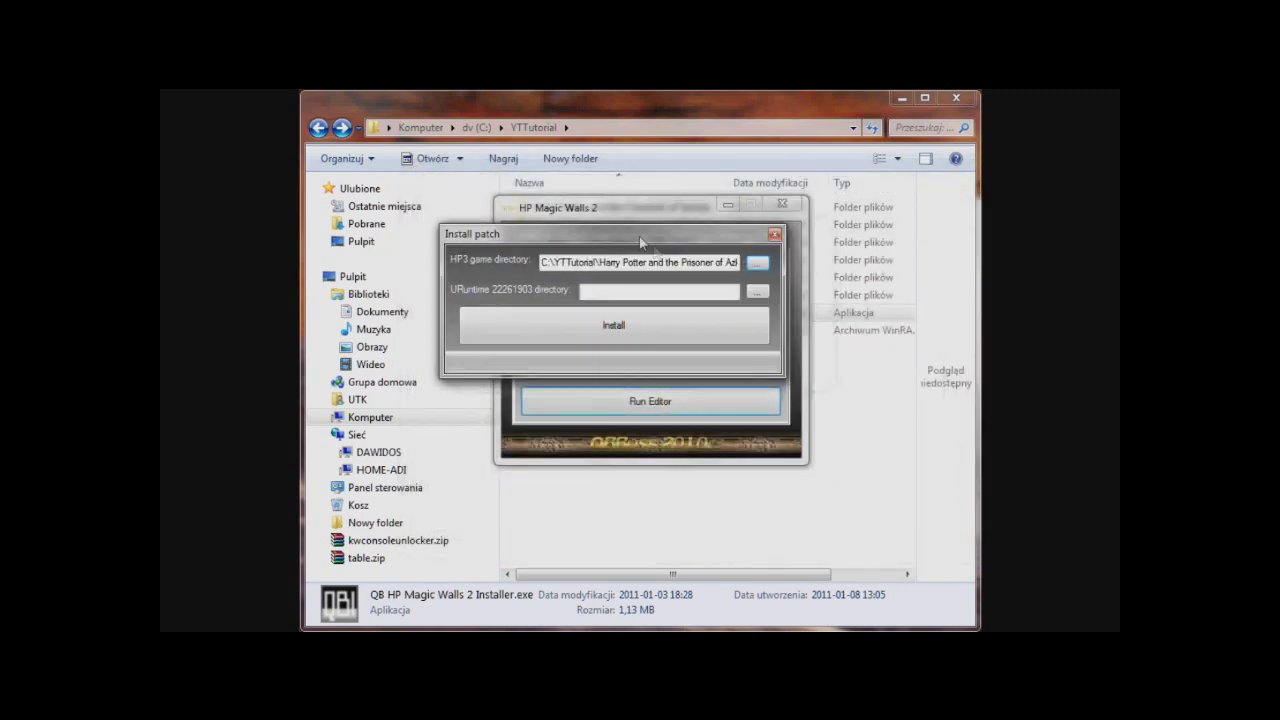
# Set the URuntime directory to C:\YTTutorial\UnrealEngine2Runtime and install the Harry Potter 3 patch
pyautogui.click(756, 292)
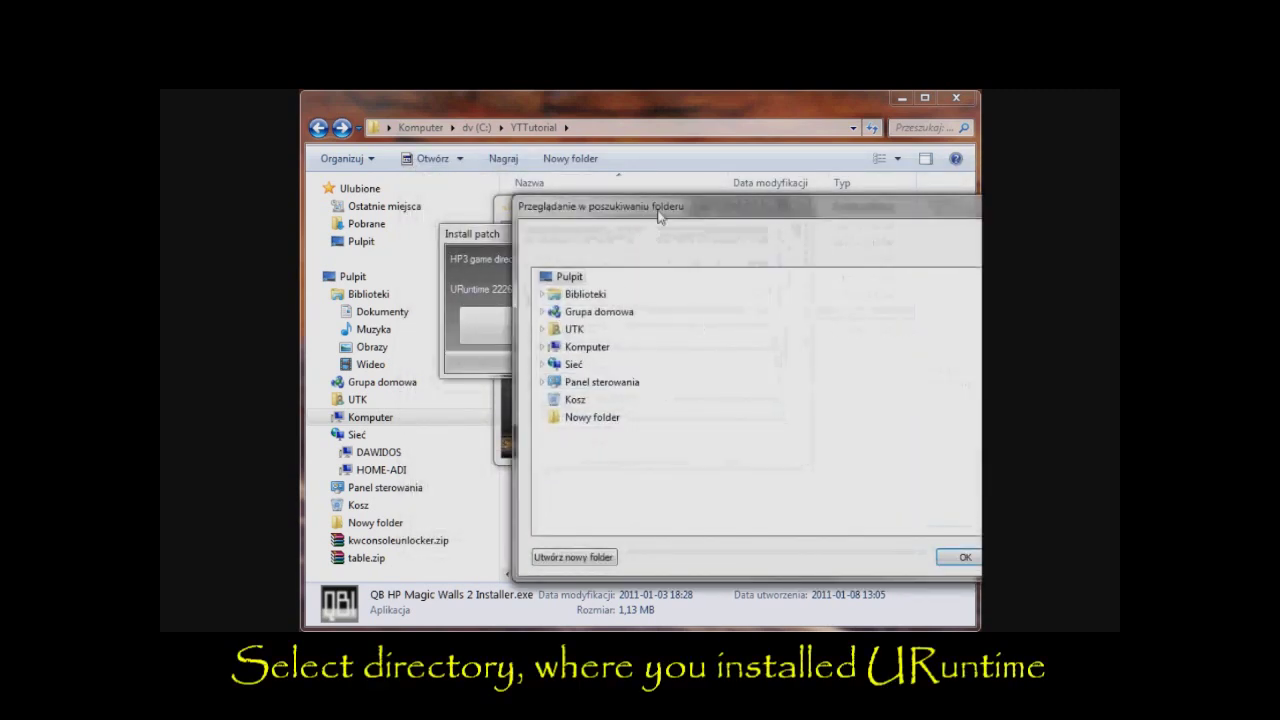
pyautogui.moveTo(658, 218); pyautogui.dragTo(491, 180)
pyautogui.click(373, 311)
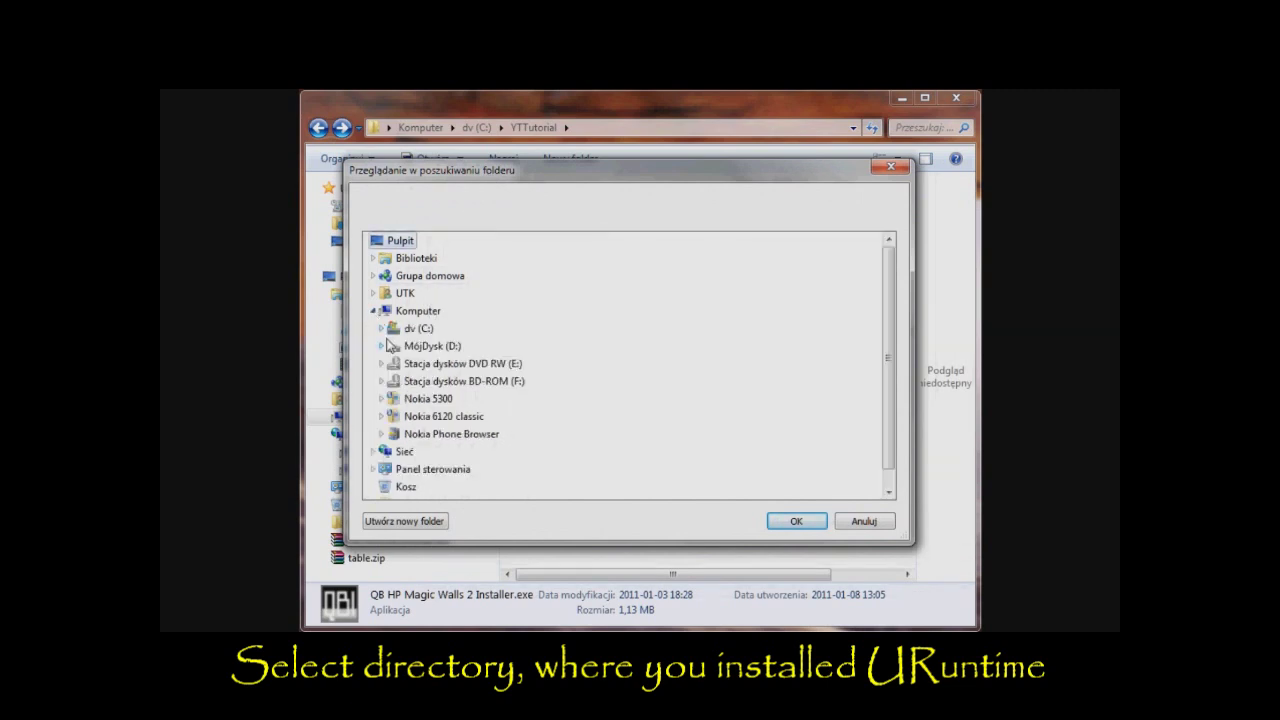
pyautogui.click(381, 328)
pyautogui.click(390, 451)
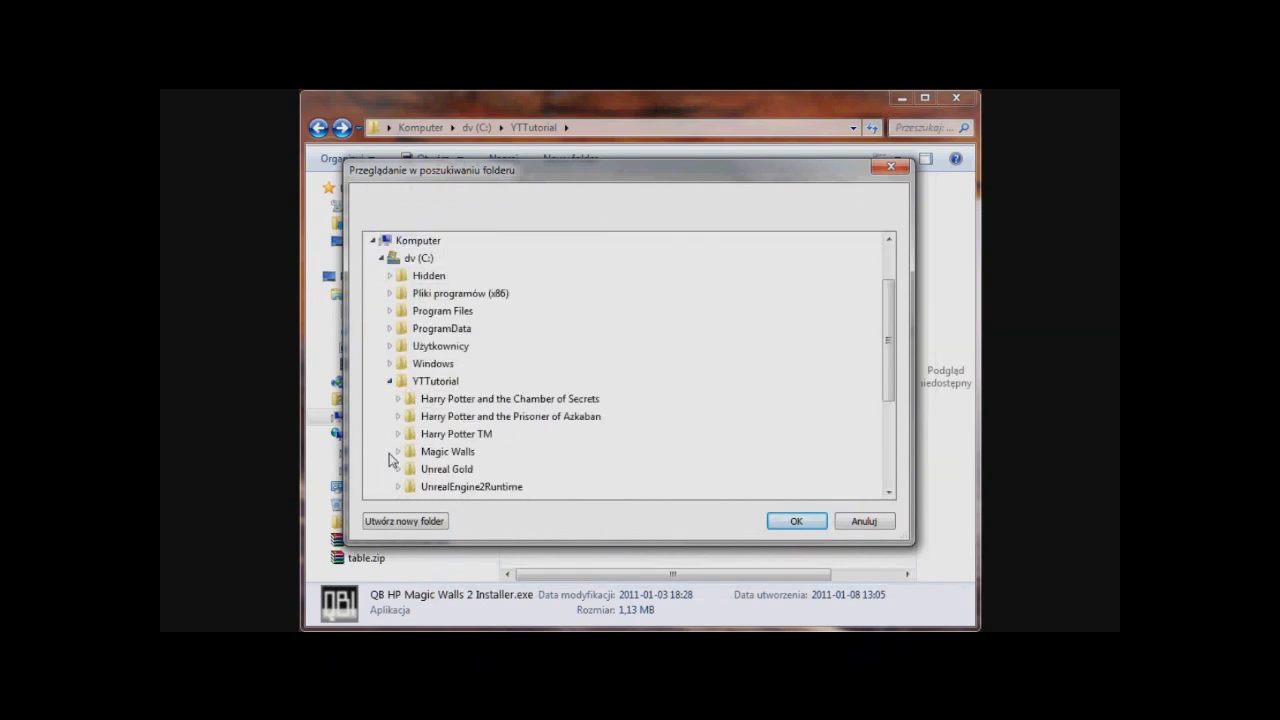
pyautogui.click(489, 487)
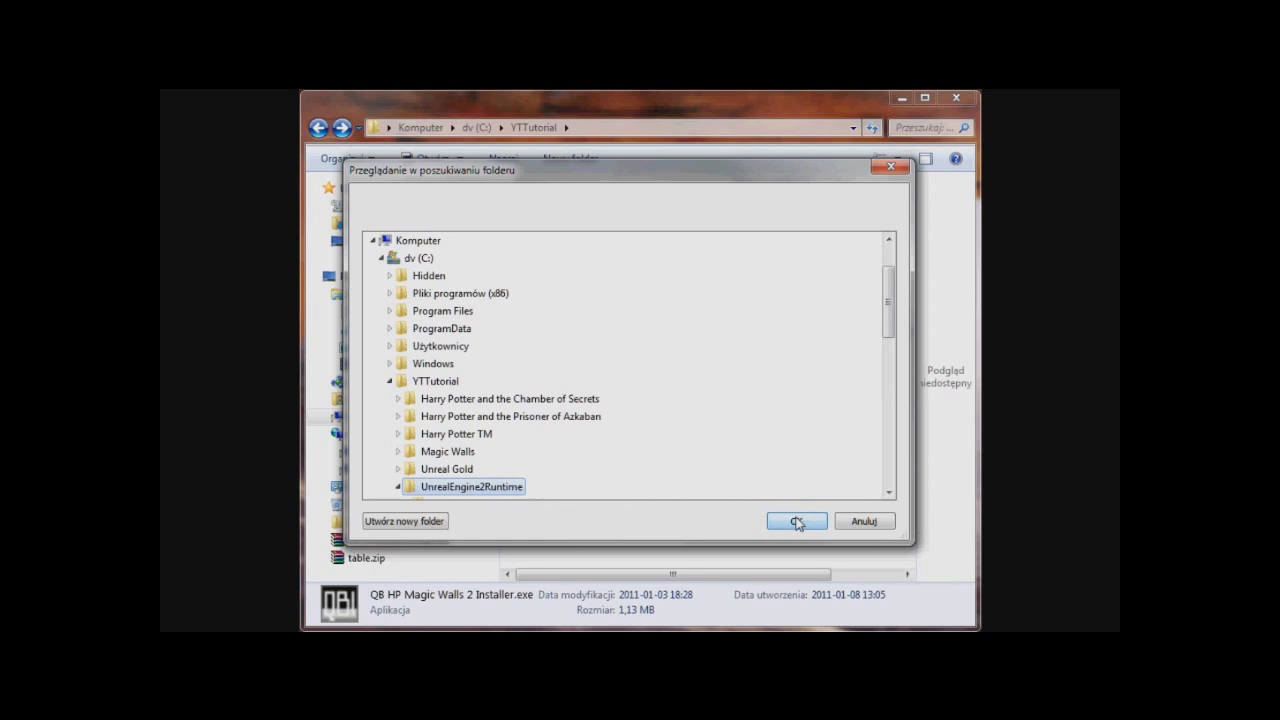
pyautogui.click(797, 521)
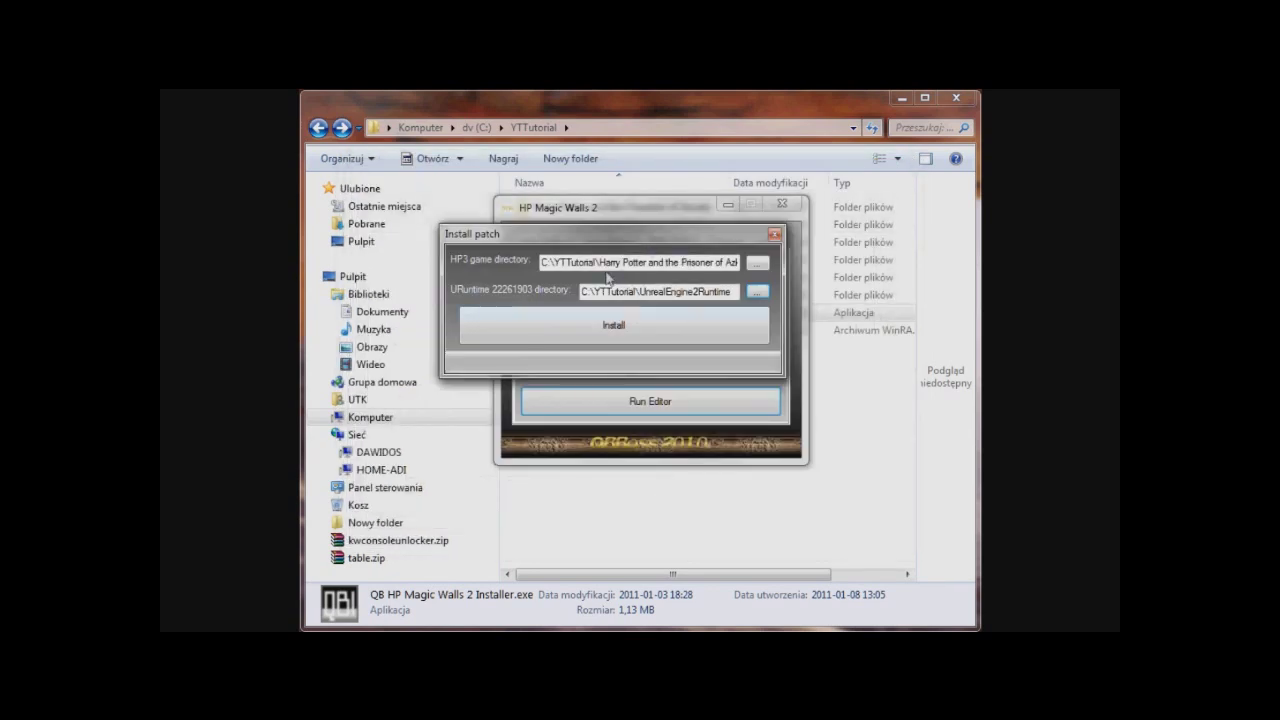
pyautogui.click(637, 340)
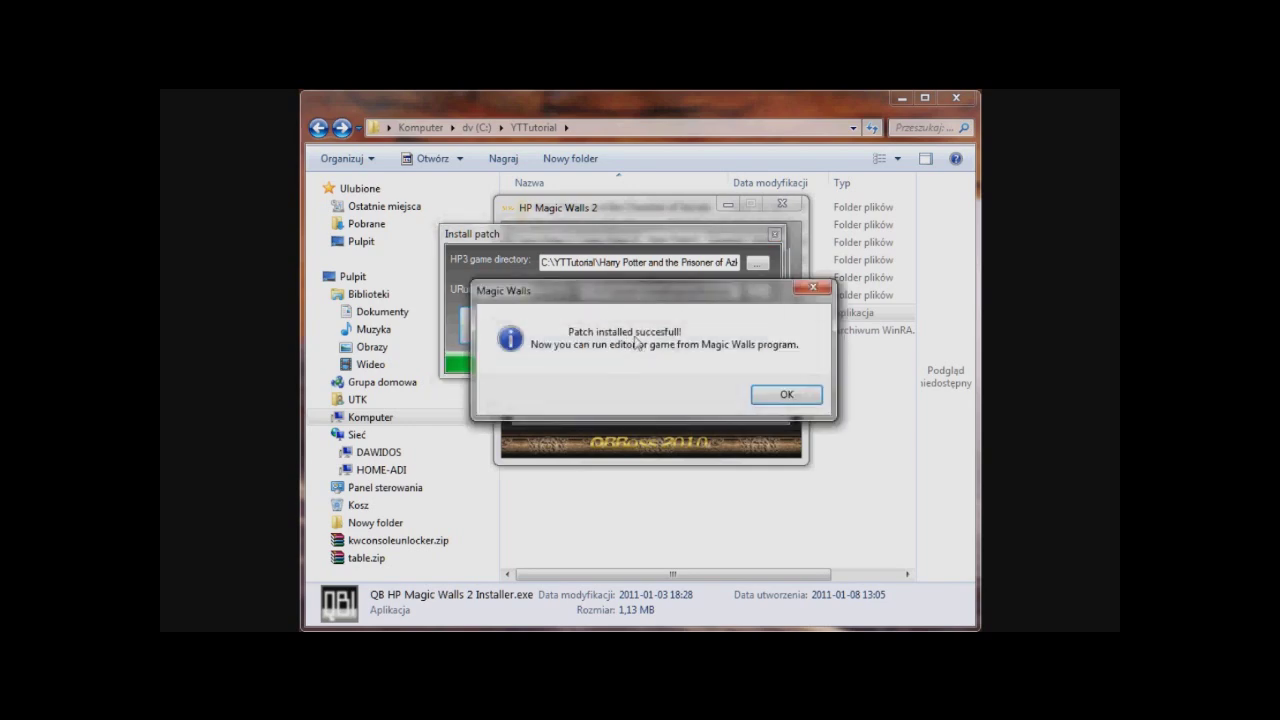
pyautogui.click(786, 394)
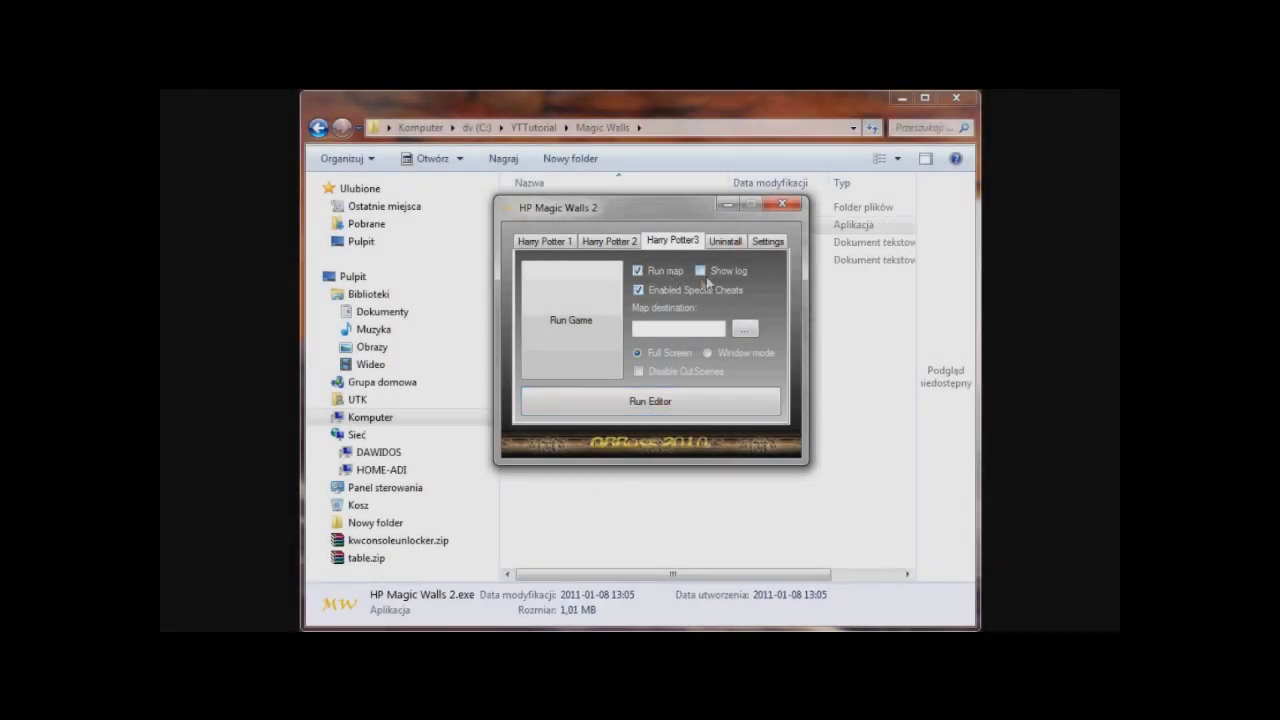
# Enable Show log for Harry Potter 3, choose HP3_BeanBonus.unr as the map, and select window mode
pyautogui.click(722, 270)
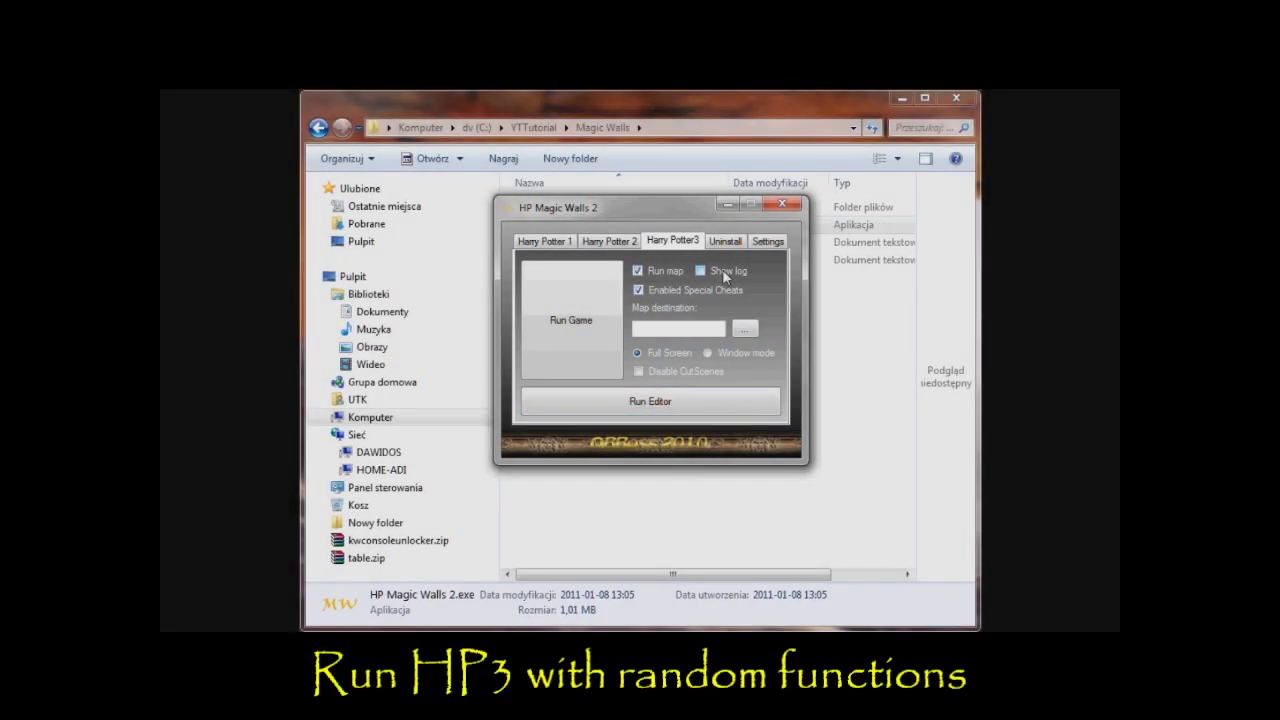
pyautogui.click(745, 330)
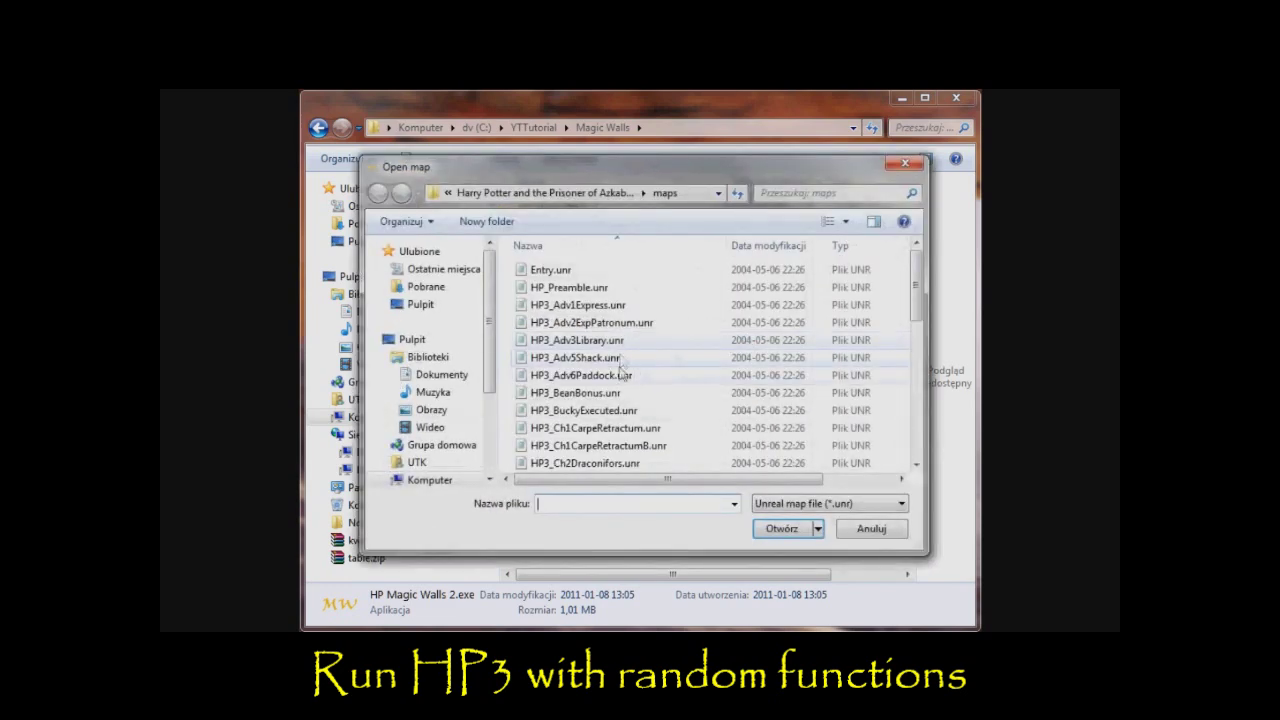
pyautogui.click(560, 393)
pyautogui.click(780, 528)
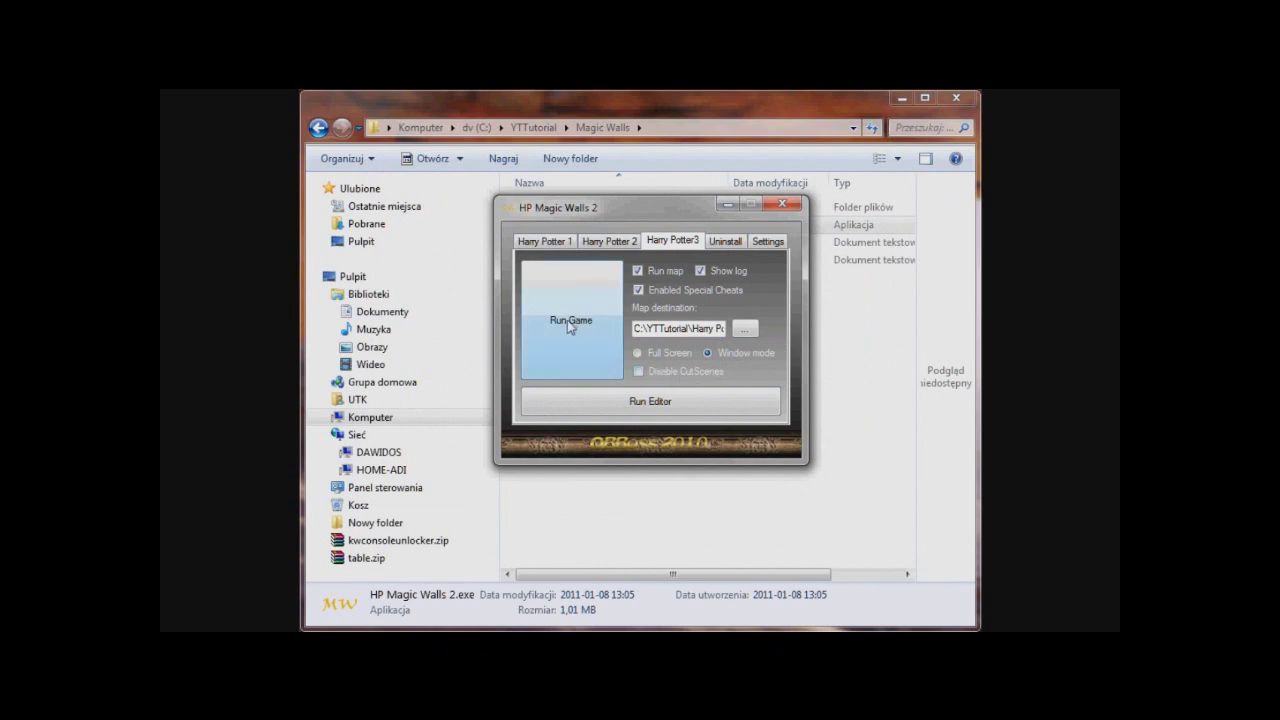
pyautogui.moveTo(615, 200); pyautogui.dragTo(613, 258)
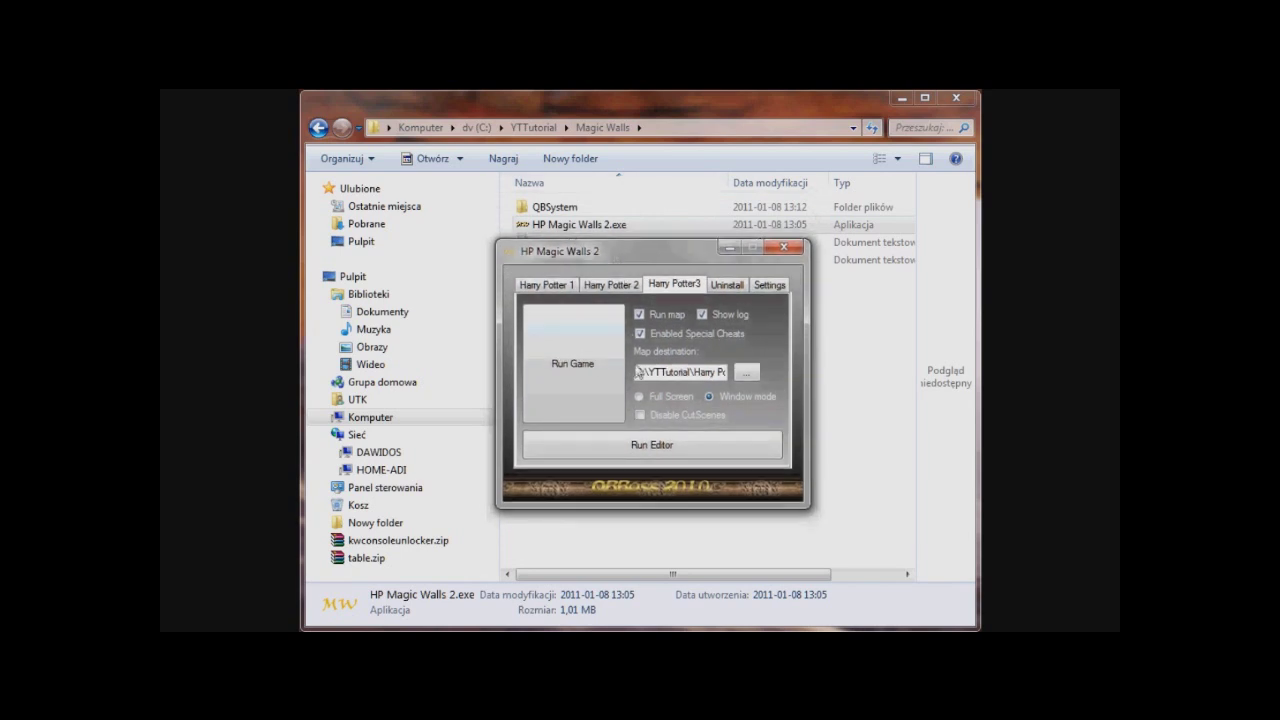
# Run the Harry Potter 3 game with the chosen map and move its game window fully into view
pyautogui.moveTo(613, 267); pyautogui.dragTo(606, 258)
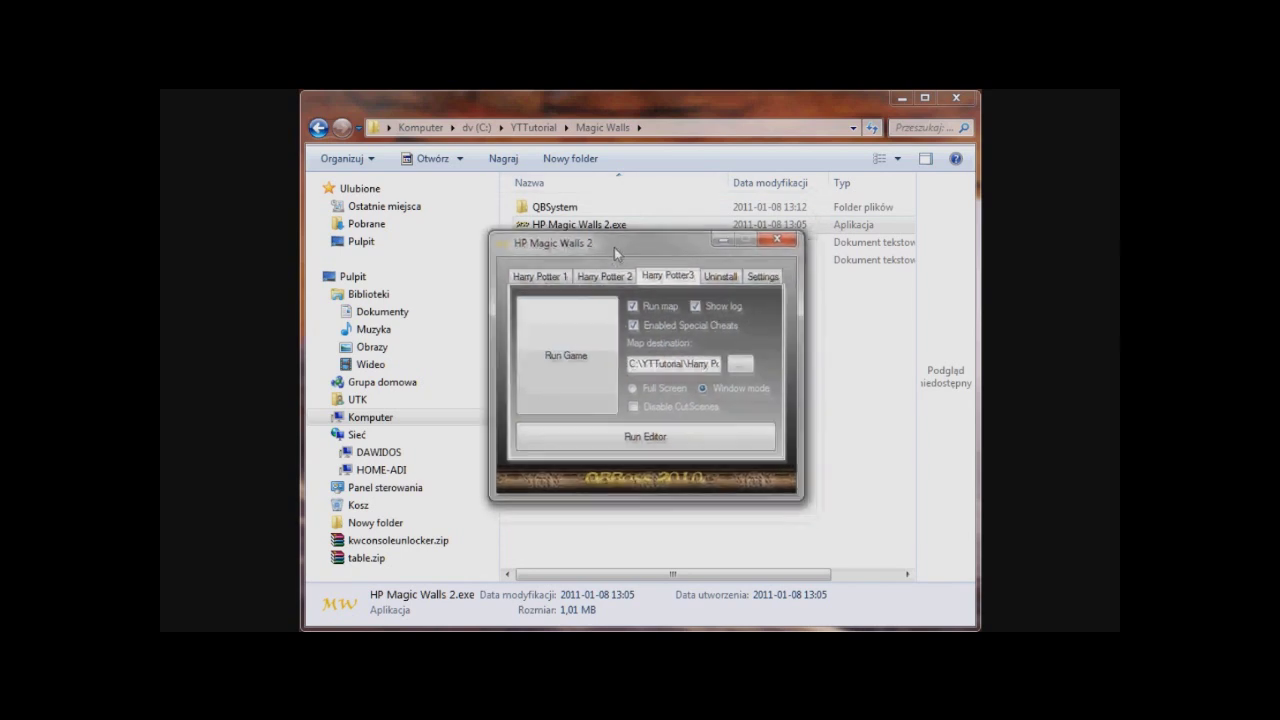
pyautogui.click(565, 358)
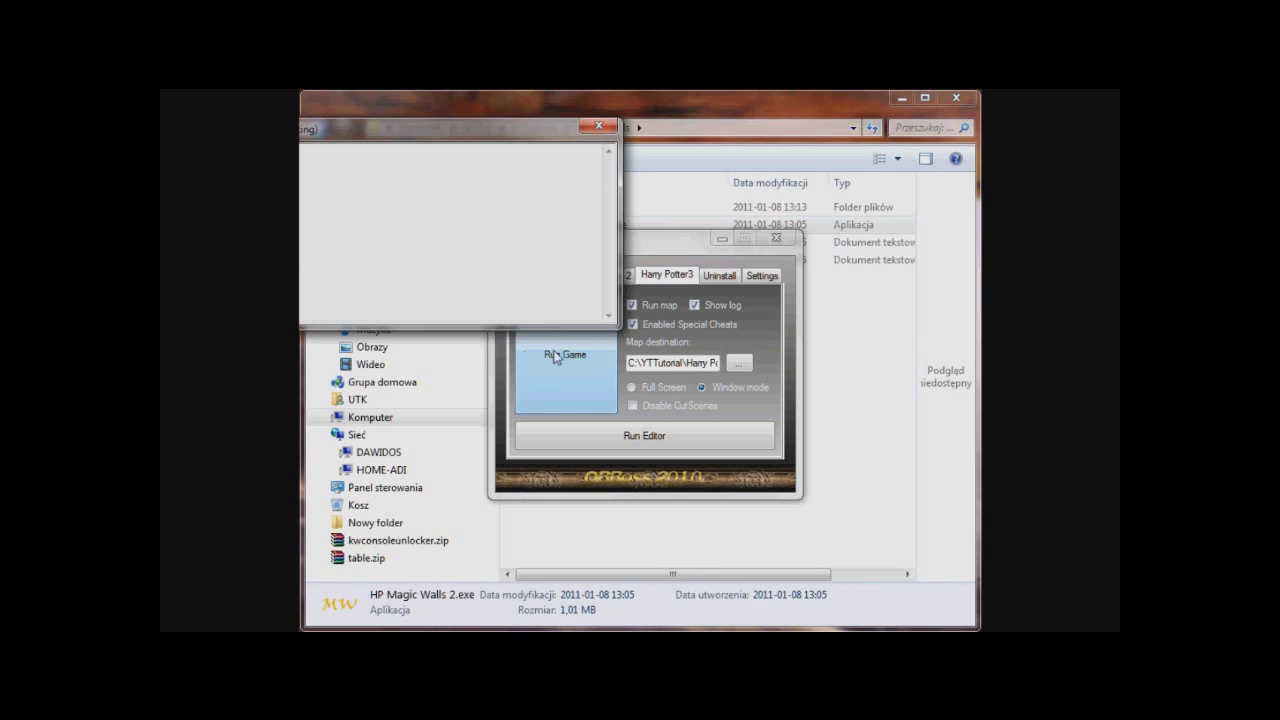
pyautogui.click(557, 362)
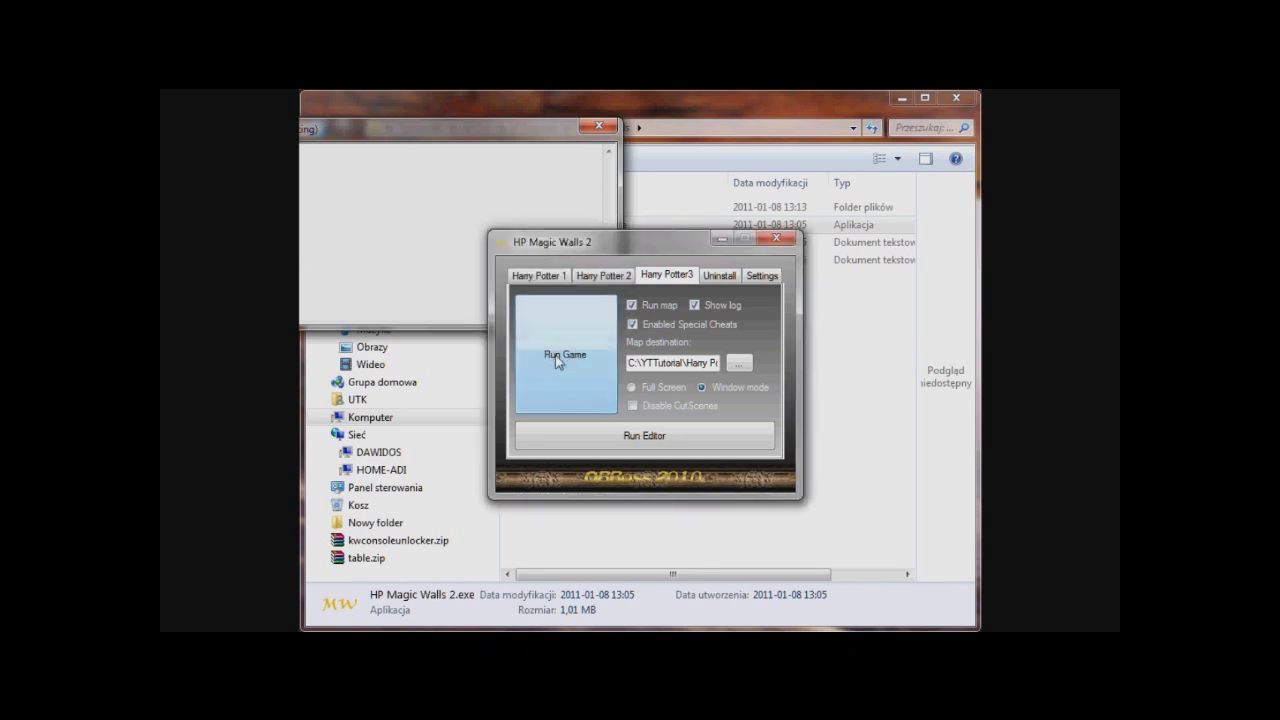
pyautogui.click(561, 370)
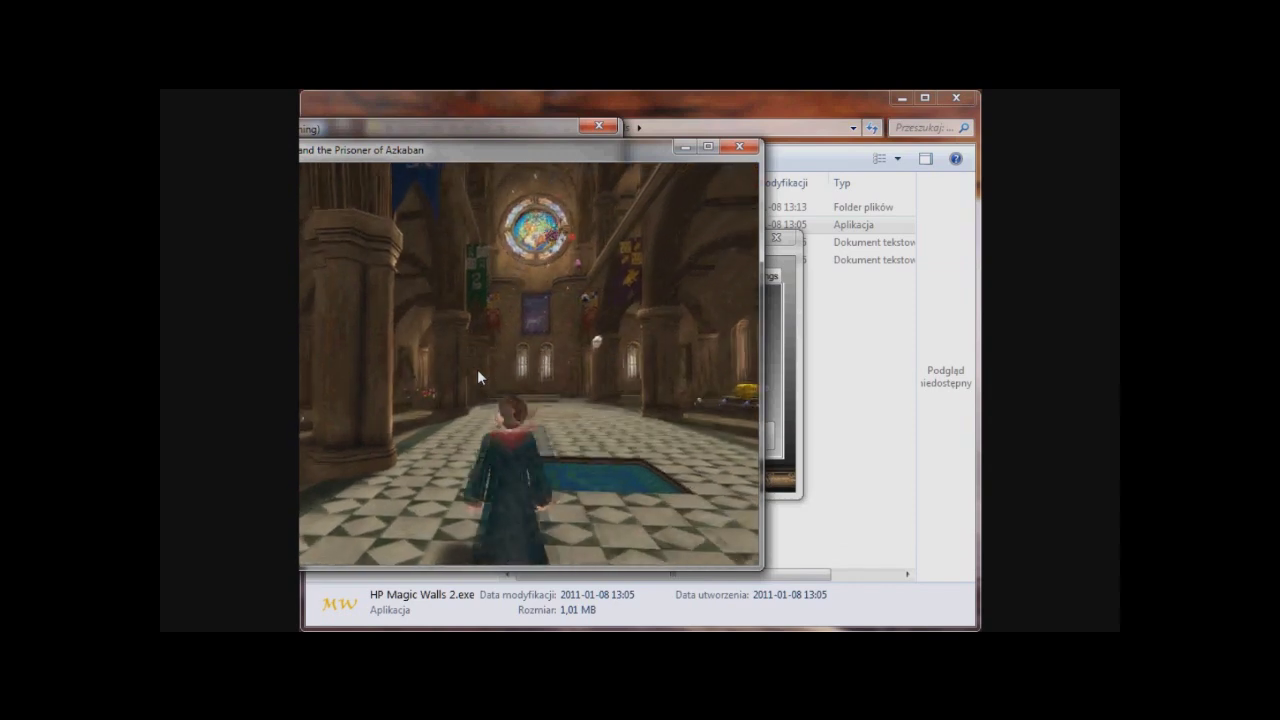
pyautogui.press('Escape')
pyautogui.moveTo(568, 148); pyautogui.dragTo(715, 186)
pyautogui.press('Escape')
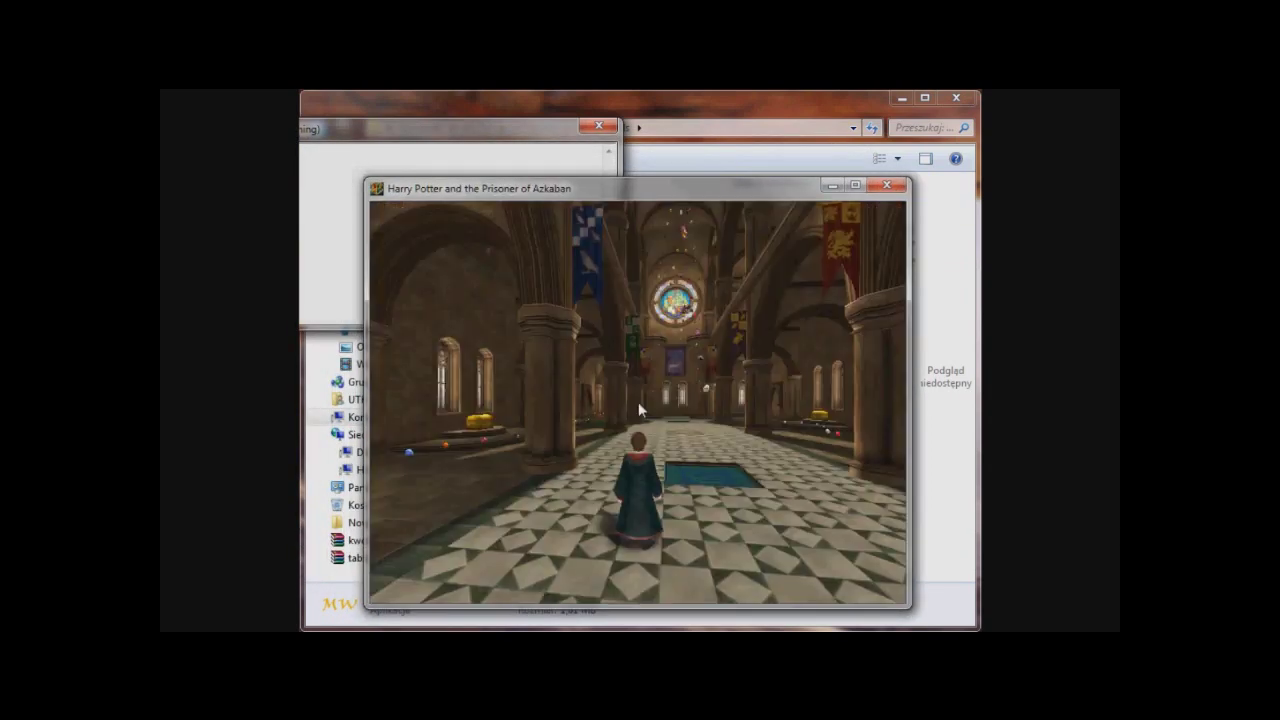
# Fly through the castle hall and its walls in ghost mode, then return to Harry
pyautogui.press('Up')
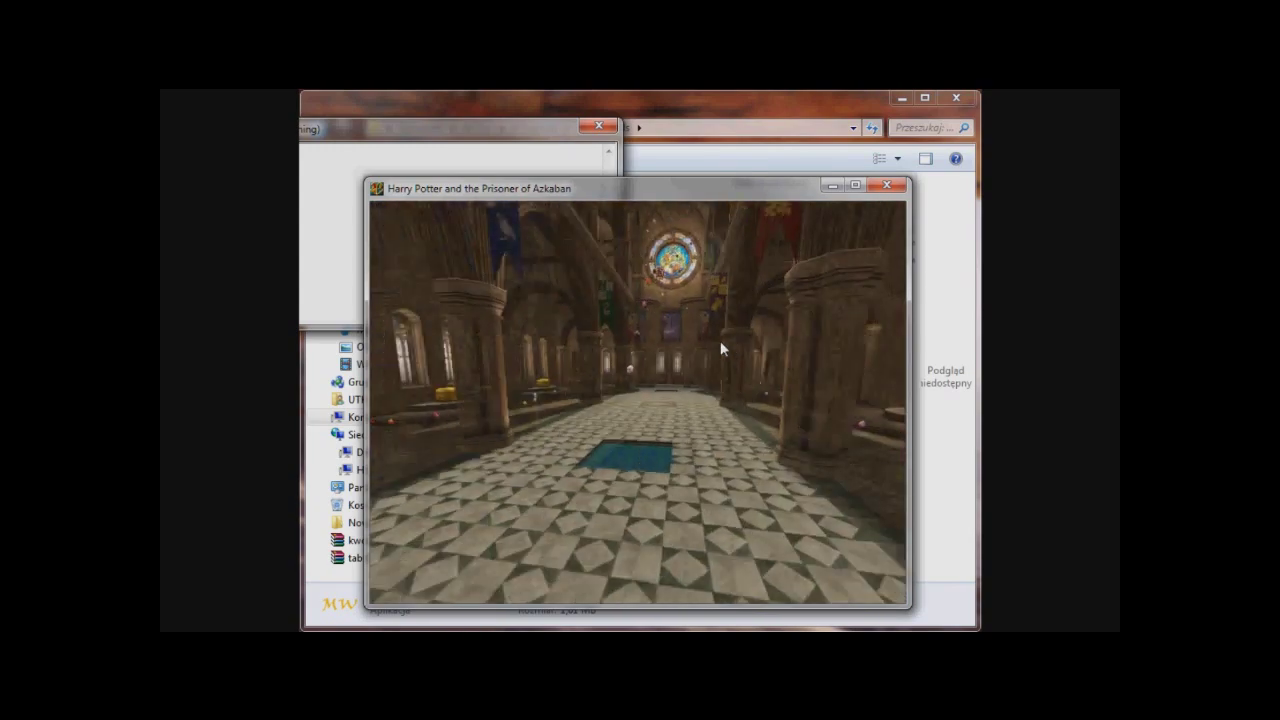
pyautogui.press('Up')
pyautogui.press('Up')
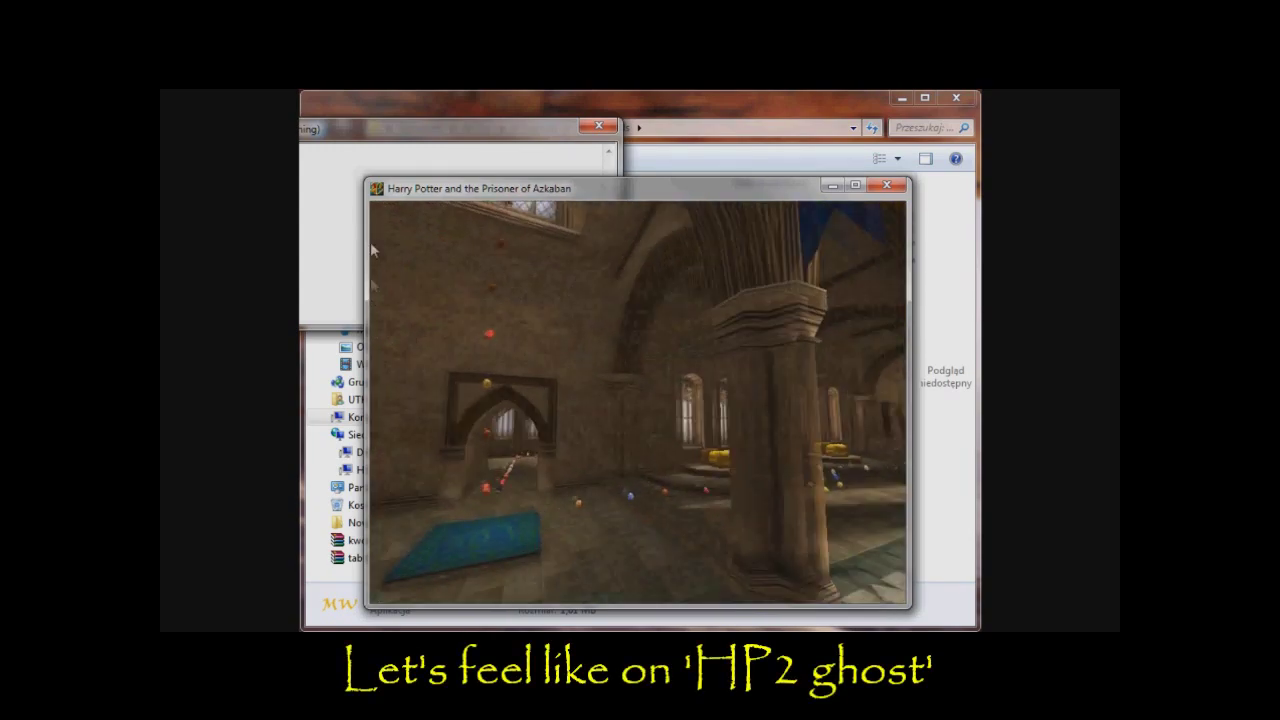
pyautogui.press('Up')
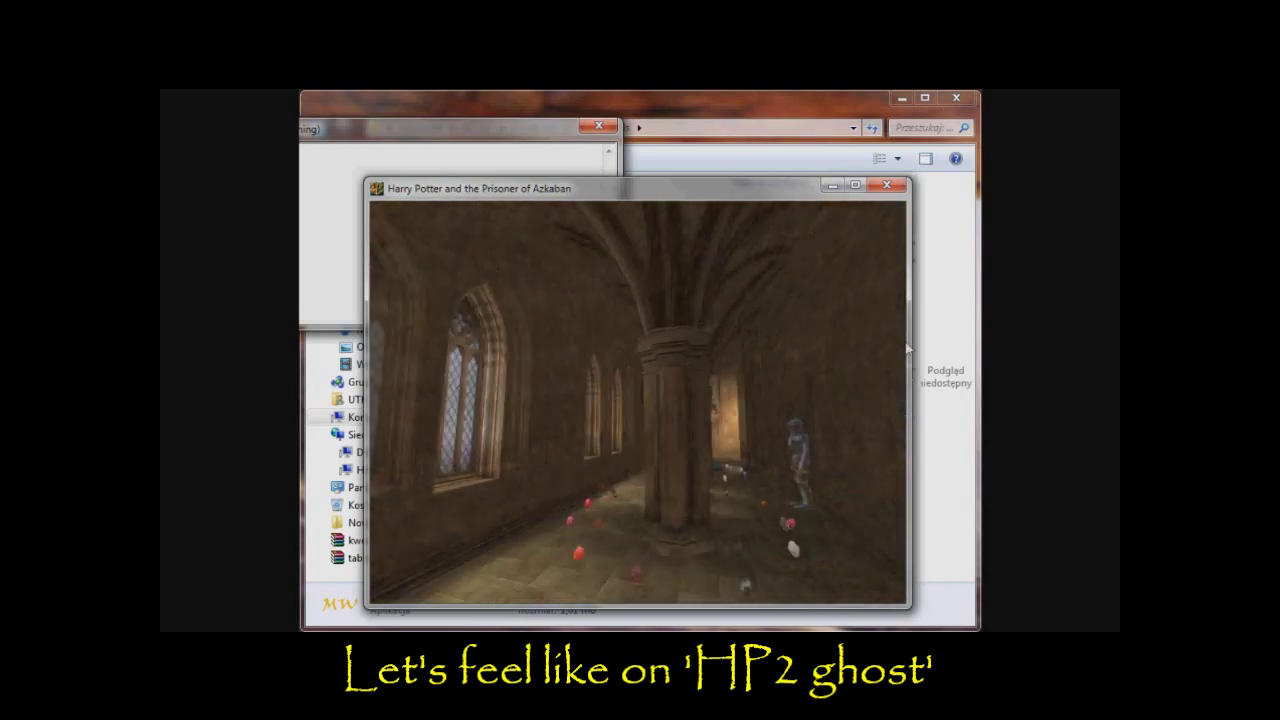
pyautogui.press('Up')
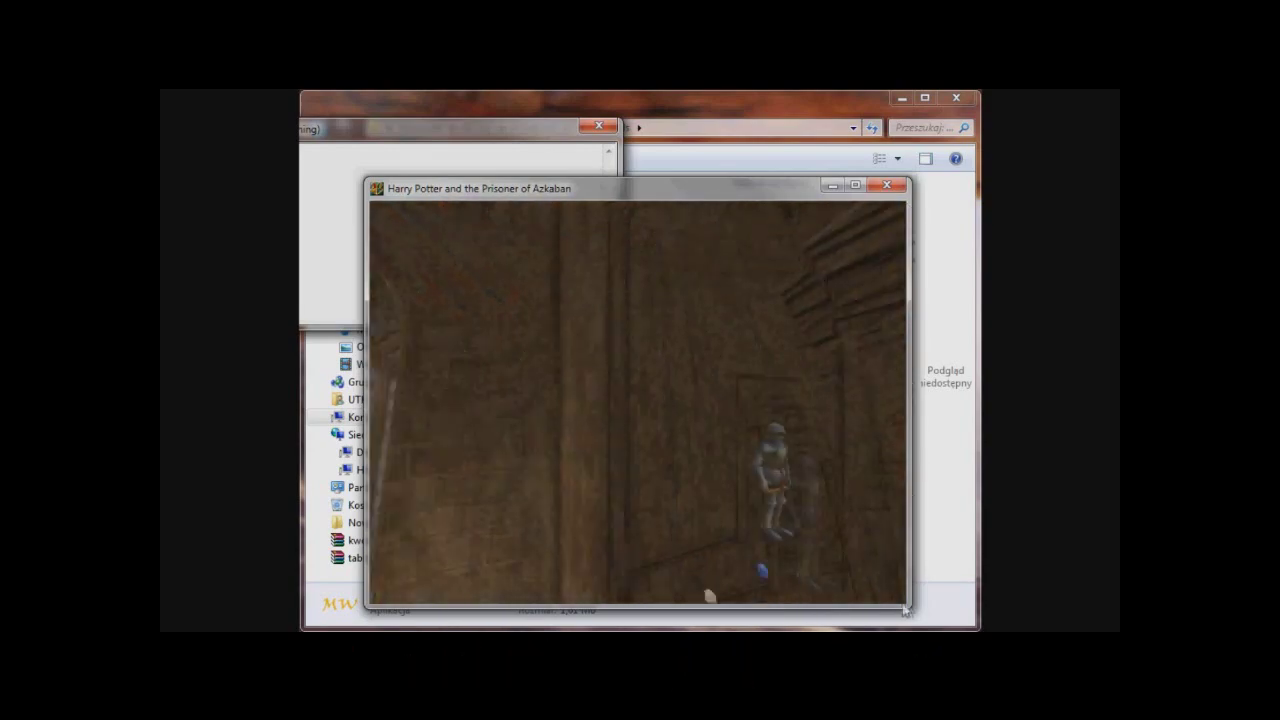
pyautogui.press('Up')
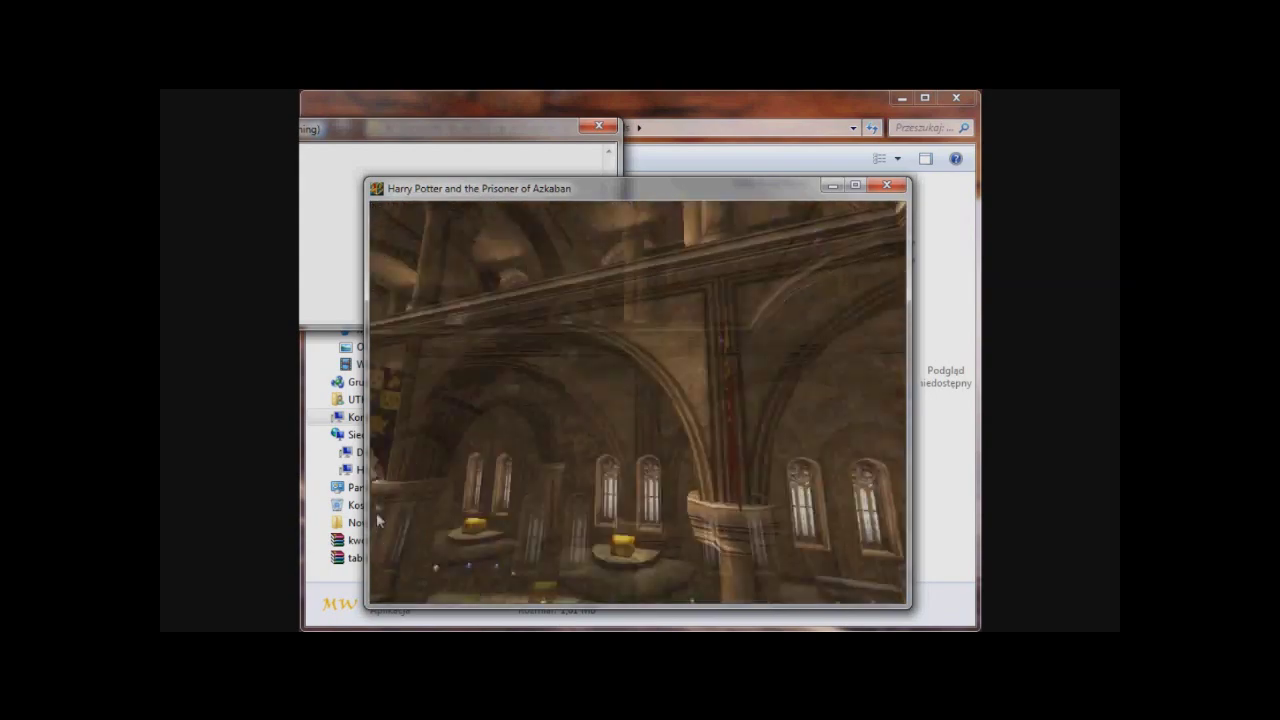
pyautogui.press('Up')
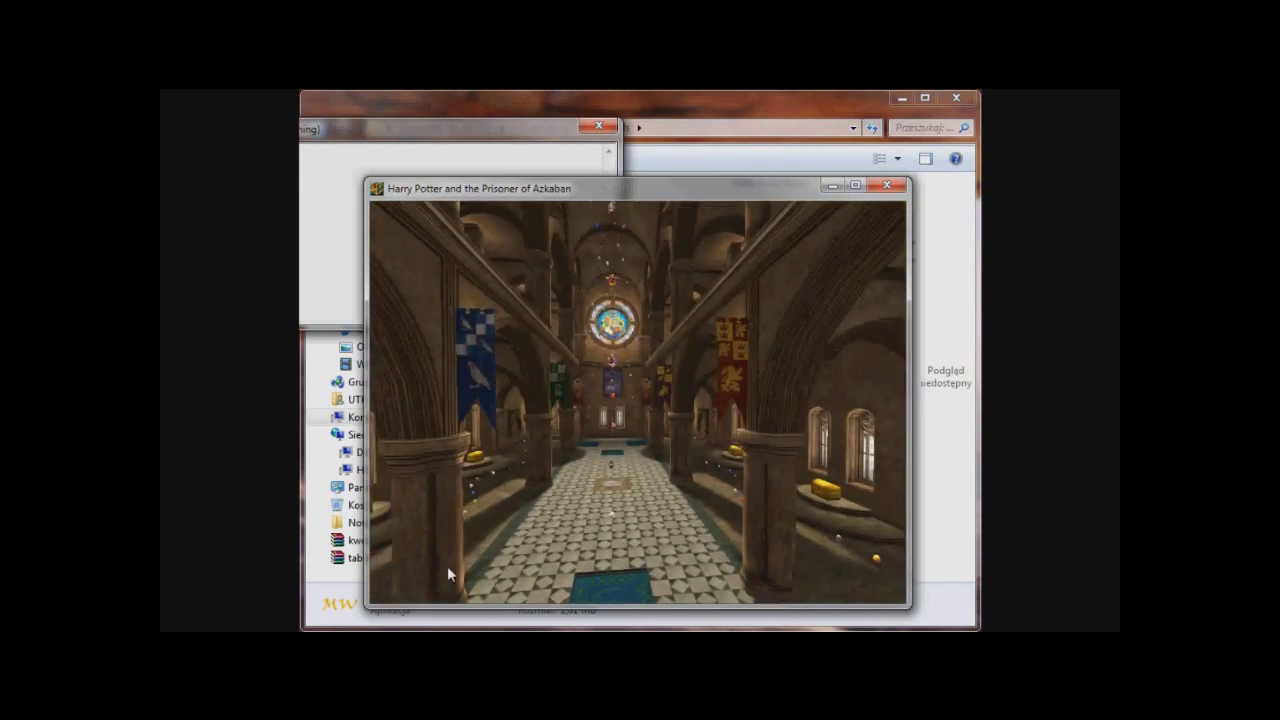
# Move Harry along the hall with low-gravity jumps, then restore normal gravity
pyautogui.press('Up')
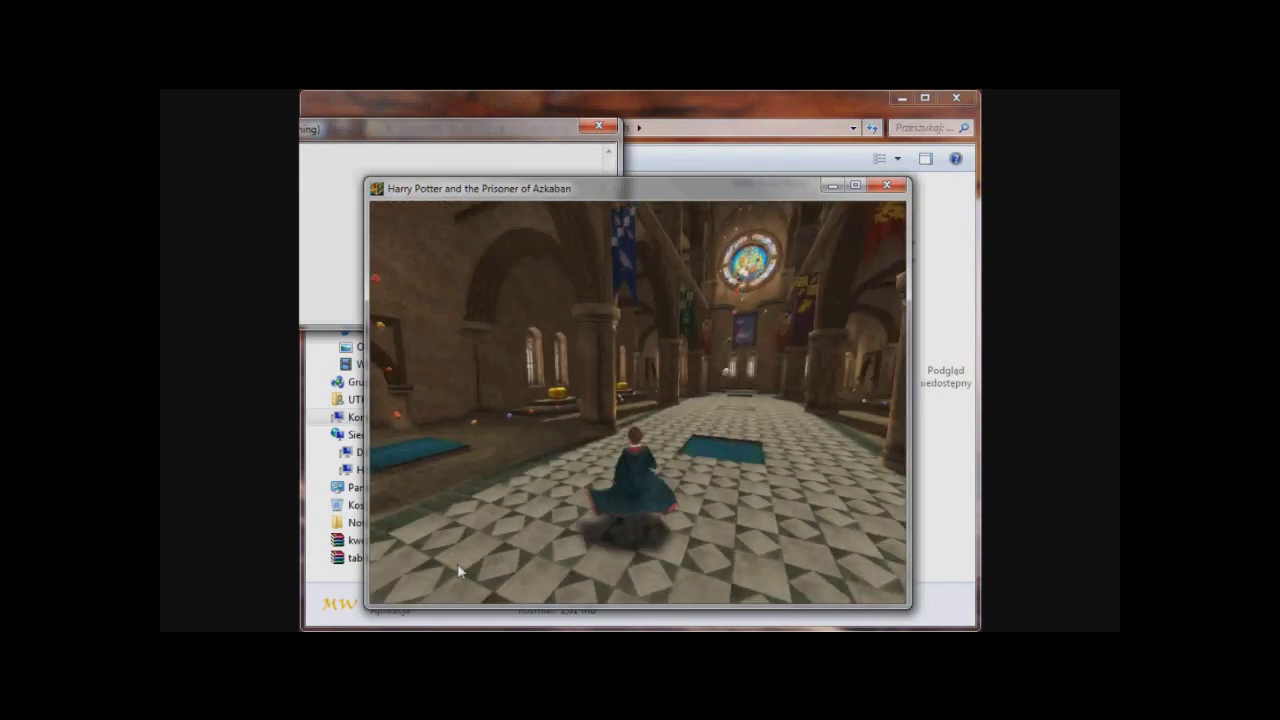
pyautogui.press('Up')
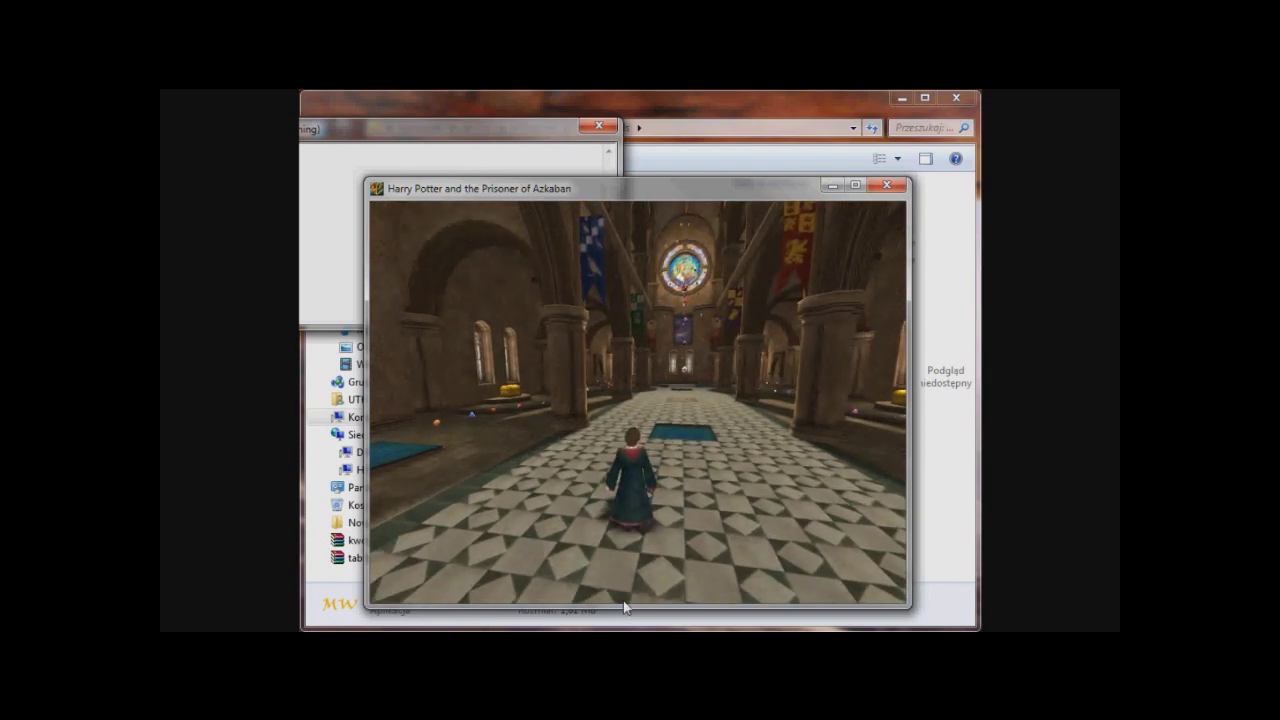
pyautogui.press('Up')
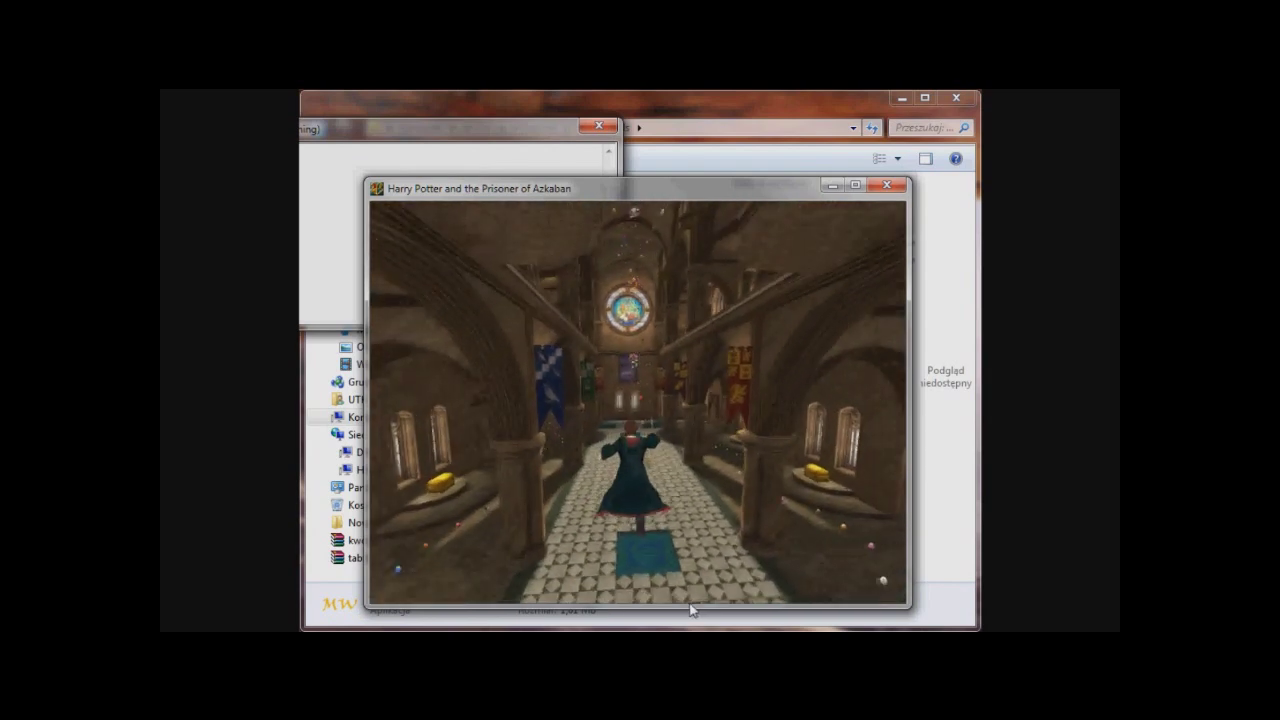
pyautogui.press('Up')
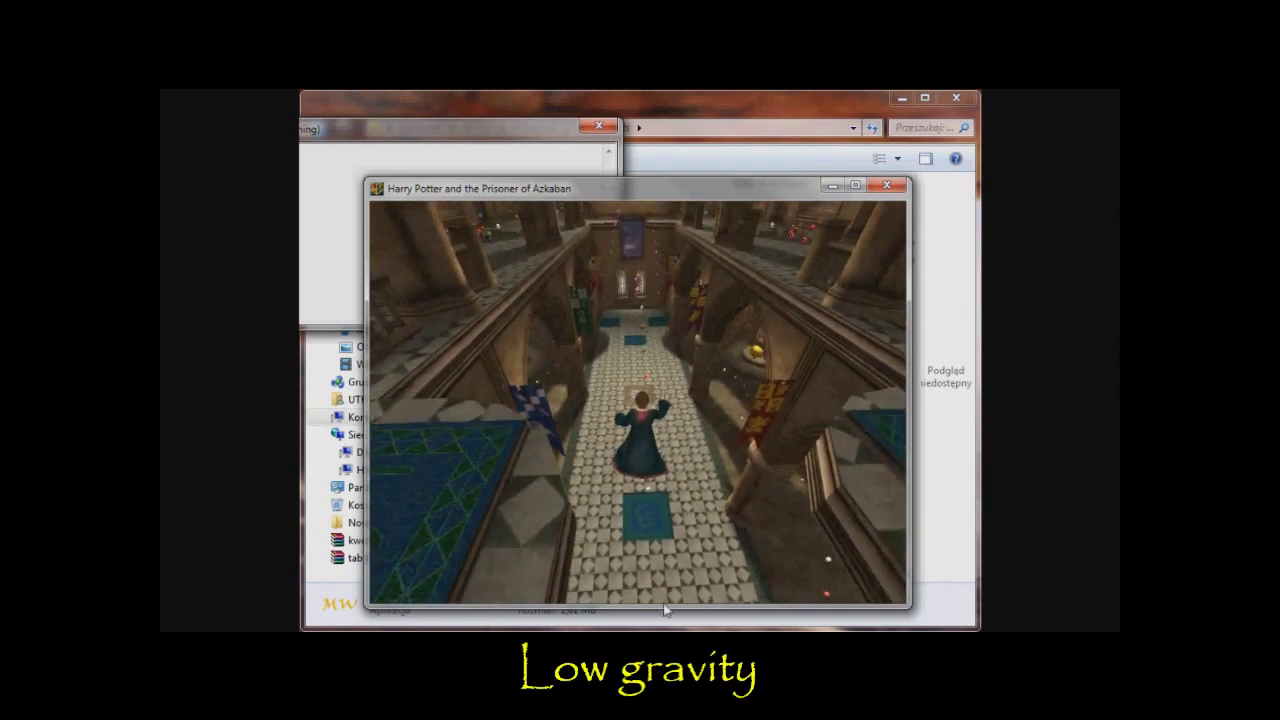
pyautogui.press('Up')
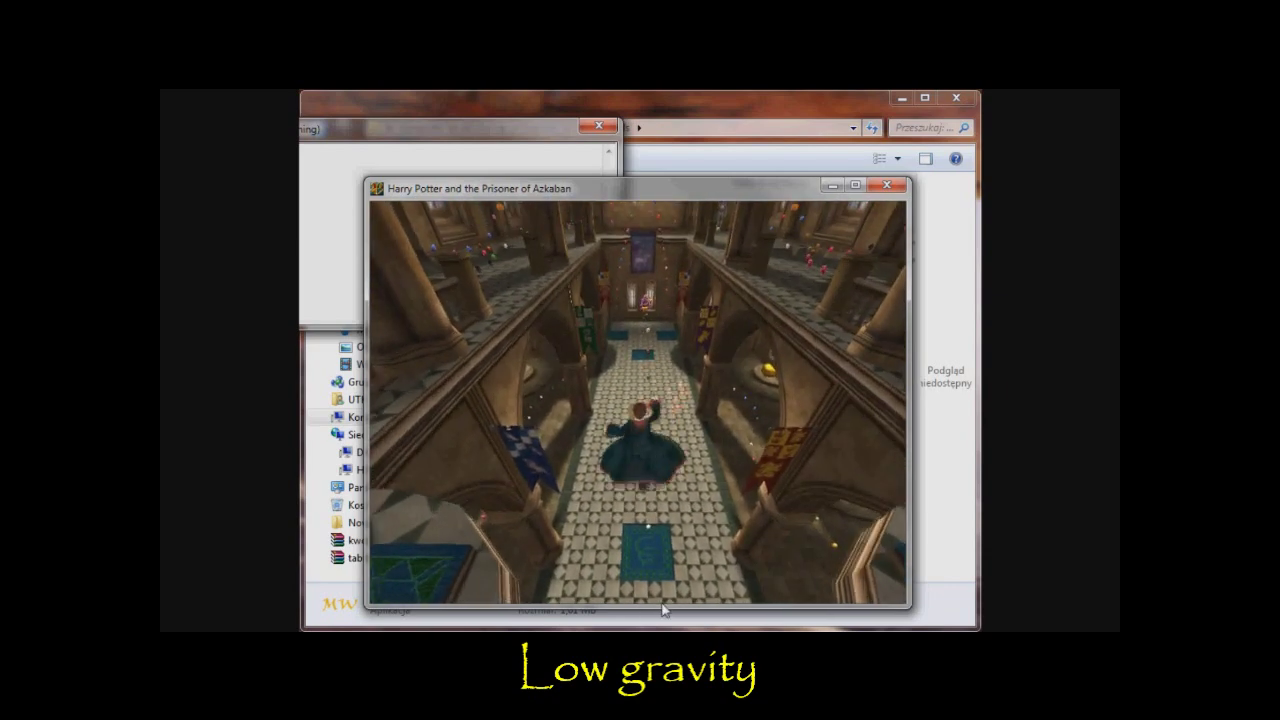
pyautogui.press('Up')
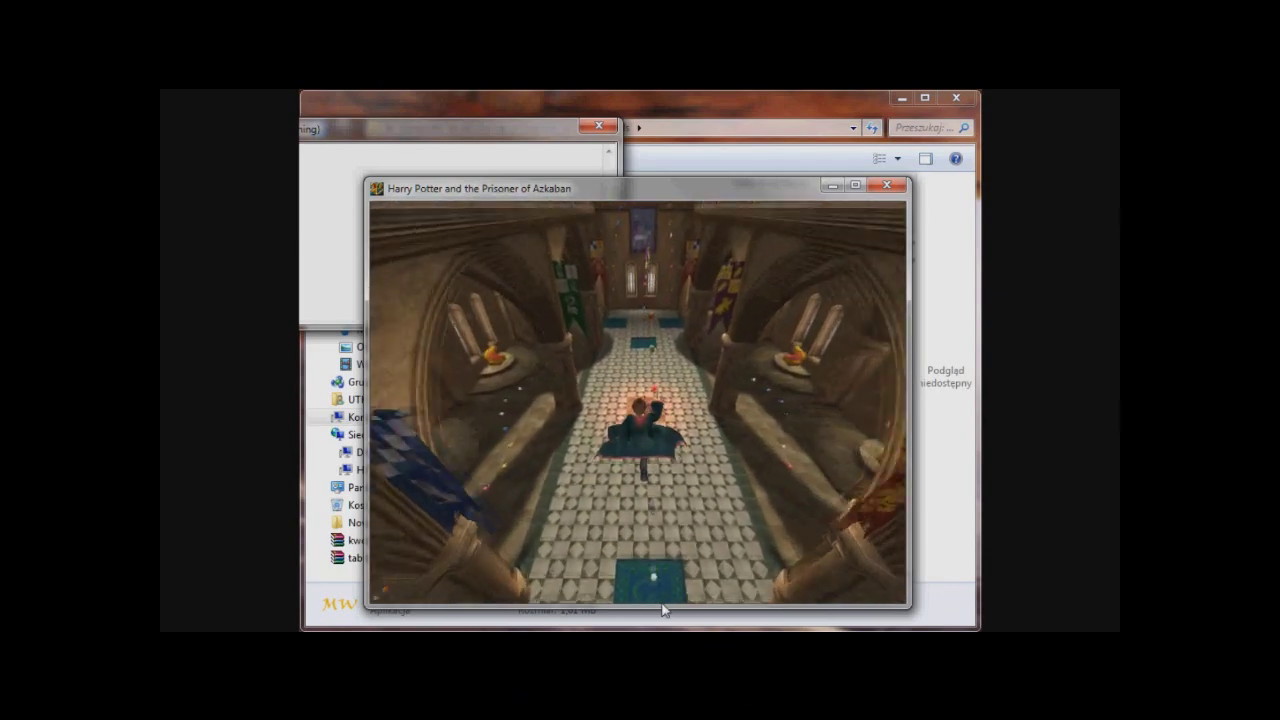
pyautogui.press('Up')
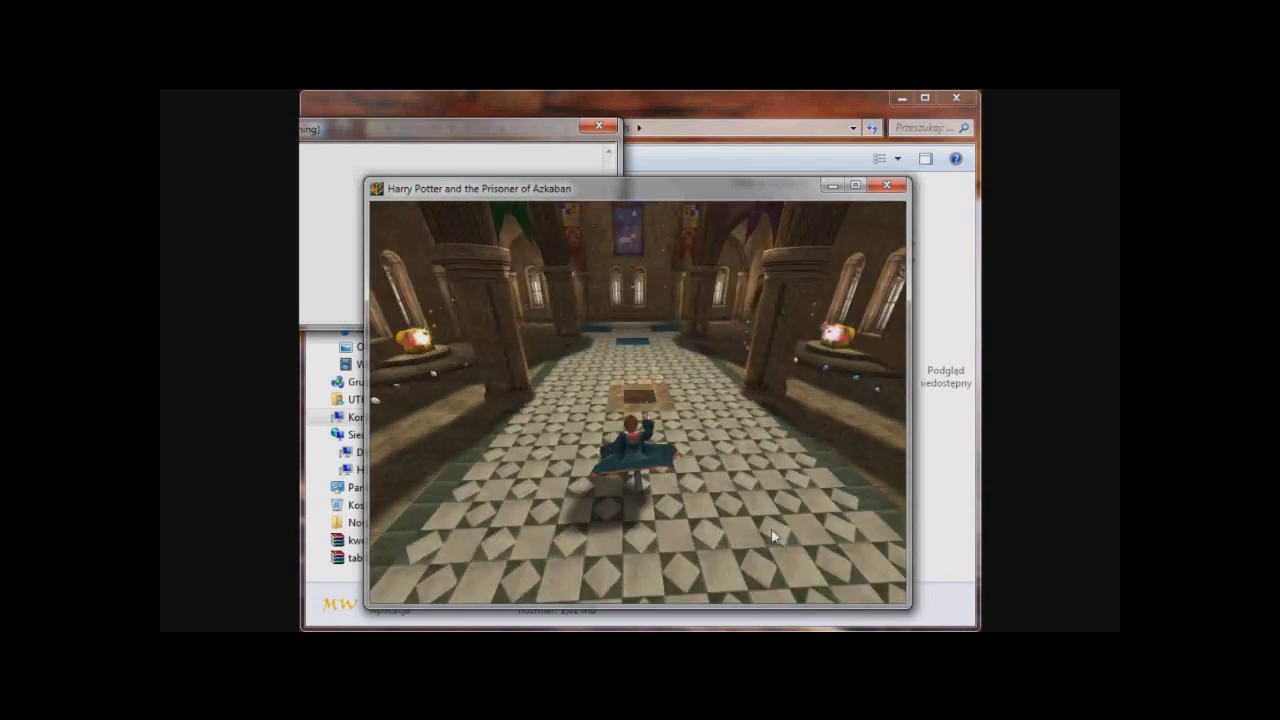
pyautogui.press('Up')
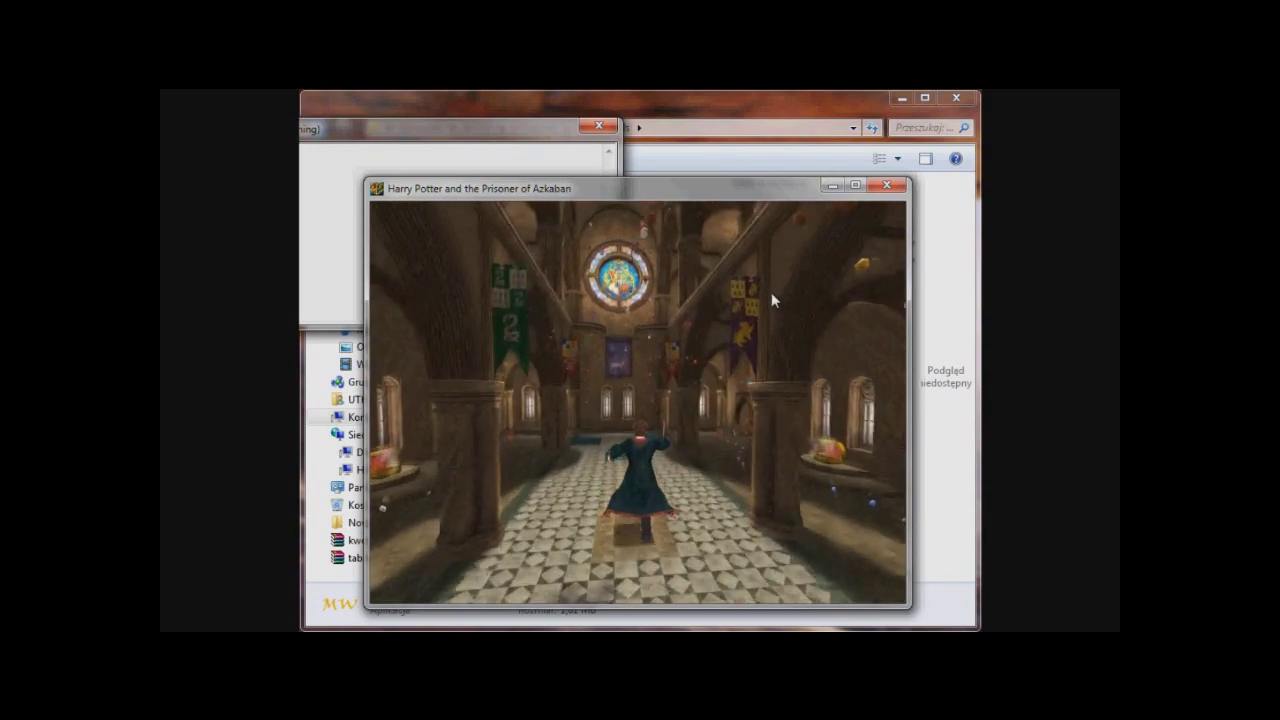
pyautogui.press('Up')
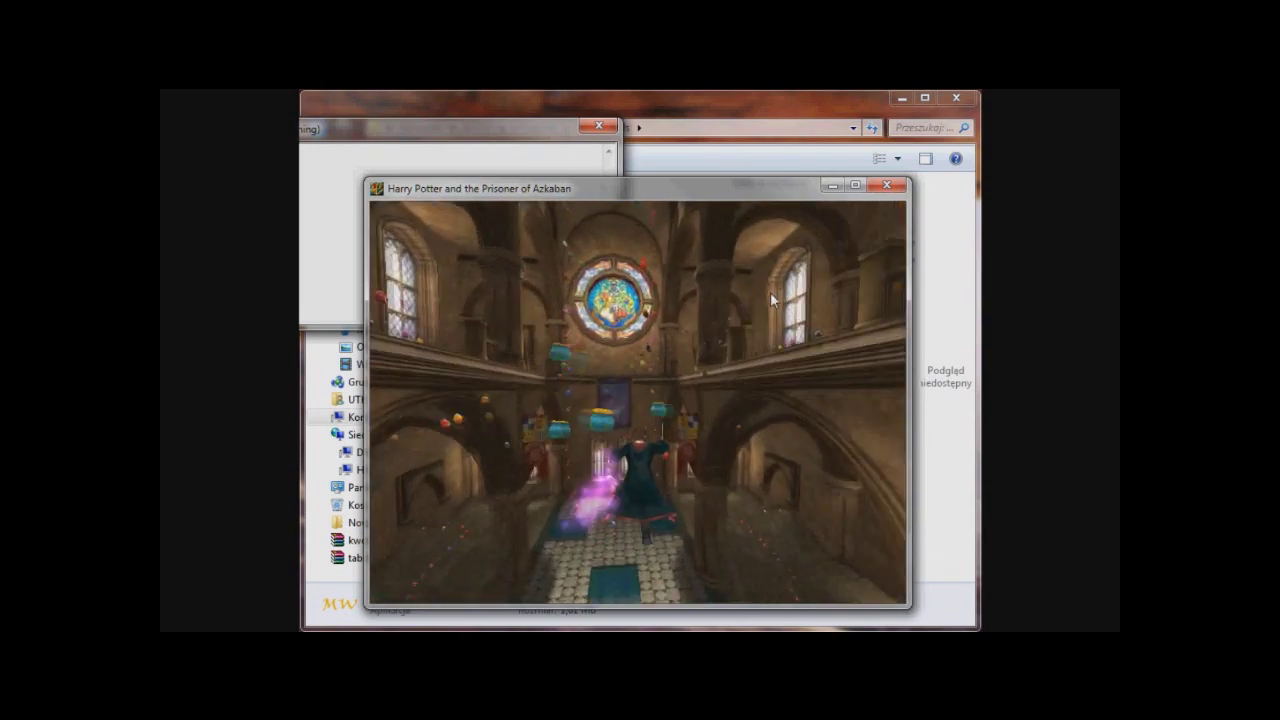
pyautogui.press('Up')
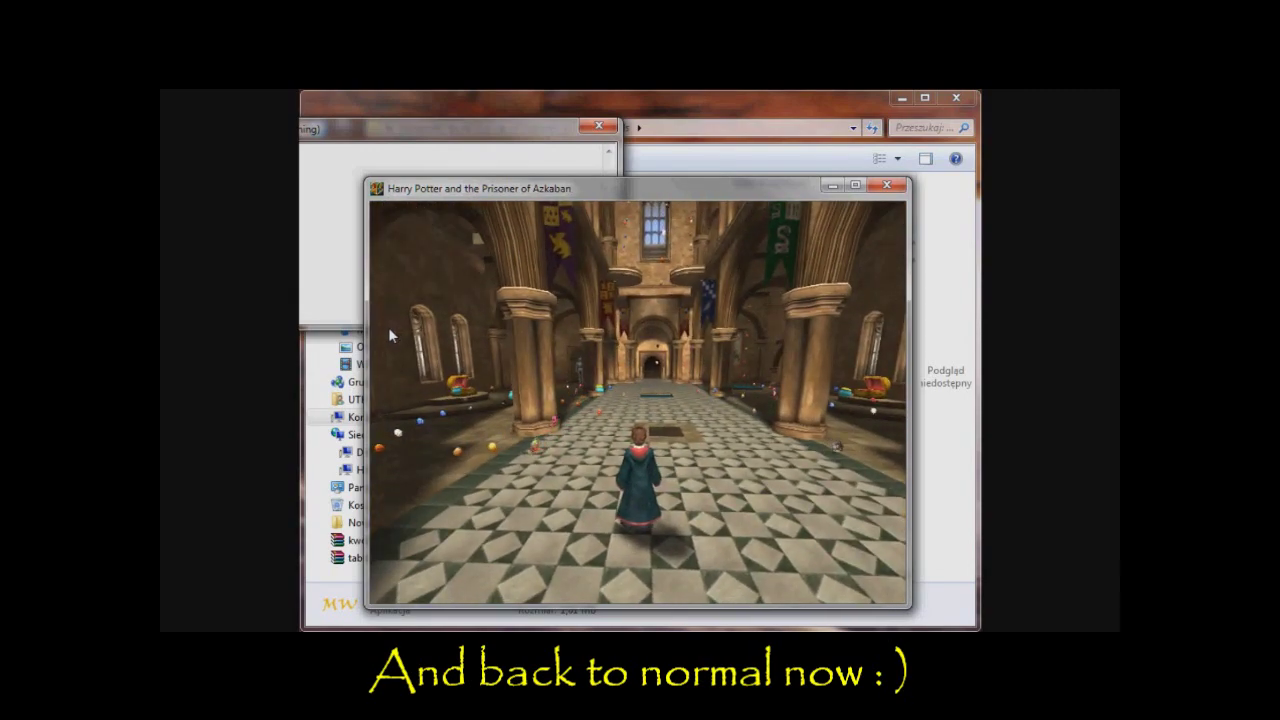
# Switch the map to night mode and run Harry through the darkened hall
pyautogui.press('Up')
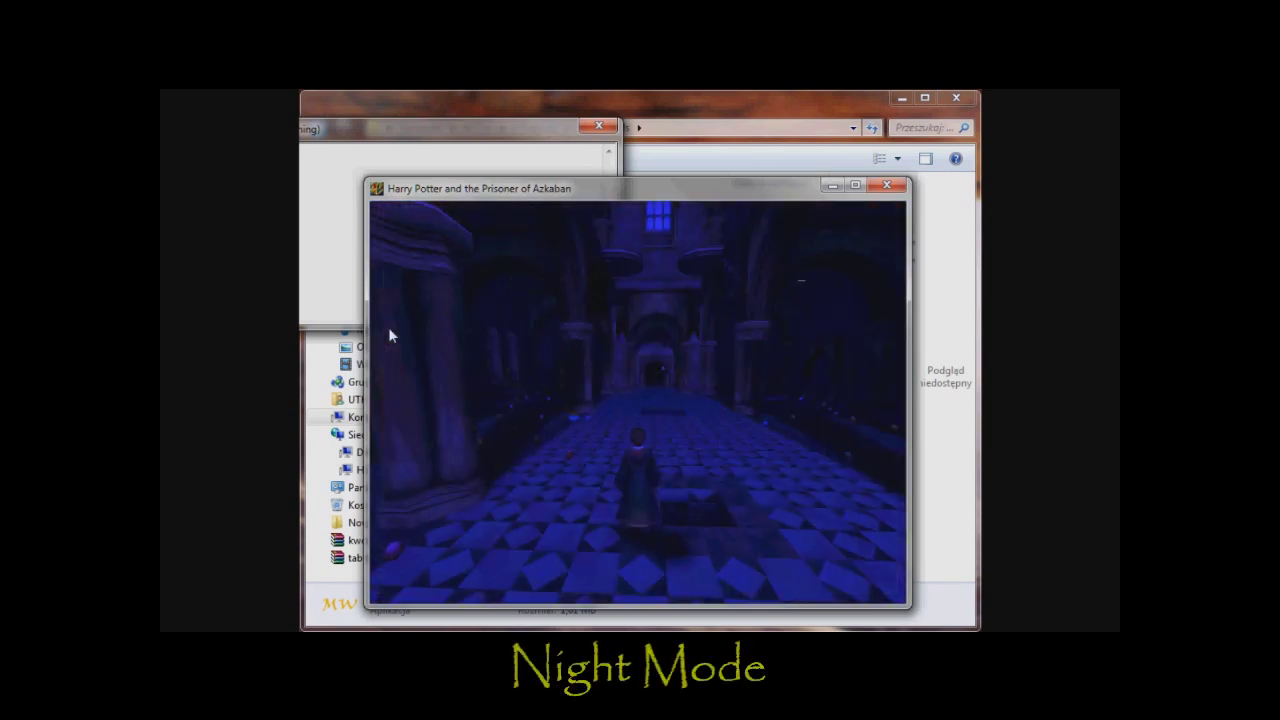
pyautogui.press('Up')
pyautogui.press('Up')
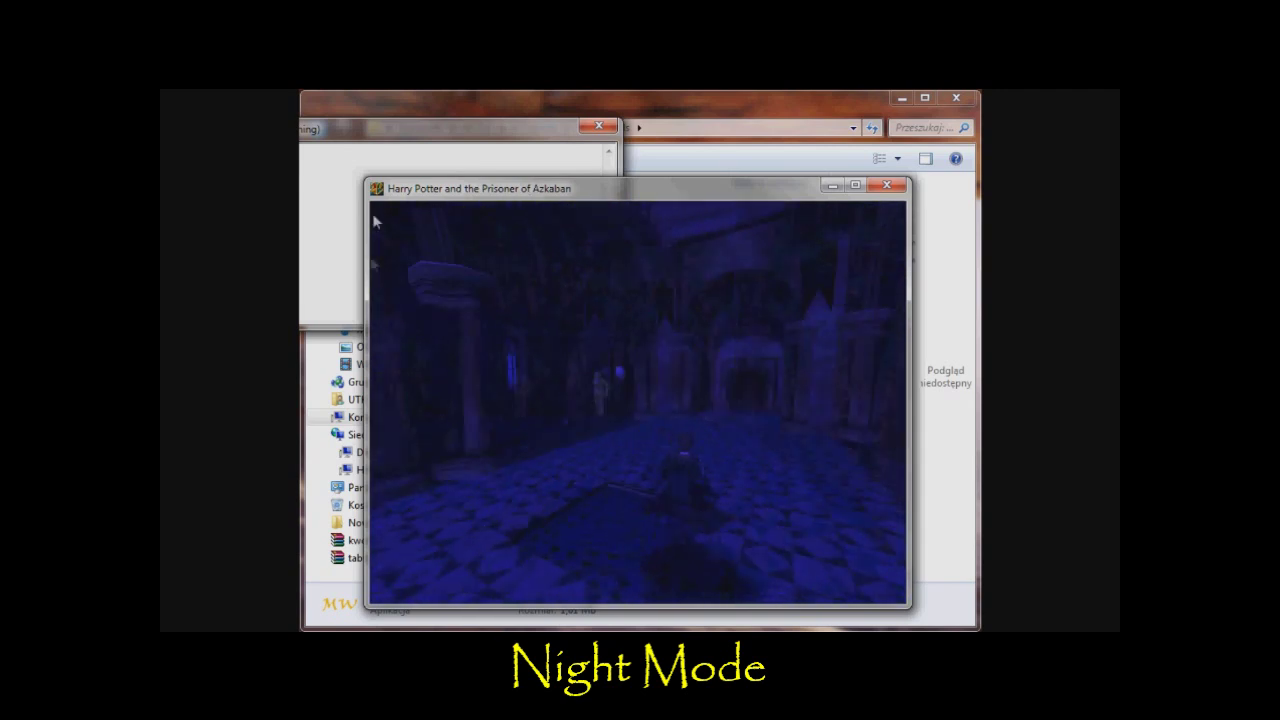
pyautogui.press('Up')
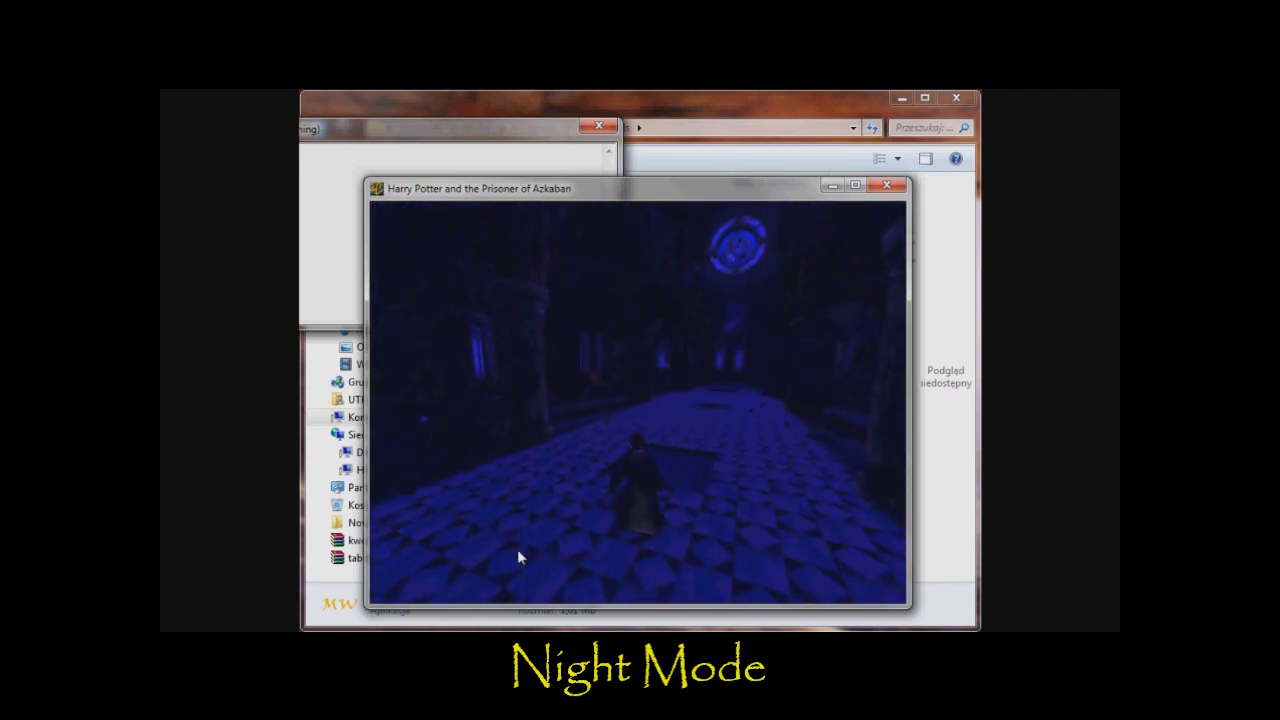
pyautogui.press('Up')
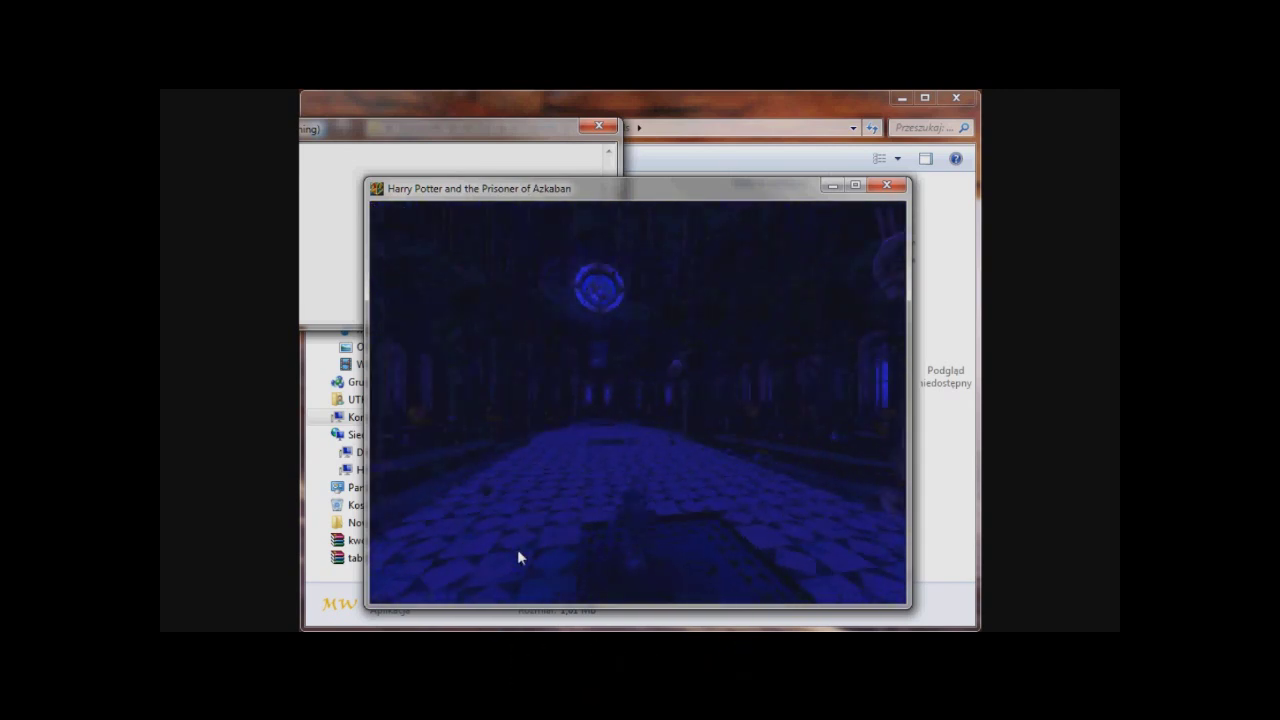
pyautogui.press('Right')
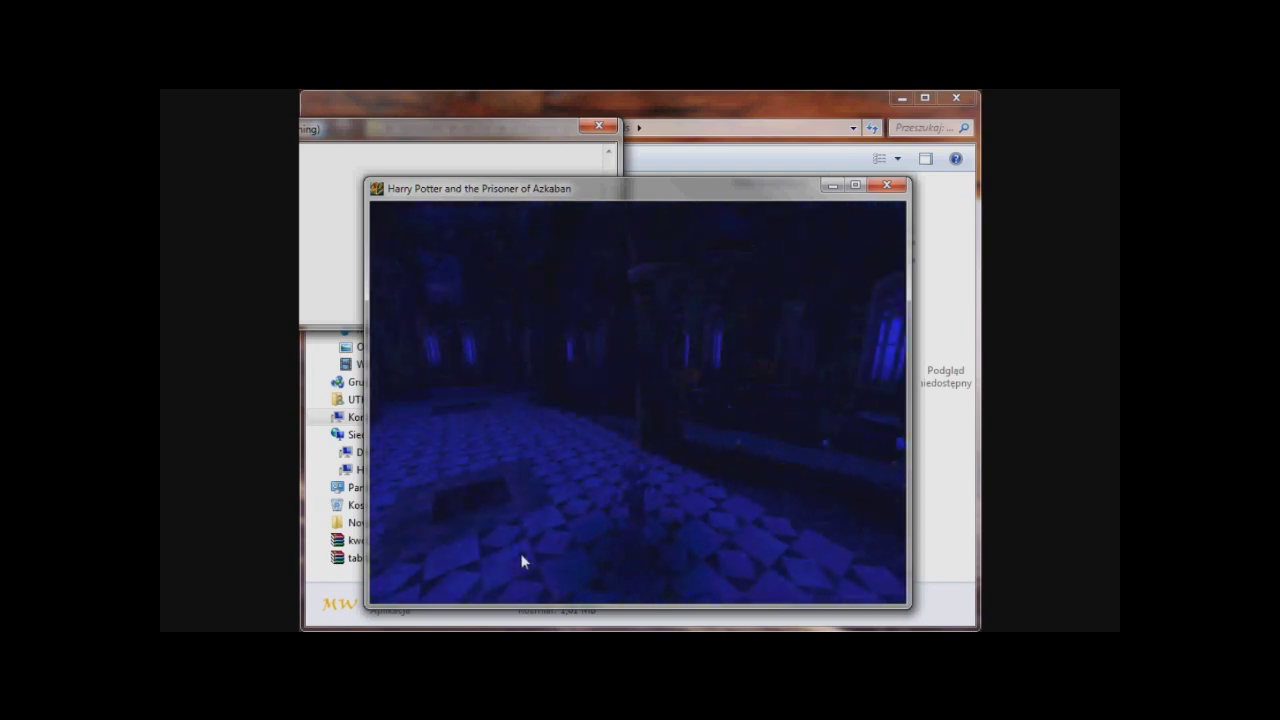
# Play as an imp and spawn more imps around the dark hall while moving through it
pyautogui.press('KP_4')
pyautogui.press('Up')
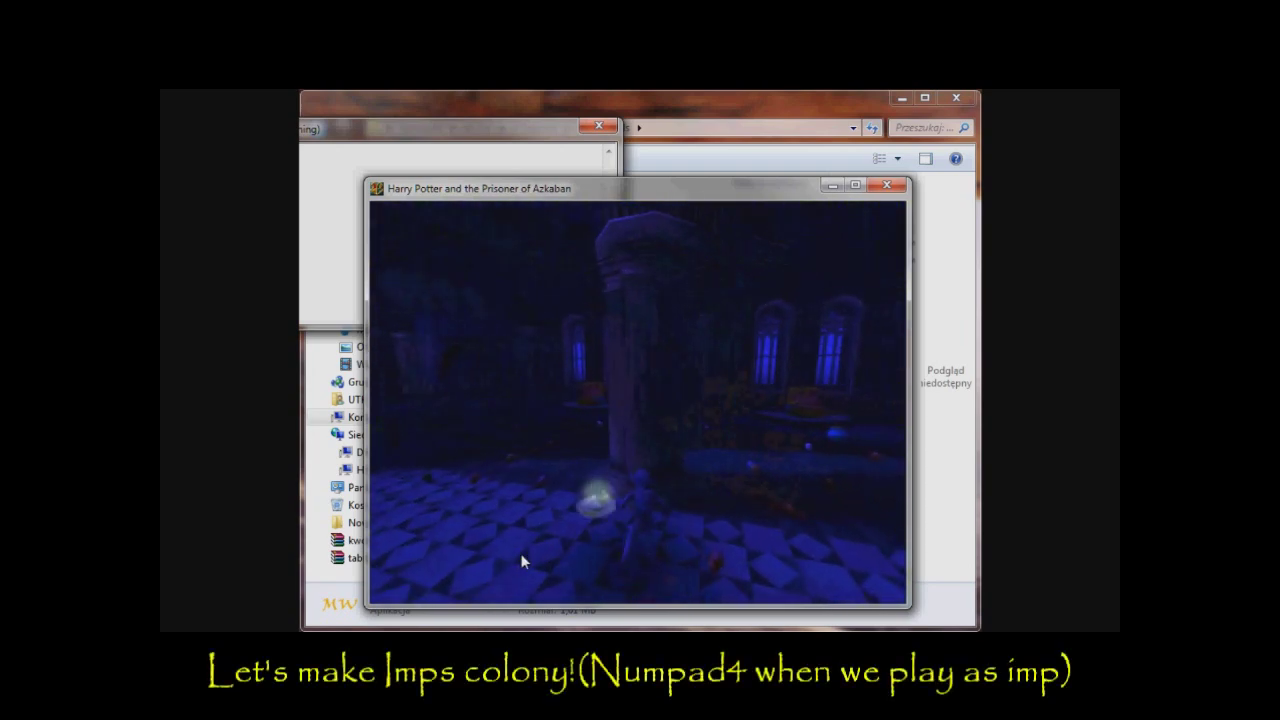
pyautogui.press('Up')
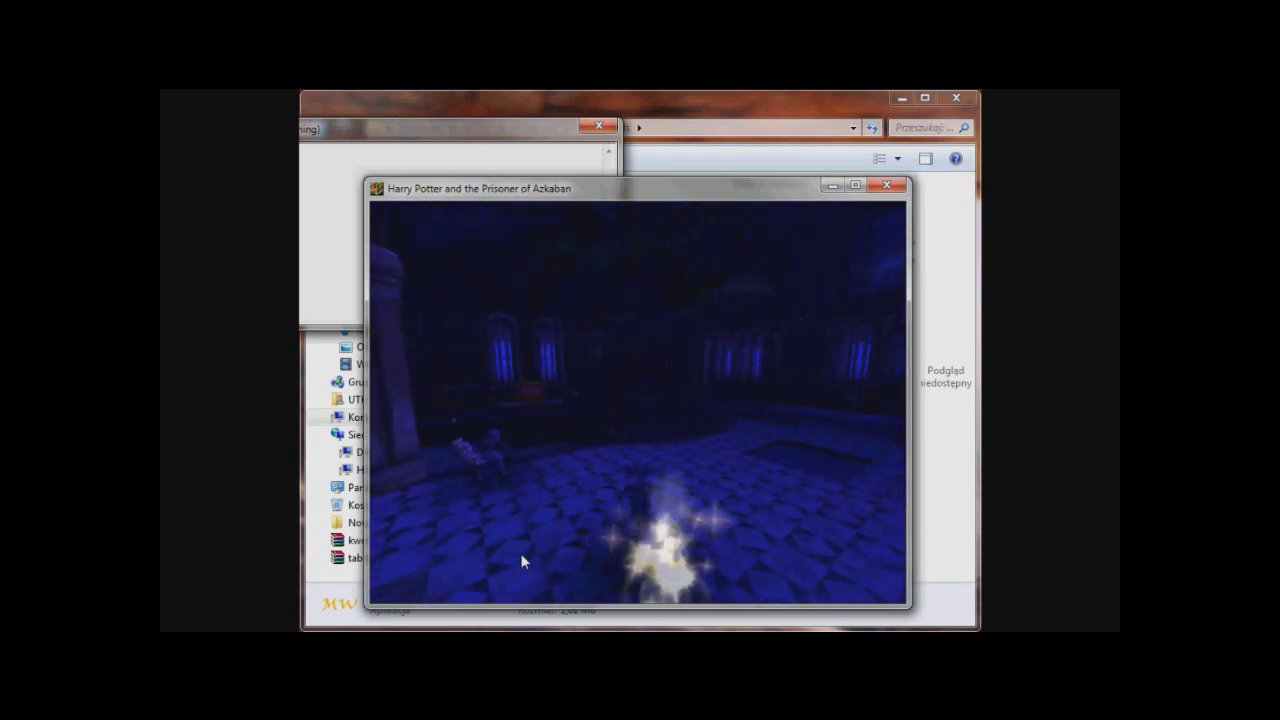
pyautogui.press('Up')
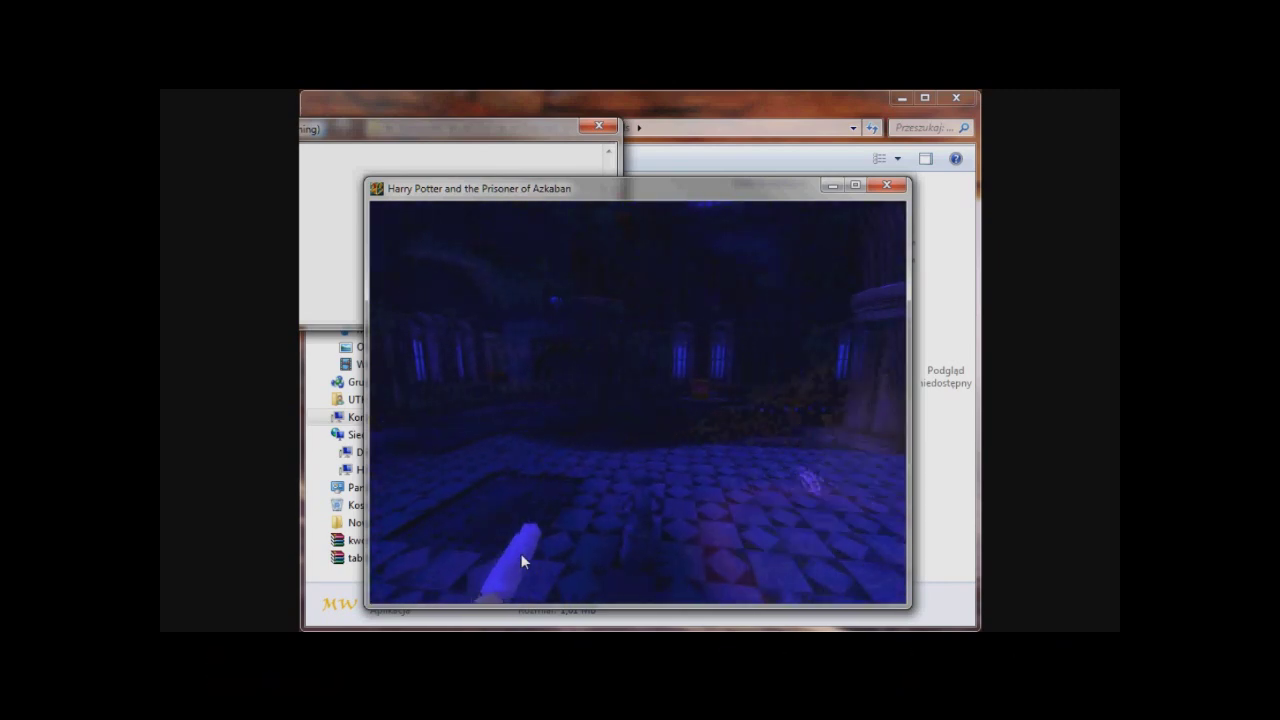
pyautogui.press('Up')
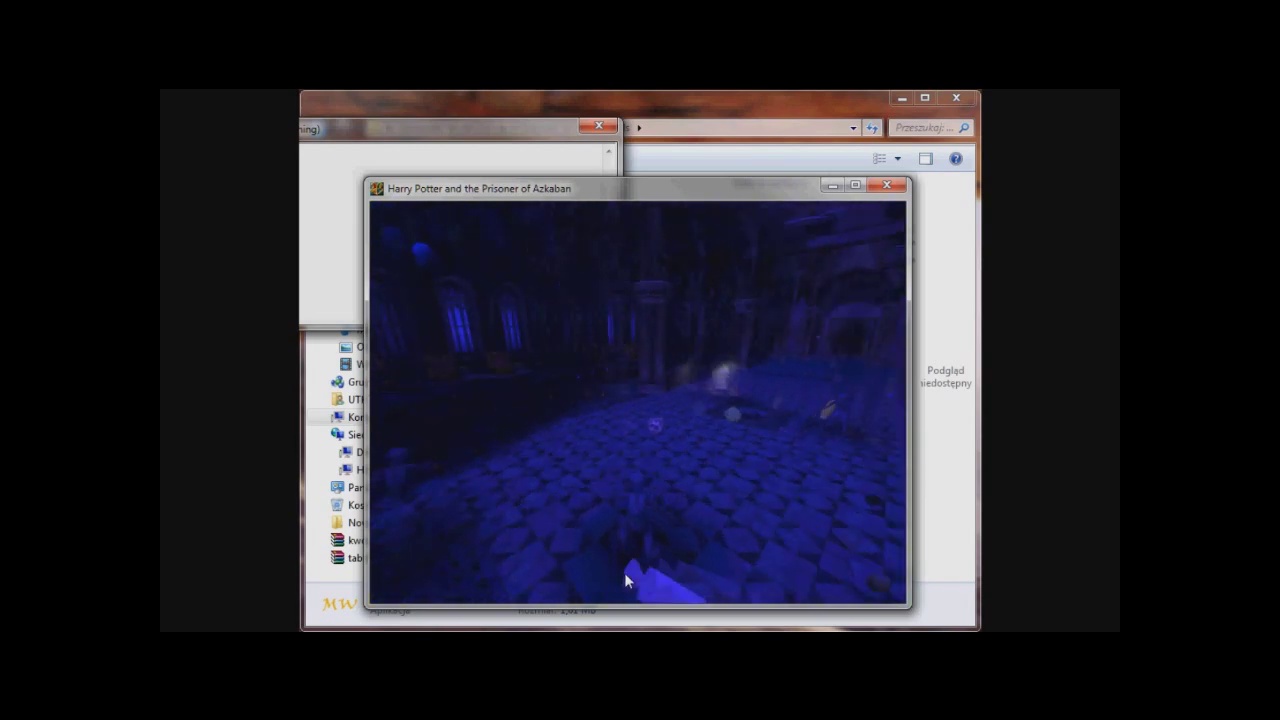
# Walk the robed wizard character with the pointed hat through the dark hall and spawn magic lights along the way
pyautogui.press('Up')
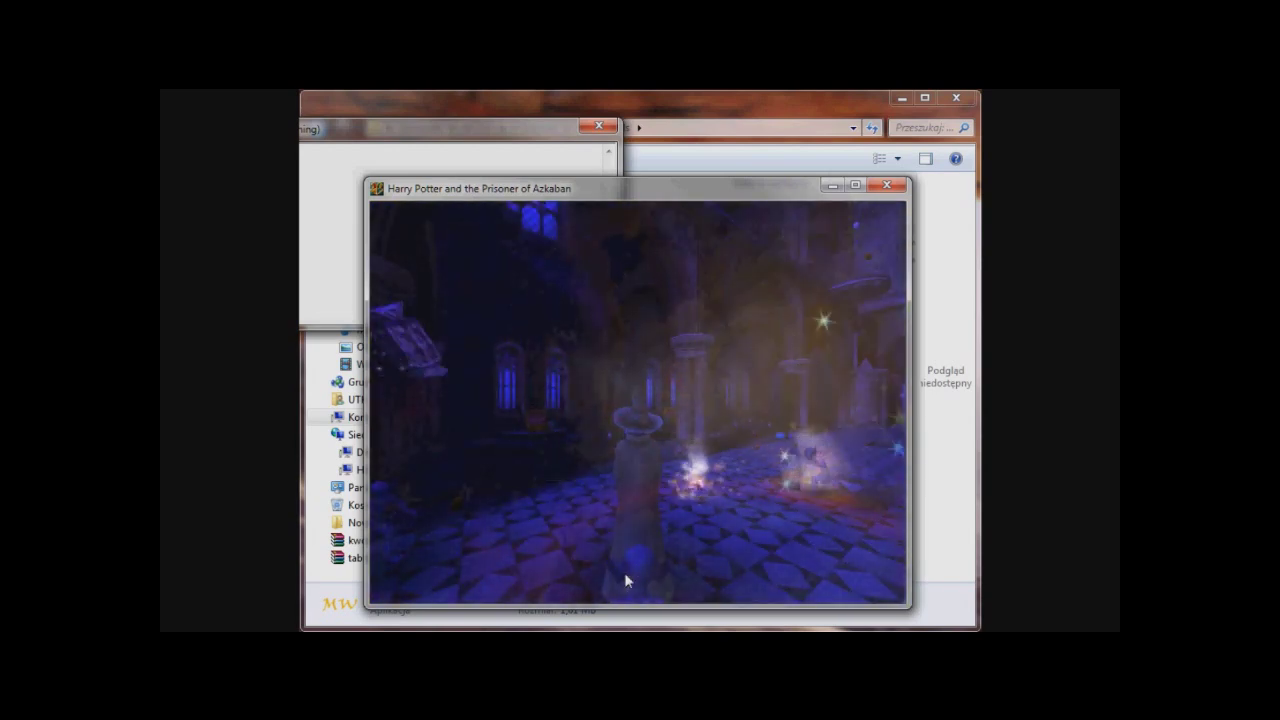
pyautogui.press('Up')
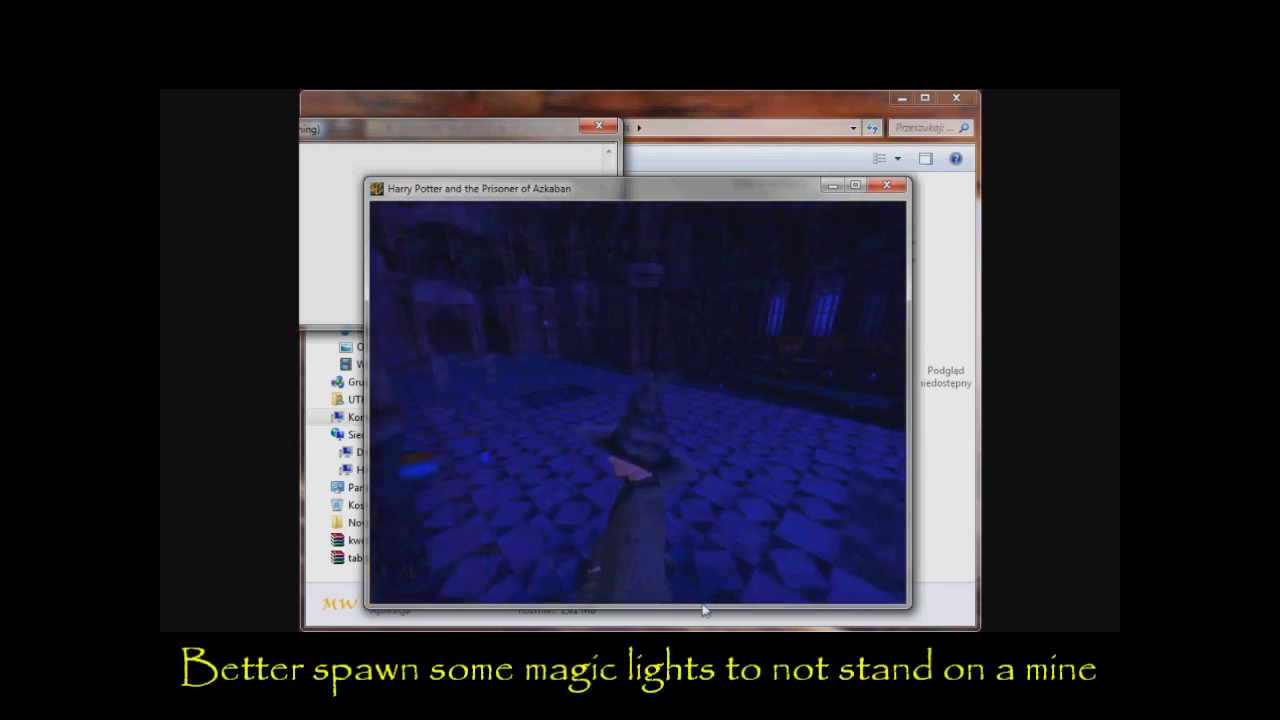
pyautogui.press('Up')
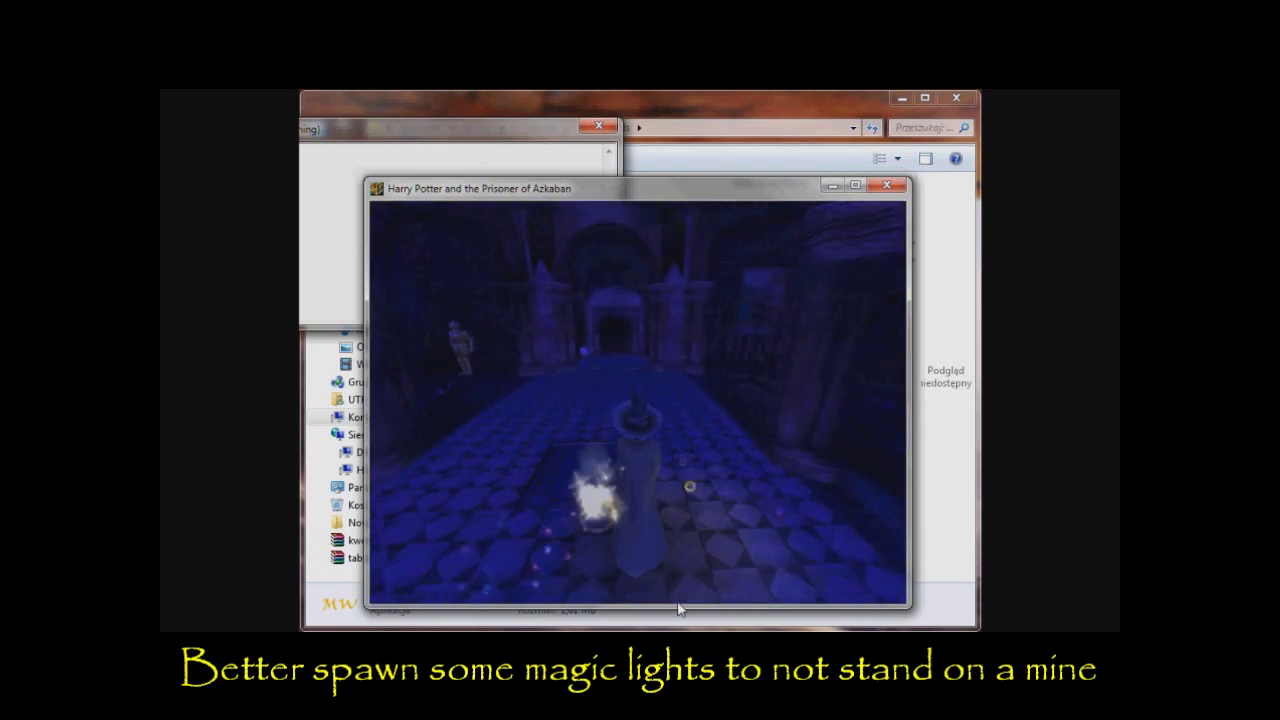
pyautogui.press('Up')
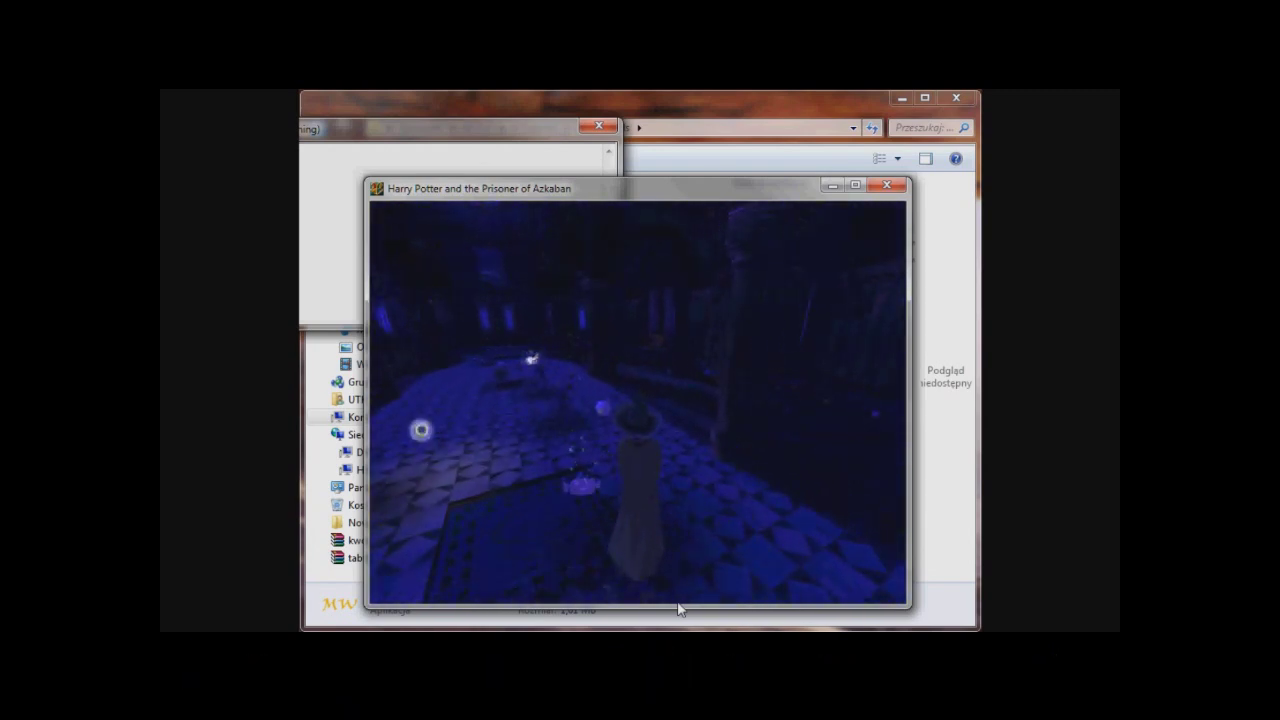
pyautogui.press('Up')
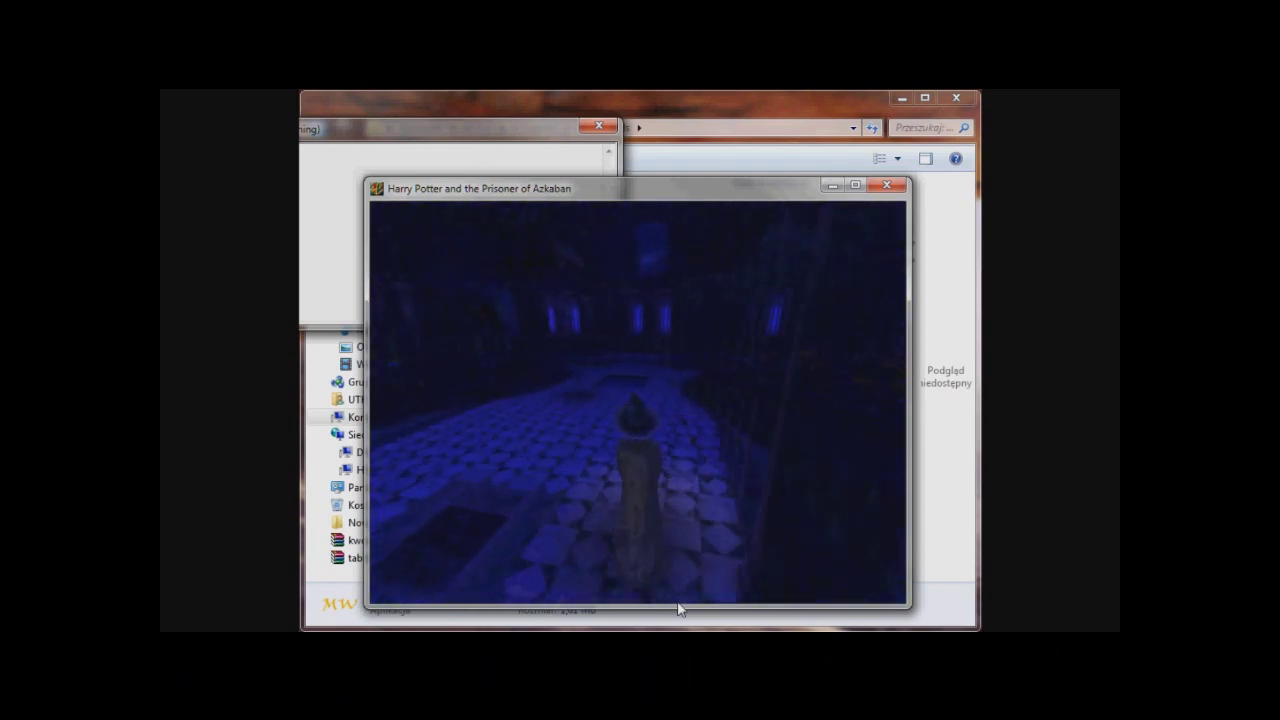
# Walk the Professor McGonagall character through the dark hall toward the spawned magic lights
pyautogui.press('Up')
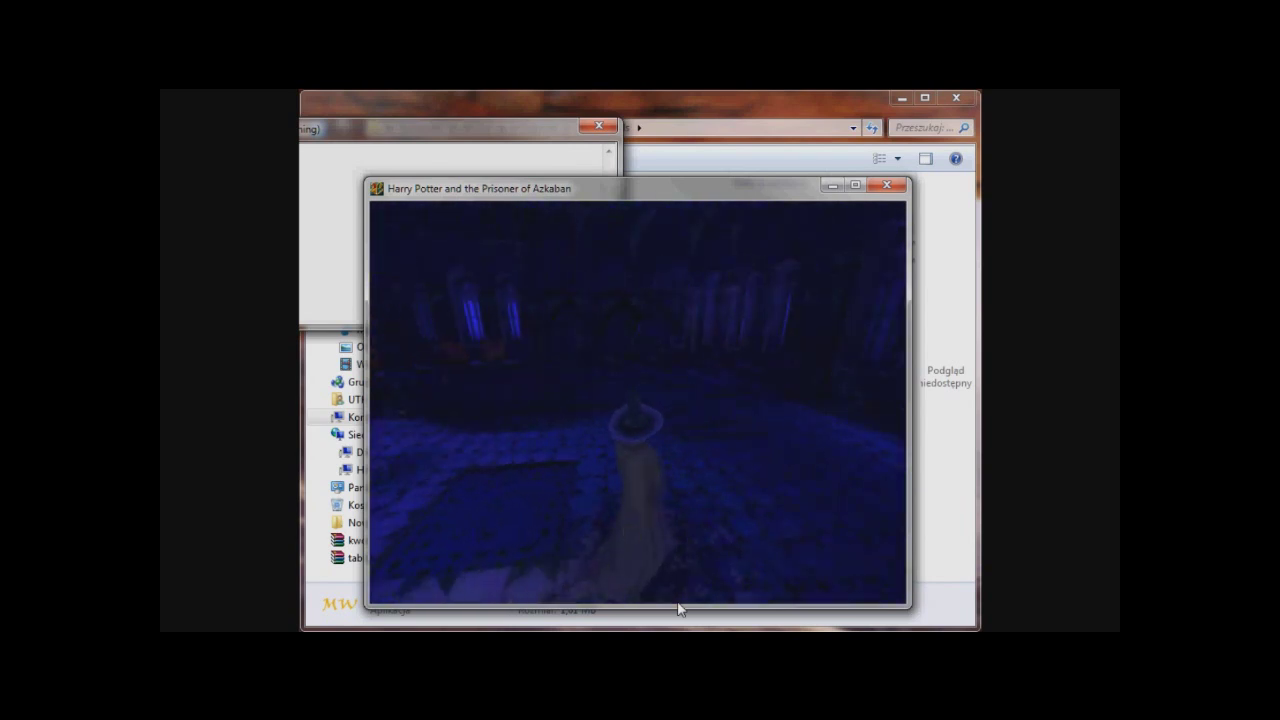
pyautogui.press('Up')
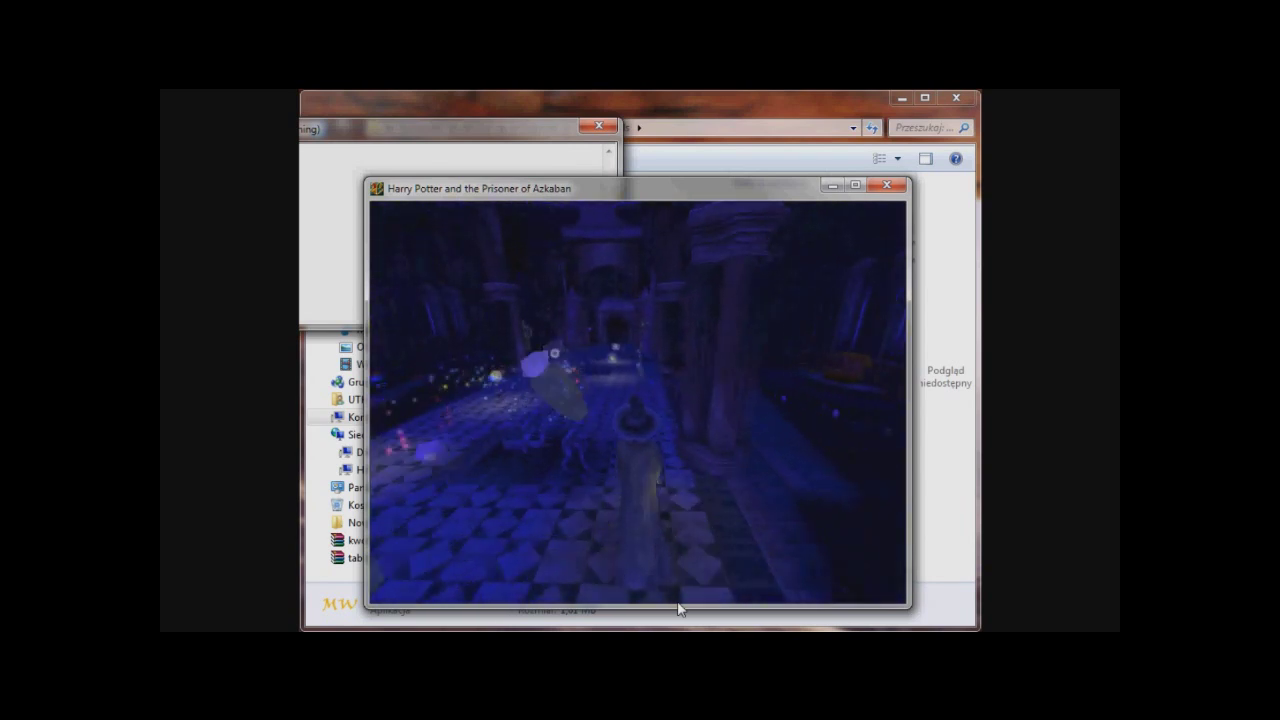
pyautogui.press('Up')
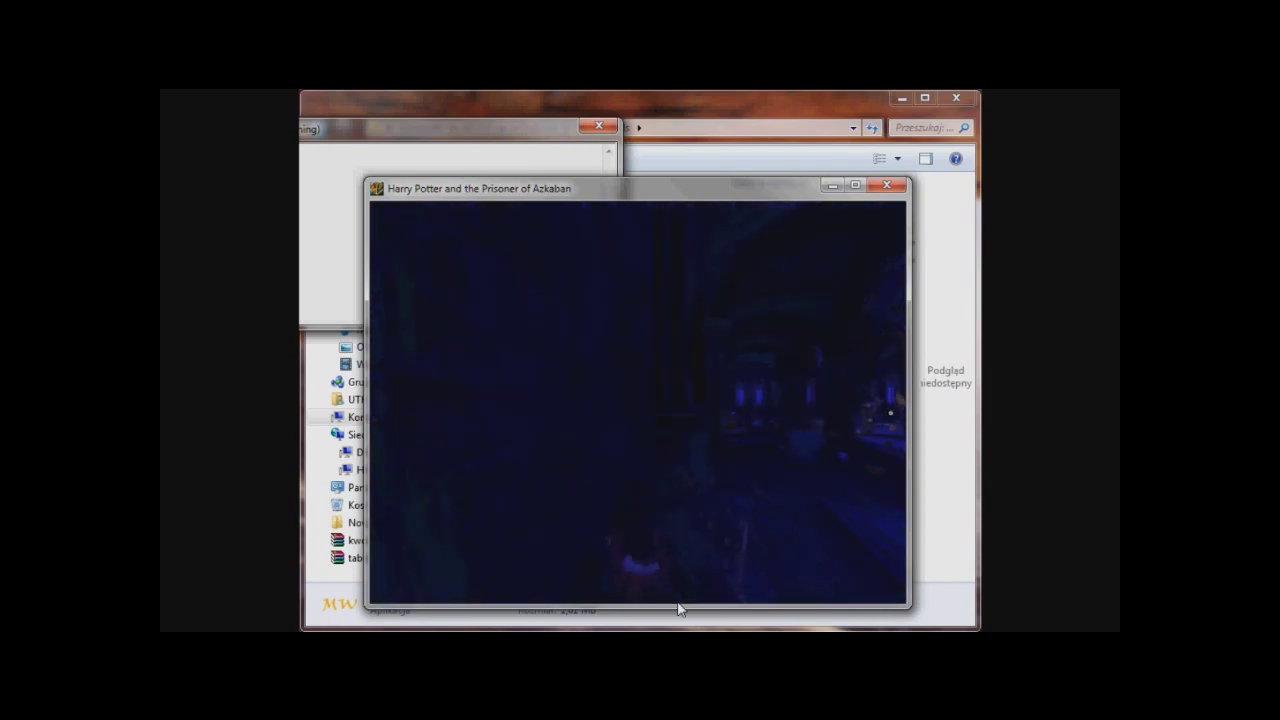
# Run Harry through the dark hall among the magic lights, casting spells along the way
pyautogui.press('Up')
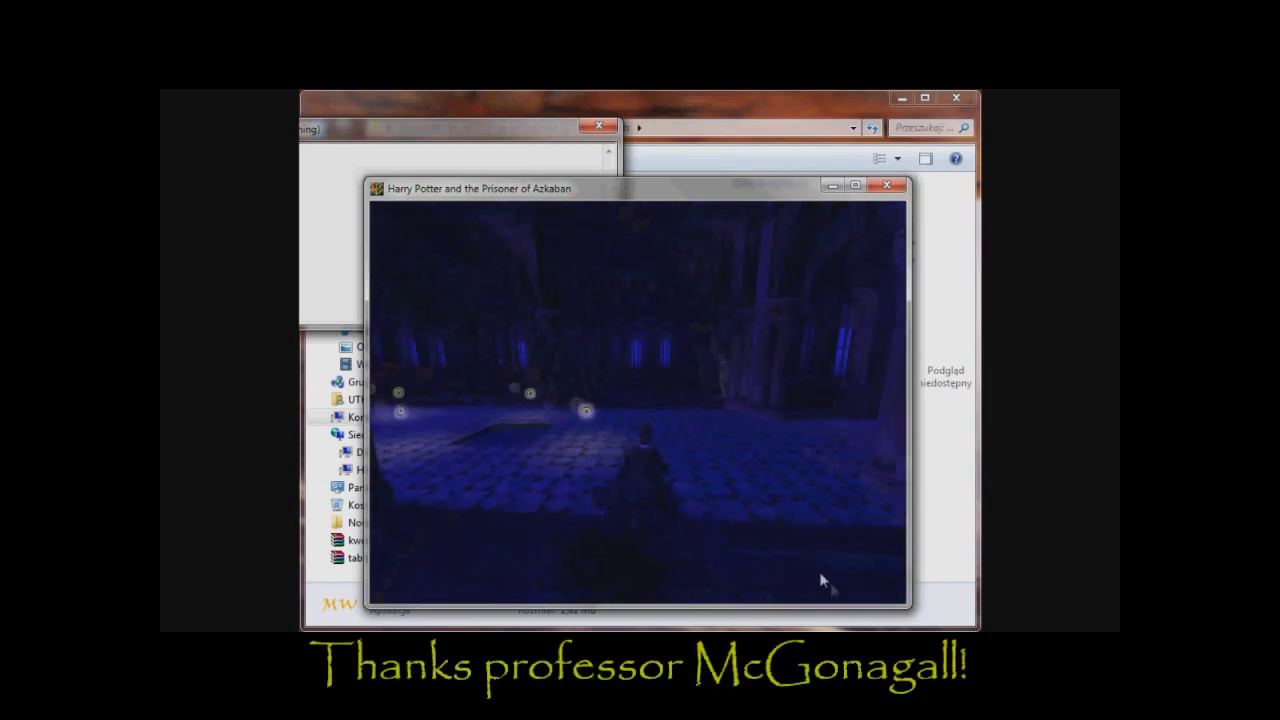
pyautogui.press('Up')
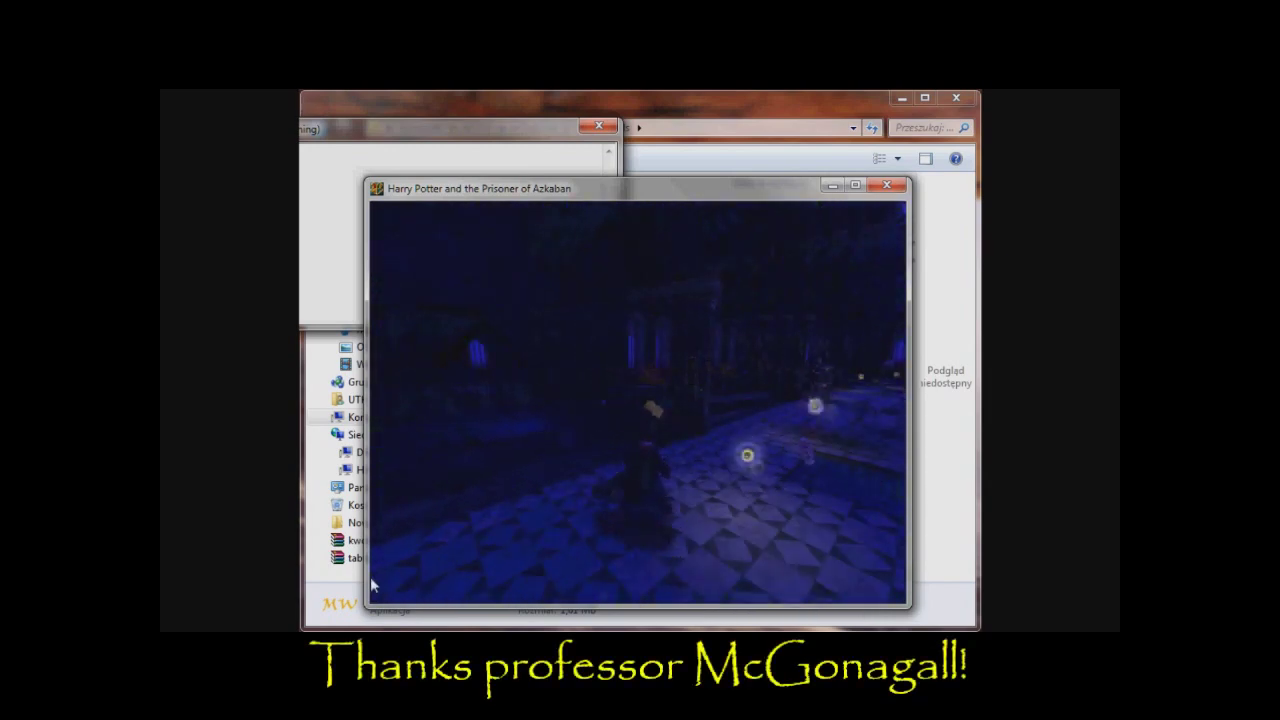
pyautogui.press('Up')
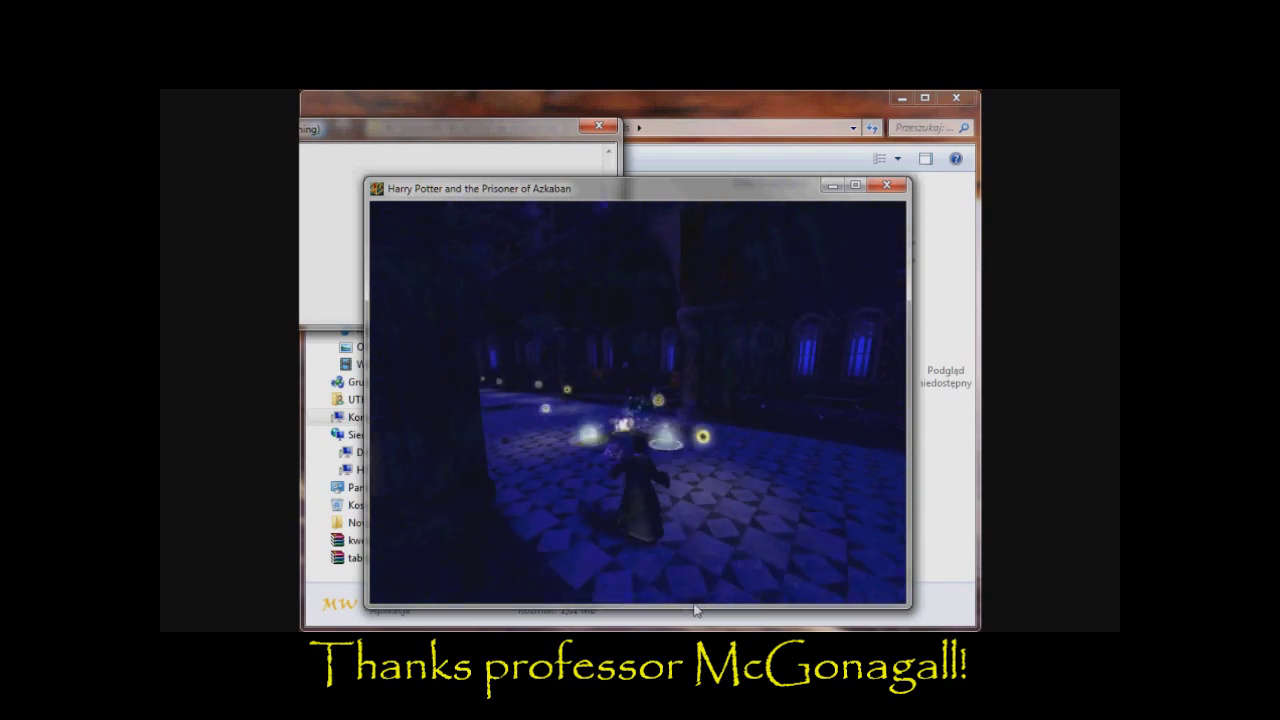
pyautogui.press('Up')
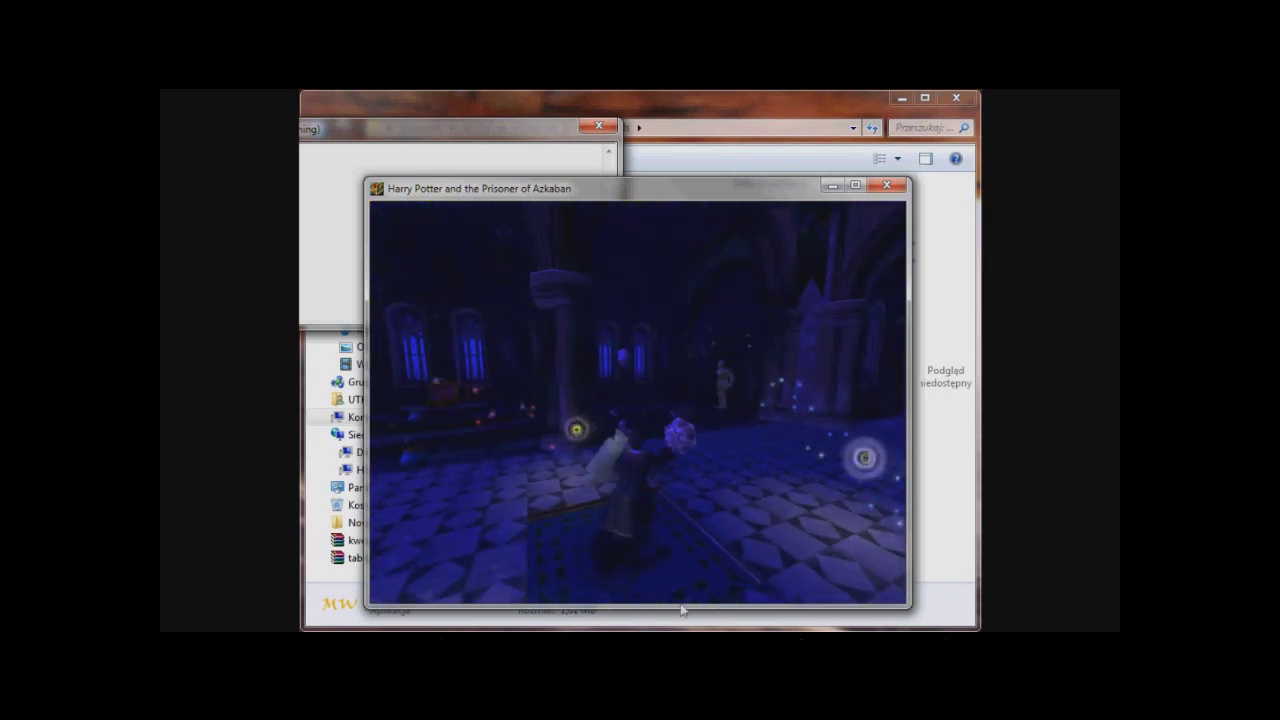
pyautogui.press('Up')
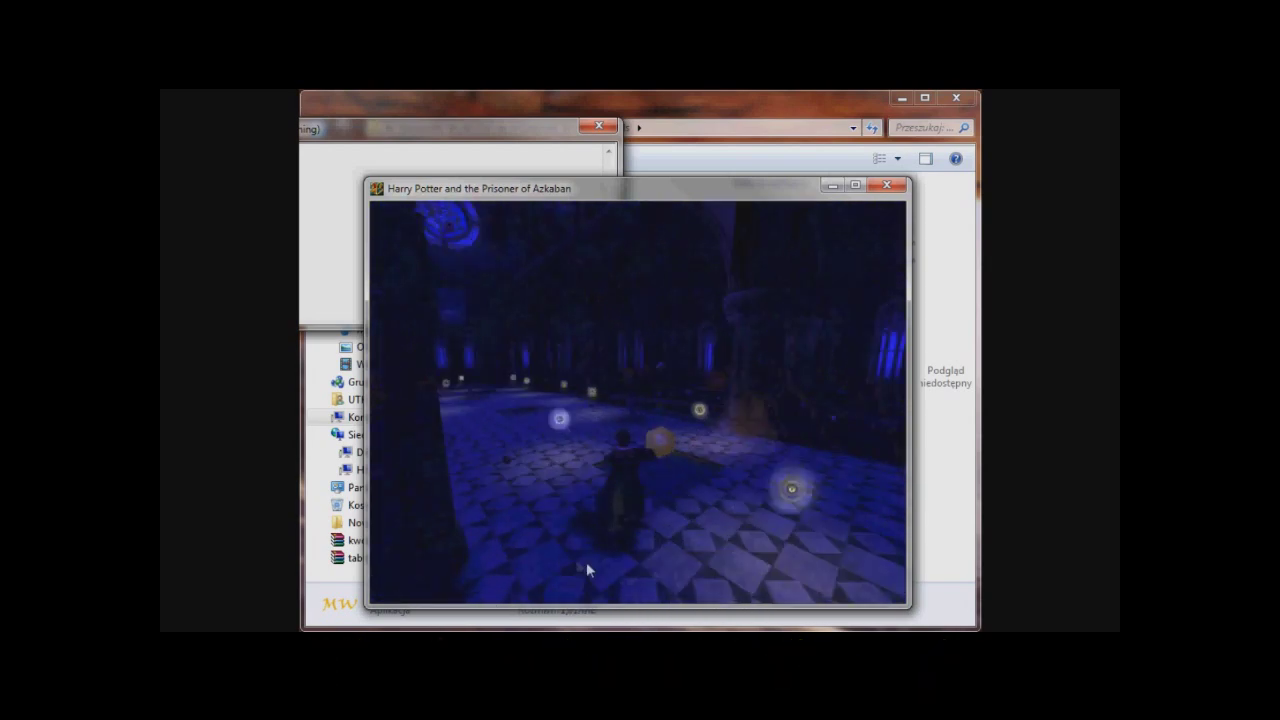
pyautogui.press('Up')
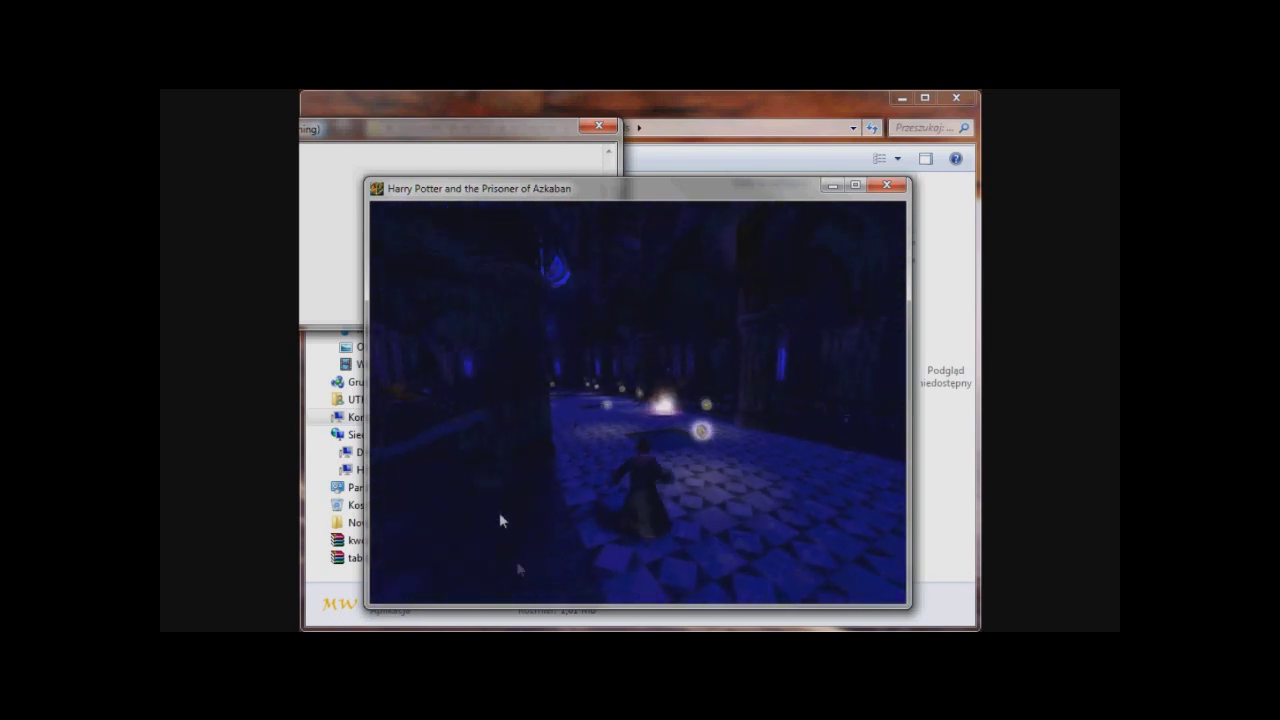
pyautogui.press('Up')
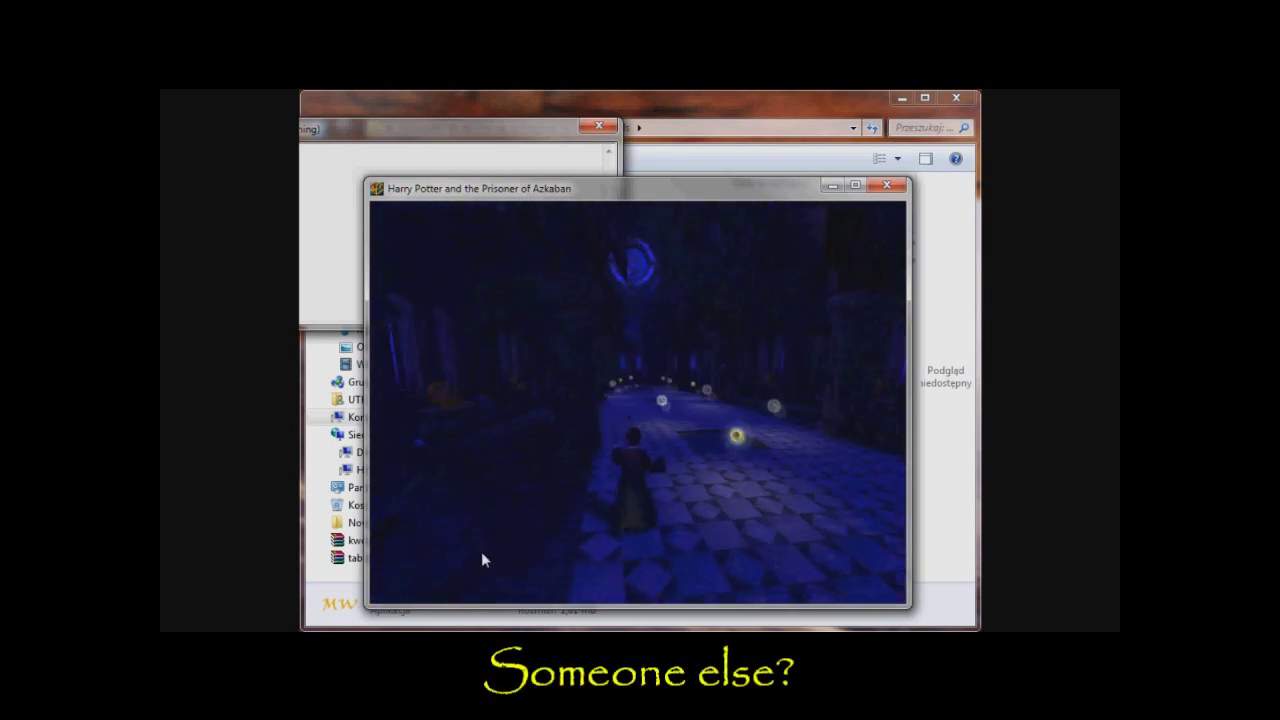
pyautogui.press('Up')
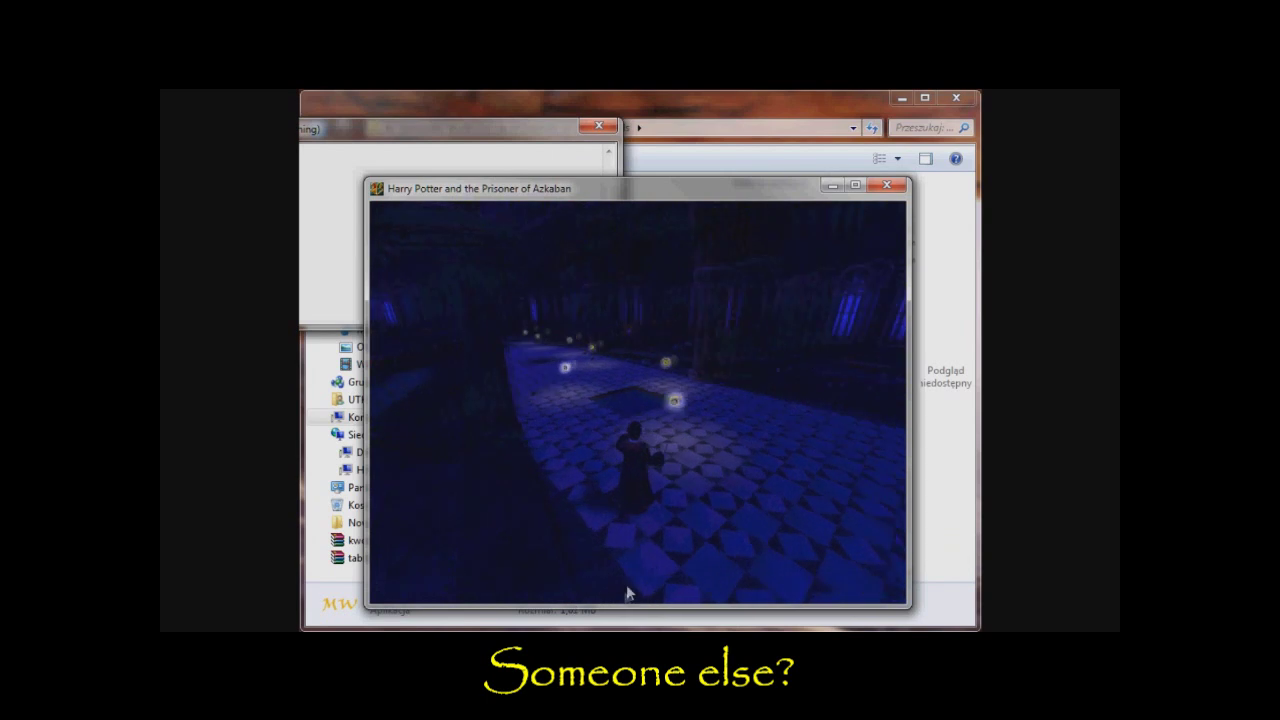
# Display the debug menu bar and view the map in the Depth Complexity, Top Down and Wireframe render modes
pyautogui.press('alt')
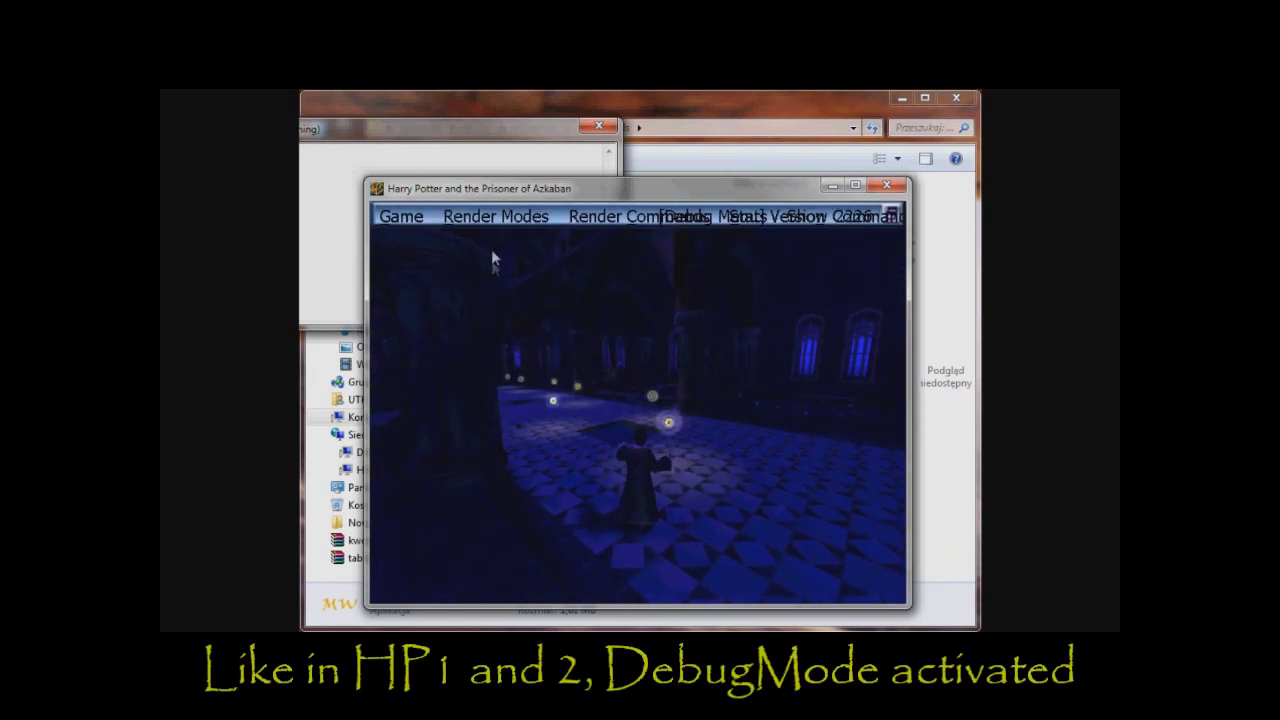
pyautogui.click(494, 216)
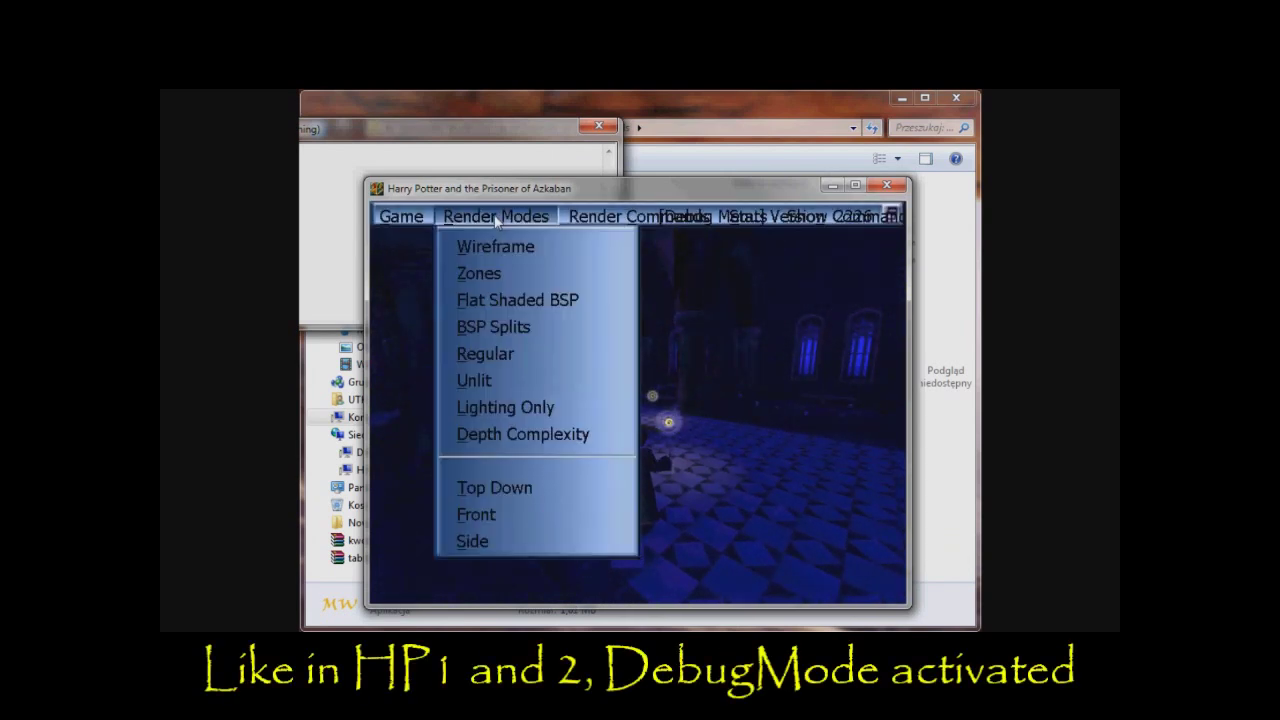
pyautogui.click(526, 443)
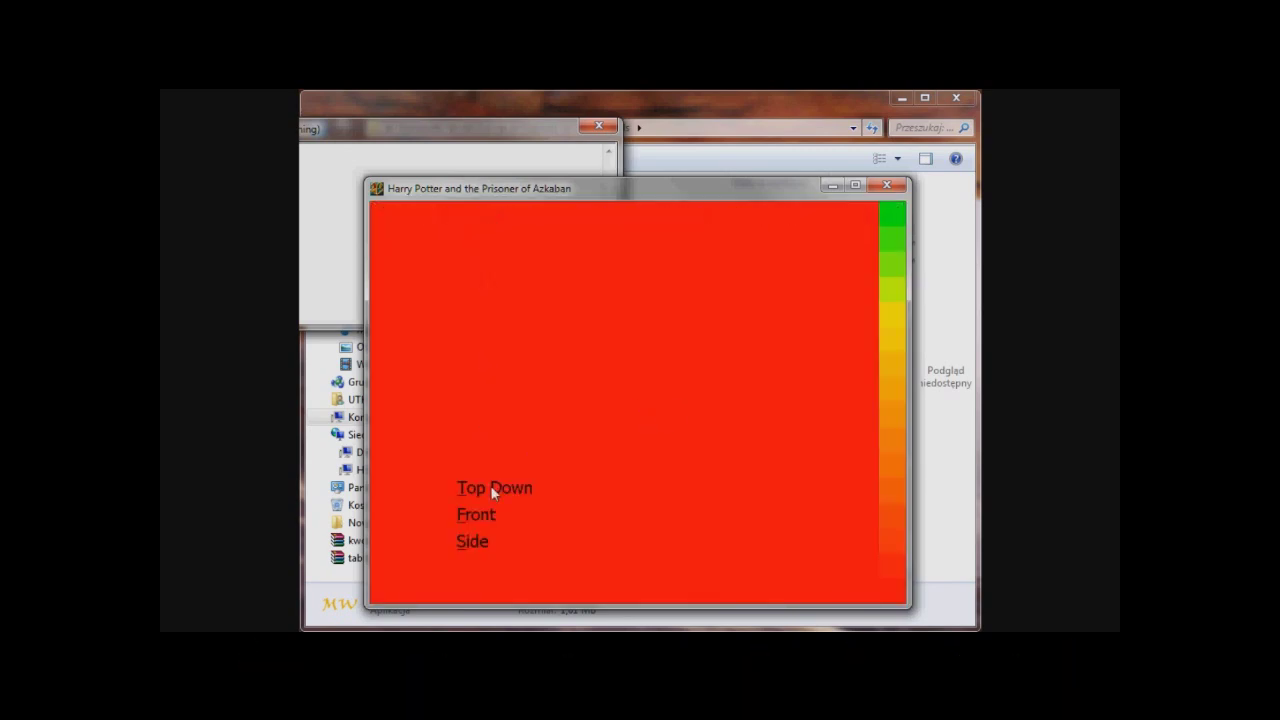
pyautogui.click(491, 487)
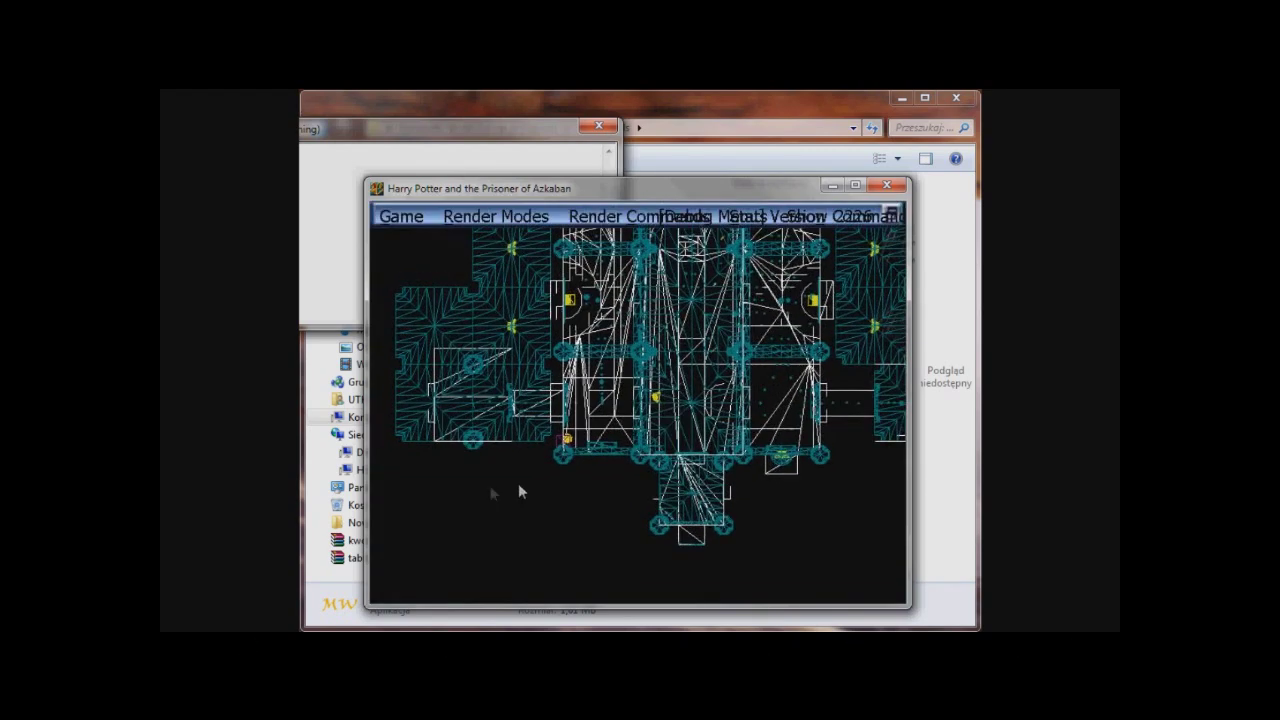
pyautogui.click(538, 229)
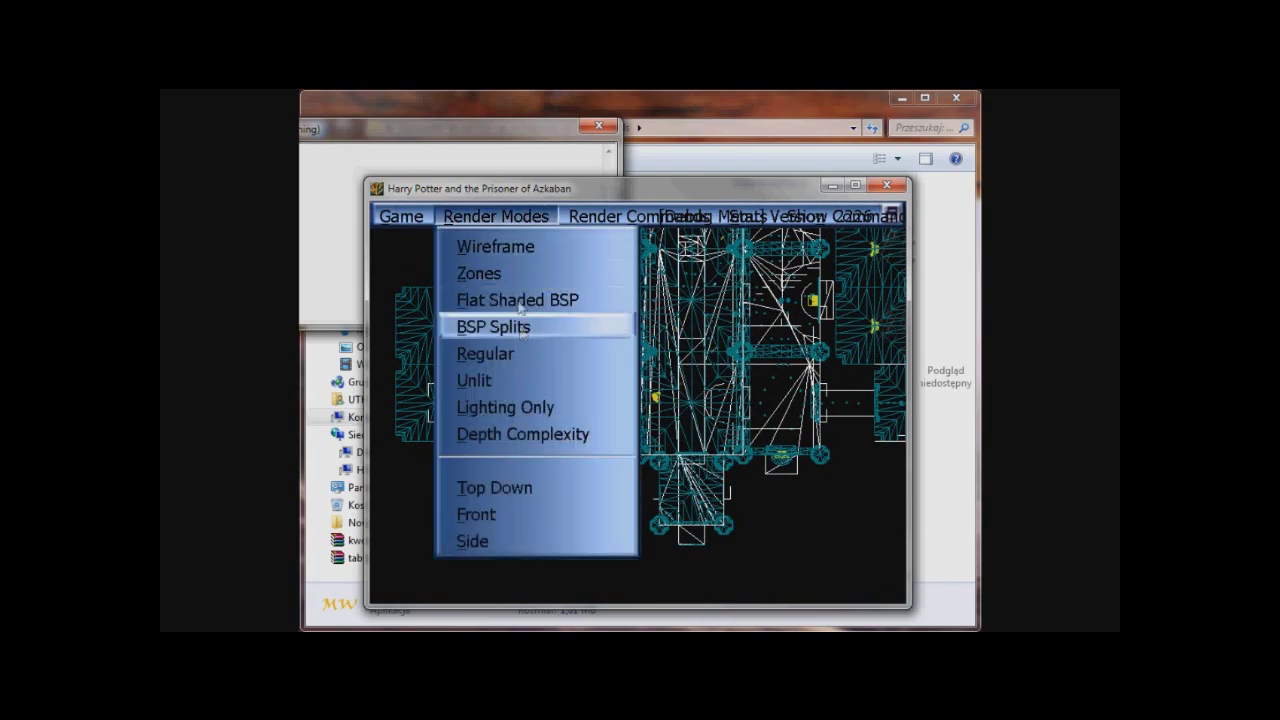
pyautogui.click(535, 254)
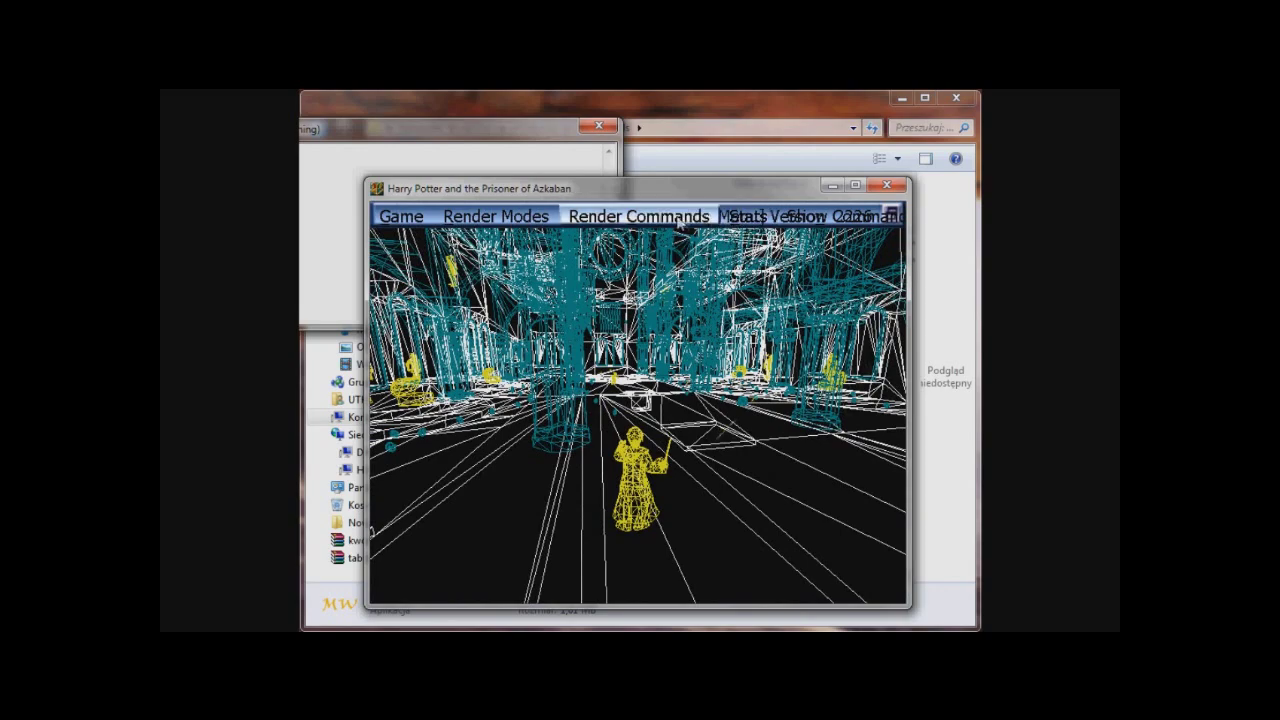
# Toggle the Skin render command and set the render mode back to Regular
pyautogui.click(678, 218)
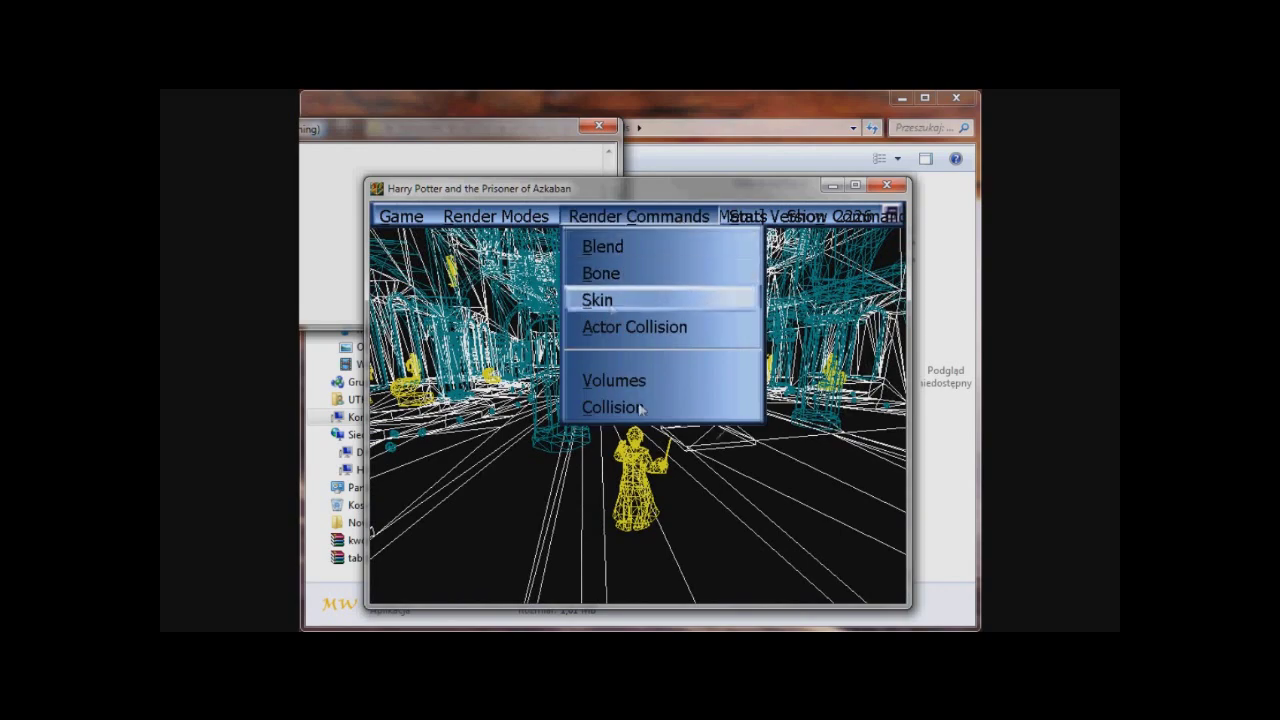
pyautogui.click(605, 302)
pyautogui.click(500, 218)
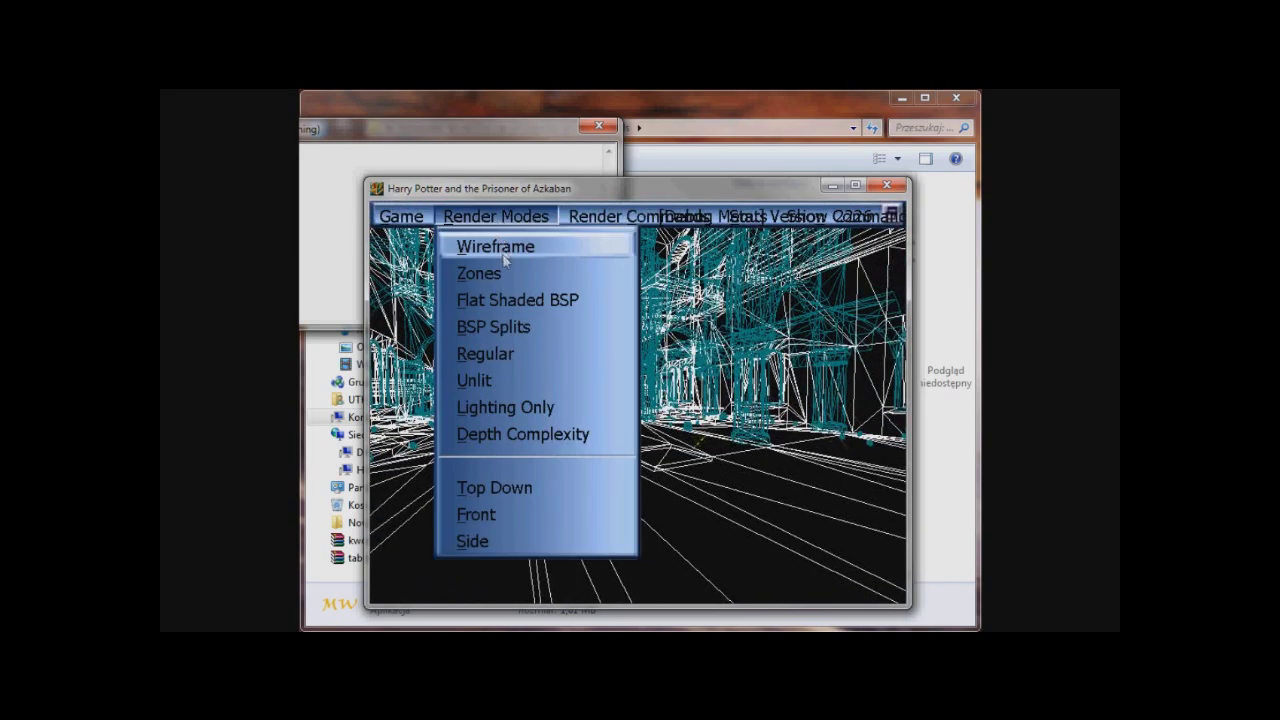
pyautogui.click(541, 347)
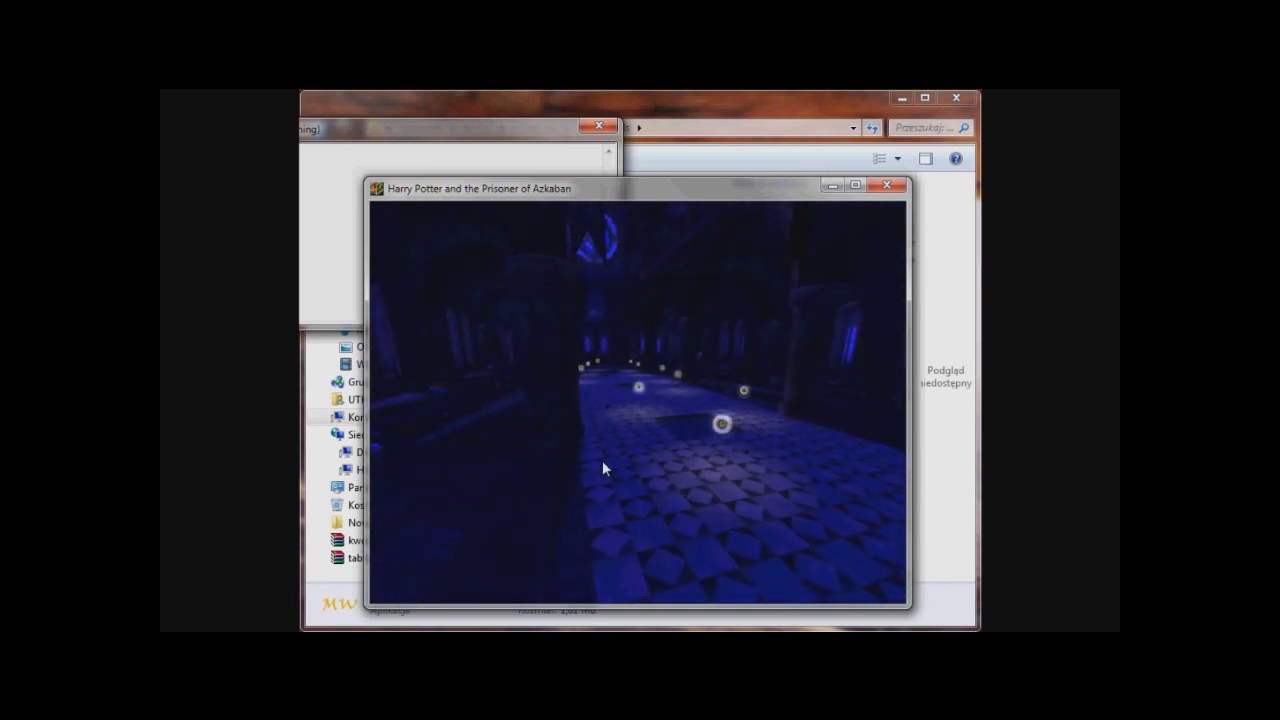
pyautogui.press('F1')
pyautogui.click(482, 236)
pyautogui.click(428, 237)
pyautogui.click(442, 291)
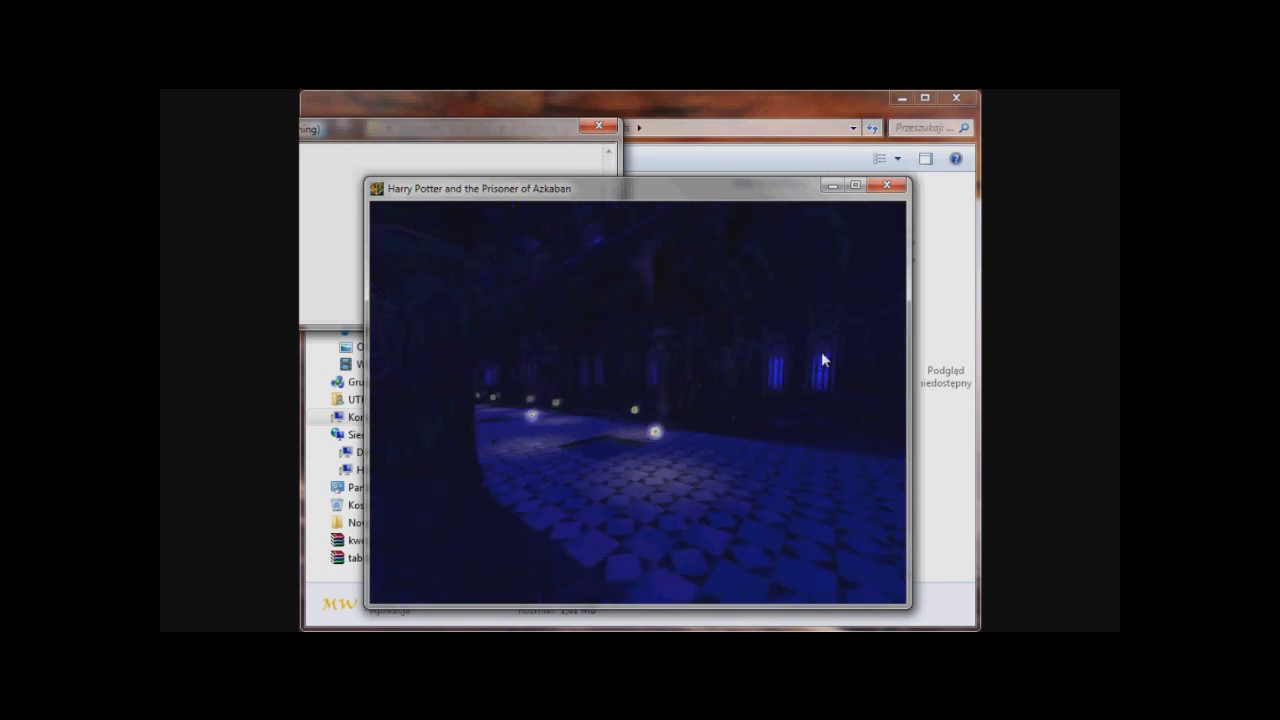
# Close the game and launch the Harry Potter 3 editor from HP Magic Walls 2
pyautogui.press('Escape')
pyautogui.click(888, 186)
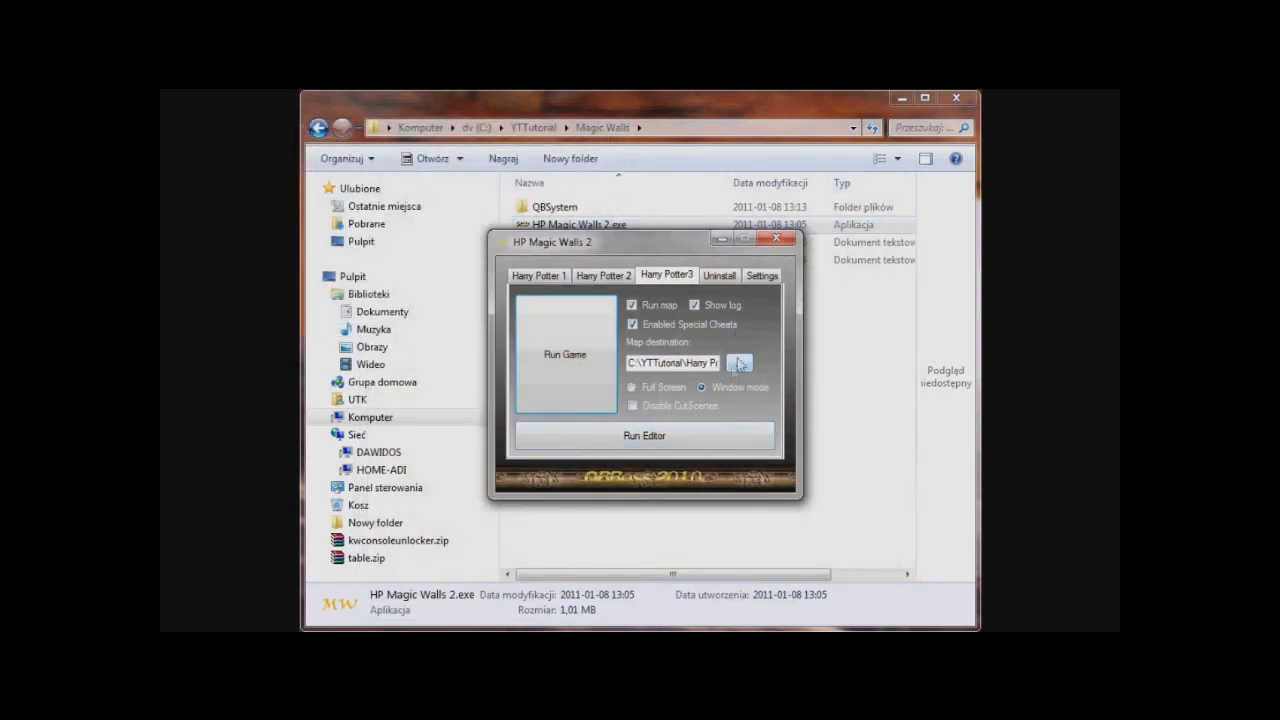
pyautogui.click(737, 438)
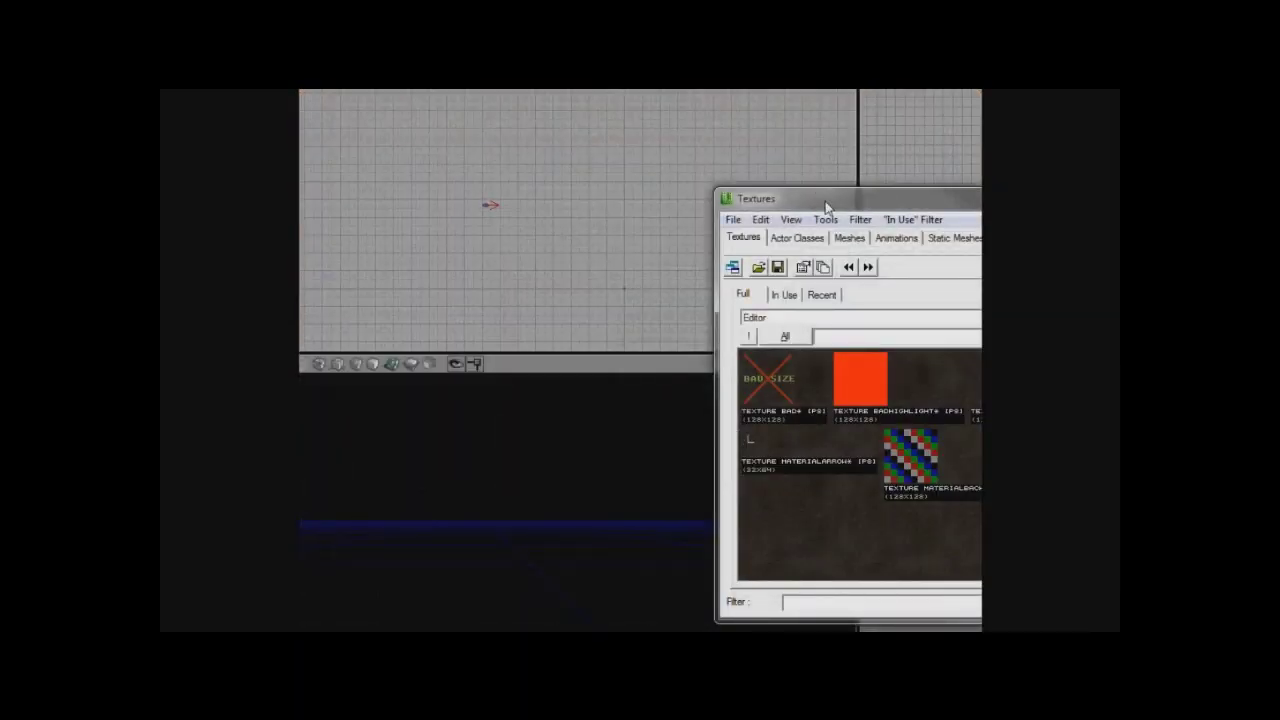
# Move the editor's browser window into view and examine the HarryPotter3 actor class with its subclasses
pyautogui.moveTo(826, 207); pyautogui.dragTo(463, 151)
pyautogui.click(434, 183)
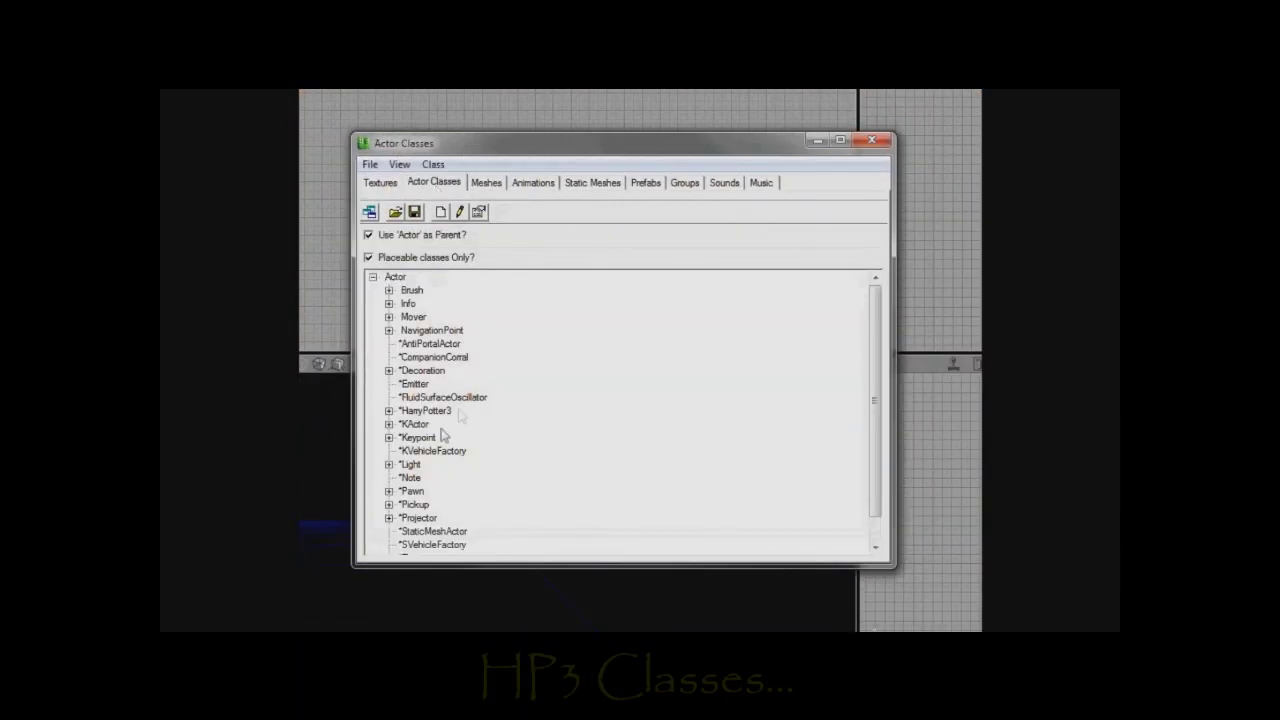
pyautogui.click(388, 412)
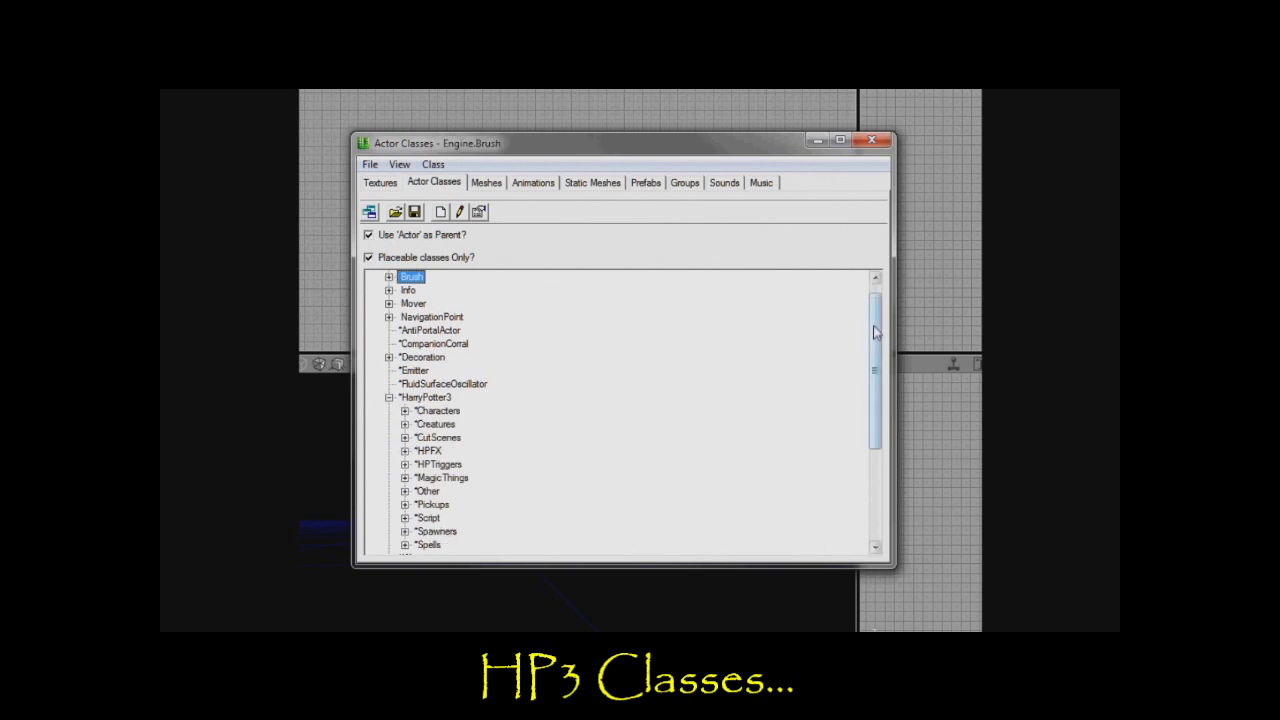
pyautogui.moveTo(874, 331); pyautogui.dragTo(728, 356)
pyautogui.click(405, 344)
pyautogui.click(404, 342)
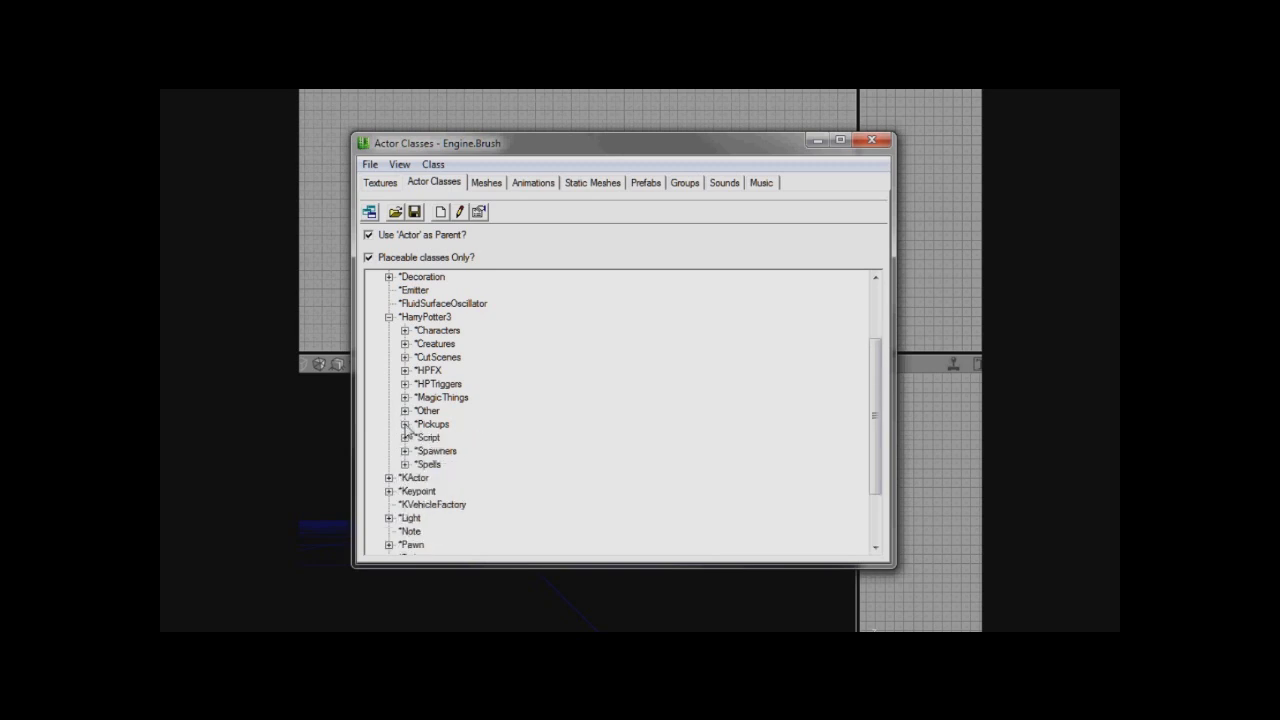
# View the Salamander mesh's Glacius animation from the HPCharacters package and show the static meshes
pyautogui.click(531, 184)
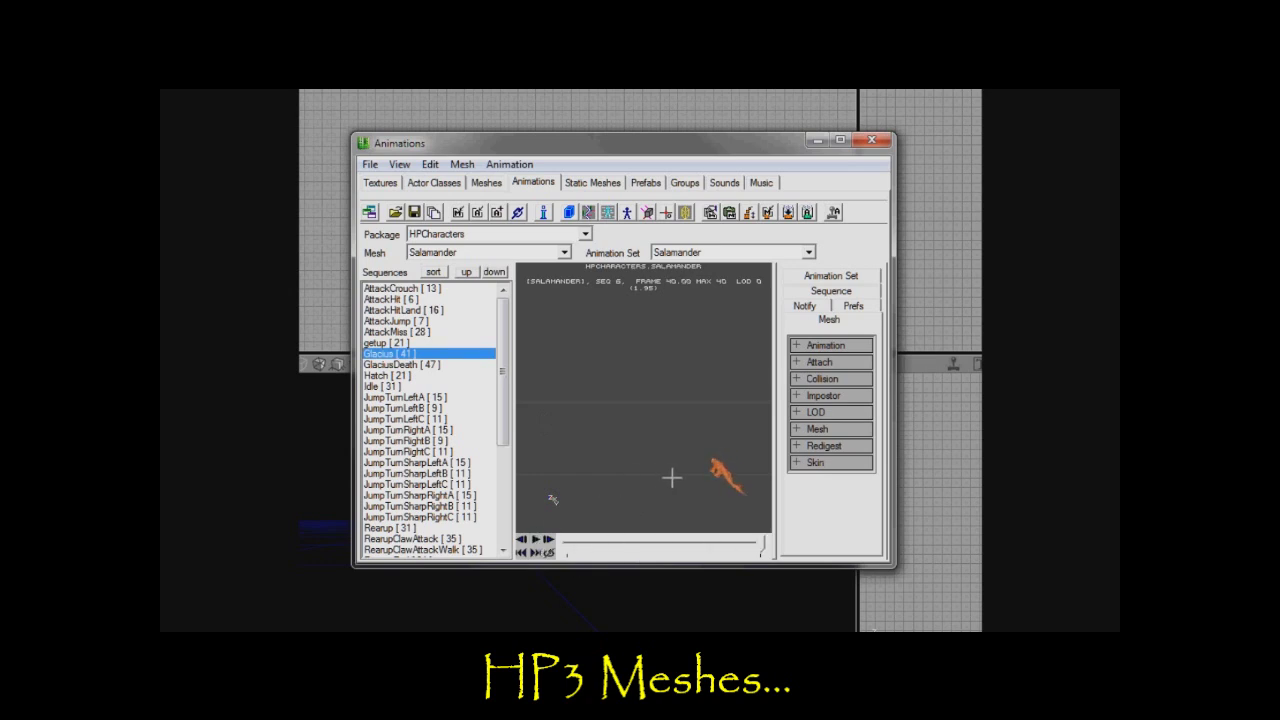
pyautogui.click(606, 184)
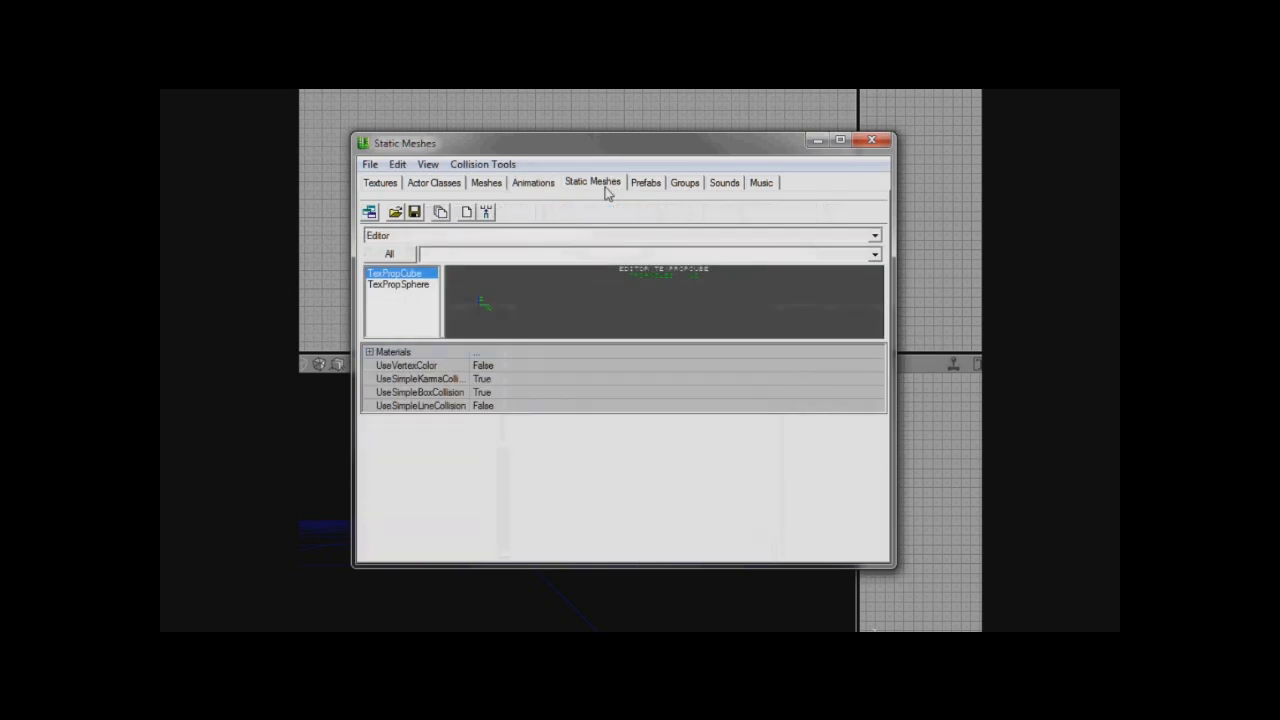
# Browse the textures of the HP3_Floors package, then close the editor's browser window
pyautogui.click(380, 184)
pyautogui.click(860, 264)
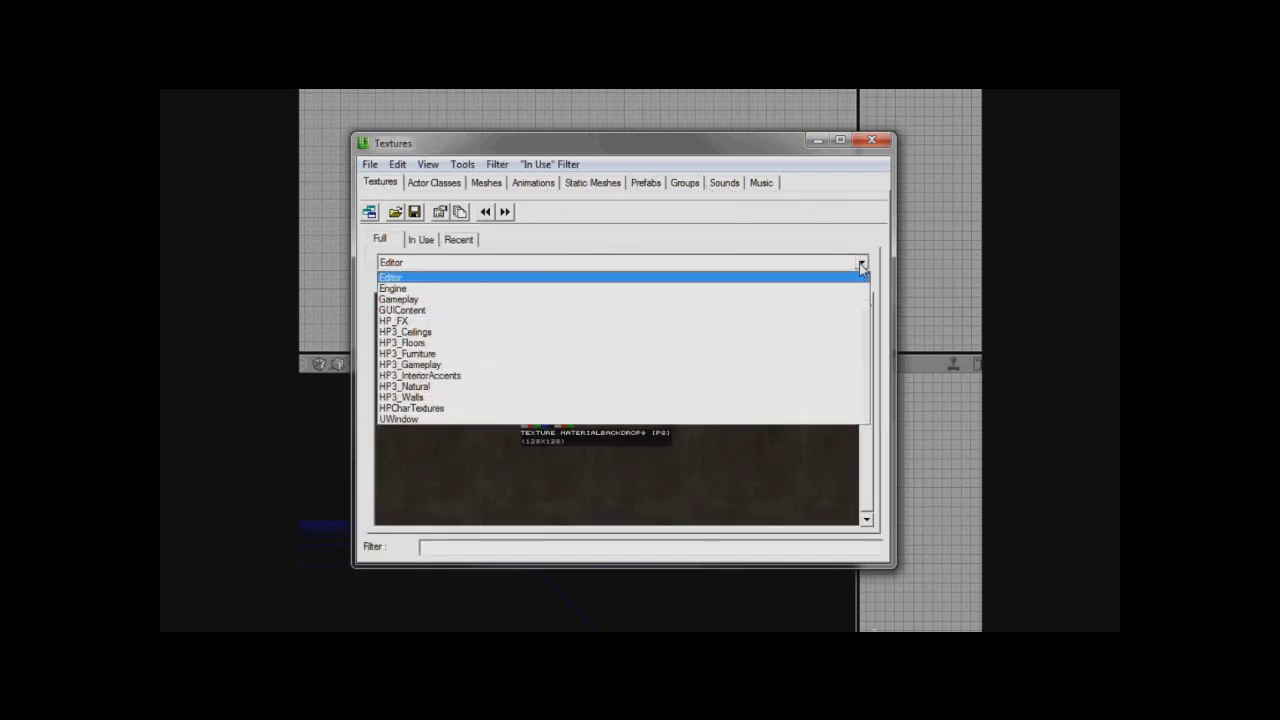
pyautogui.click(720, 342)
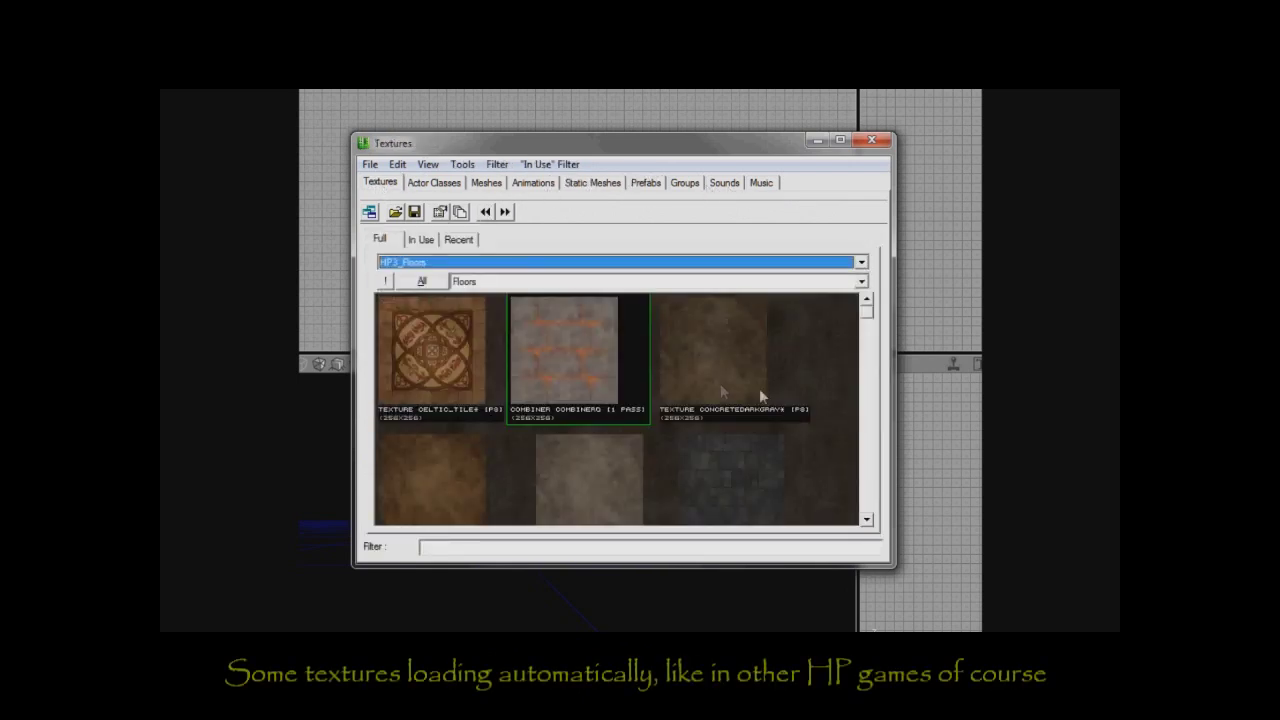
pyautogui.moveTo(866, 312); pyautogui.dragTo(866, 347)
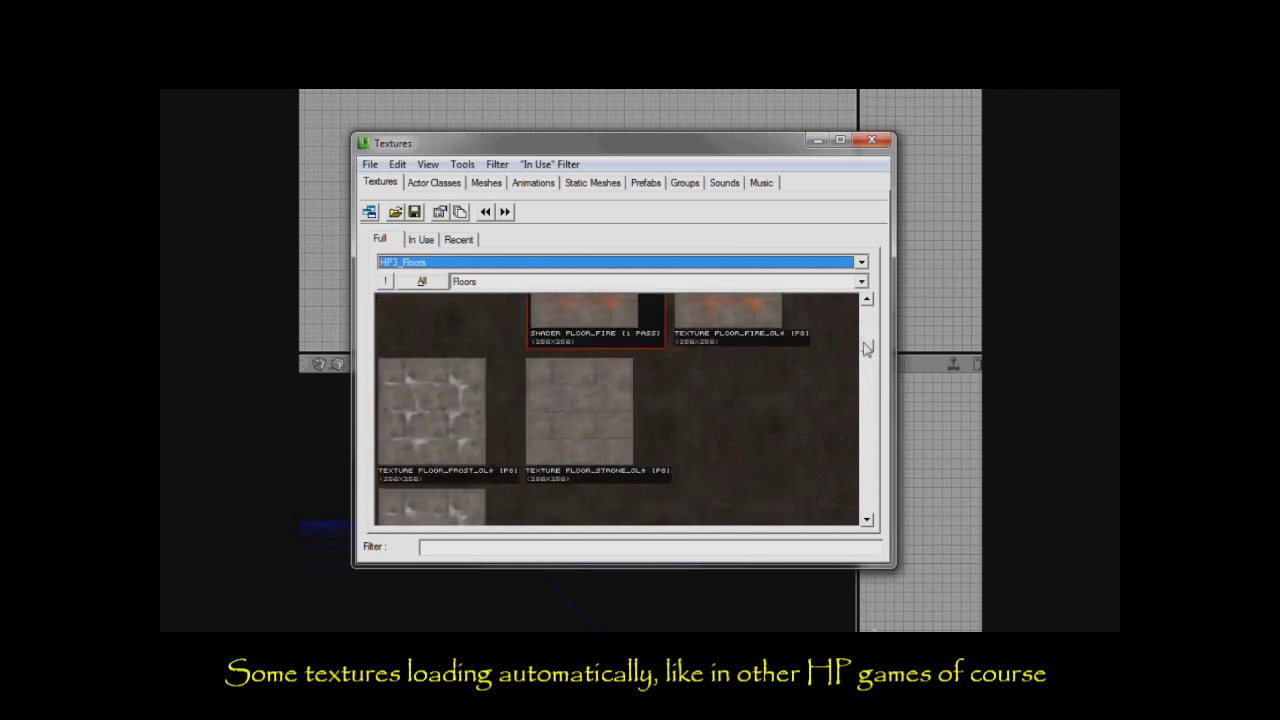
pyautogui.click(878, 146)
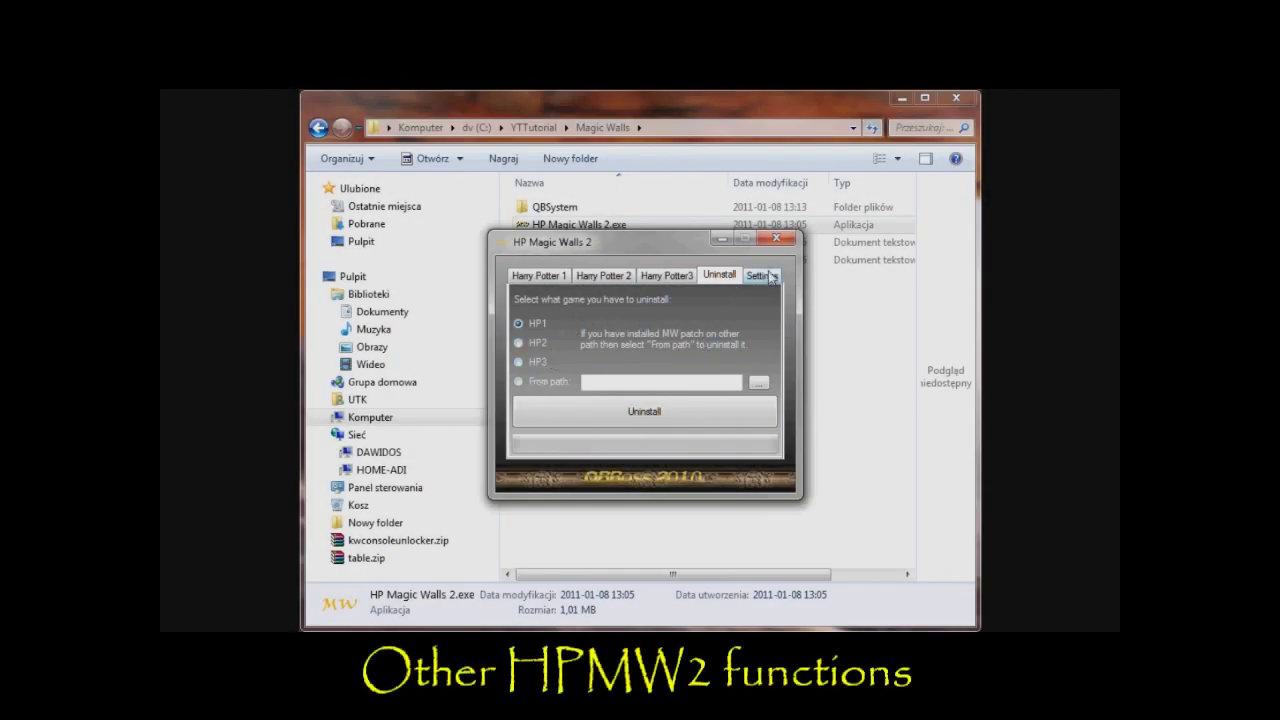
# Open the special cheats control list from the HP Magic Walls 2 settings and read through the HP1 cheats
pyautogui.click(762, 275)
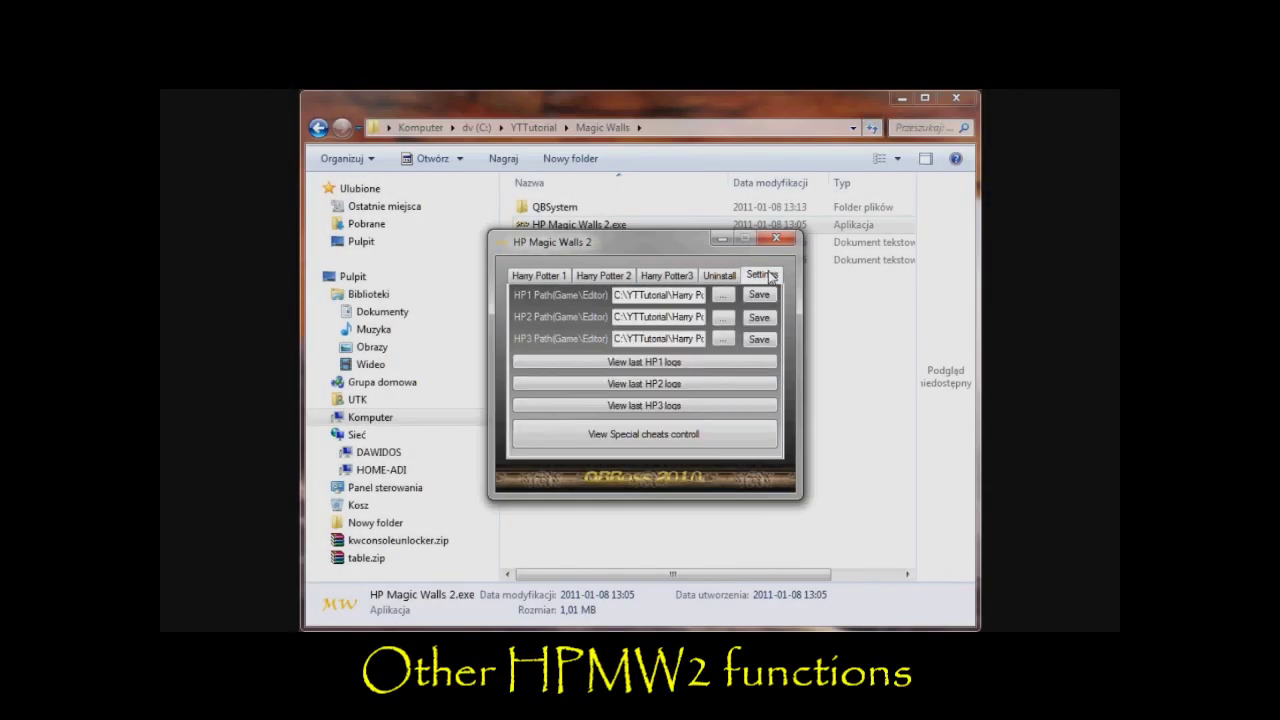
pyautogui.click(680, 437)
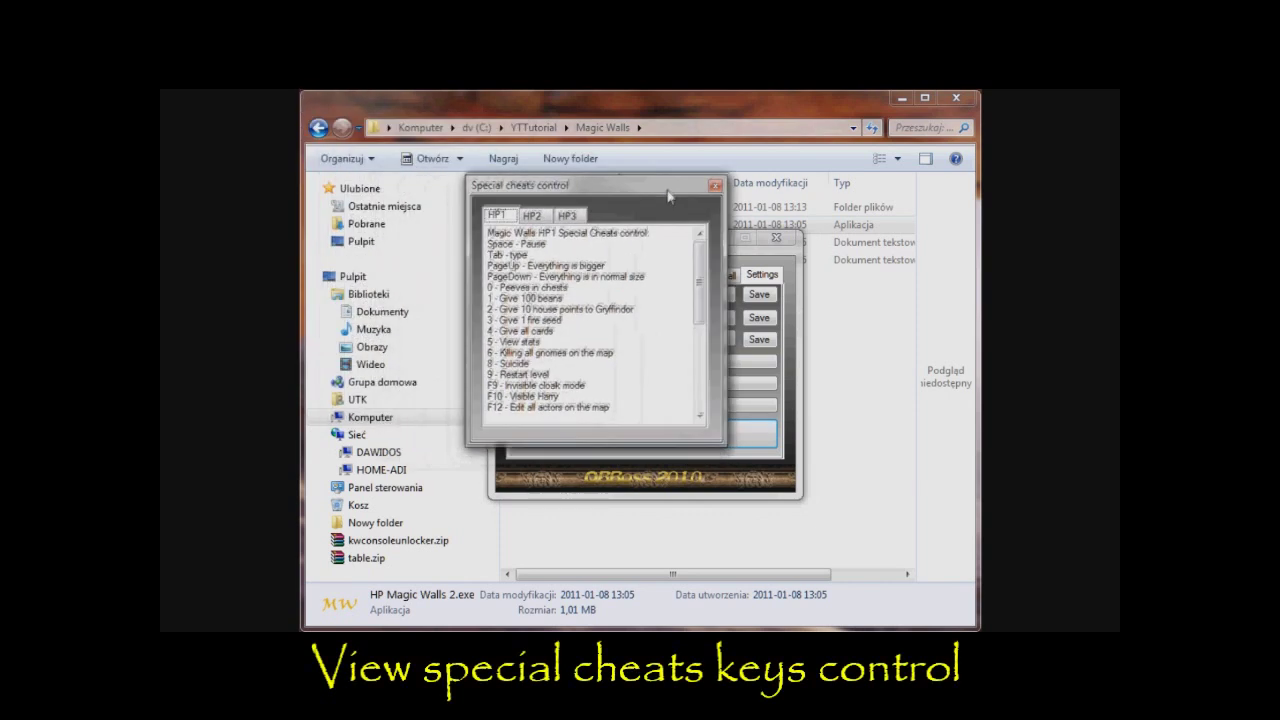
pyautogui.scroll(-6, 704, 263)
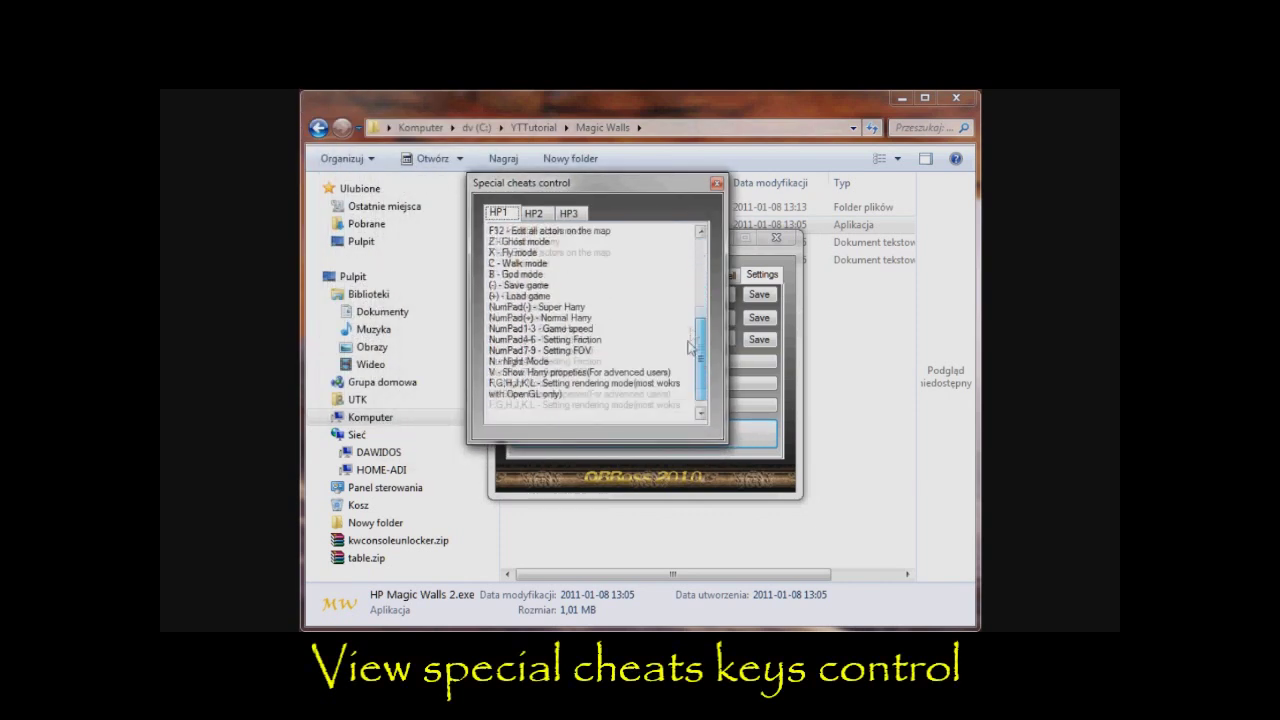
# Read through the HP2 and HP3 special cheats control lists, then close the list window
pyautogui.scroll(6, 671, 247)
pyautogui.click(534, 214)
pyautogui.moveTo(704, 266); pyautogui.dragTo(694, 384)
pyautogui.click(570, 214)
pyautogui.click(716, 184)
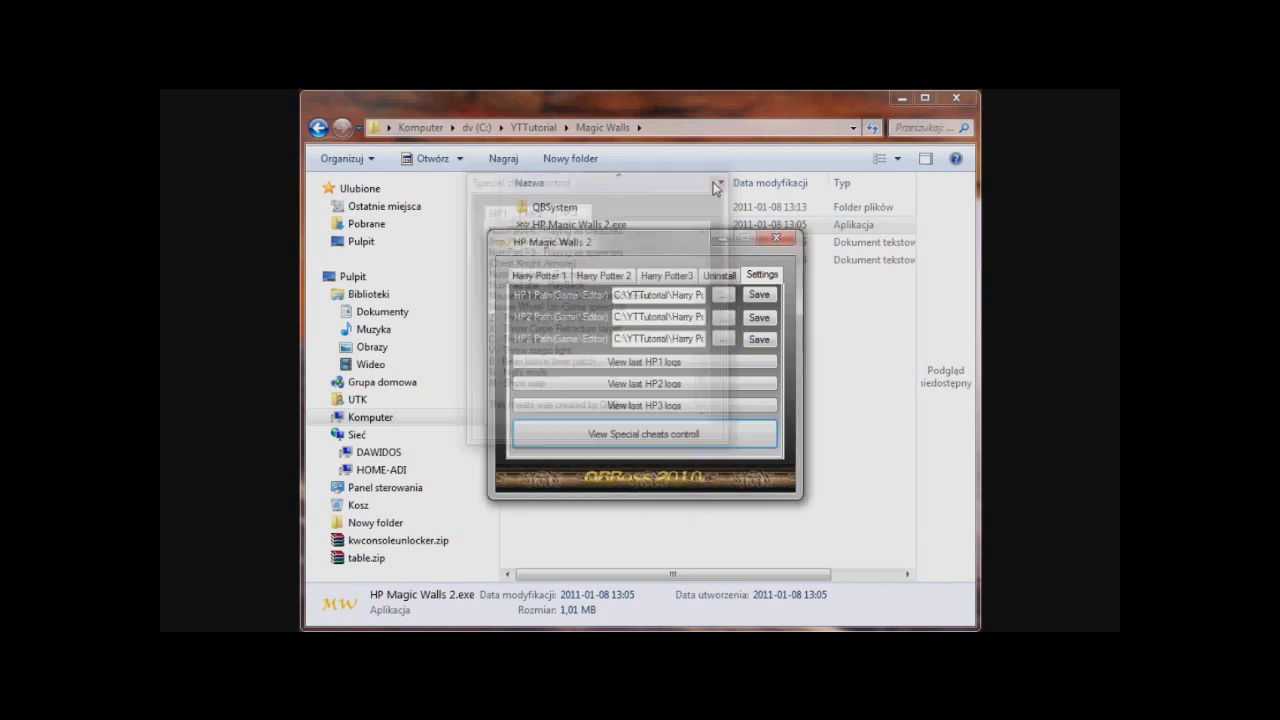
# Open the last HP2 logs and display them in console style
pyautogui.click(676, 381)
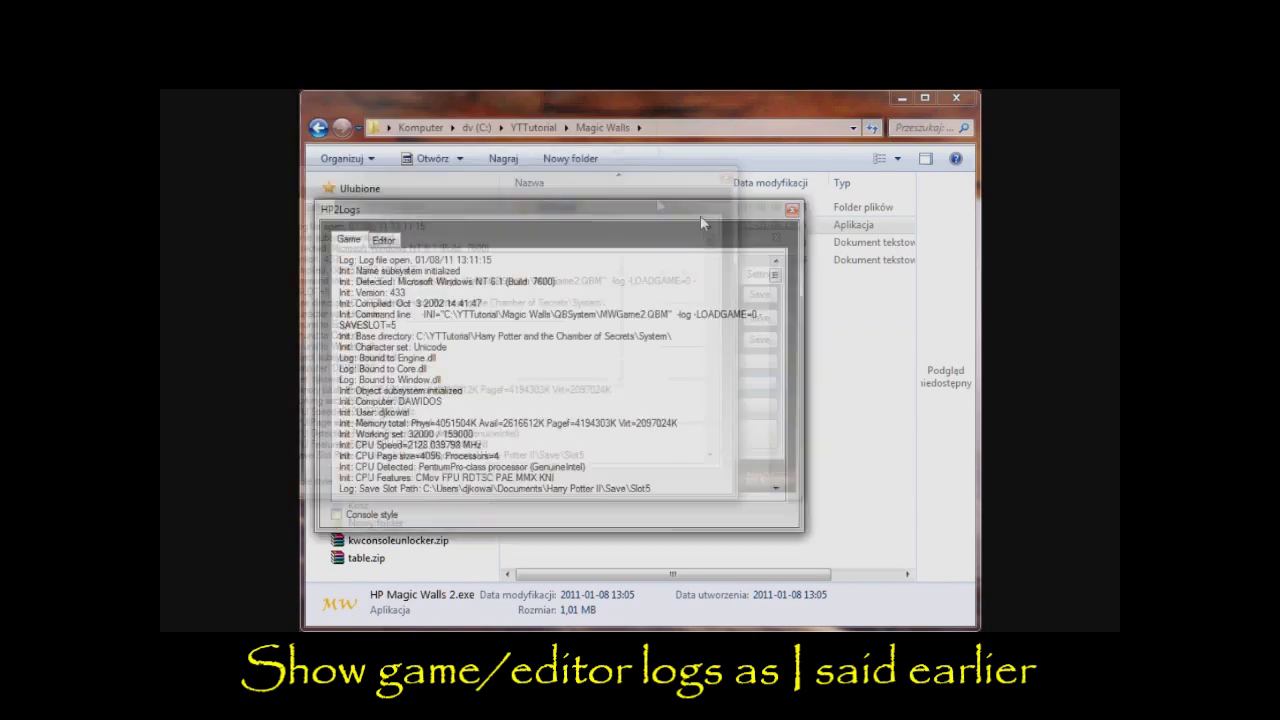
pyautogui.click(468, 476)
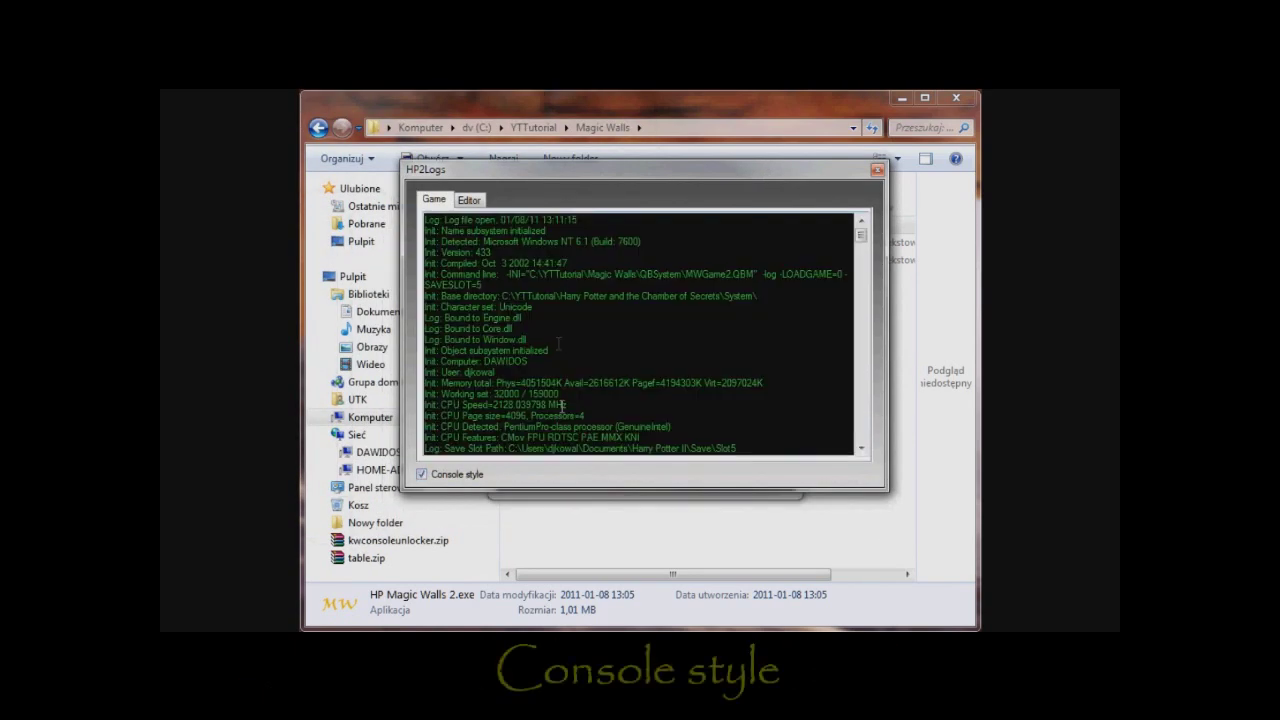
pyautogui.click(420, 474)
pyautogui.click(420, 474)
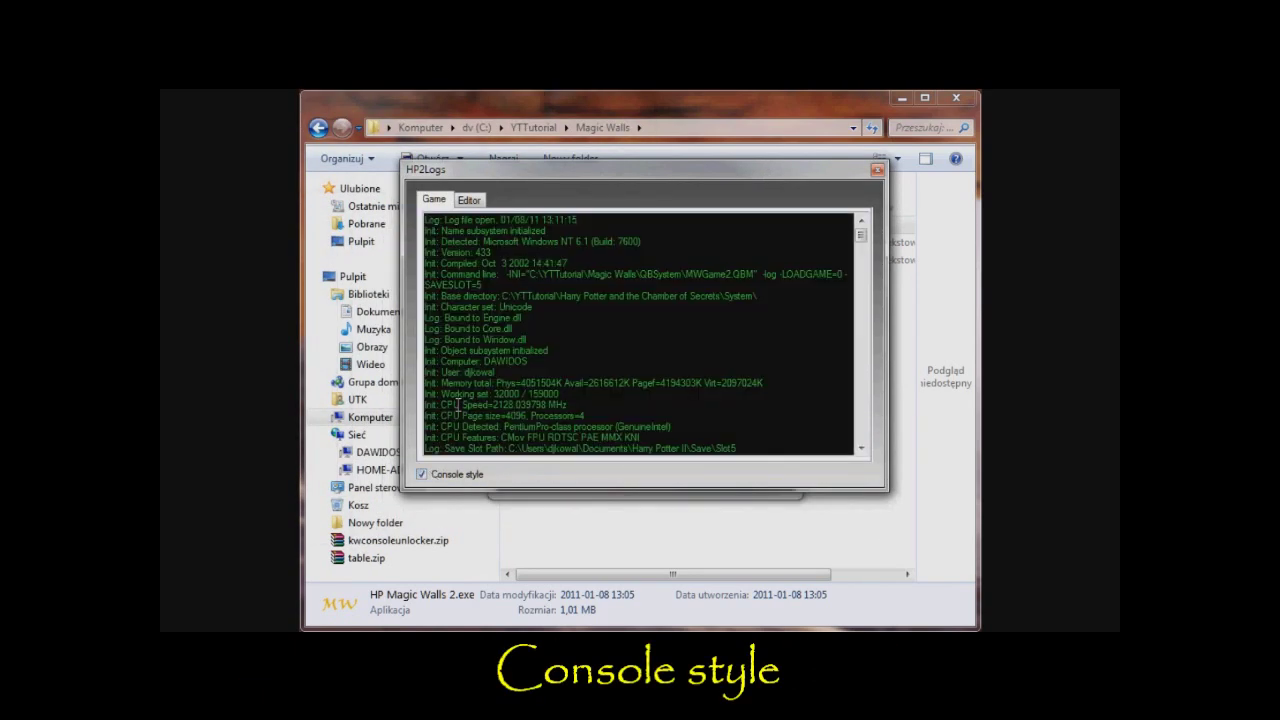
# Look through the HP2 editor log and the game log, then close the log window
pyautogui.click(470, 200)
pyautogui.moveTo(861, 238); pyautogui.dragTo(790, 256)
pyautogui.click(436, 199)
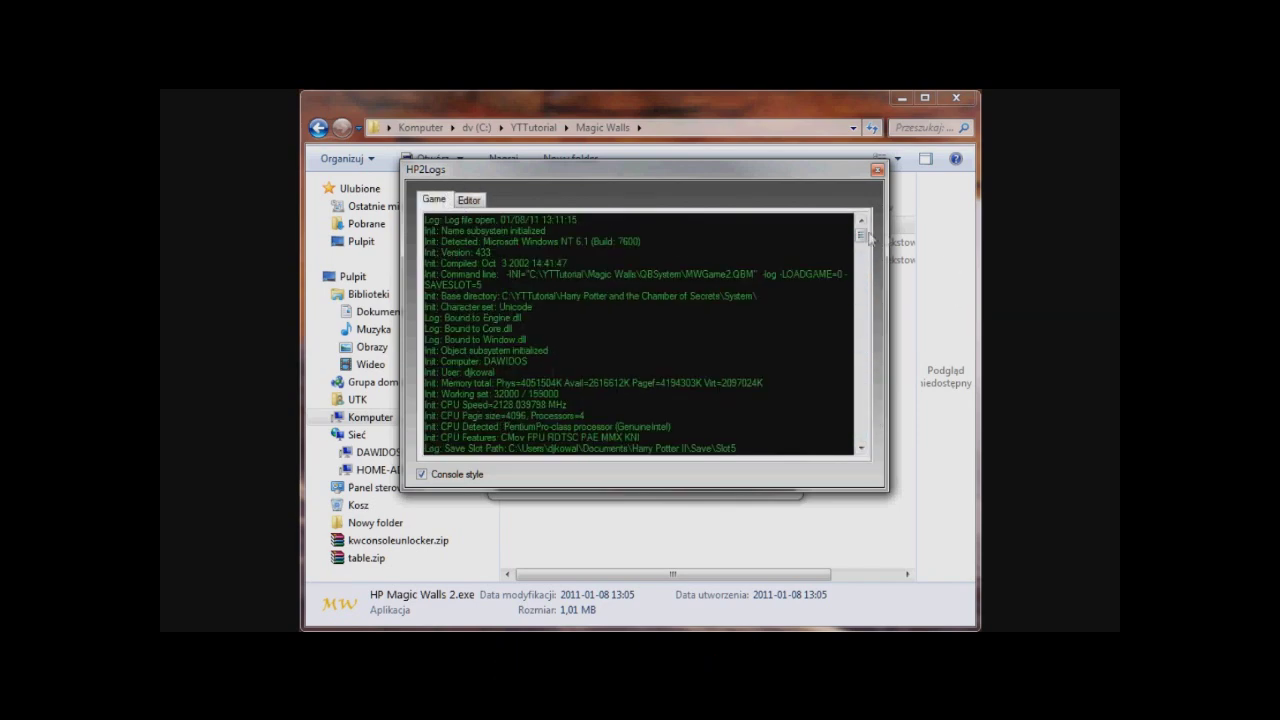
pyautogui.scroll(-15, 875, 248)
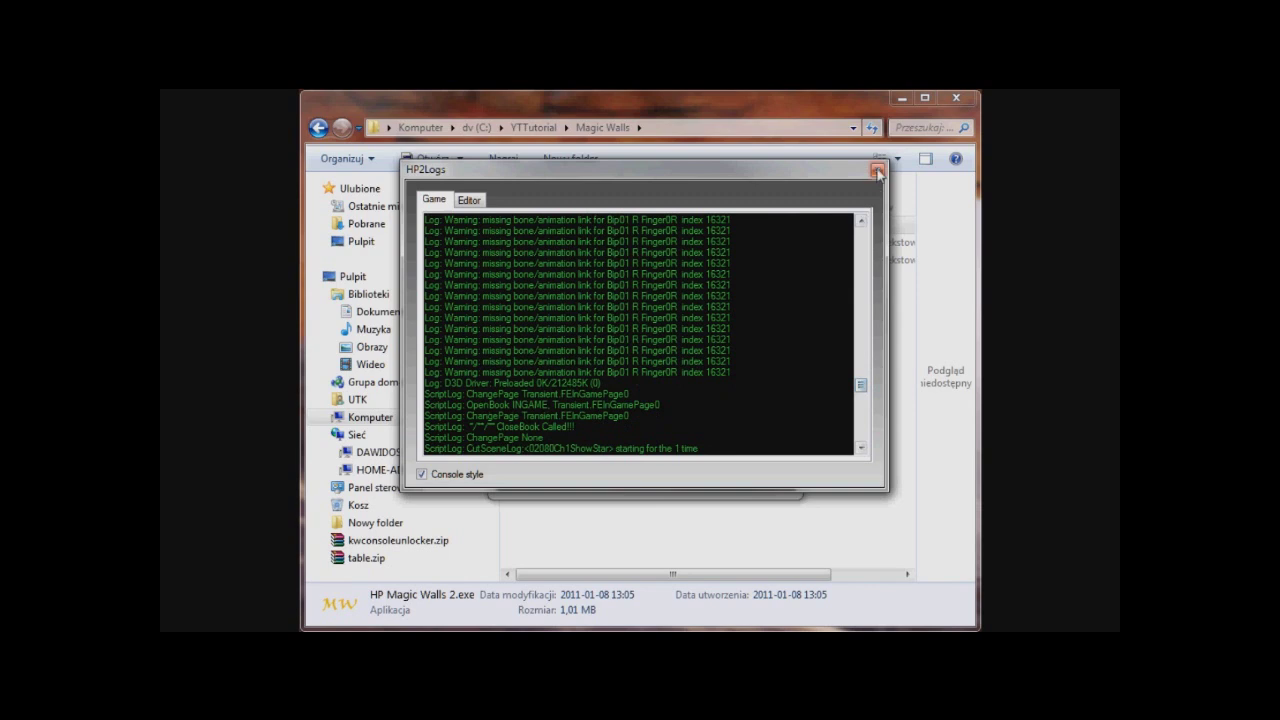
pyautogui.click(877, 172)
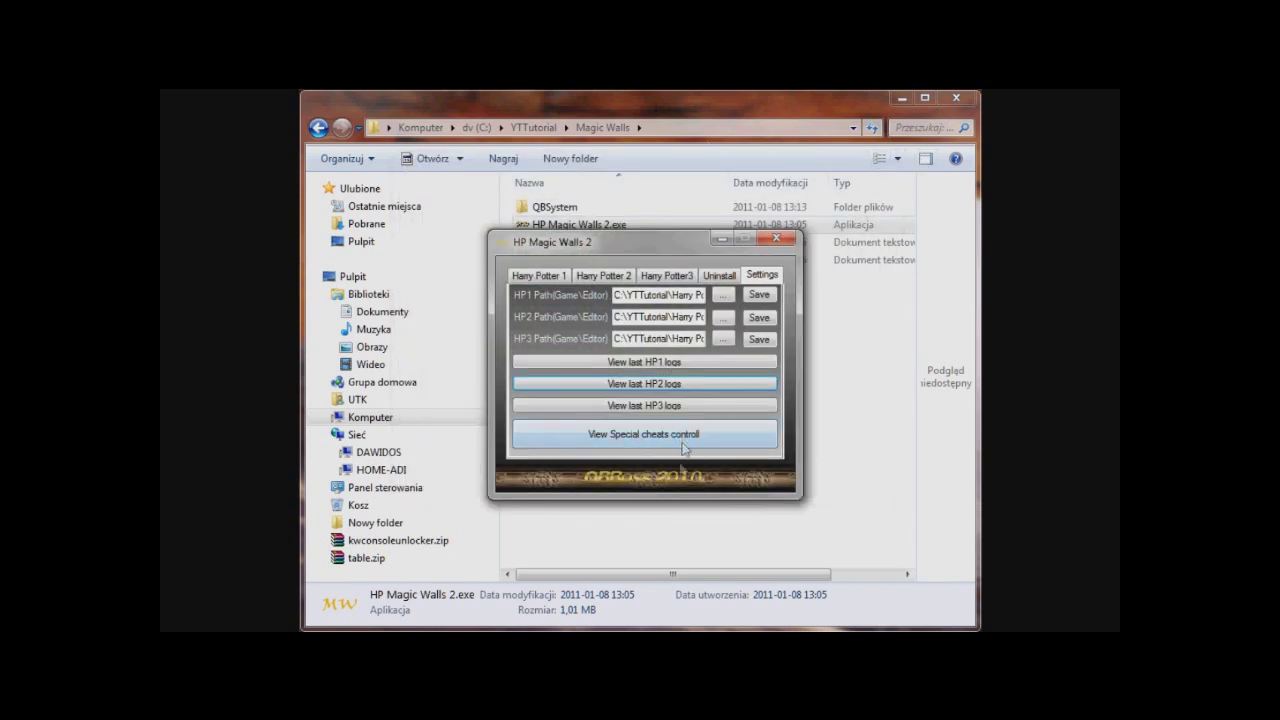
# View the program's About box and close it
pyautogui.click(679, 480)
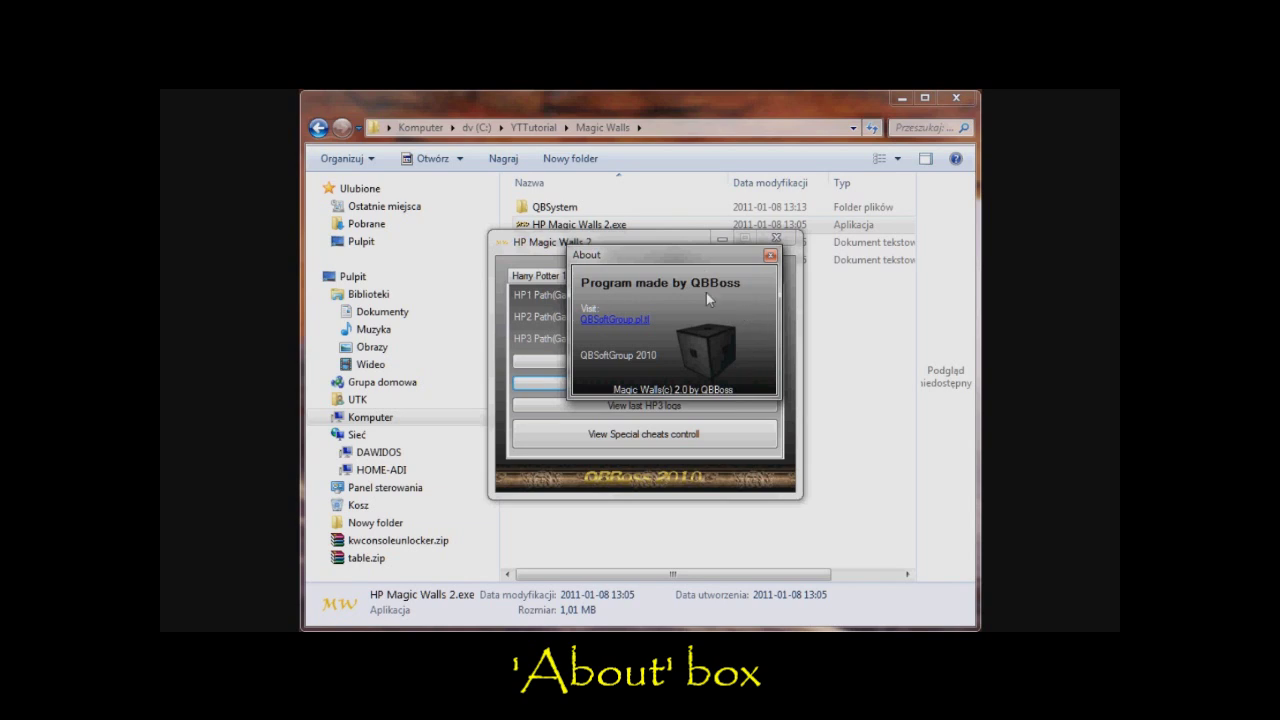
pyautogui.click(770, 255)
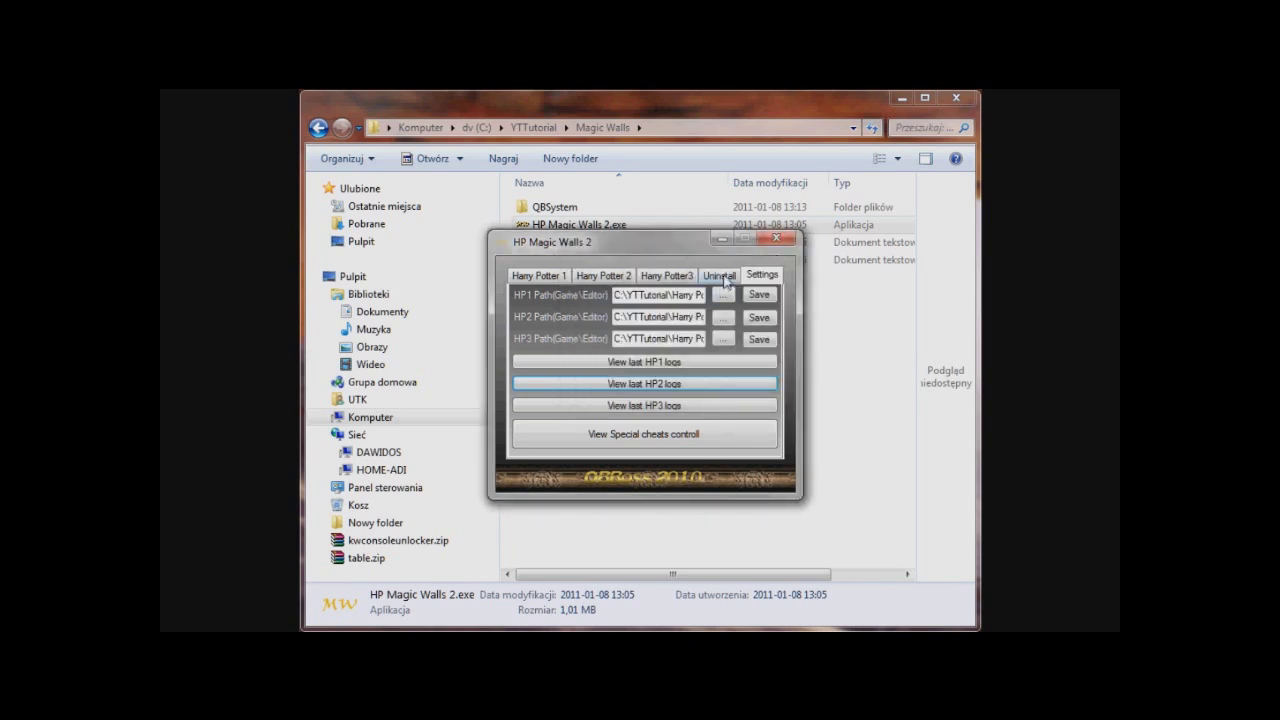
# Uninstall the Magic Walls patch from HP1, HP2 and HP3, one game after another
pyautogui.click(724, 276)
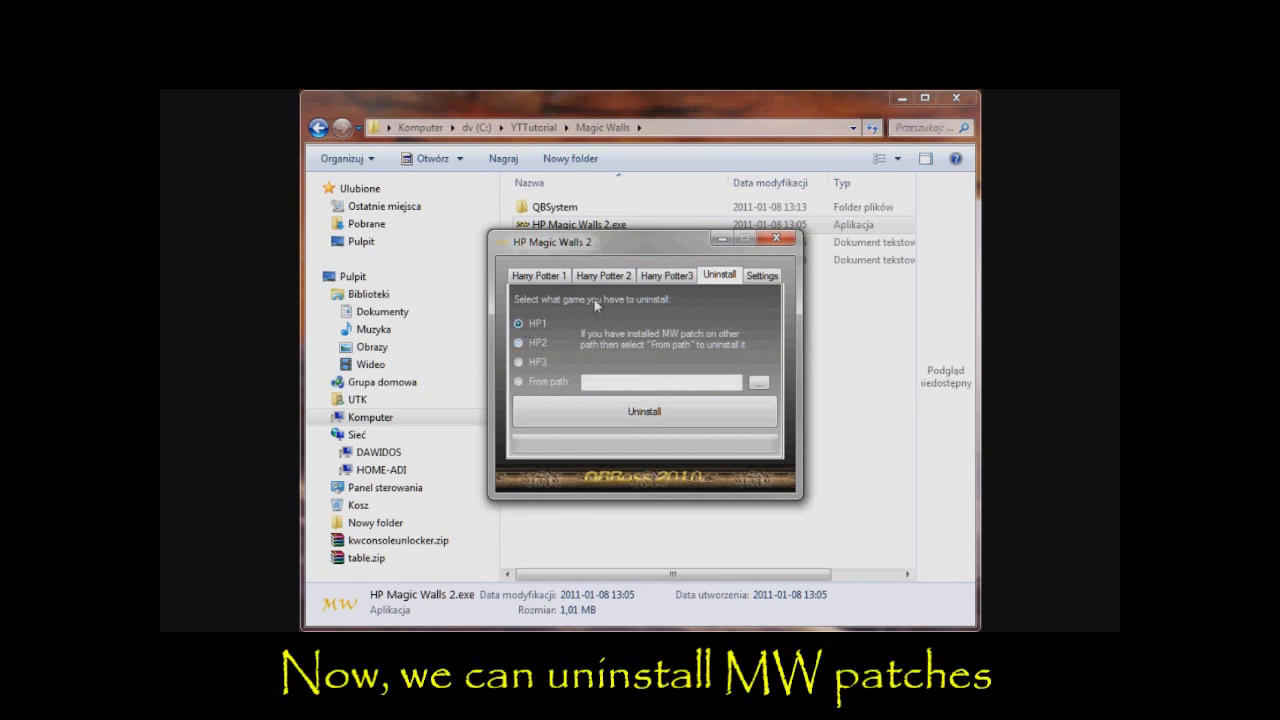
pyautogui.click(699, 411)
pyautogui.click(728, 398)
pyautogui.click(538, 345)
pyautogui.click(655, 413)
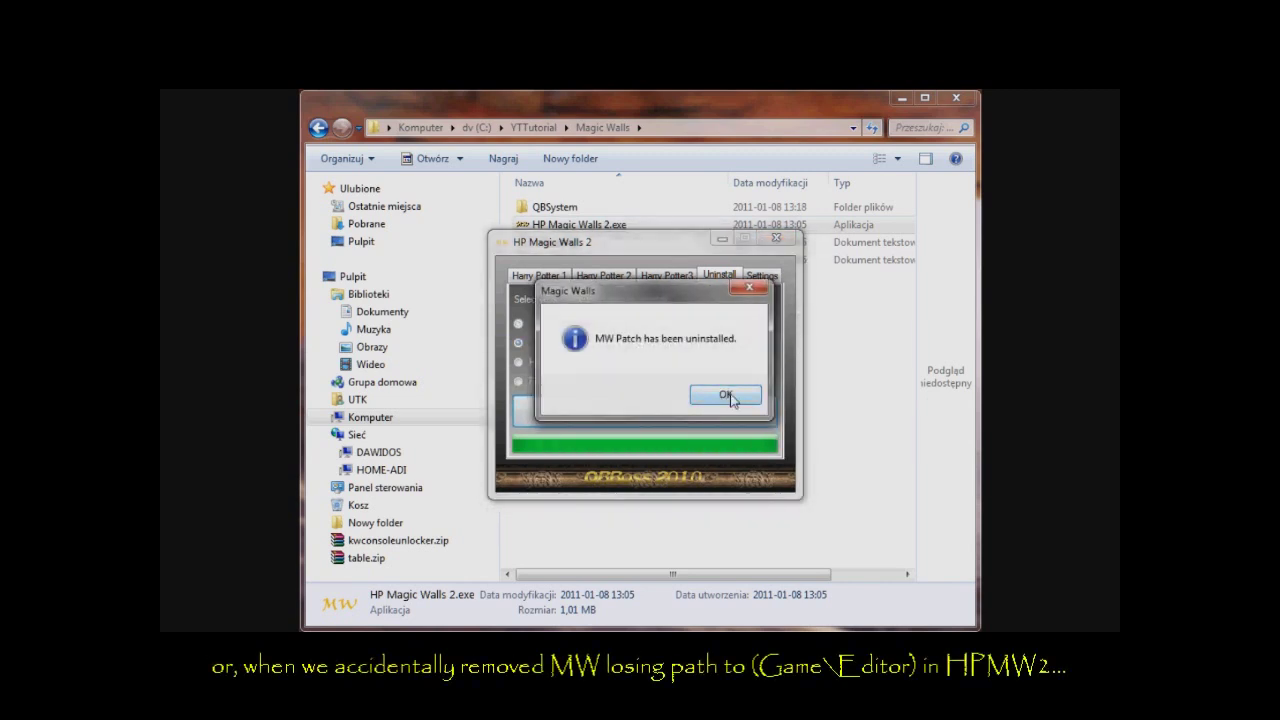
pyautogui.click(731, 397)
pyautogui.click(531, 366)
pyautogui.click(675, 418)
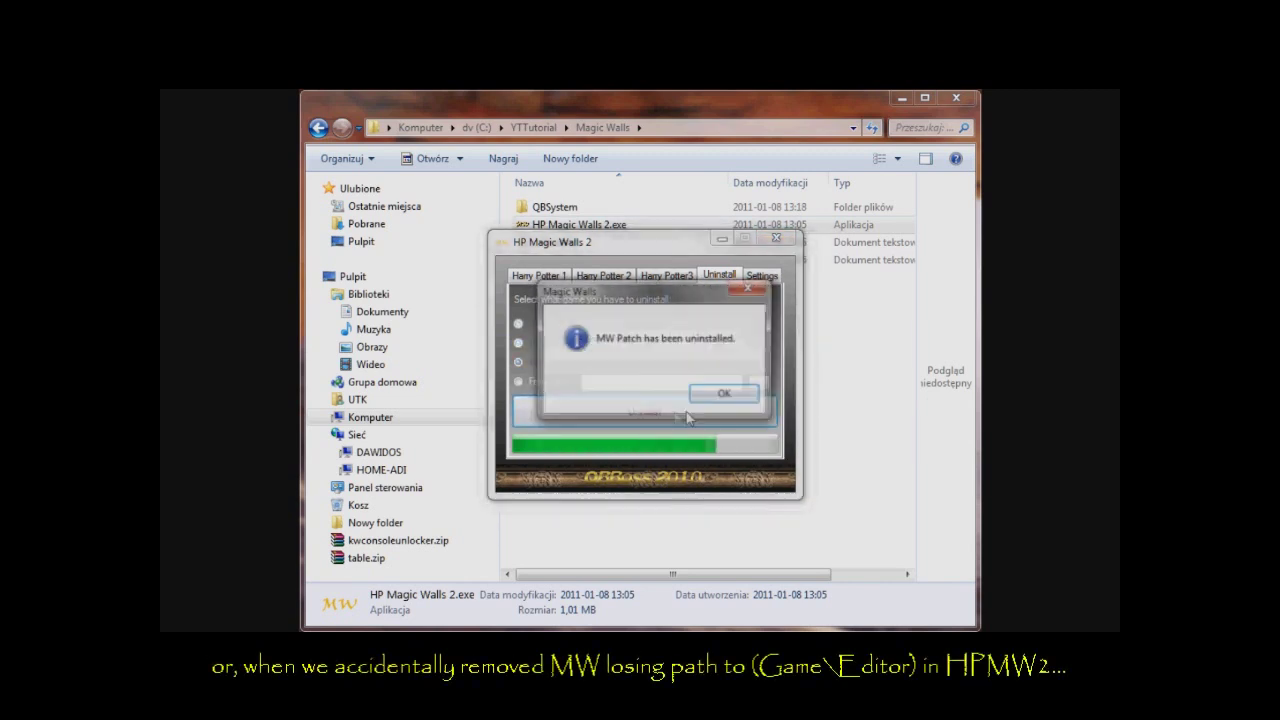
pyautogui.click(726, 396)
# Check the HP1, HP2 and HP3 path fields in the settings, then close the program
pyautogui.click(761, 275)
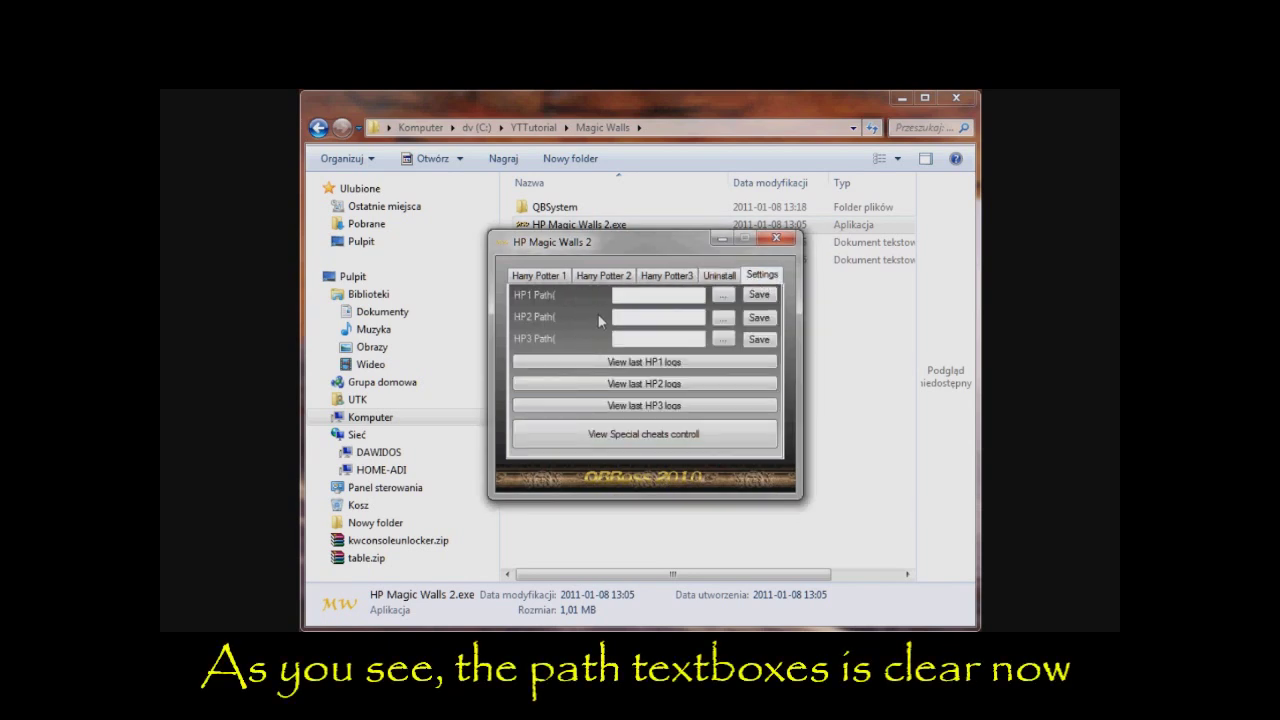
pyautogui.click(785, 243)
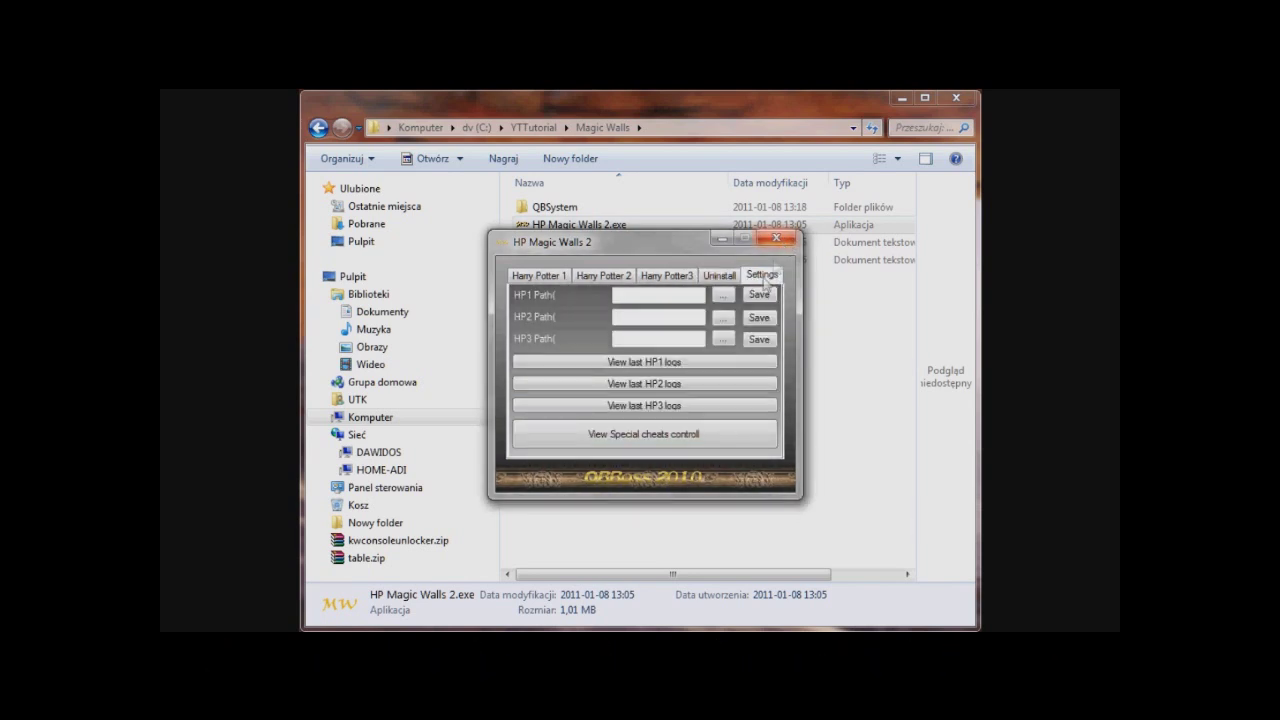